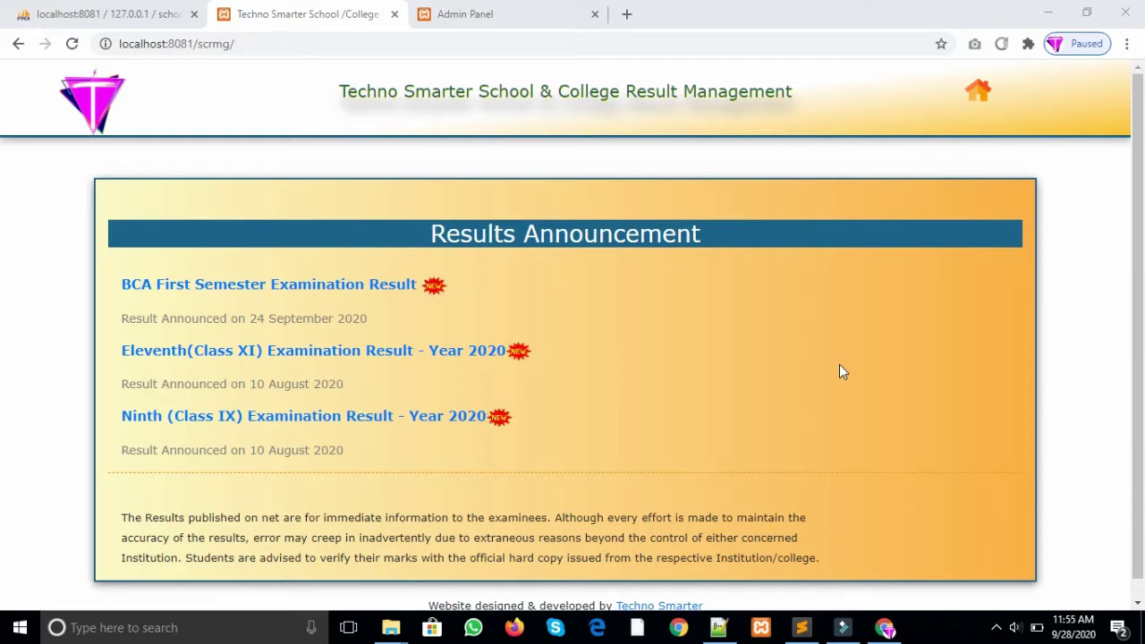
Step: Scroll the Results Announcement page and open the 'Eleventh(Class XI) Examination Result - Year 2020' link
scroll(1, 404, "down", 1)
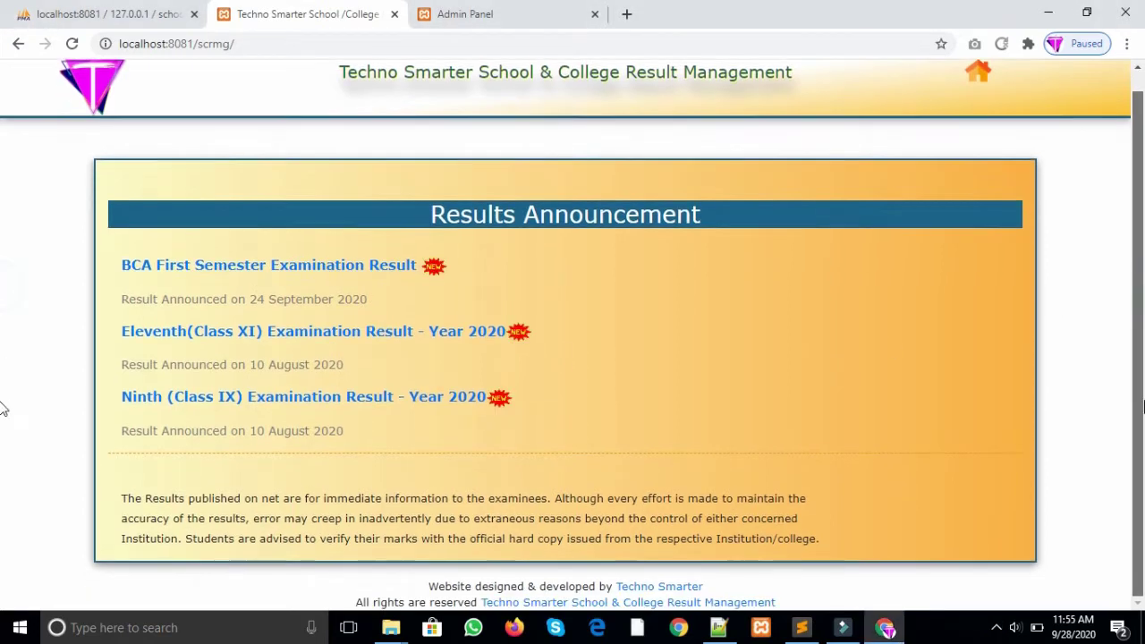
scroll(3, 255, "up", 1)
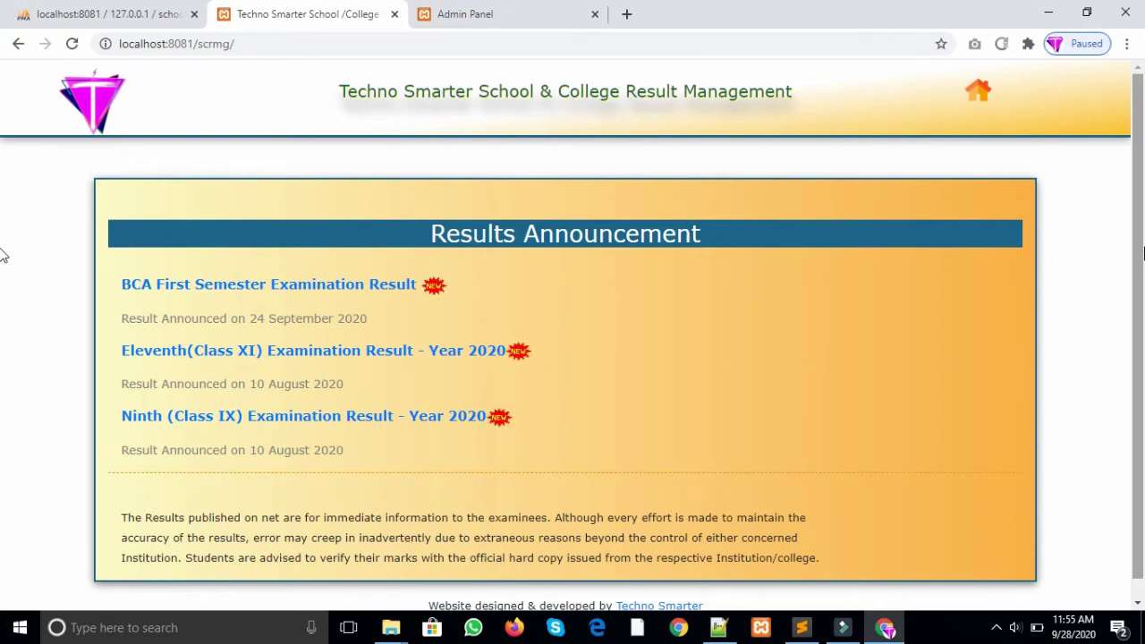
scroll(3, 255, "down", 1)
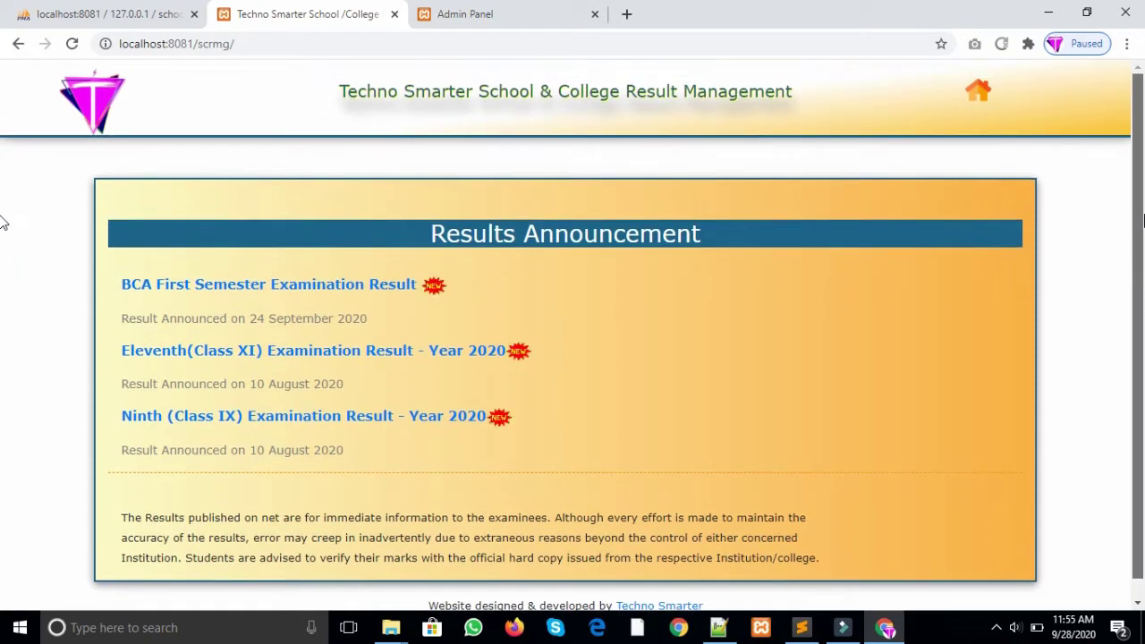
scroll(3, 269, "up", 1)
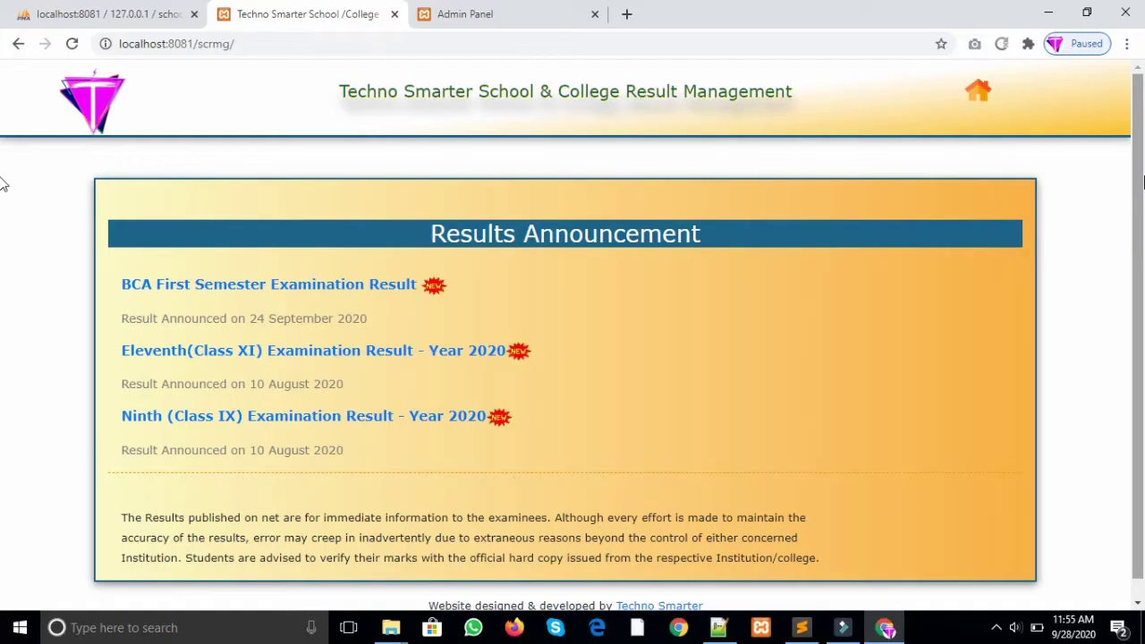
scroll(4, 188, "down", 1)
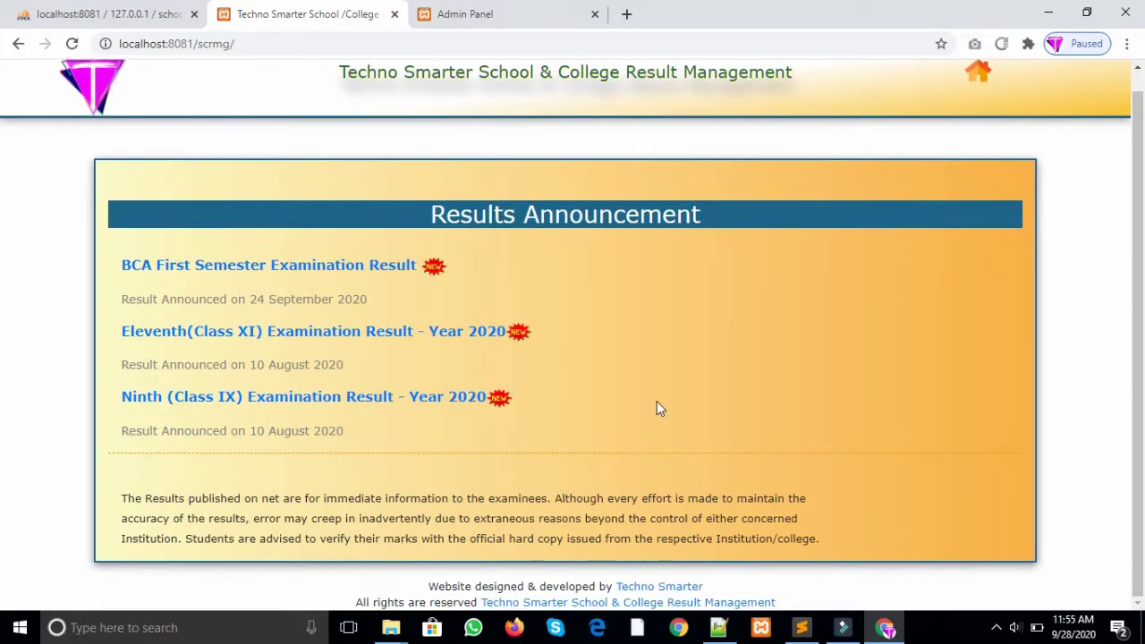
scroll(362, 584, "up", 1)
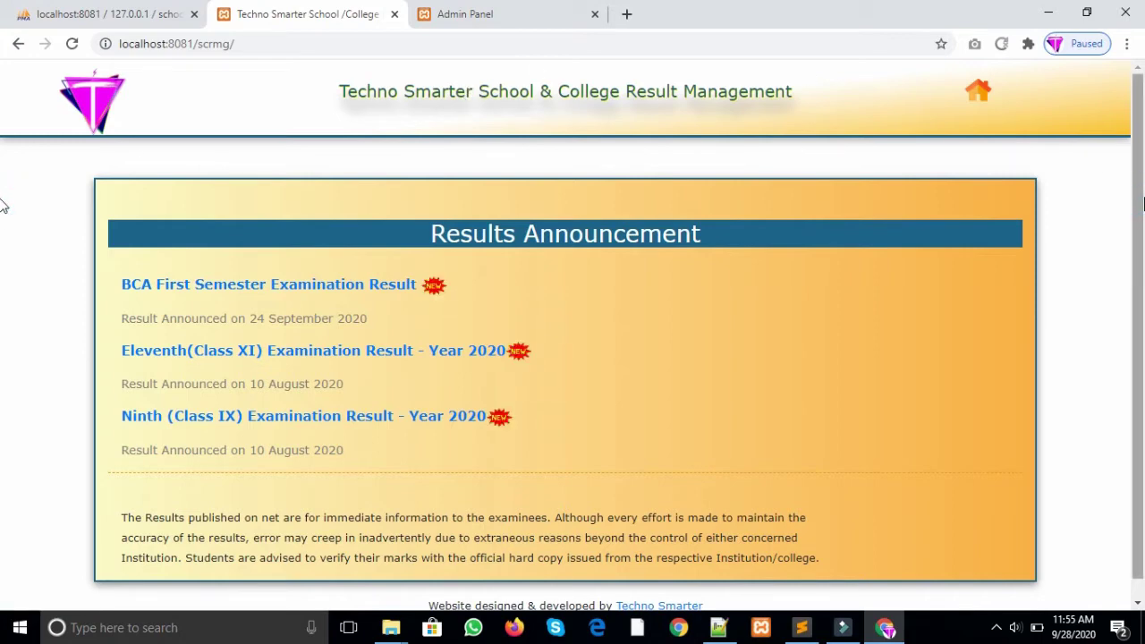
scroll(2, 206, "down", 2)
scroll(3, 208, "up", 1)
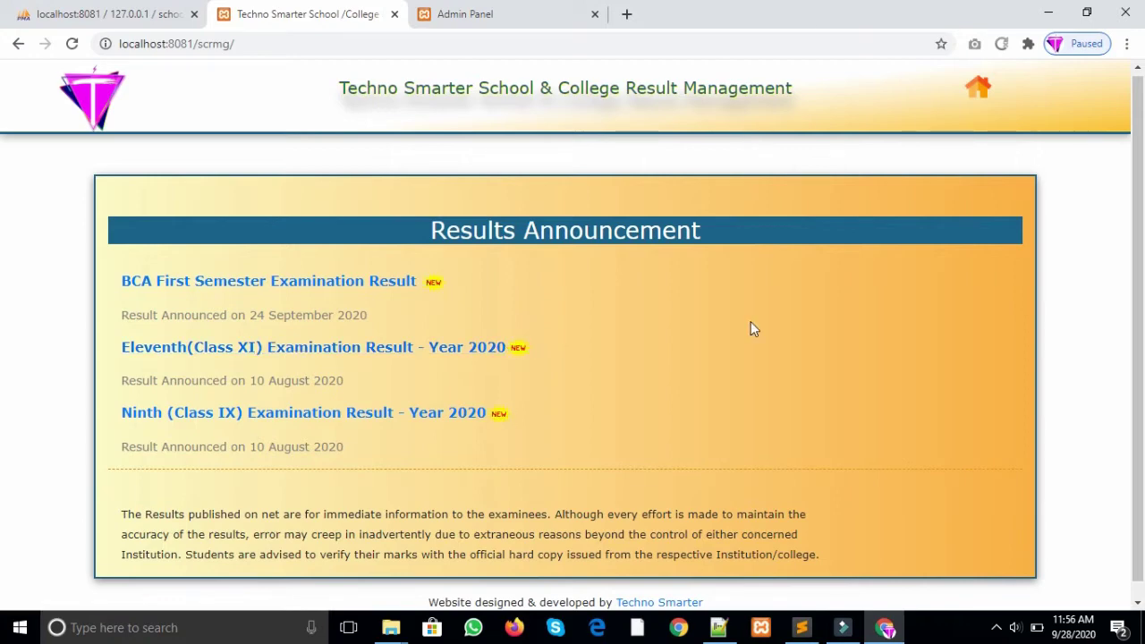
left_click(278, 359)
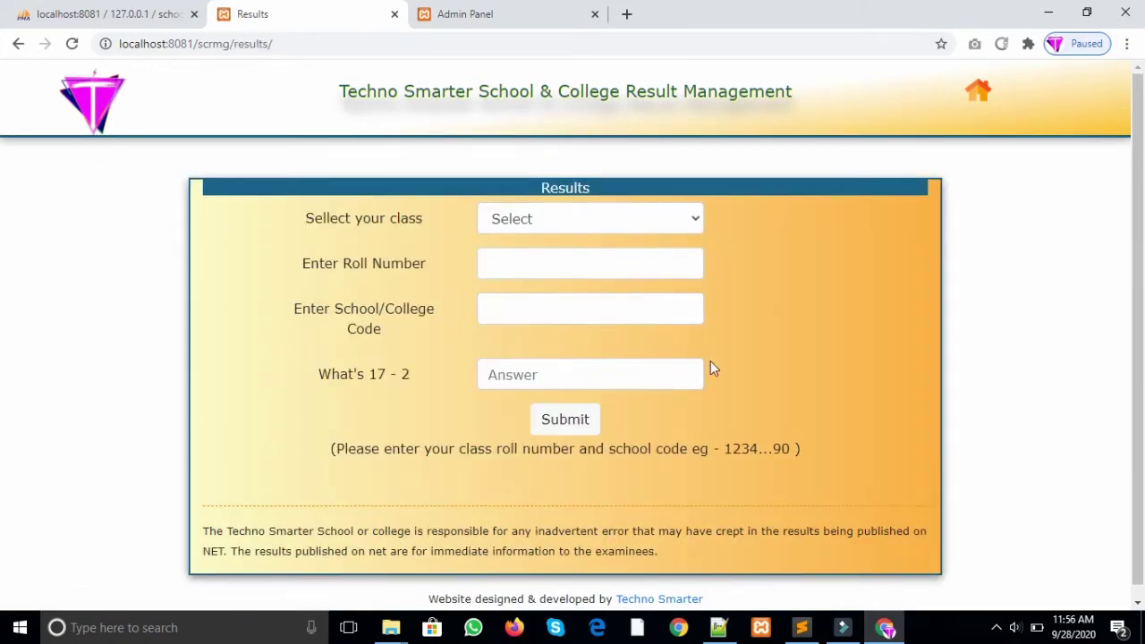
Step: Select class XI and fill in the student's roll number from the suggestions
triple_click(688, 187)
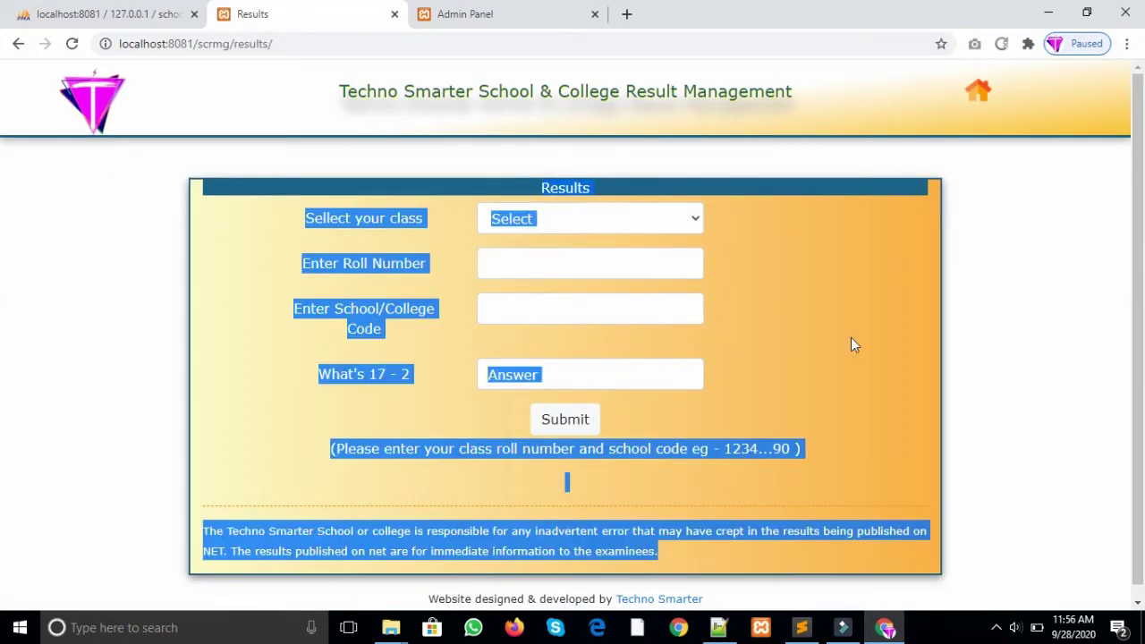
left_click(874, 340)
scroll(2, 282, "down", 1)
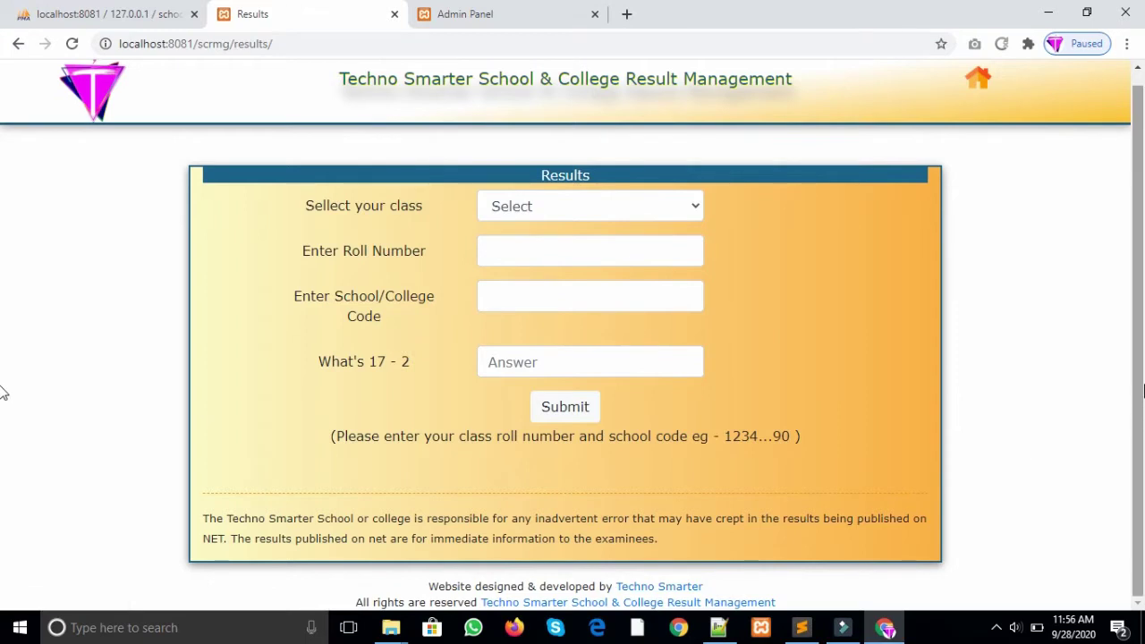
scroll(3, 392, "up", 1)
left_click(690, 227)
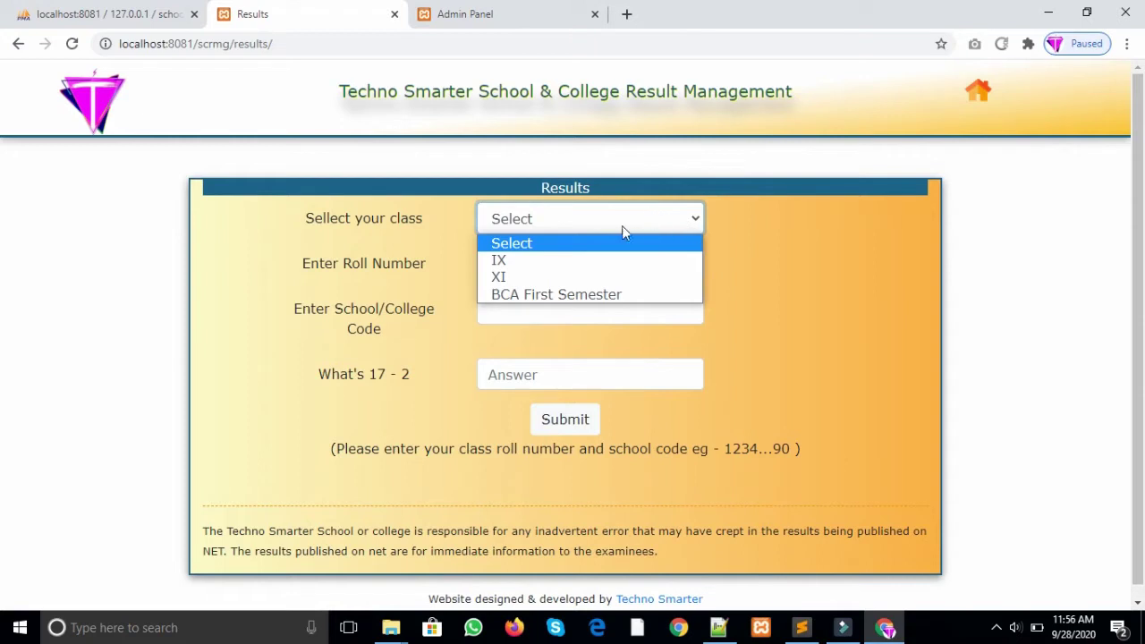
left_click(566, 282)
left_click(577, 271)
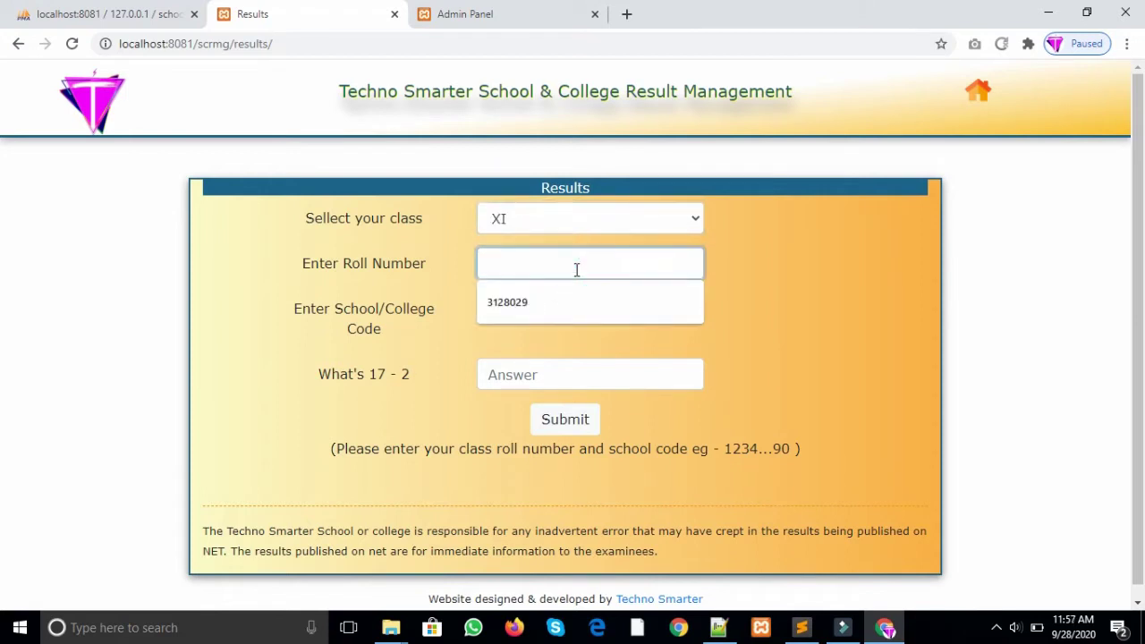
left_click(565, 301)
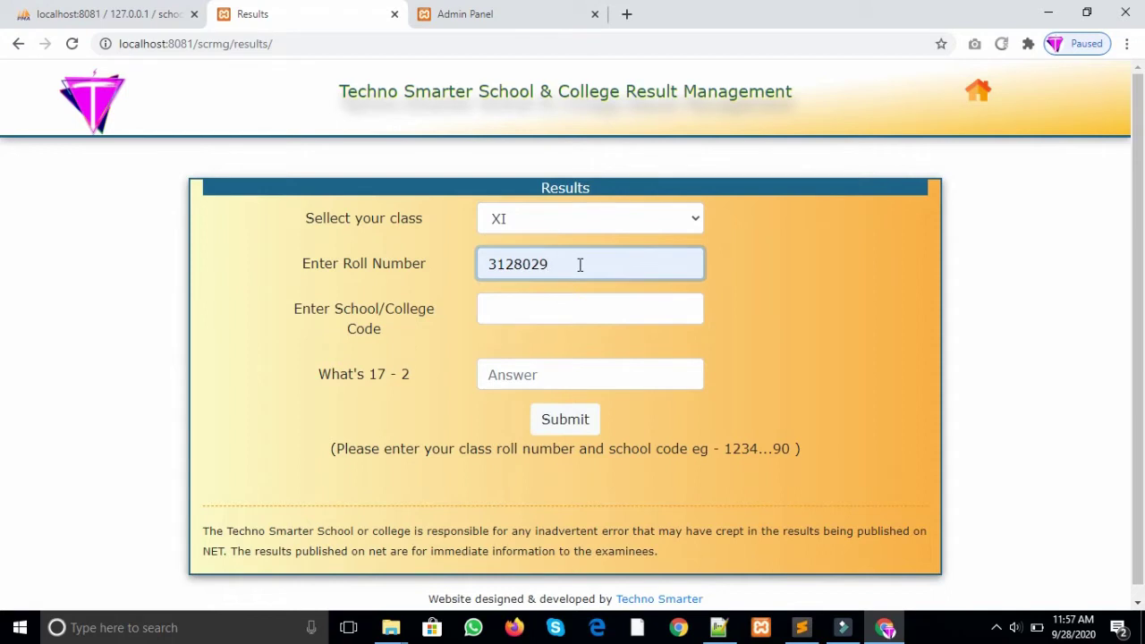
Step: Fill in the suggested school code, answer 15 to the check question, and submit
left_click_drag(384, 328, 291, 311)
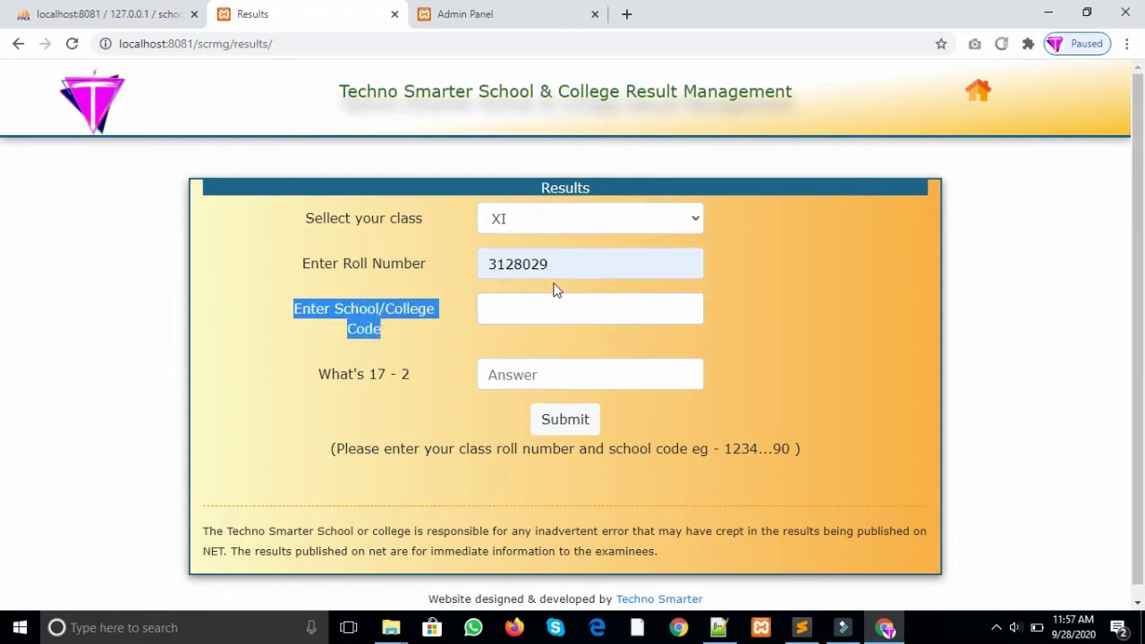
left_click(552, 304)
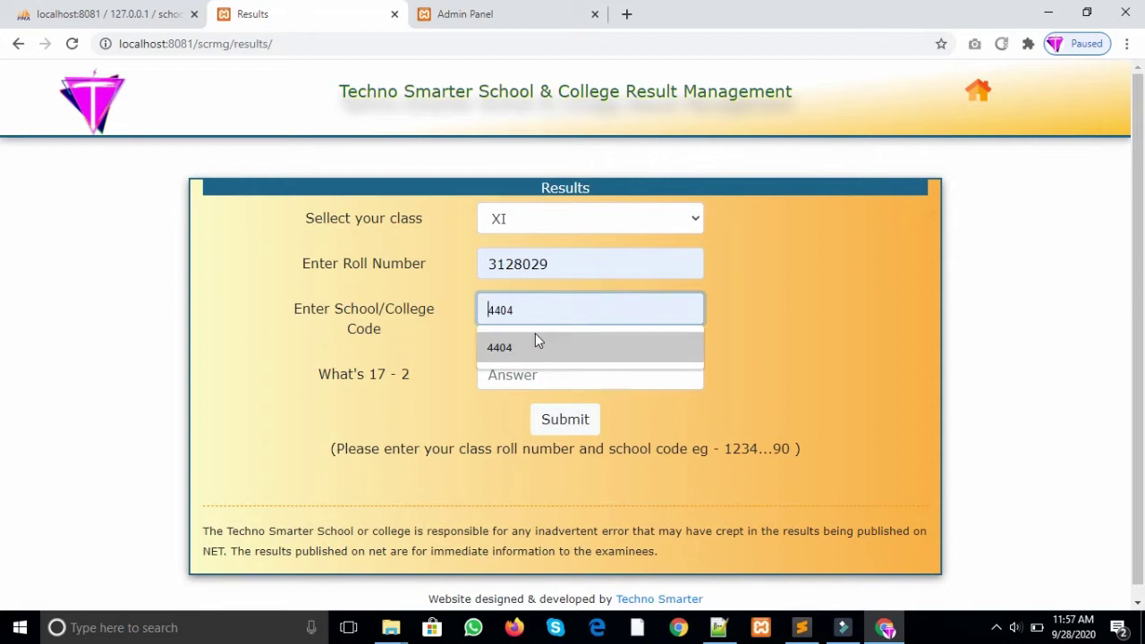
left_click(535, 341)
left_click(540, 367)
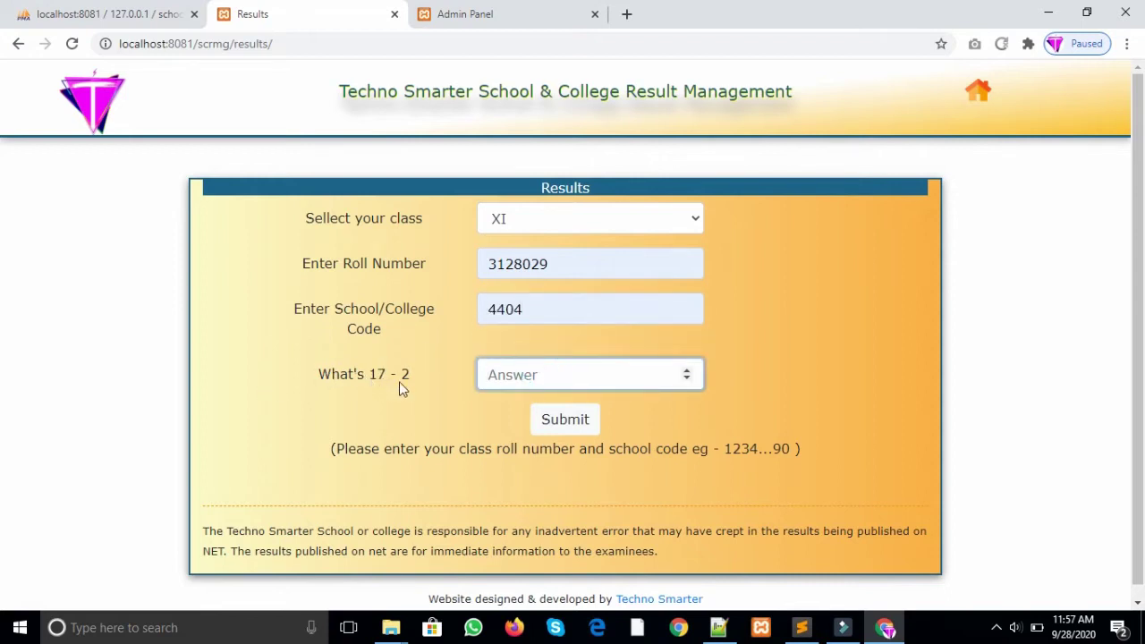
type("15")
left_click(566, 421)
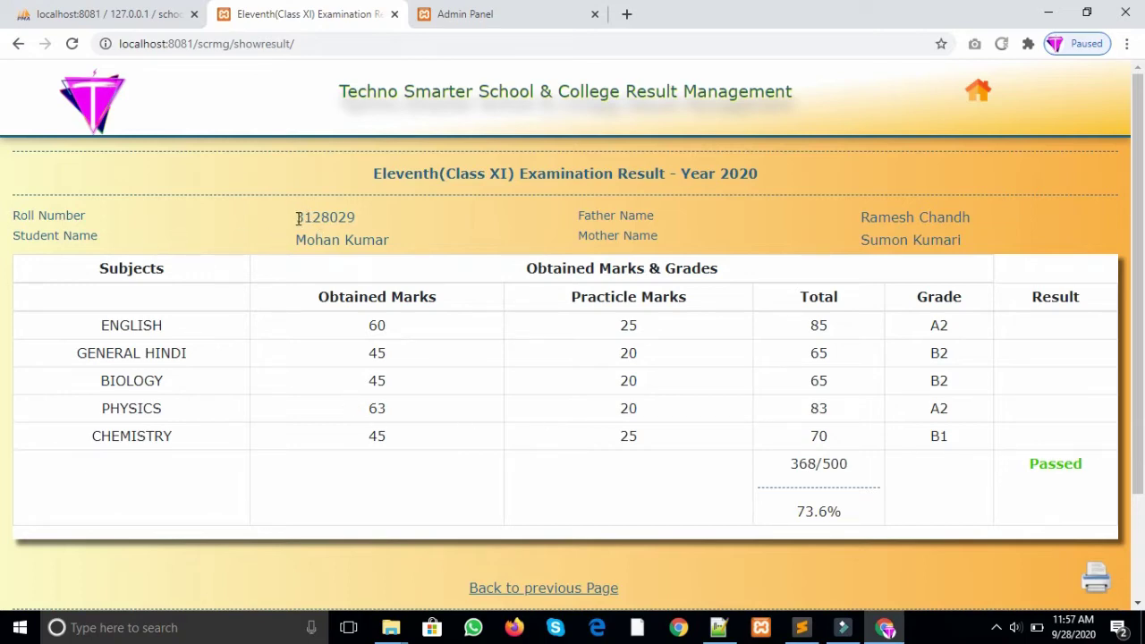
Step: Highlight the student's name, parents' names and the examination title on the marksheet
left_click_drag(296, 242, 622, 229)
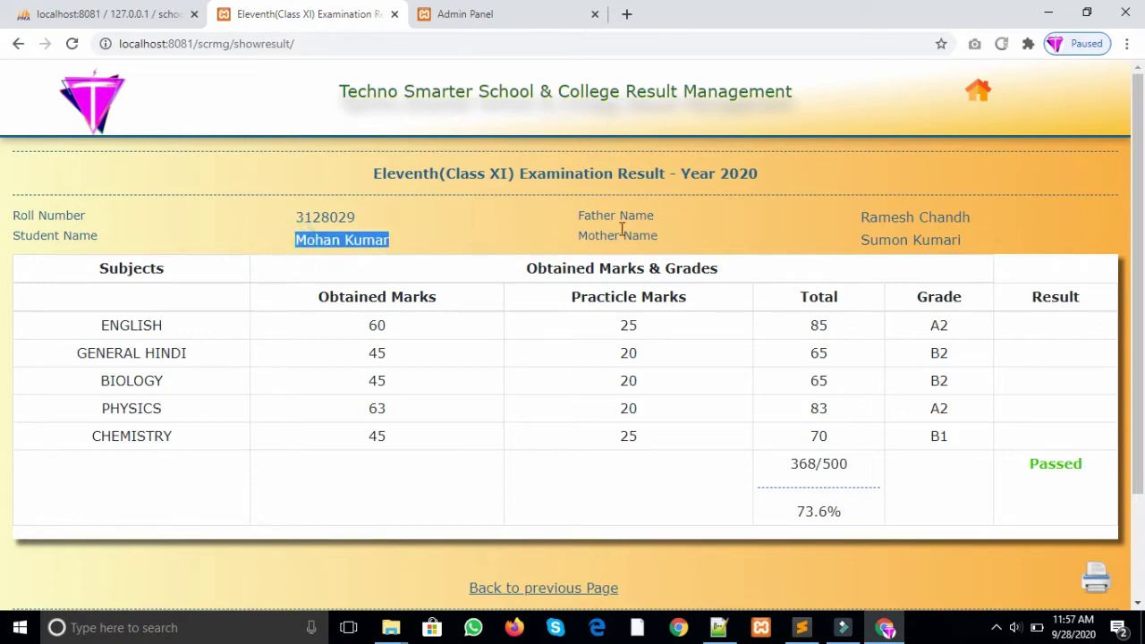
left_click_drag(863, 217, 931, 237)
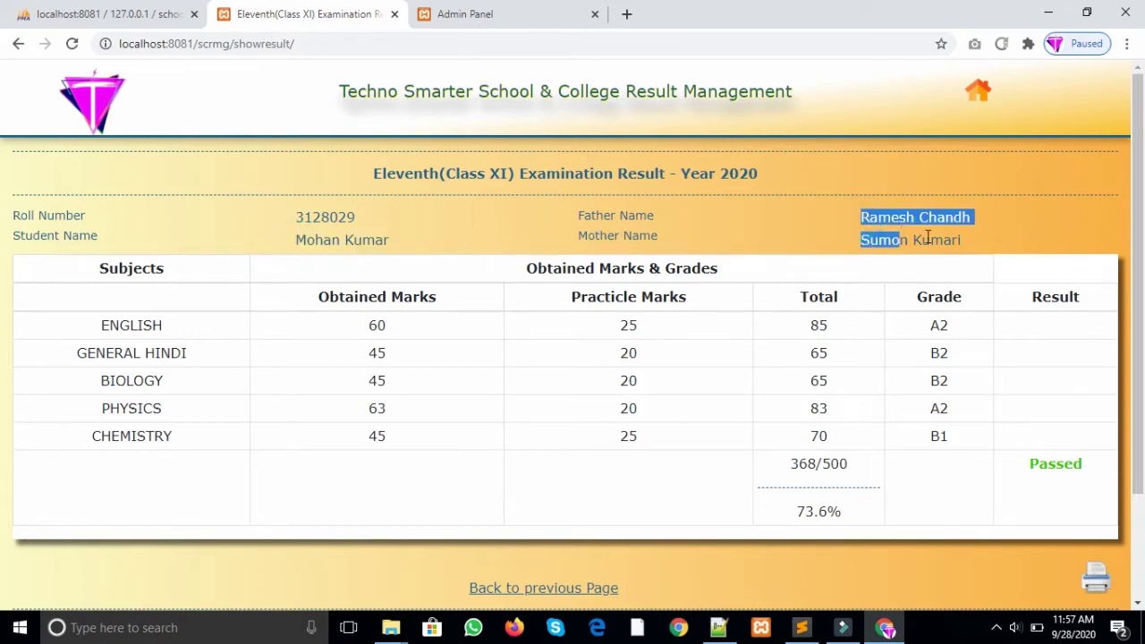
left_click(936, 238)
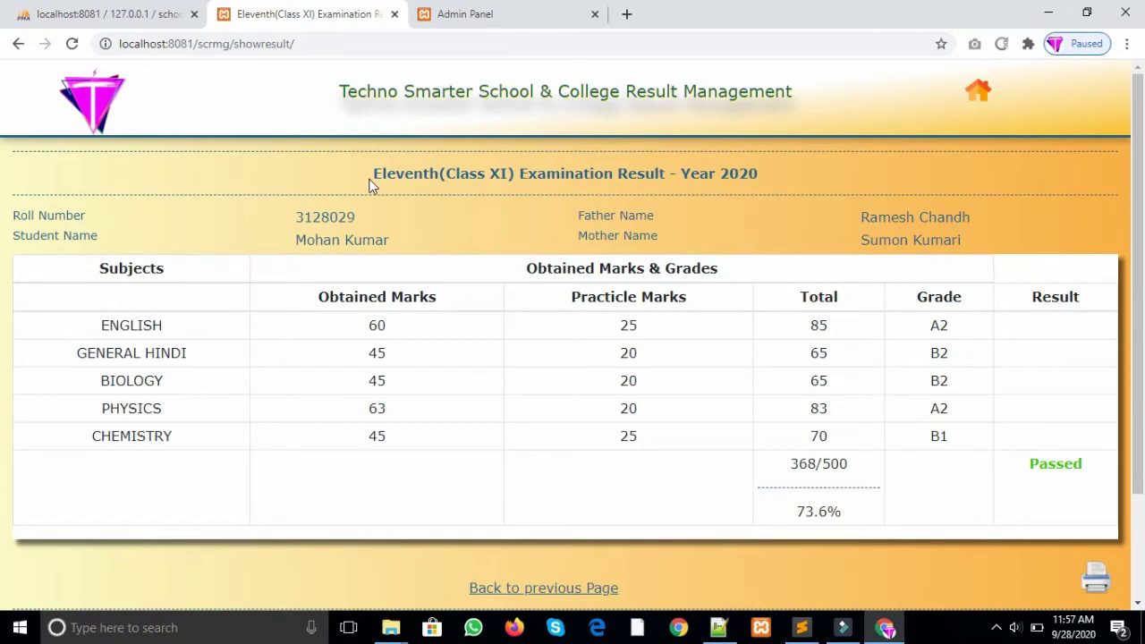
left_click_drag(372, 186, 767, 212)
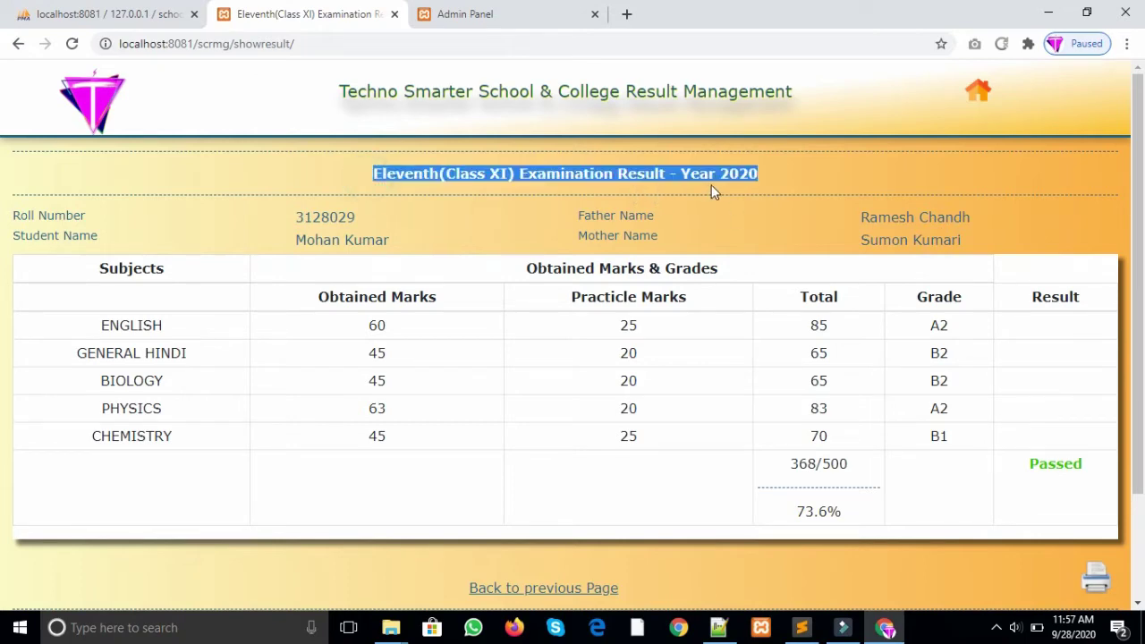
left_click_drag(387, 184, 355, 184)
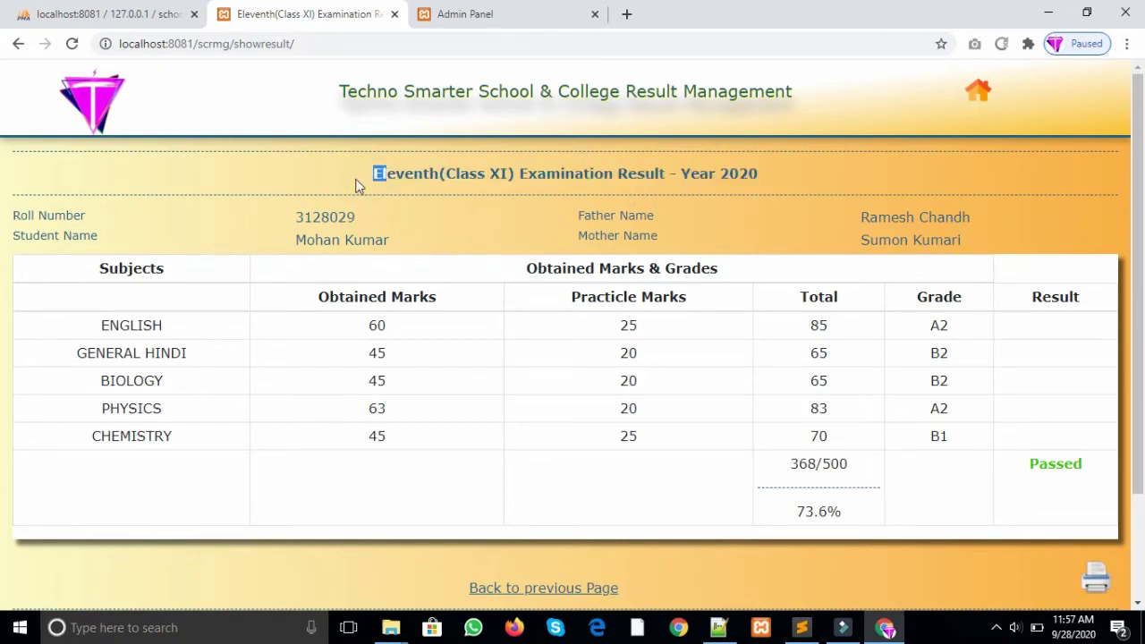
left_click(499, 186)
Step: Highlight the subject rows and the Practicle Marks, Total and Grade columns
left_click(96, 316)
left_click_drag(120, 341, 175, 431)
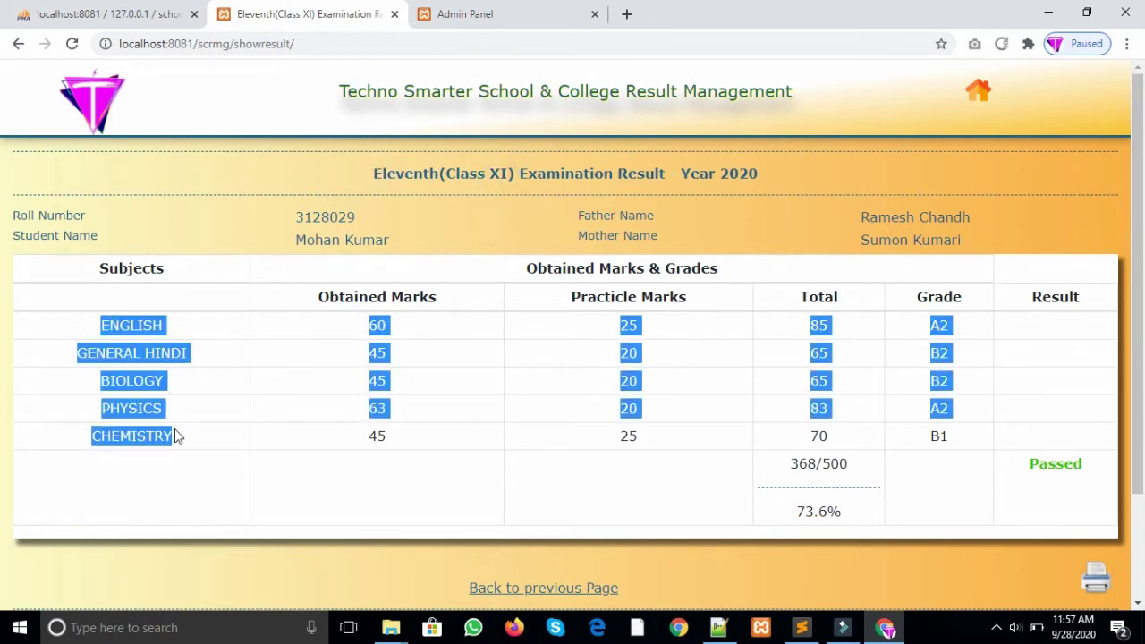
left_click(439, 367)
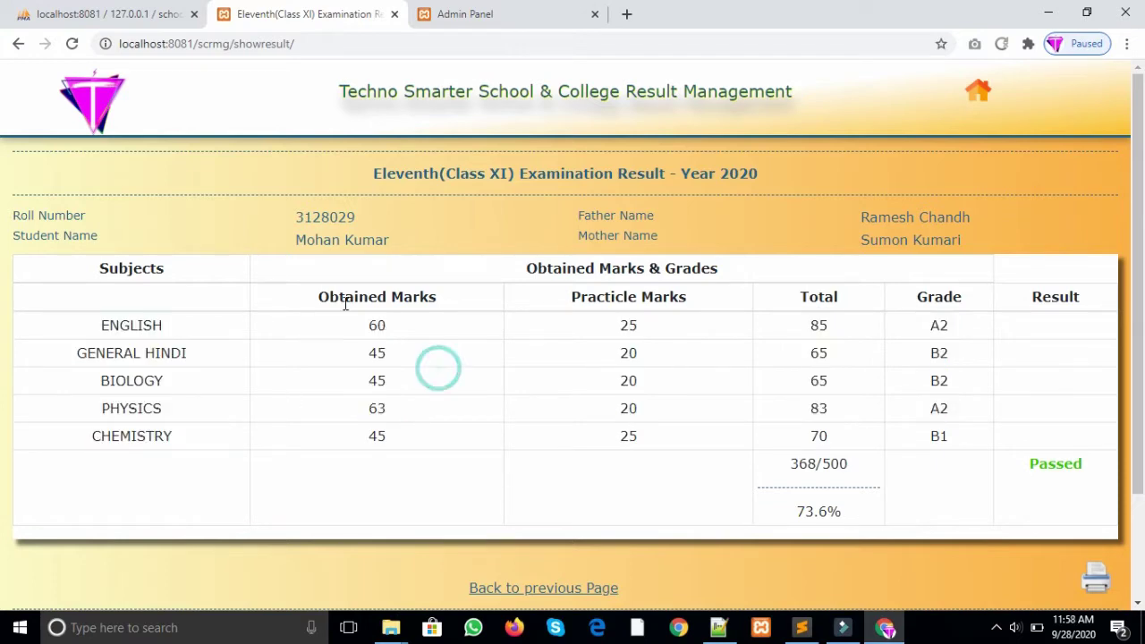
left_click_drag(607, 292, 832, 350)
left_click(829, 339)
left_click_drag(811, 296, 824, 436)
left_click(824, 436)
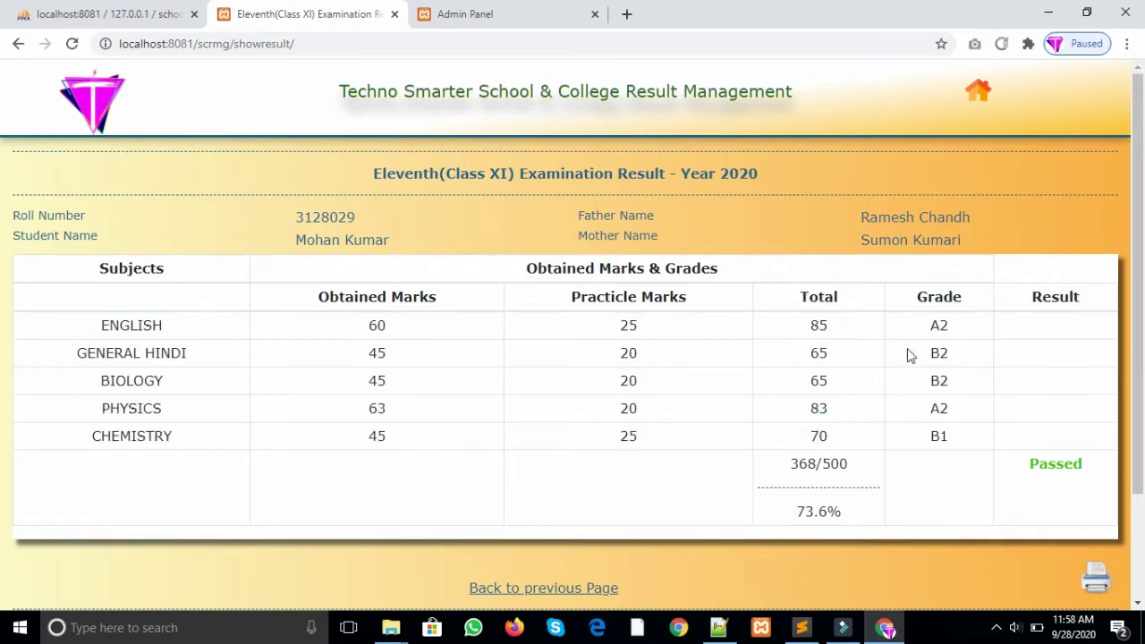
left_click_drag(928, 296, 950, 435)
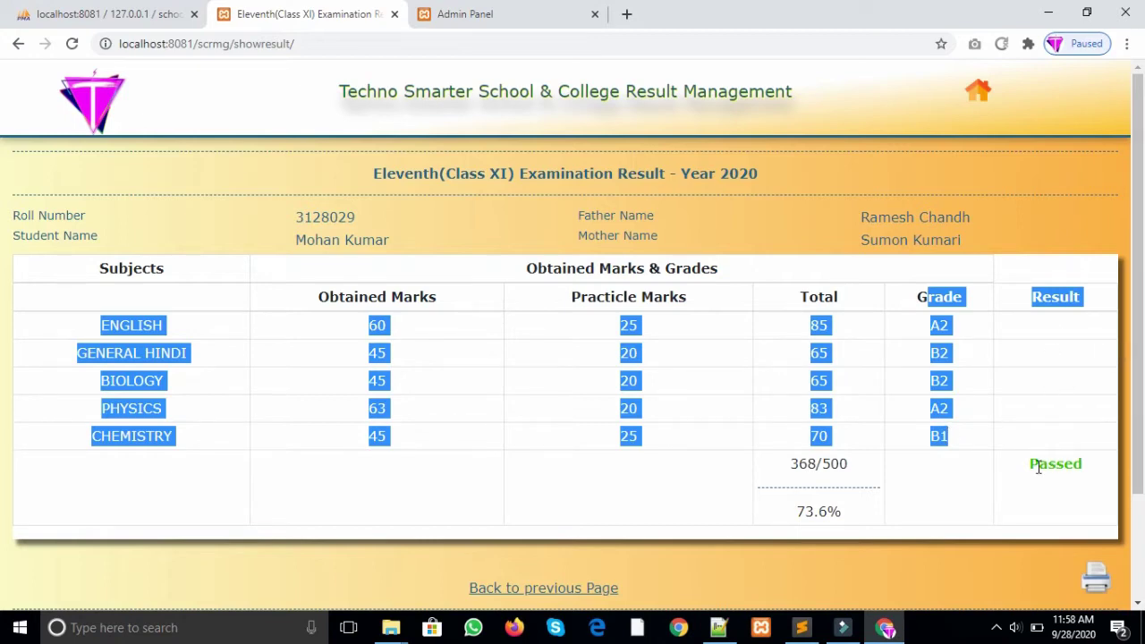
Step: Highlight the Passed result, 368 total marks and 73.6%, then start printing the page
left_click_drag(1035, 463, 1133, 469)
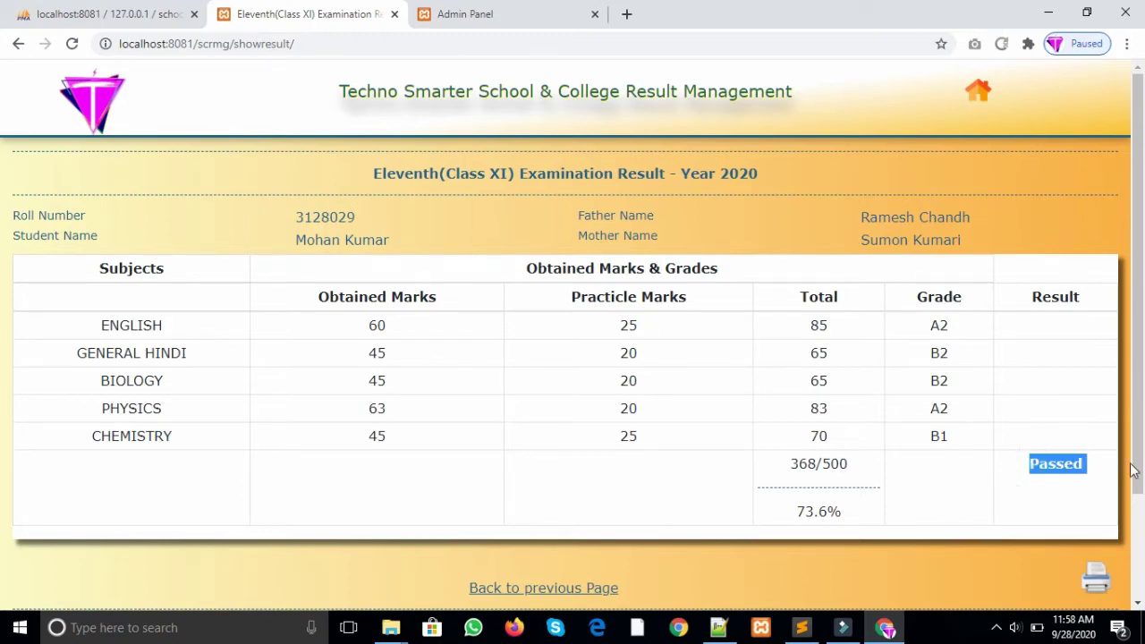
left_click(799, 464)
left_click_drag(823, 464, 780, 472)
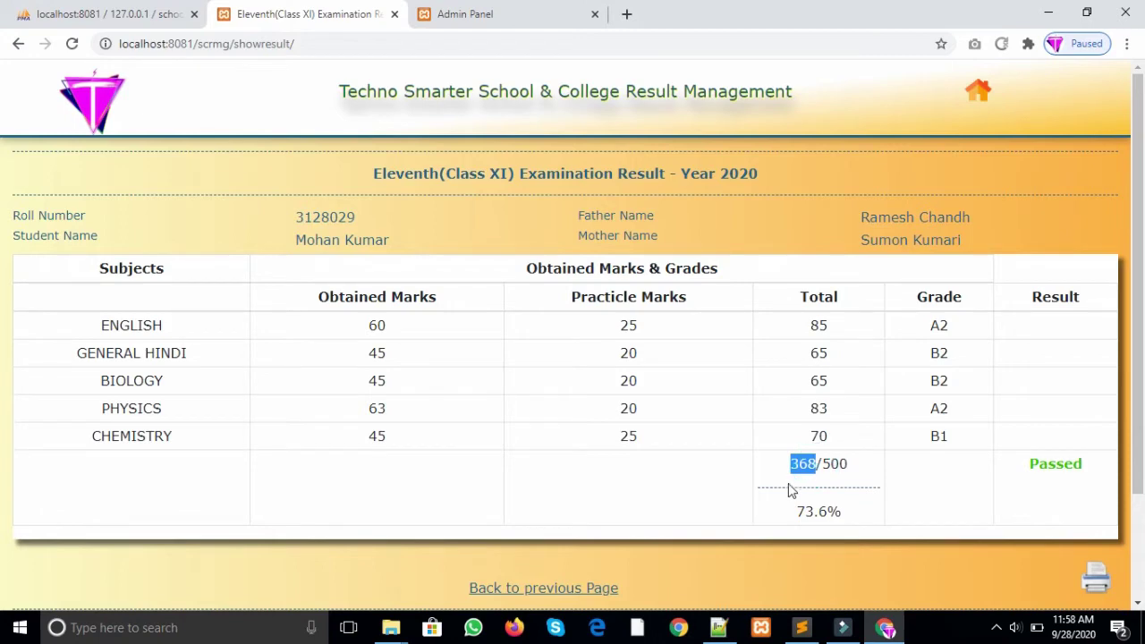
left_click_drag(789, 510, 850, 513)
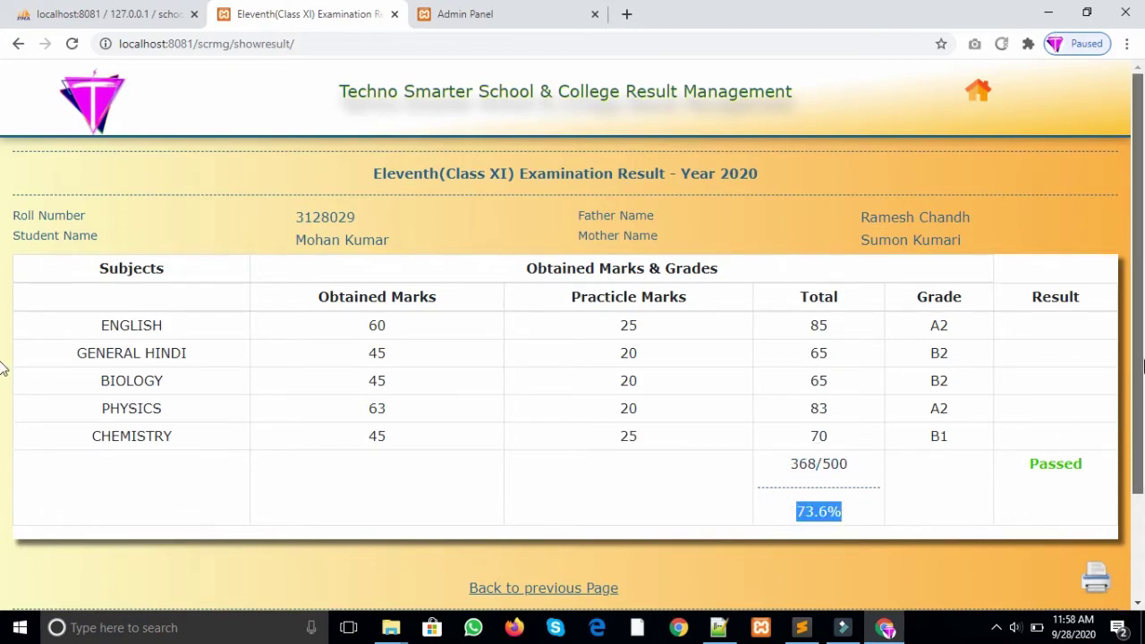
scroll(1141, 393, "down", 1)
scroll(5, 298, "up", 1)
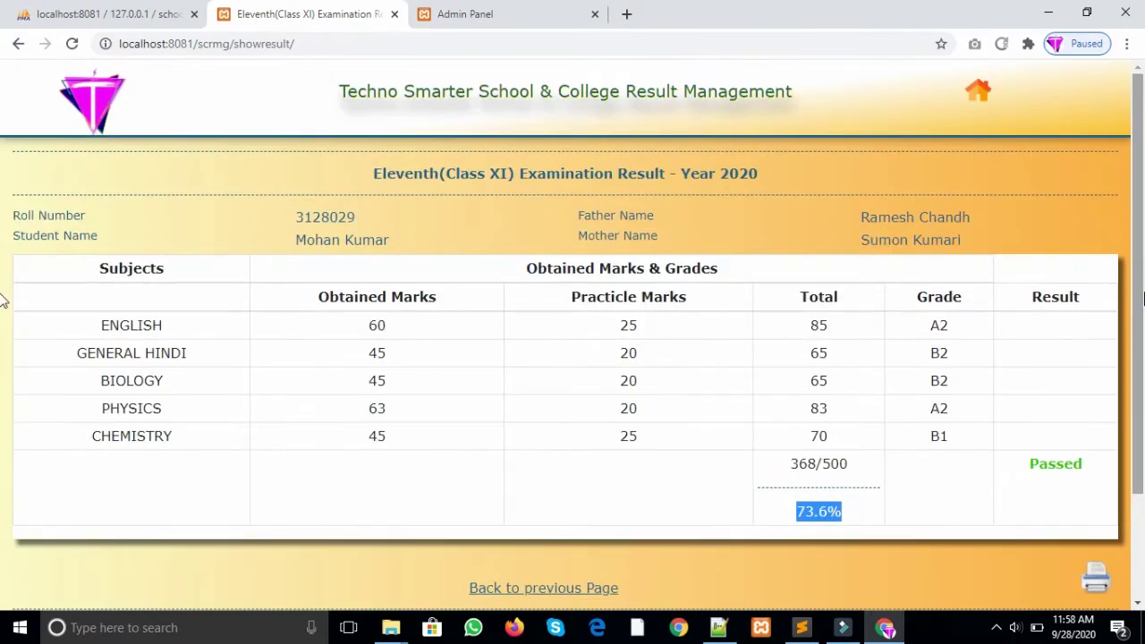
scroll(4, 291, "down", 1)
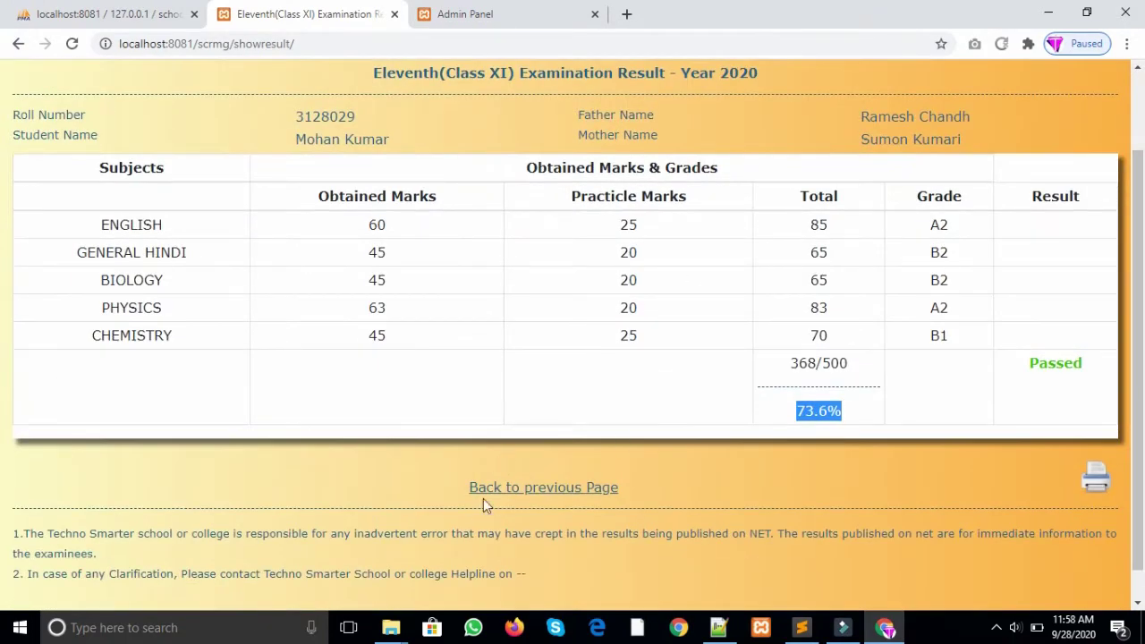
left_click(1101, 488)
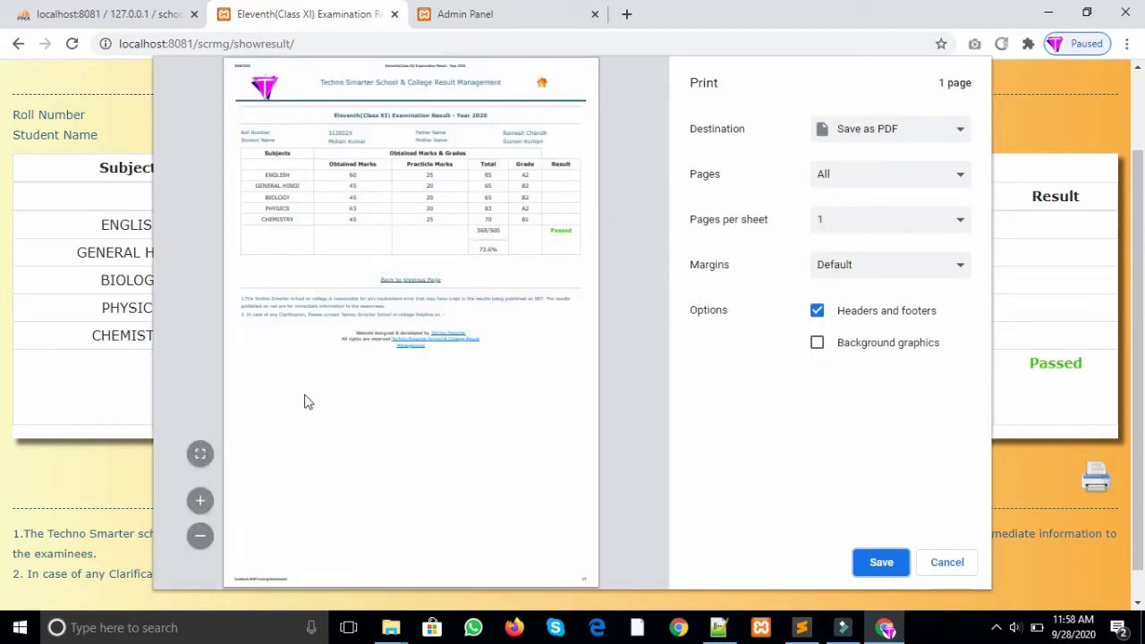
Step: Save the result as a PDF into Downloads, with background graphics left off
left_click(817, 345)
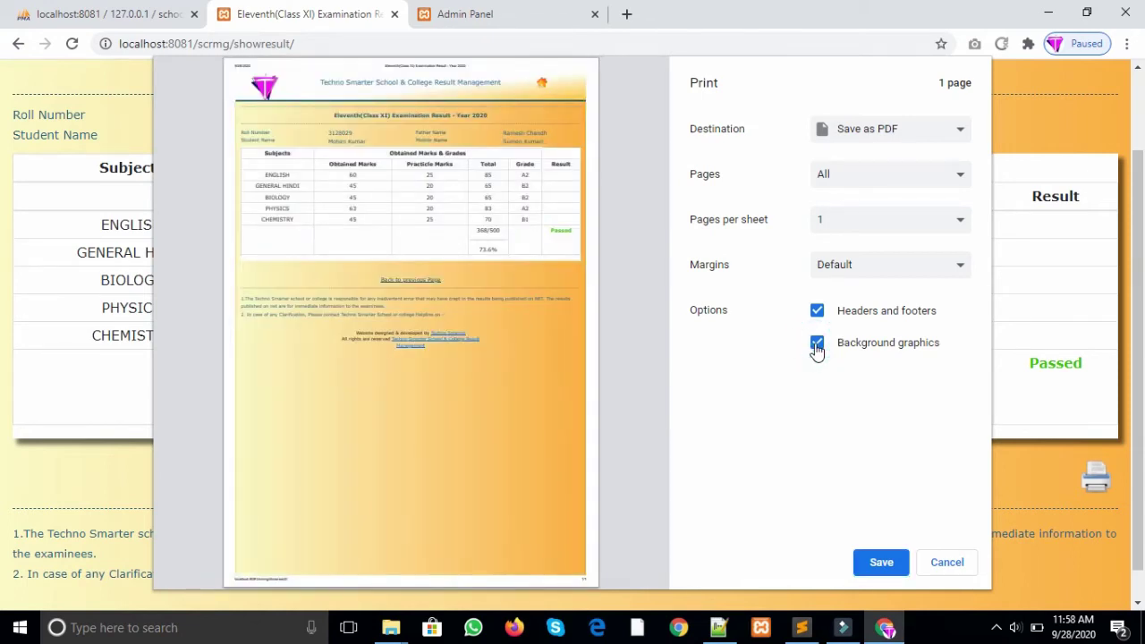
left_click(817, 344)
left_click(924, 136)
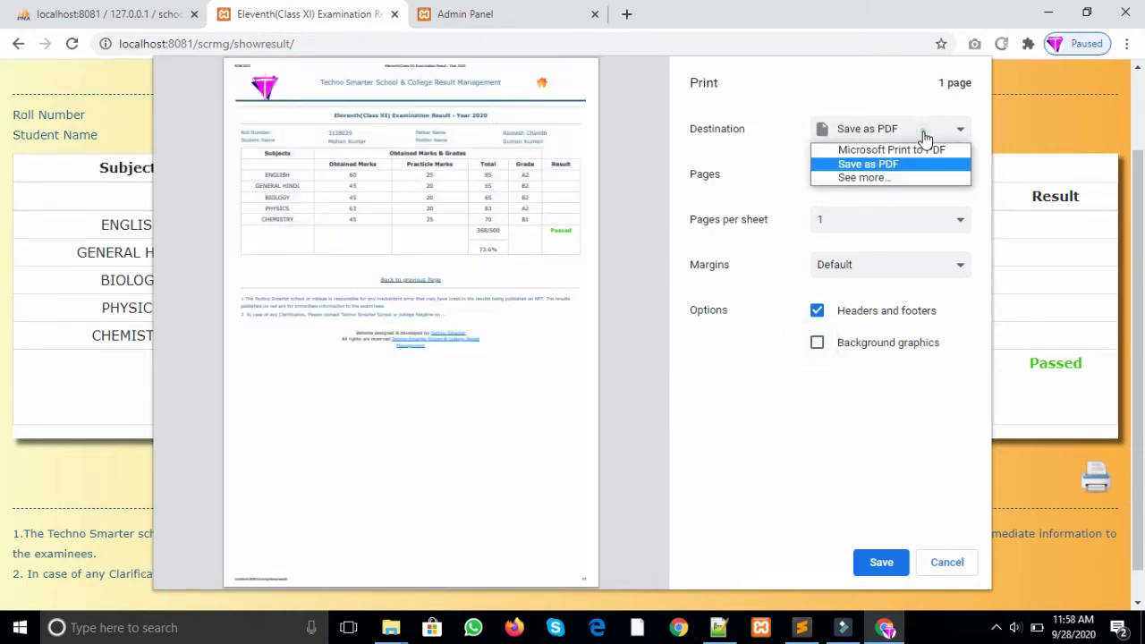
left_click(918, 166)
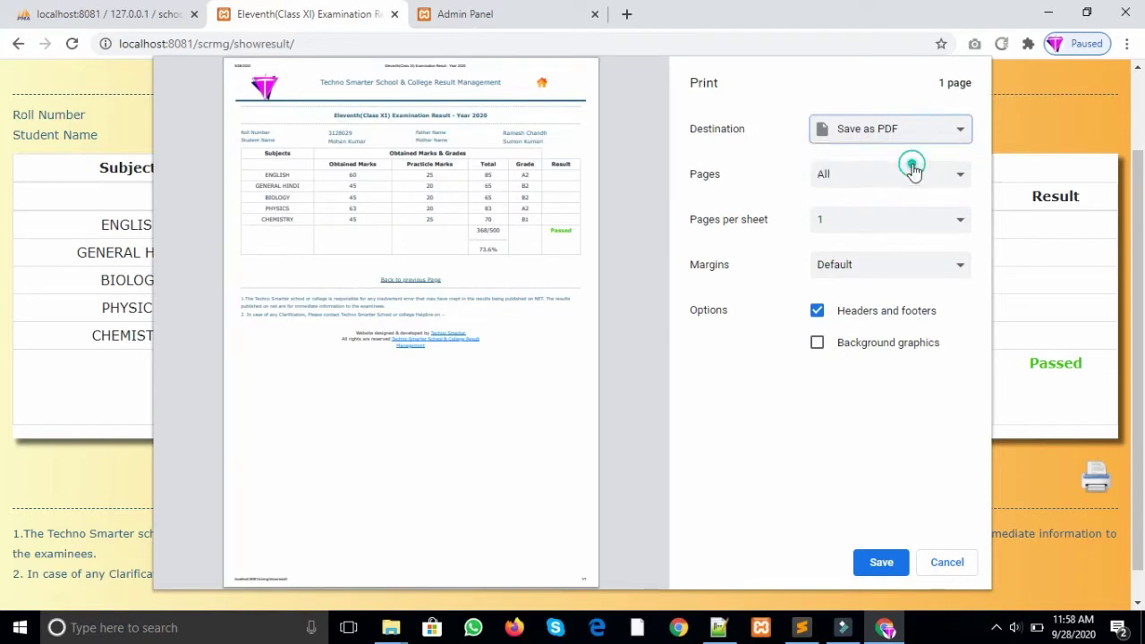
left_click(859, 563)
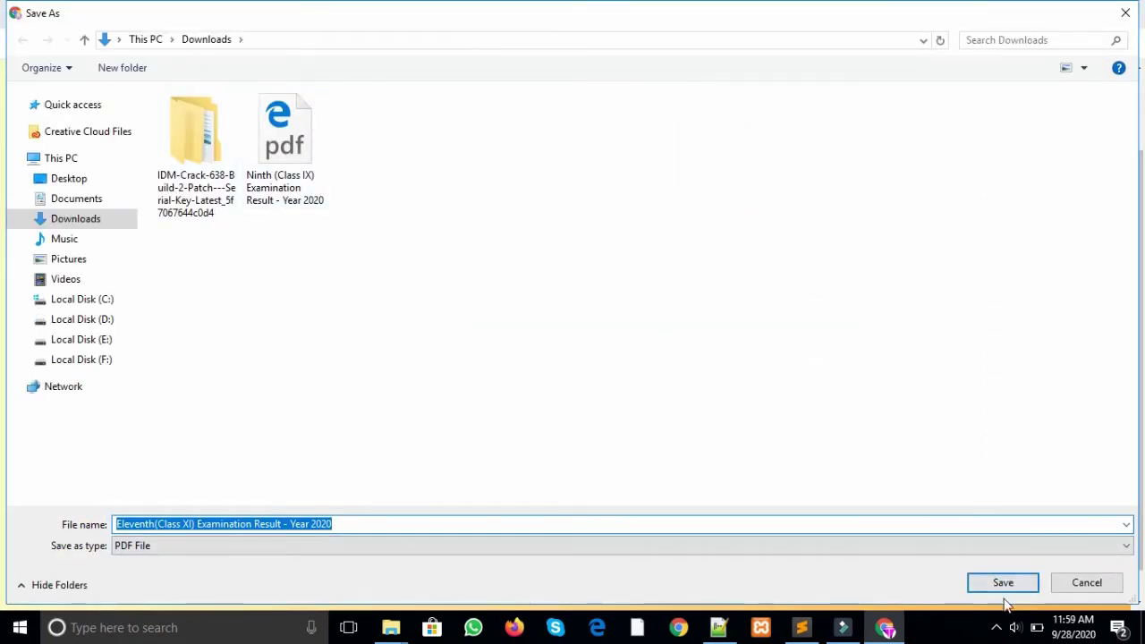
left_click(1002, 582)
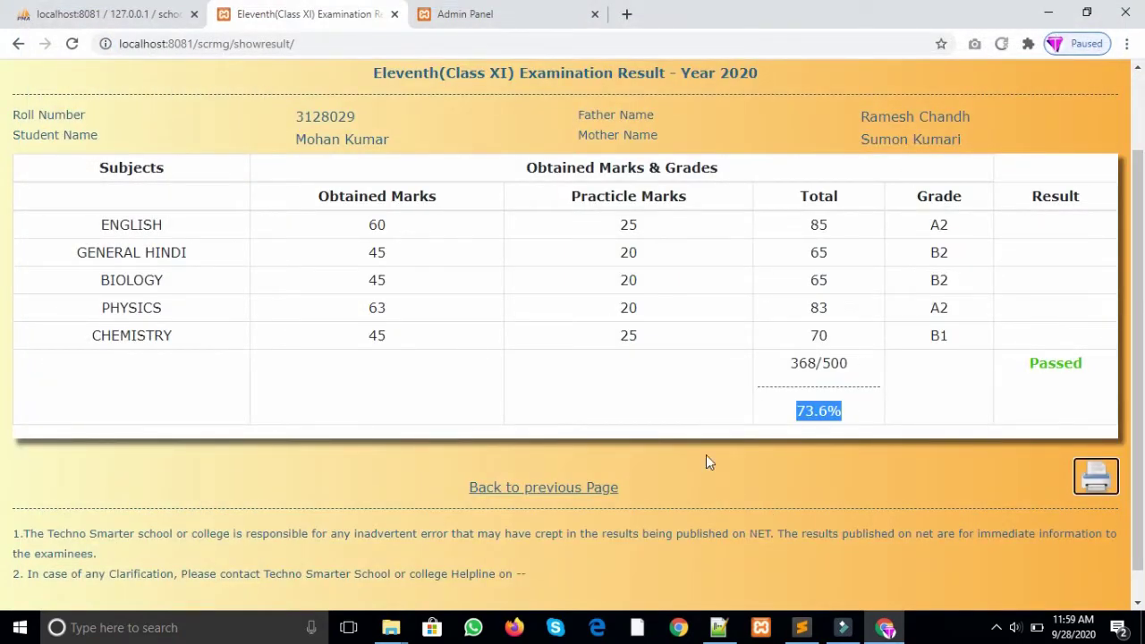
Step: Return to the empty results lookup form via 'Back to previous Page'
scroll(1144, 214, "up", 2)
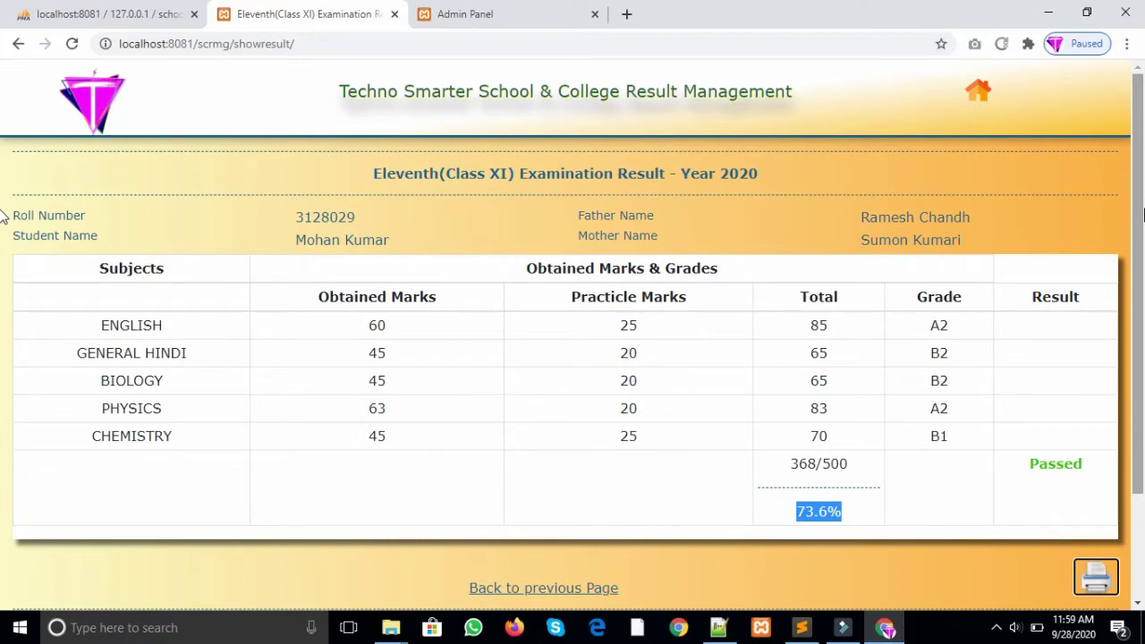
left_click(549, 589)
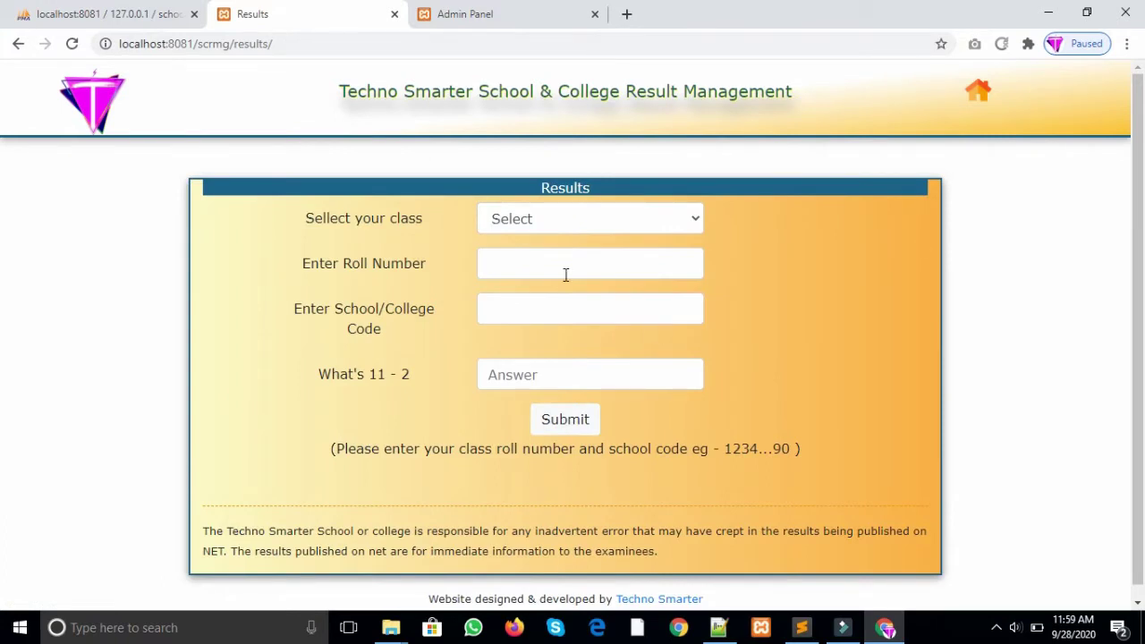
left_click(555, 225)
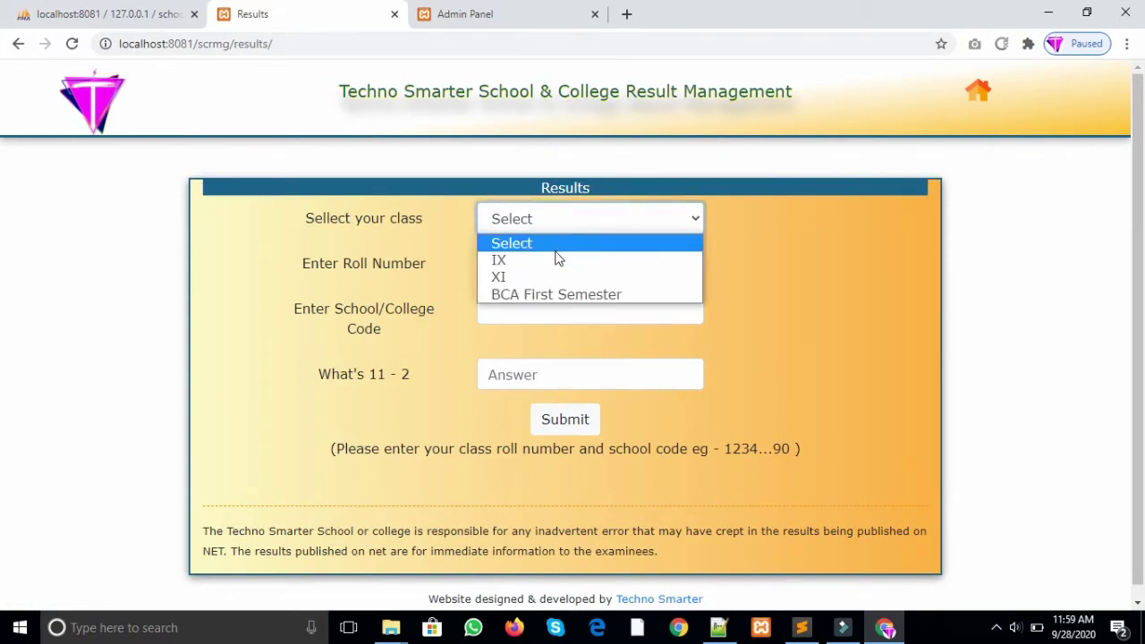
left_click(557, 259)
Step: Choose class XI and type an unregistered roll number
left_click(567, 231)
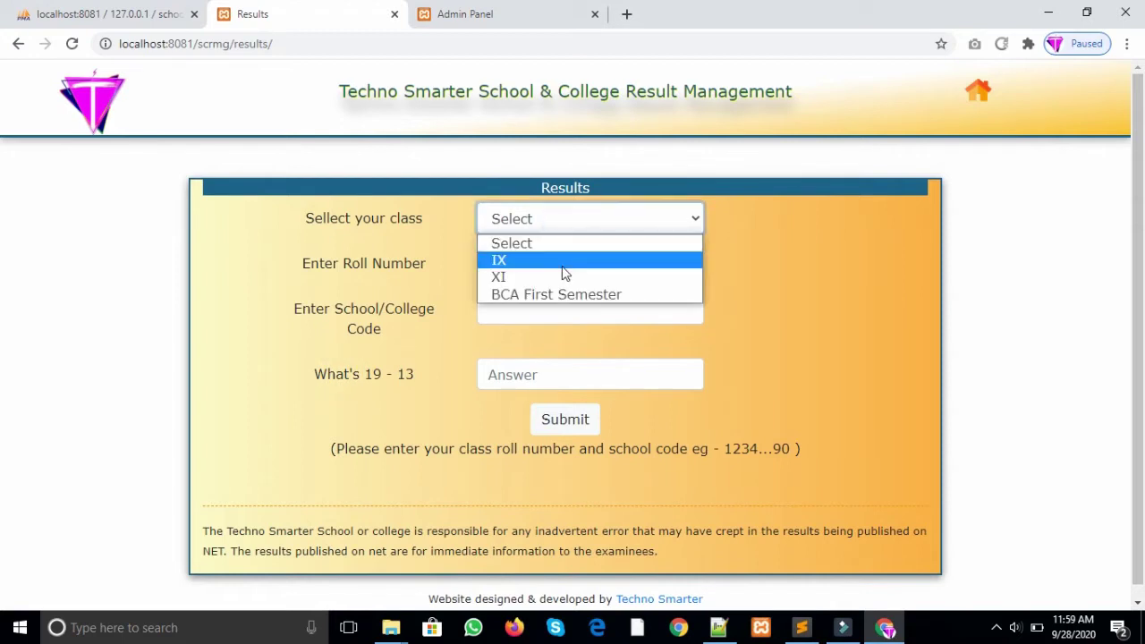
left_click(563, 279)
left_click(540, 263)
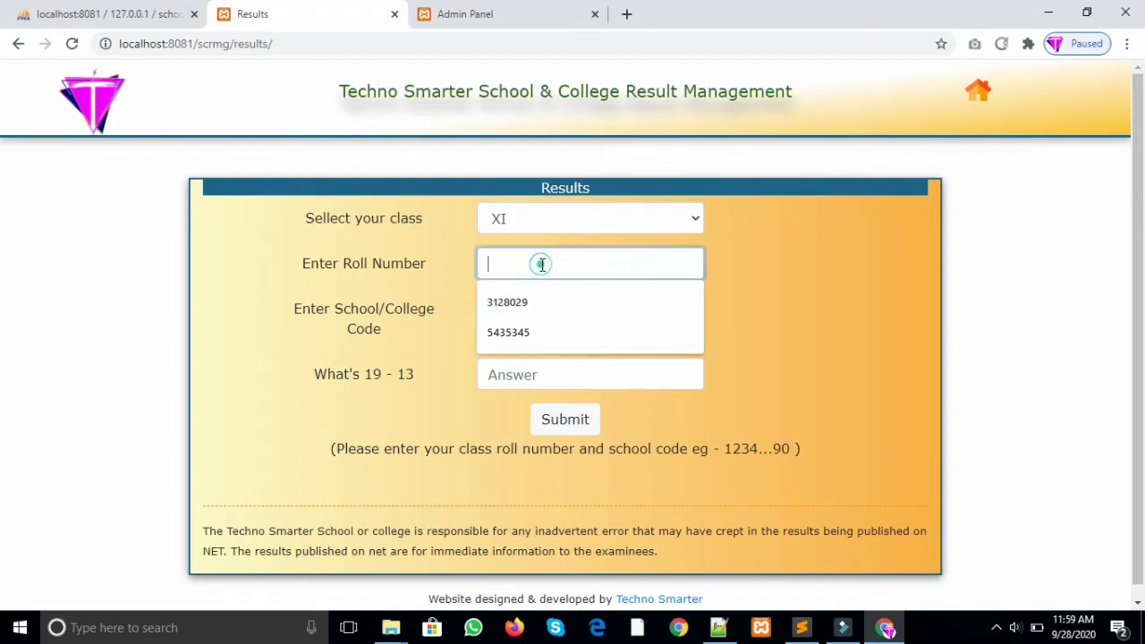
left_click(555, 219)
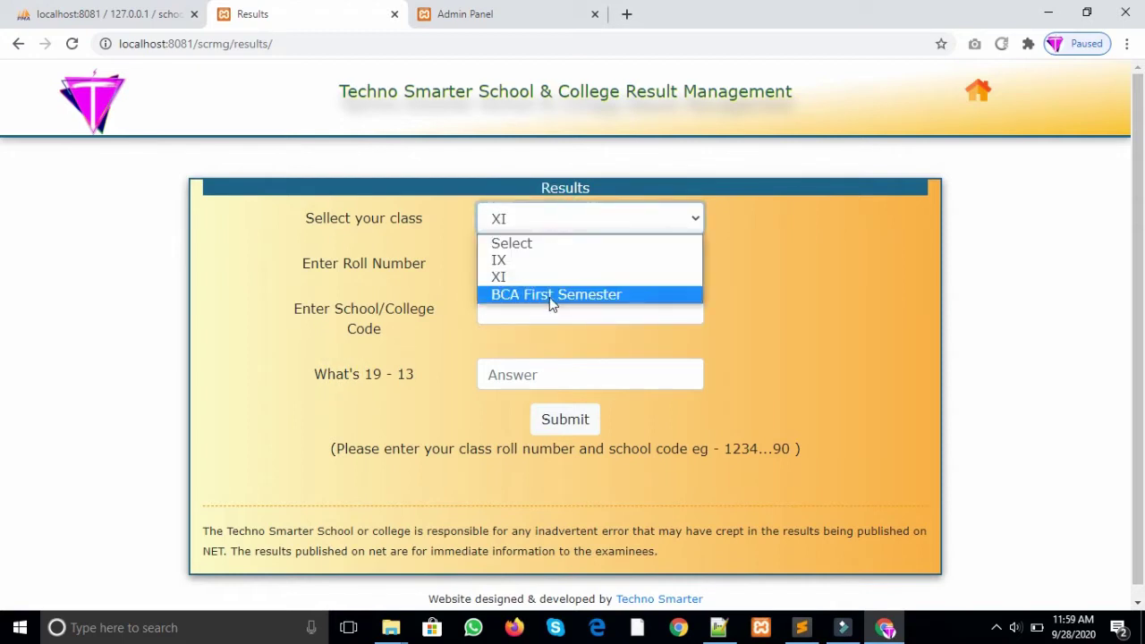
left_click(551, 278)
left_click(531, 264)
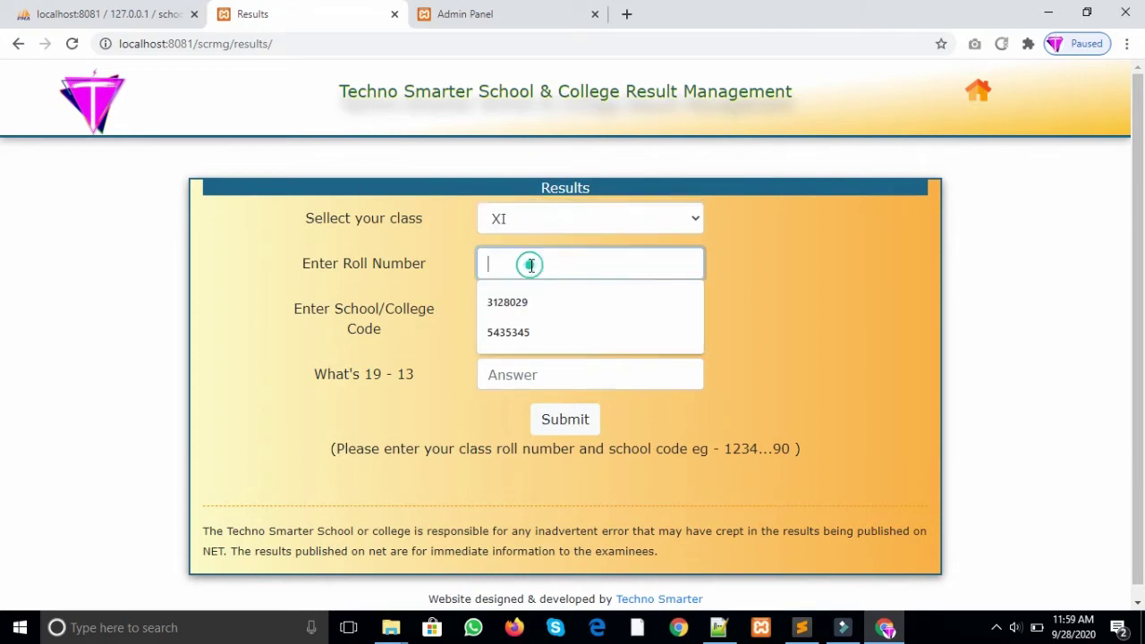
type("923482349")
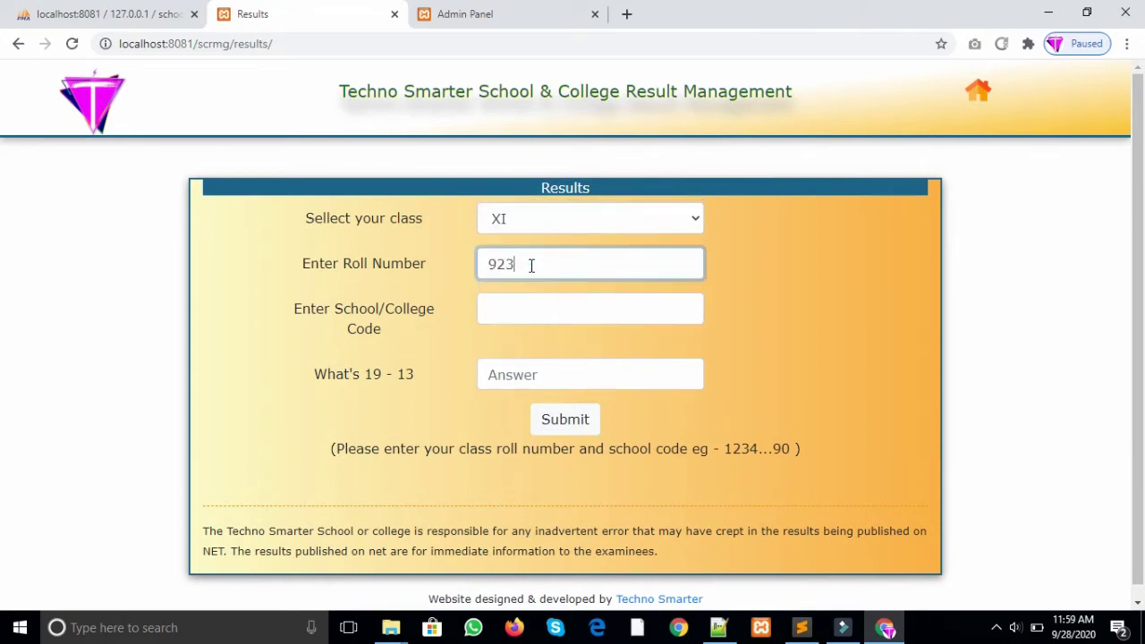
Step: Fill in school code 4404, answer 6, submit, and highlight the 'No result found..' message
left_click(542, 320)
left_click(539, 348)
left_click(558, 376)
type("6")
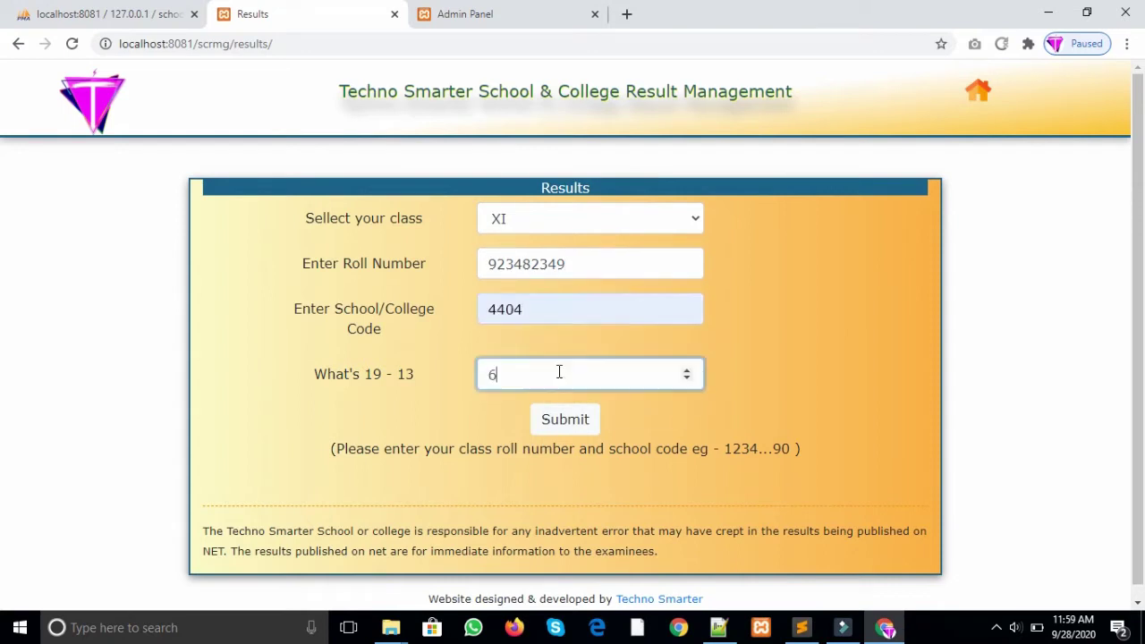
left_click(566, 419)
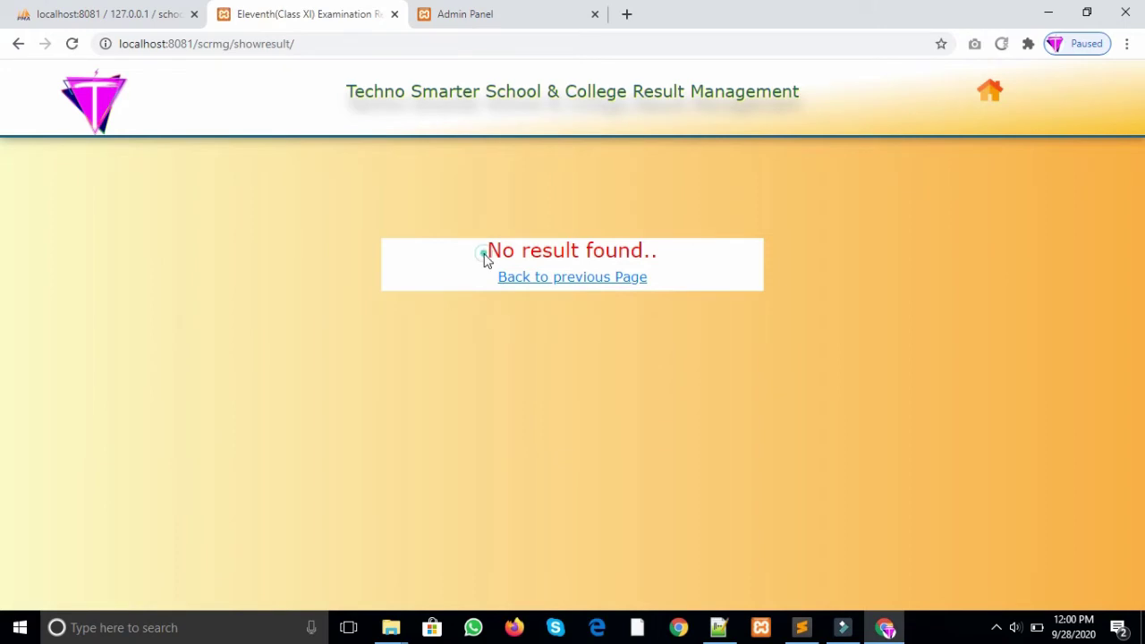
left_click_drag(484, 257, 670, 248)
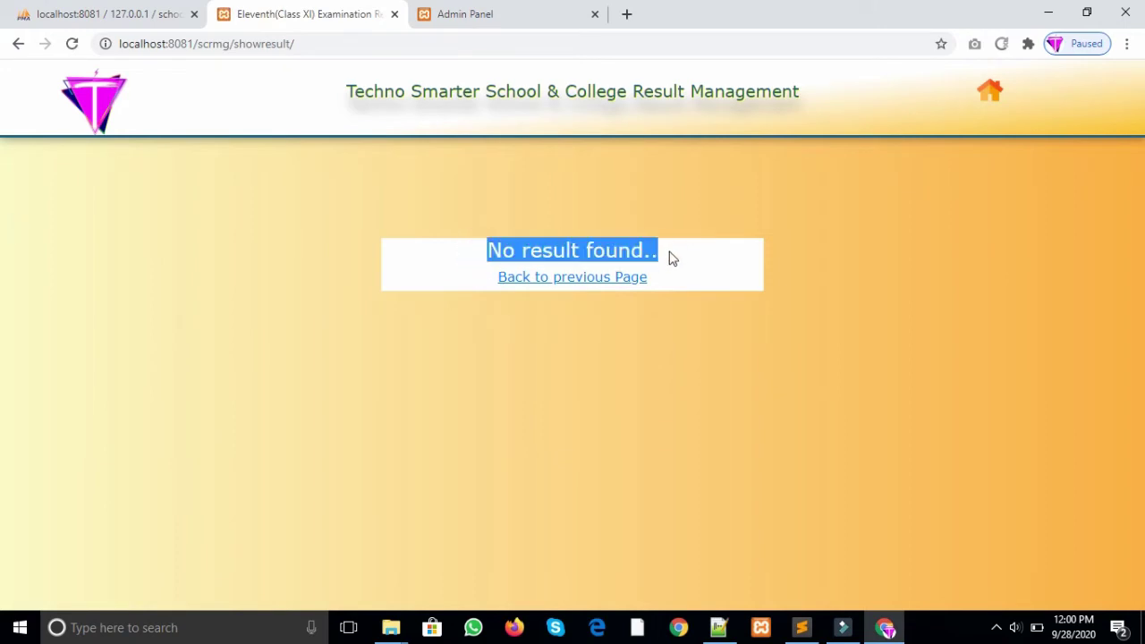
left_click(652, 471)
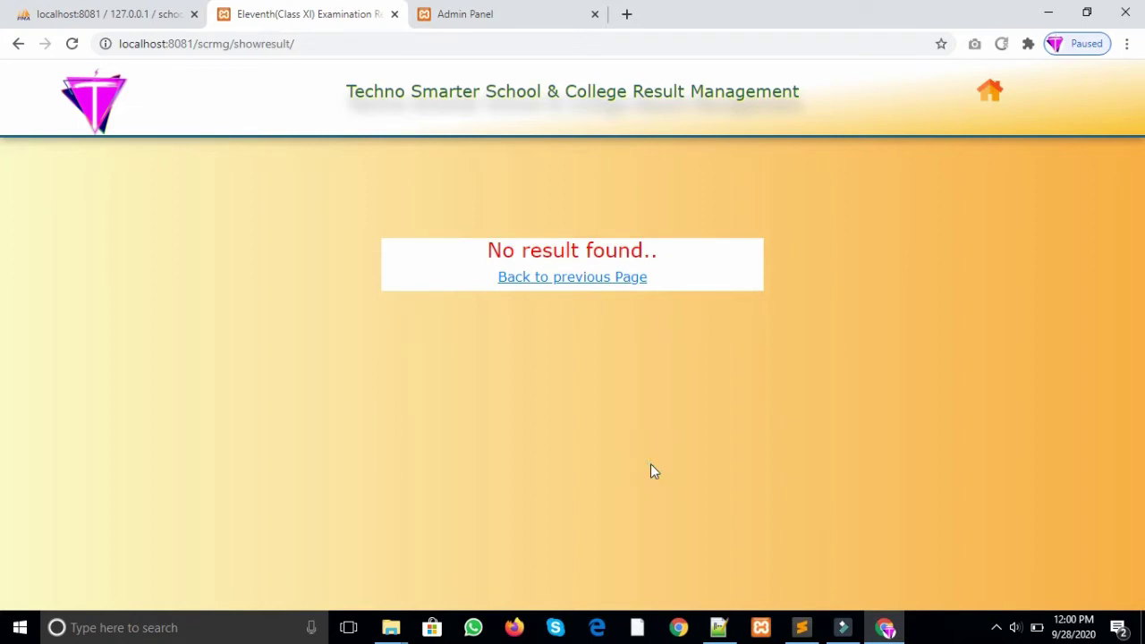
Step: Go back to the search form, choose class IX, and fill saved roll number and code 440454
left_click(564, 278)
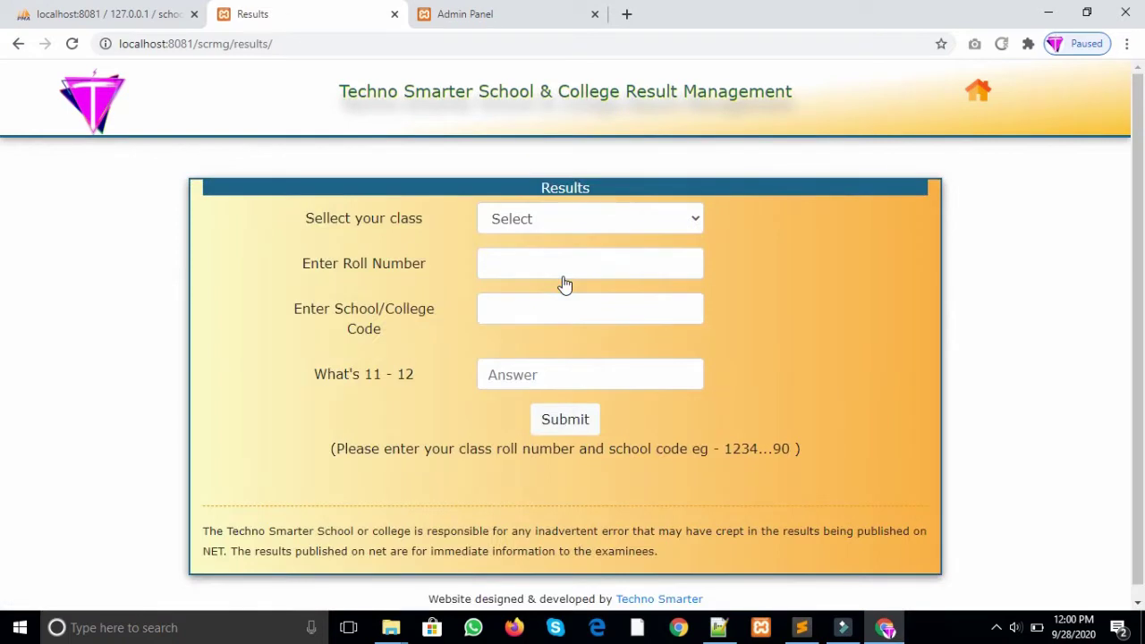
left_click(563, 219)
left_click(556, 261)
left_click(556, 264)
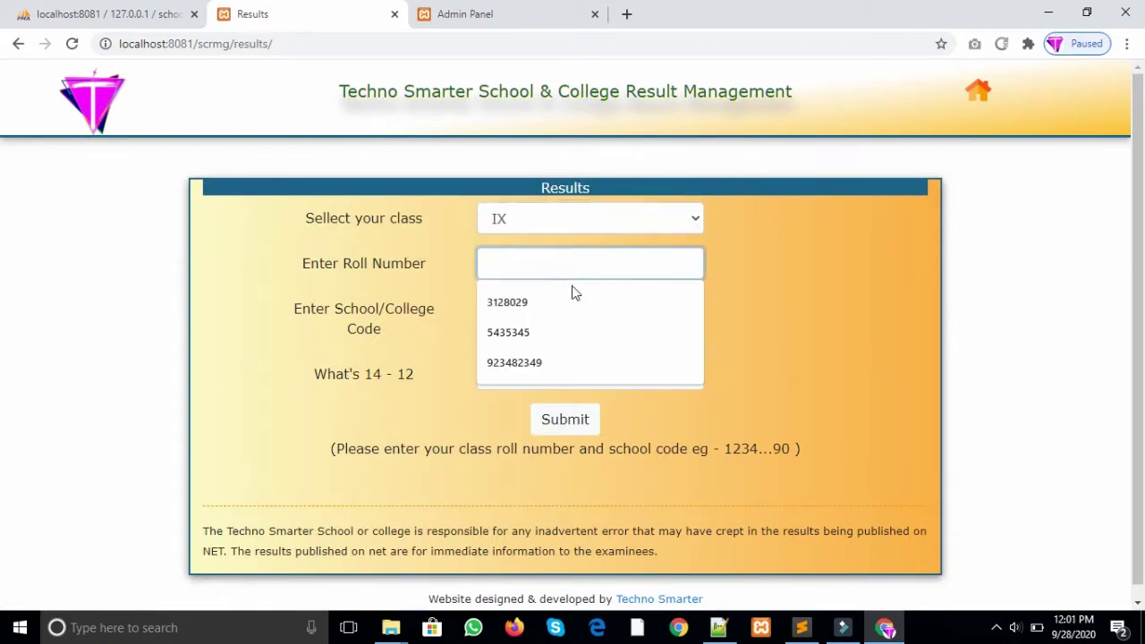
left_click(568, 295)
left_click(577, 322)
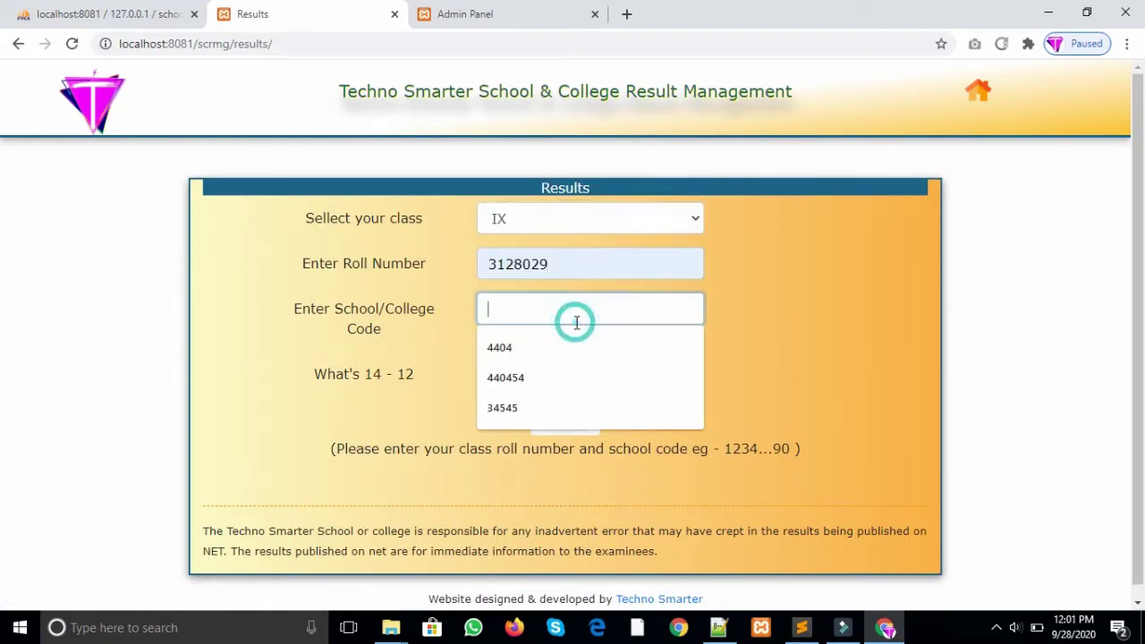
left_click(560, 372)
Step: Answer 2, submit, note the 'Invalid School Code' error, and return to the home page
left_click(571, 373)
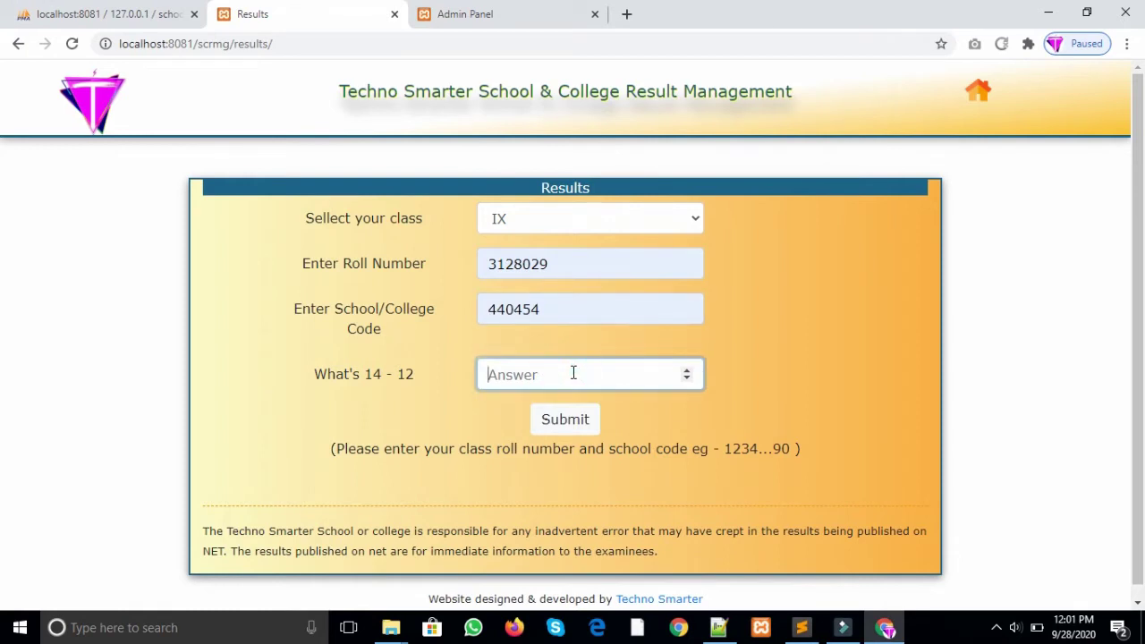
type("2")
left_click(588, 425)
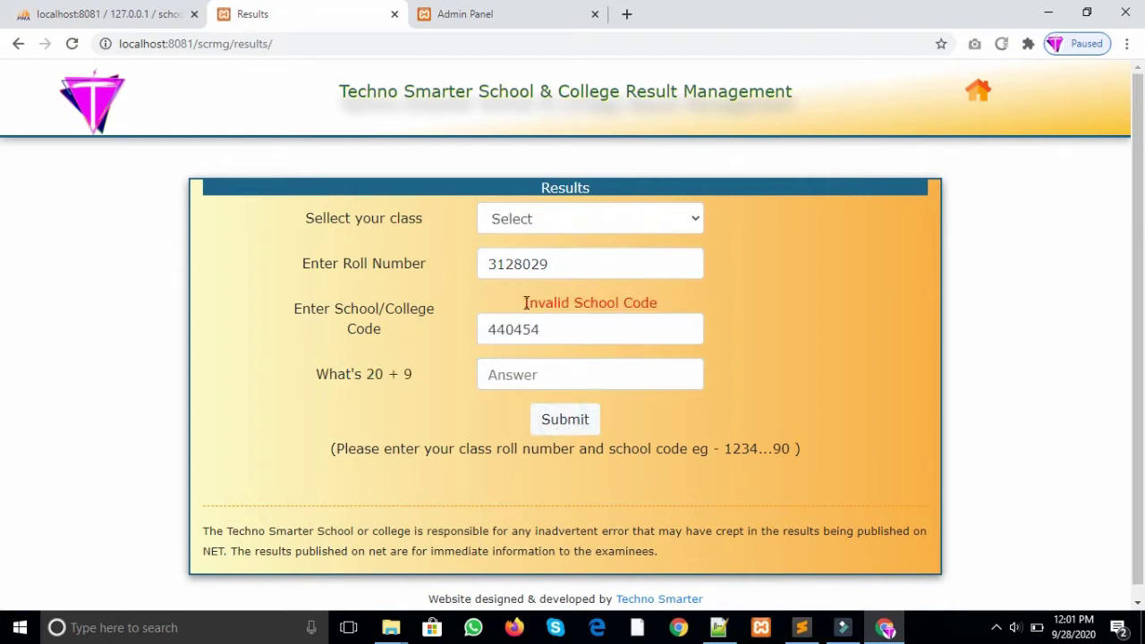
left_click_drag(525, 304, 673, 309)
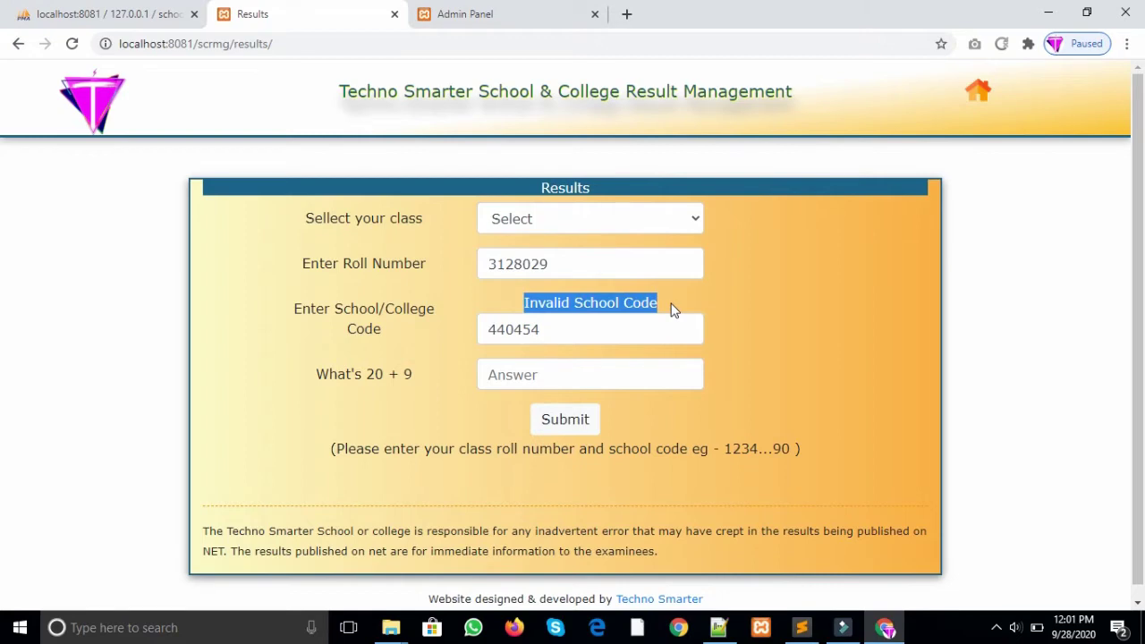
left_click(658, 383)
left_click(102, 119)
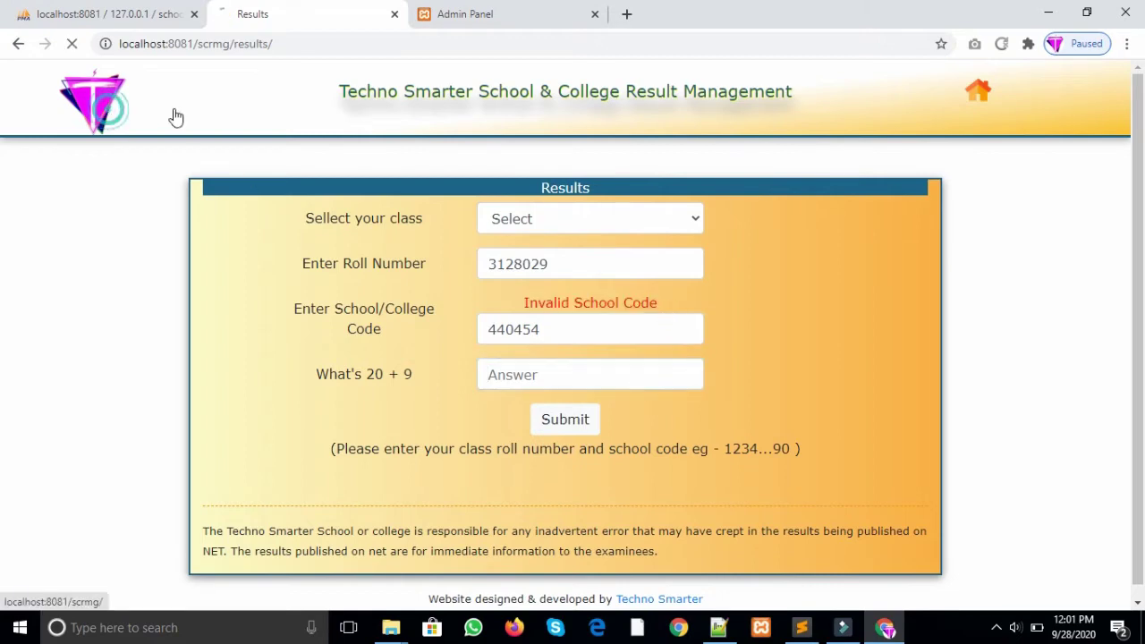
Step: Review the home page disclaimer, then go to the Admin Panel login page and back from password recovery
scroll(942, 273, "down", 1)
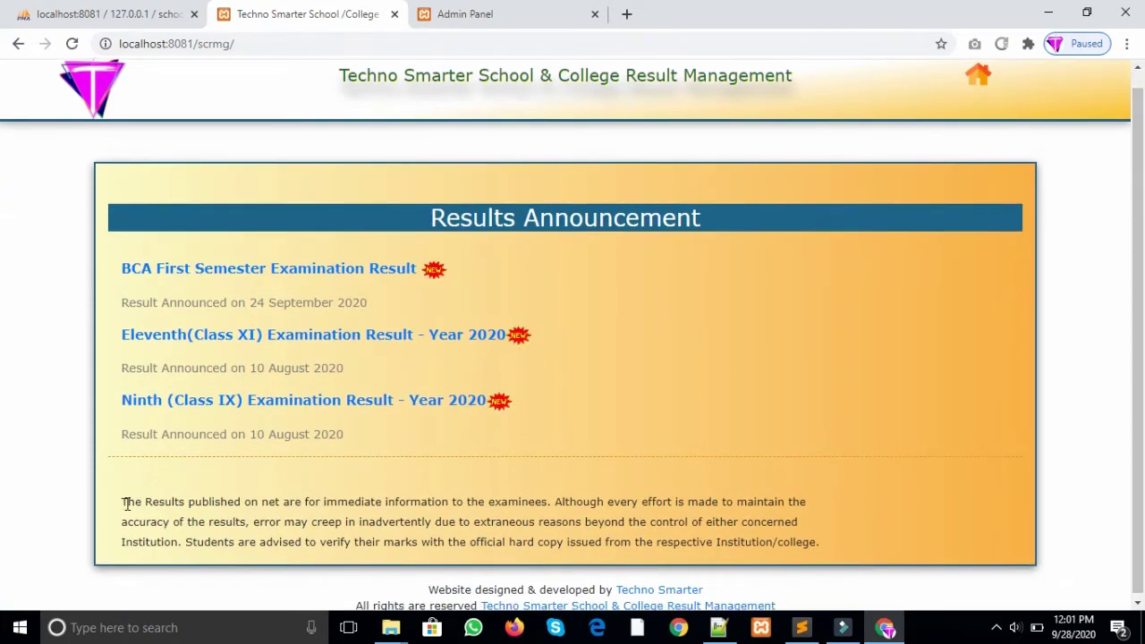
left_click_drag(123, 502, 898, 536)
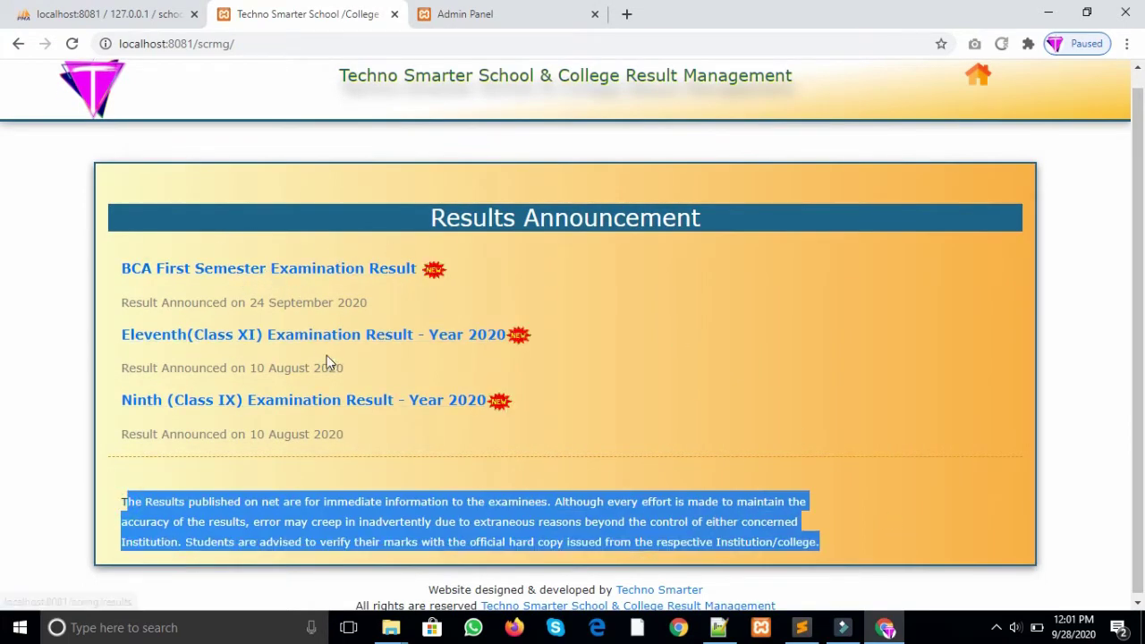
left_click(639, 345)
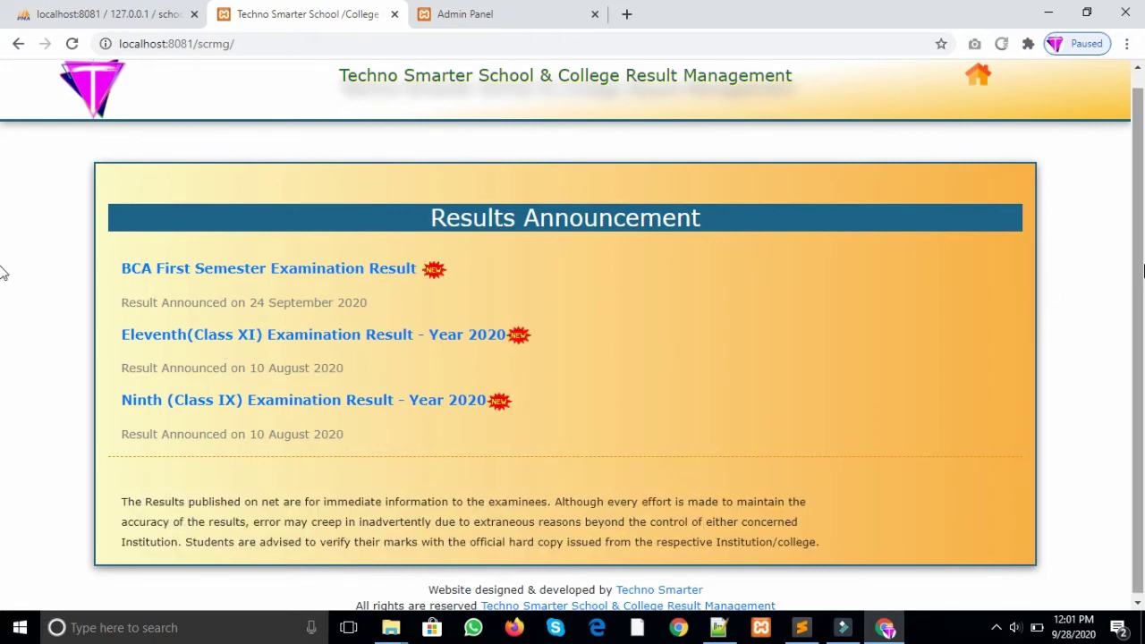
left_click(1139, 266)
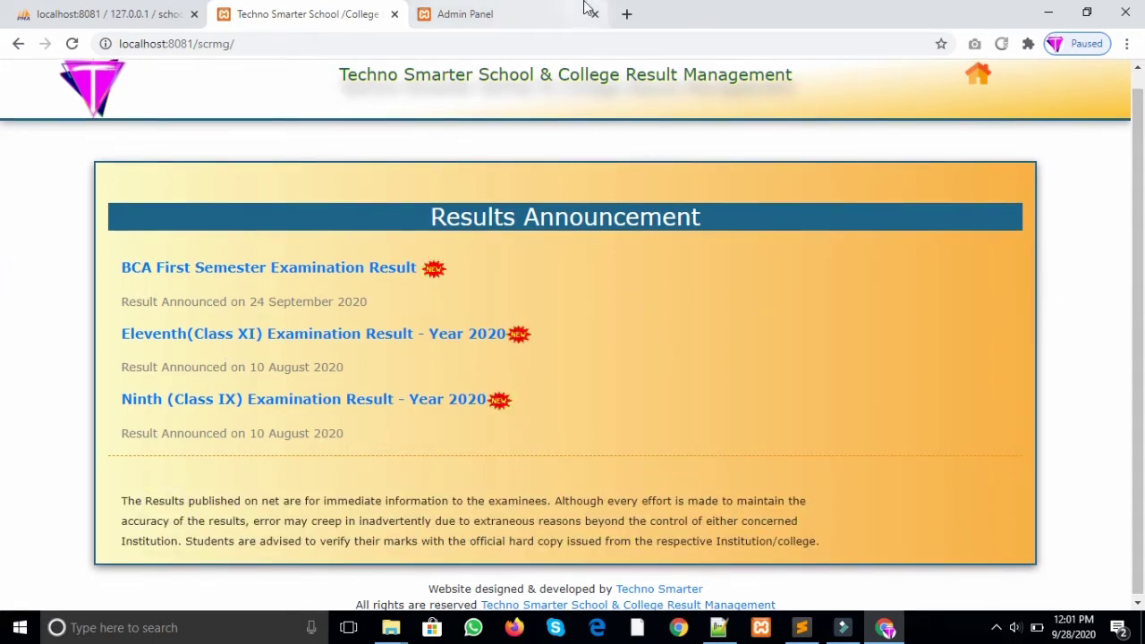
left_click(584, 11)
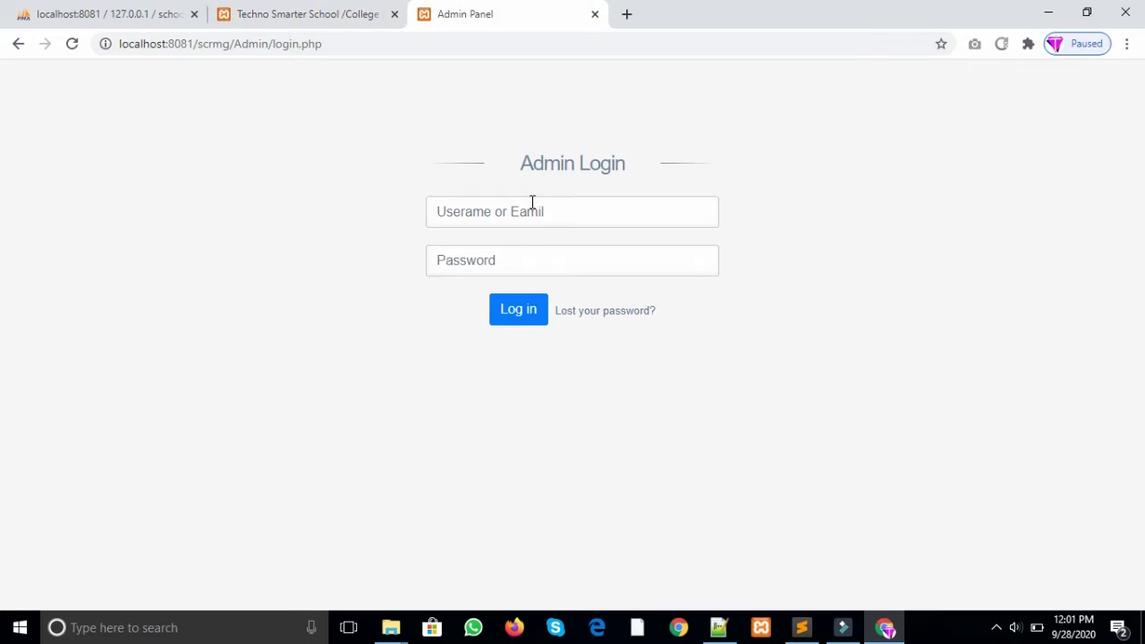
left_click(598, 314)
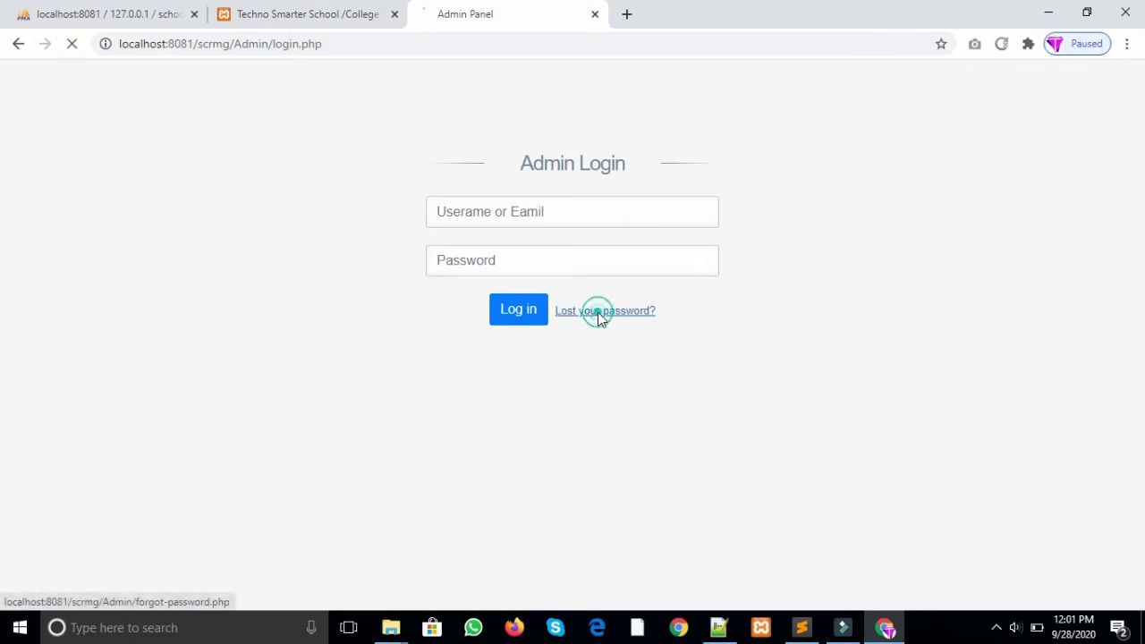
left_click(16, 45)
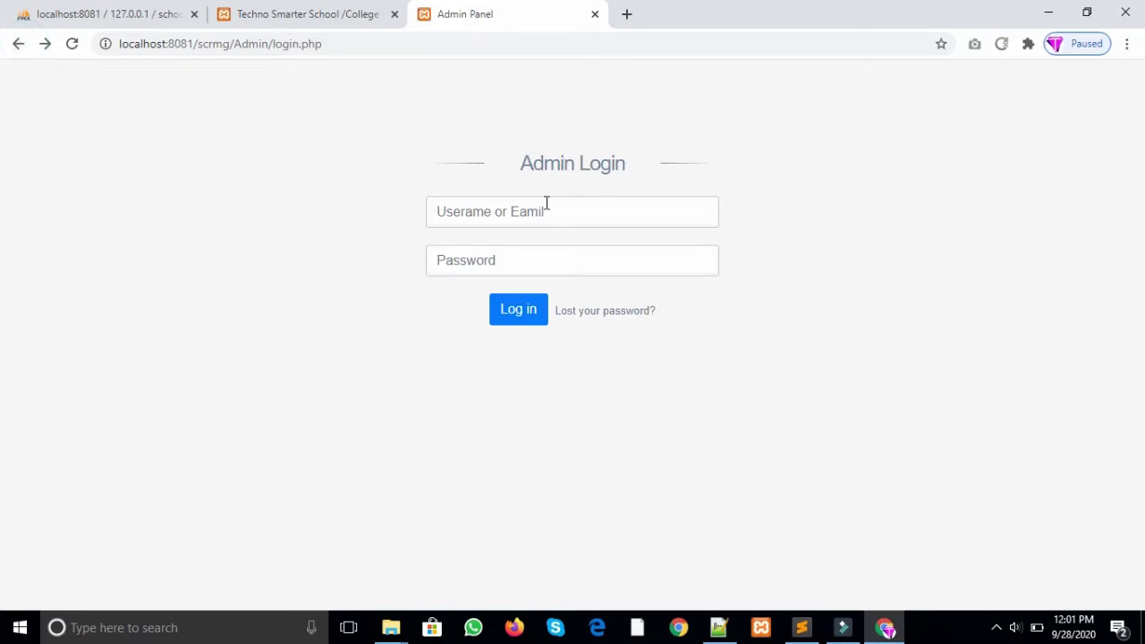
Step: Log in with the saved admin username and password, retrying after the invalid-password error
left_click(544, 203)
left_click(523, 240)
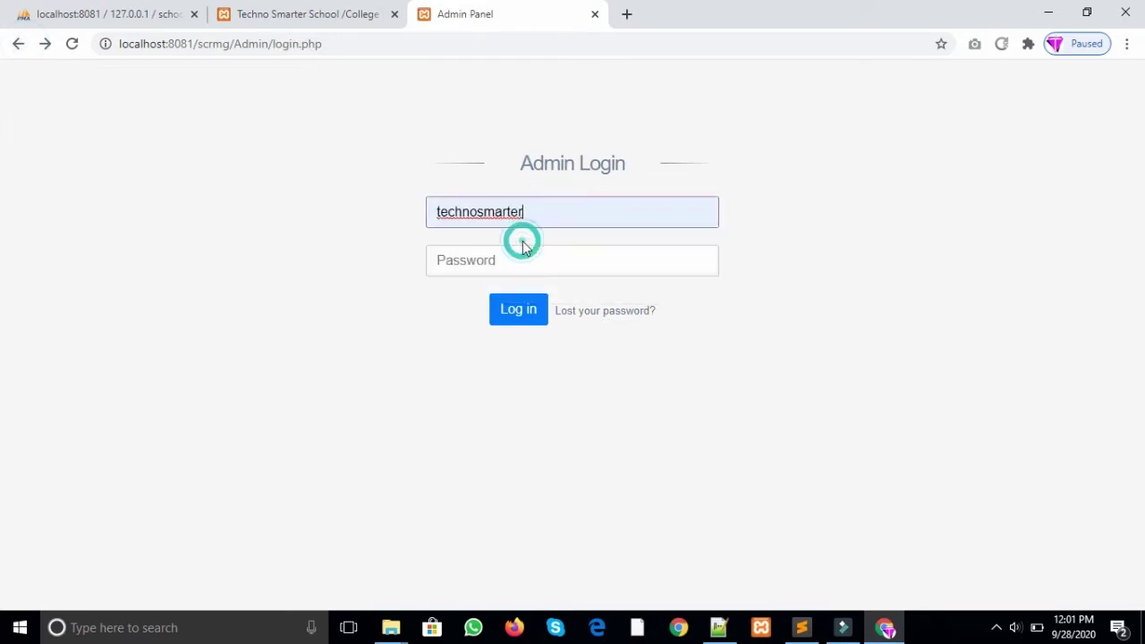
left_click(519, 258)
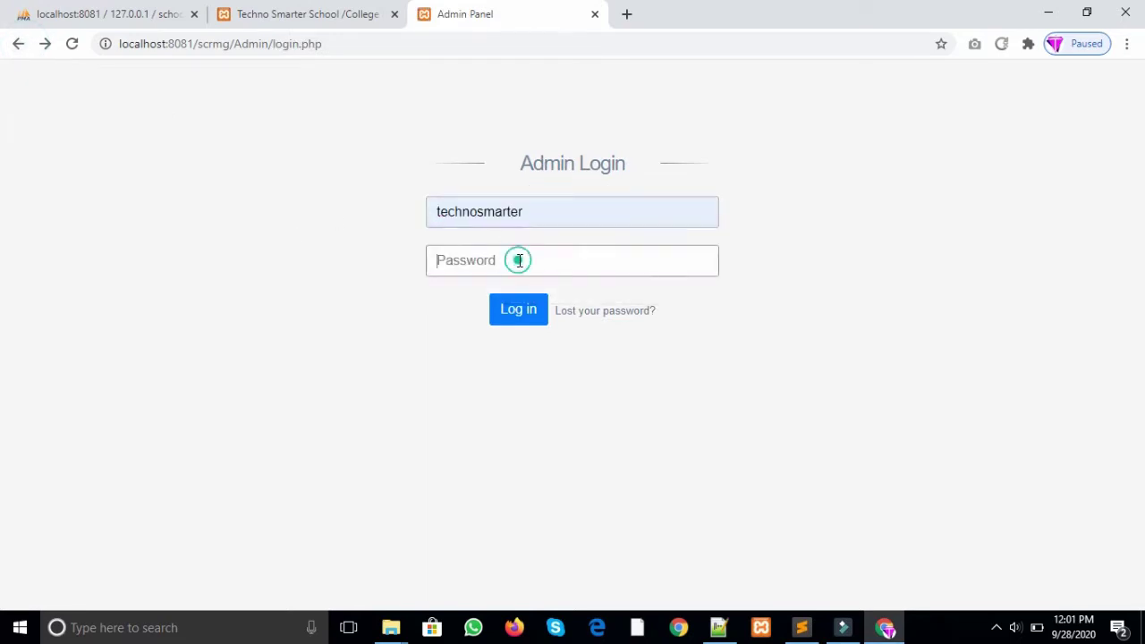
key("ctrl+v")
key("Return")
left_click_drag(537, 250, 354, 257)
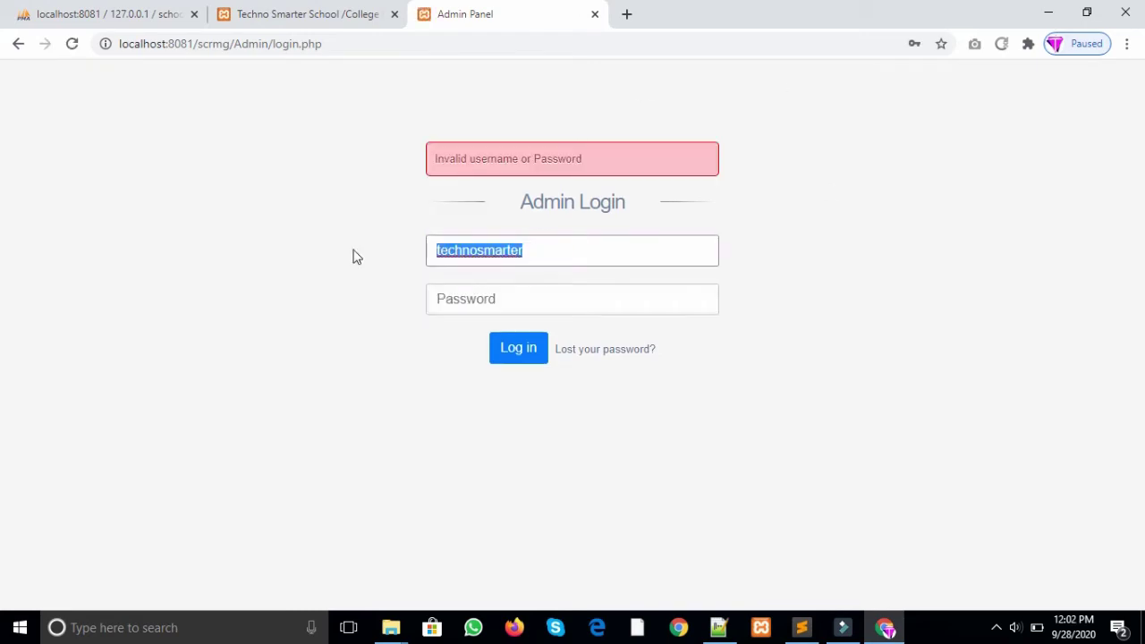
left_click(467, 306)
key("ctrl+v")
key("Return")
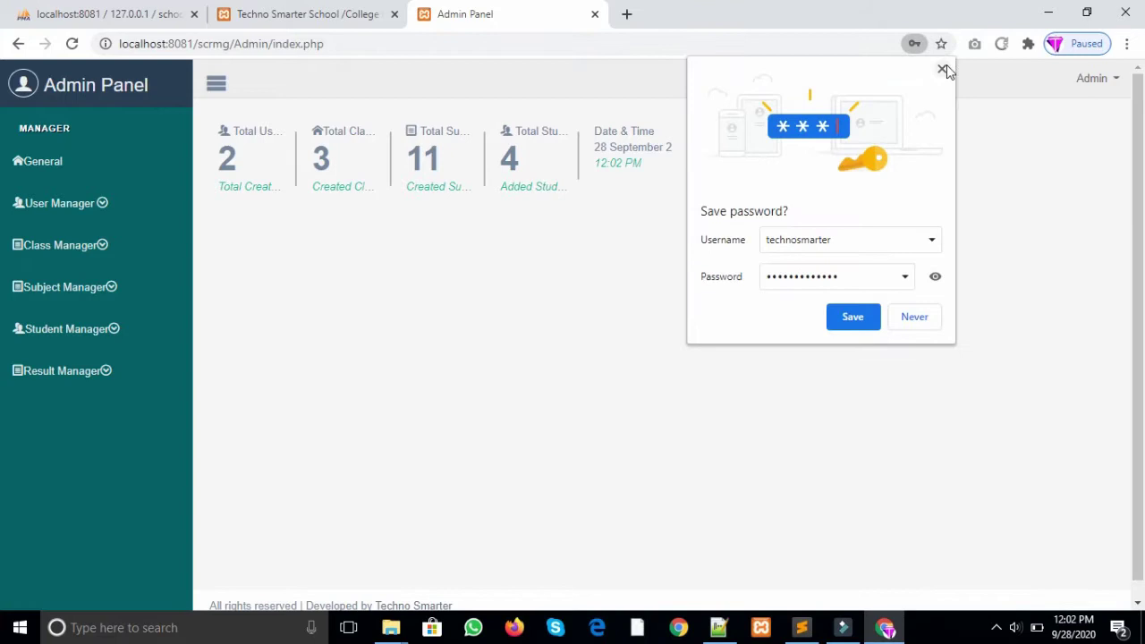
Step: Dismiss the save-password prompt, open General Details, and compare the Website Title with the public page
left_click(945, 68)
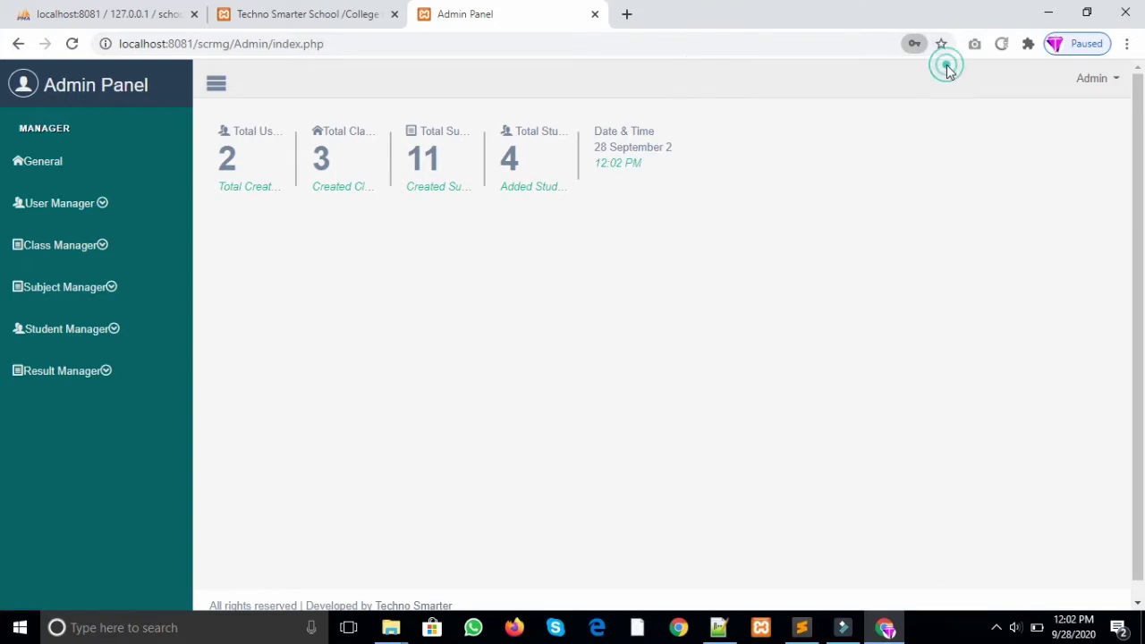
left_click(49, 169)
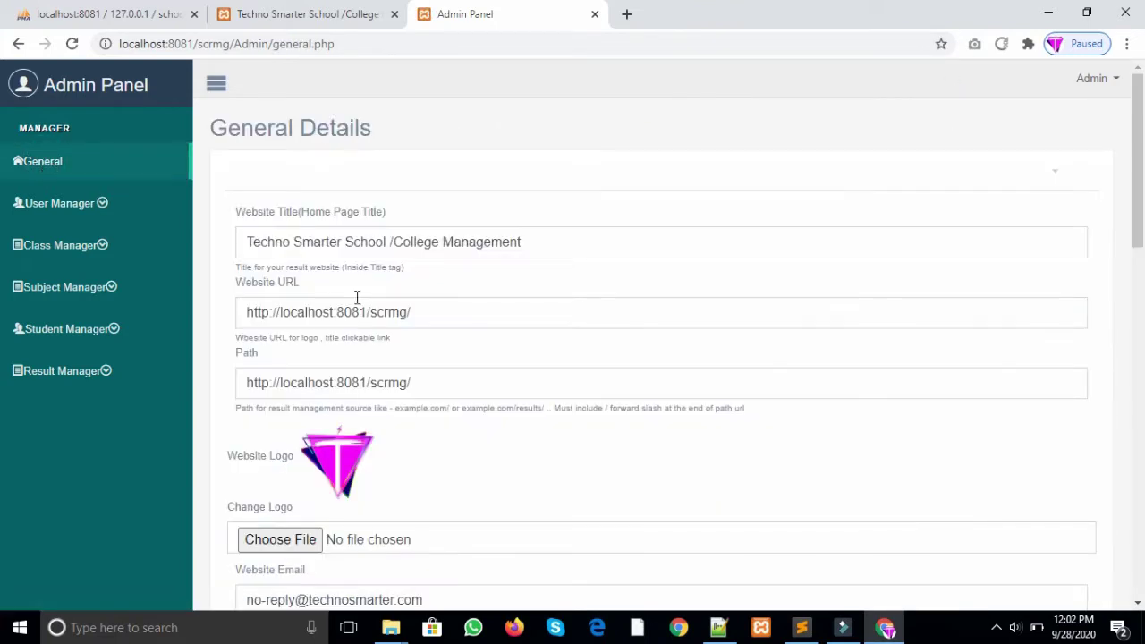
left_click_drag(238, 213, 429, 233)
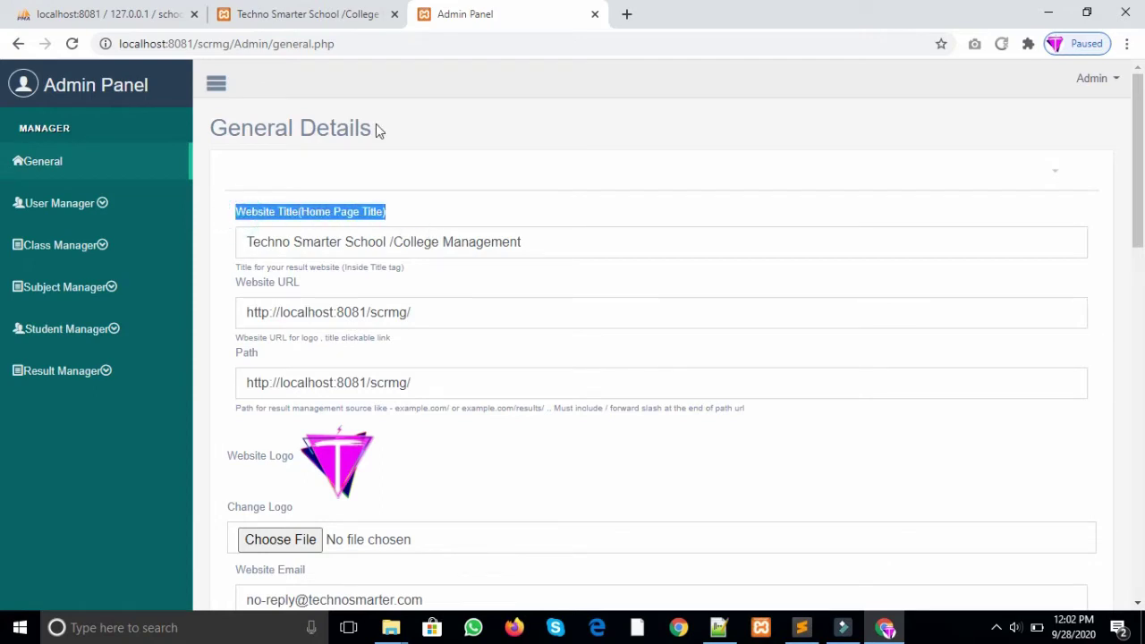
left_click(320, 15)
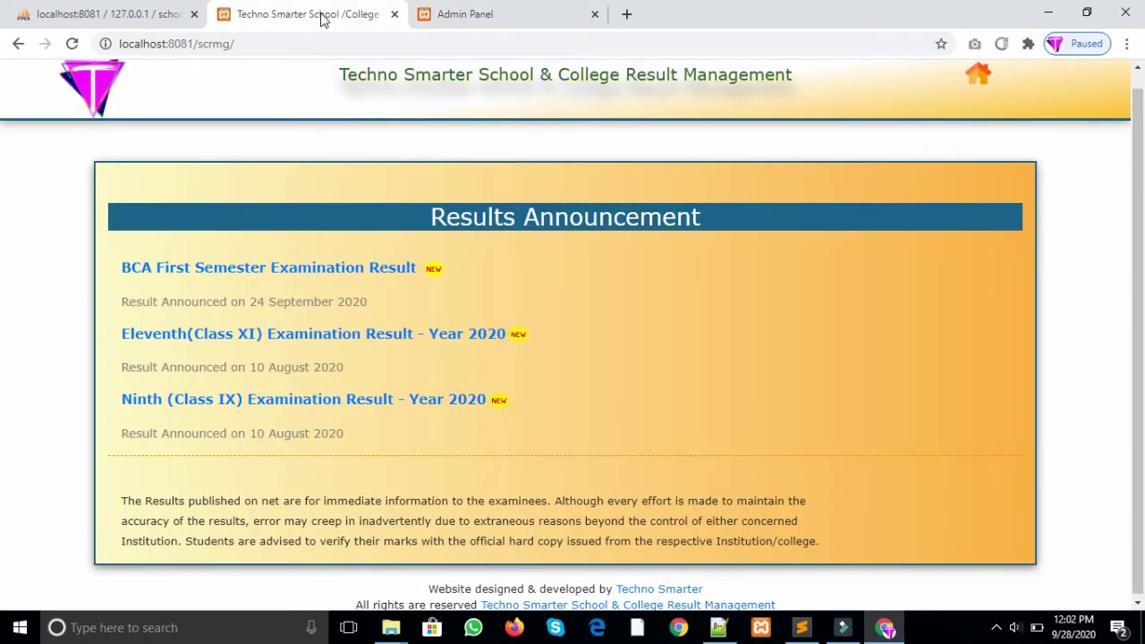
left_click(483, 12)
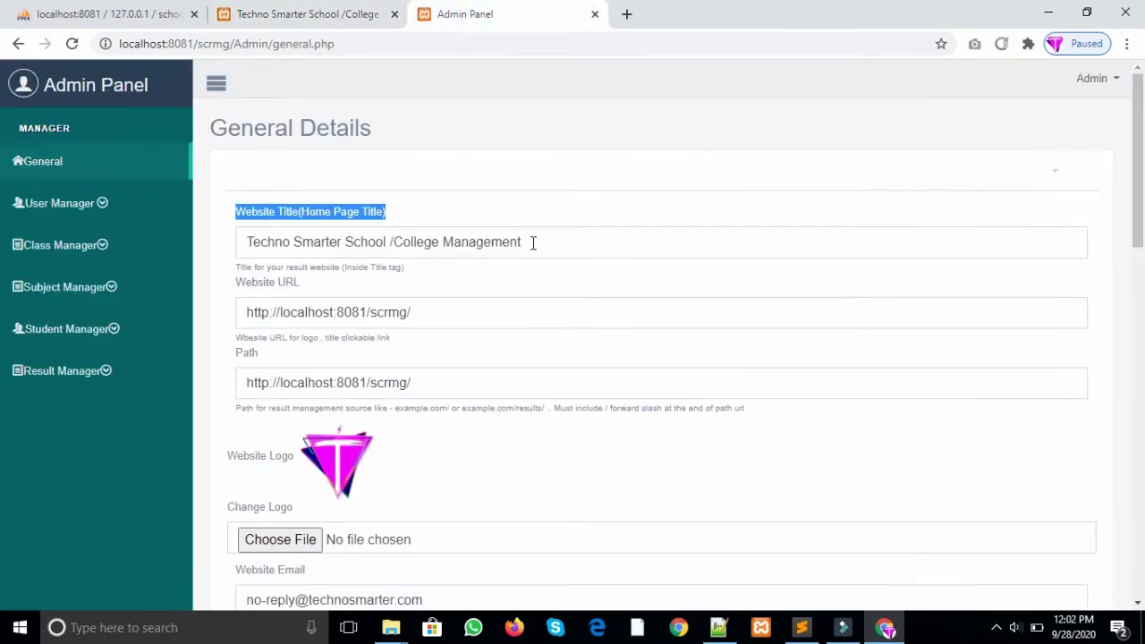
left_click_drag(533, 244, 237, 241)
scroll(447, 266, "down", 1)
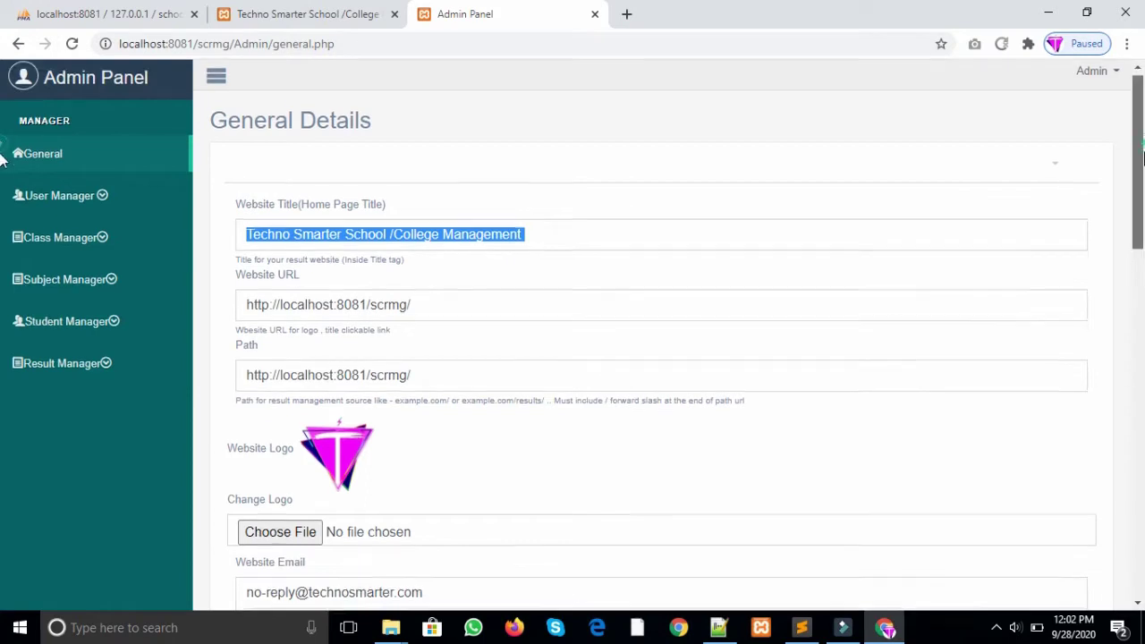
left_click(431, 209)
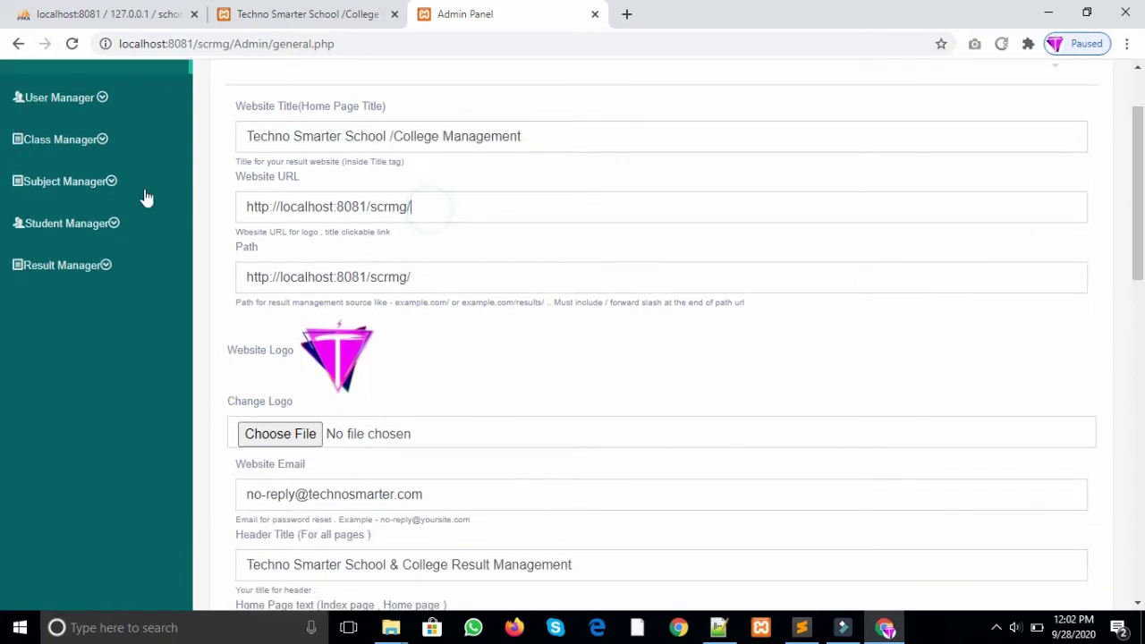
triple_click(442, 207)
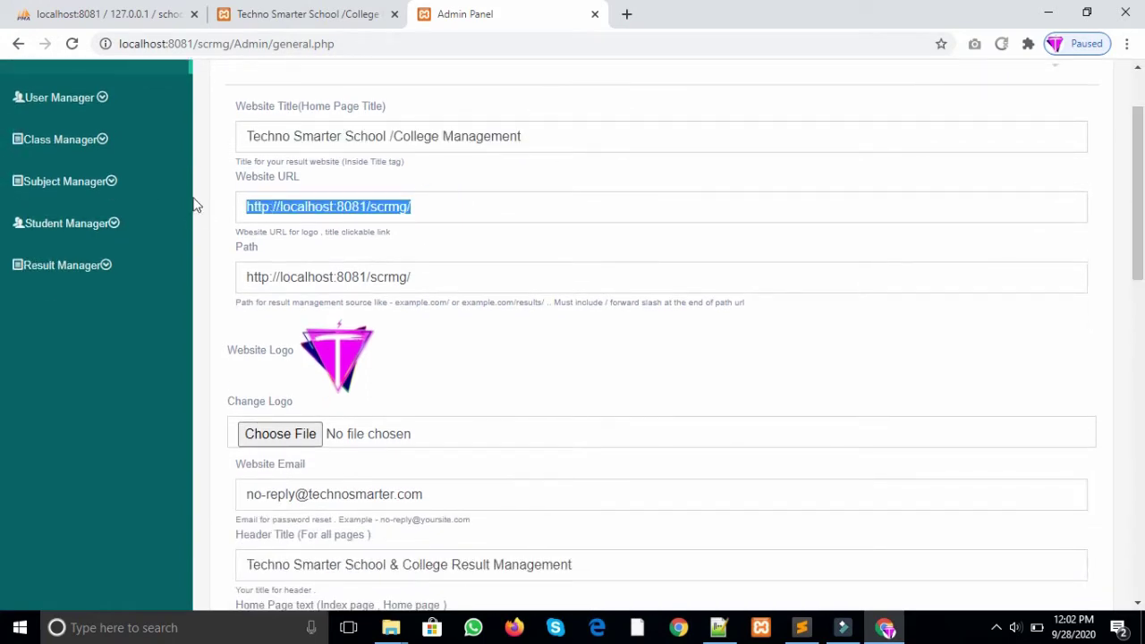
left_click(260, 14)
scroll(135, 90, "up", 1)
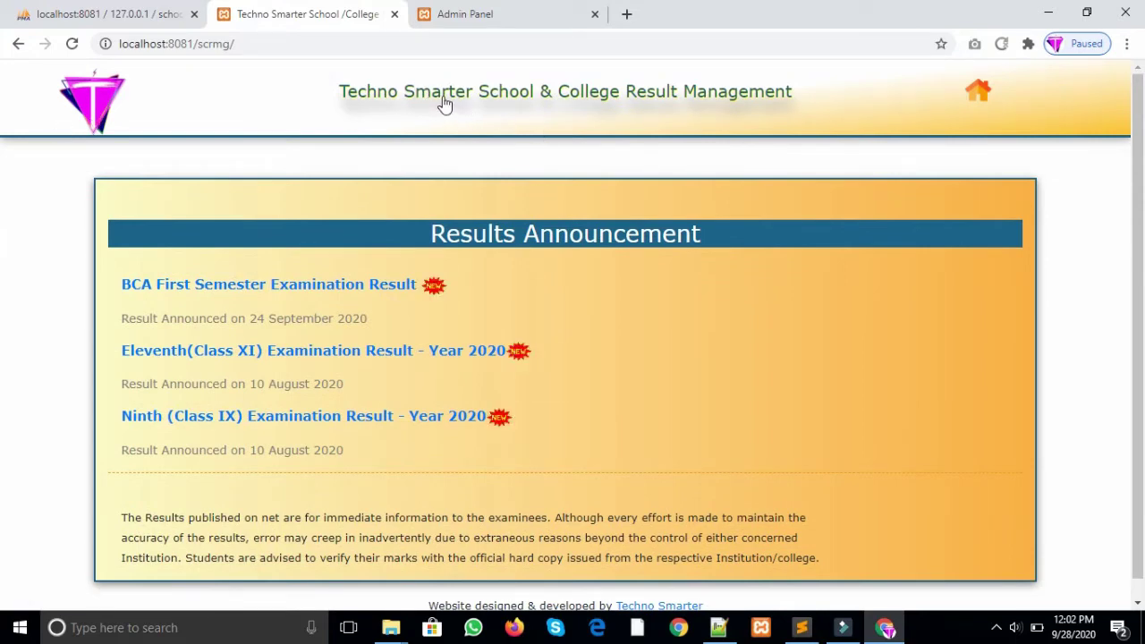
left_click(494, 10)
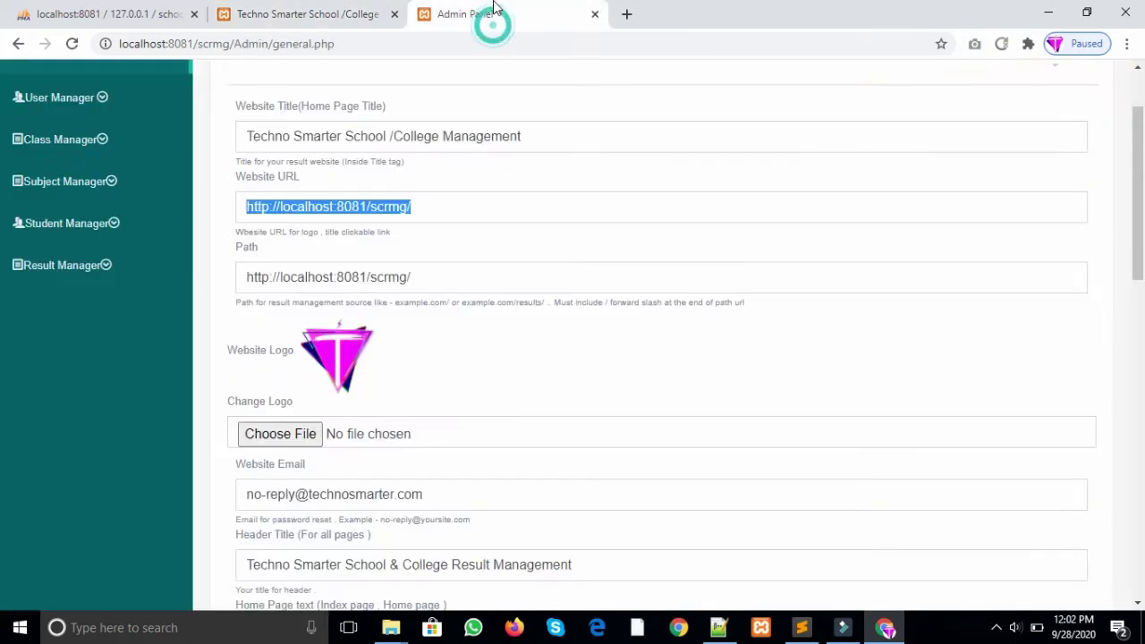
left_click(436, 275)
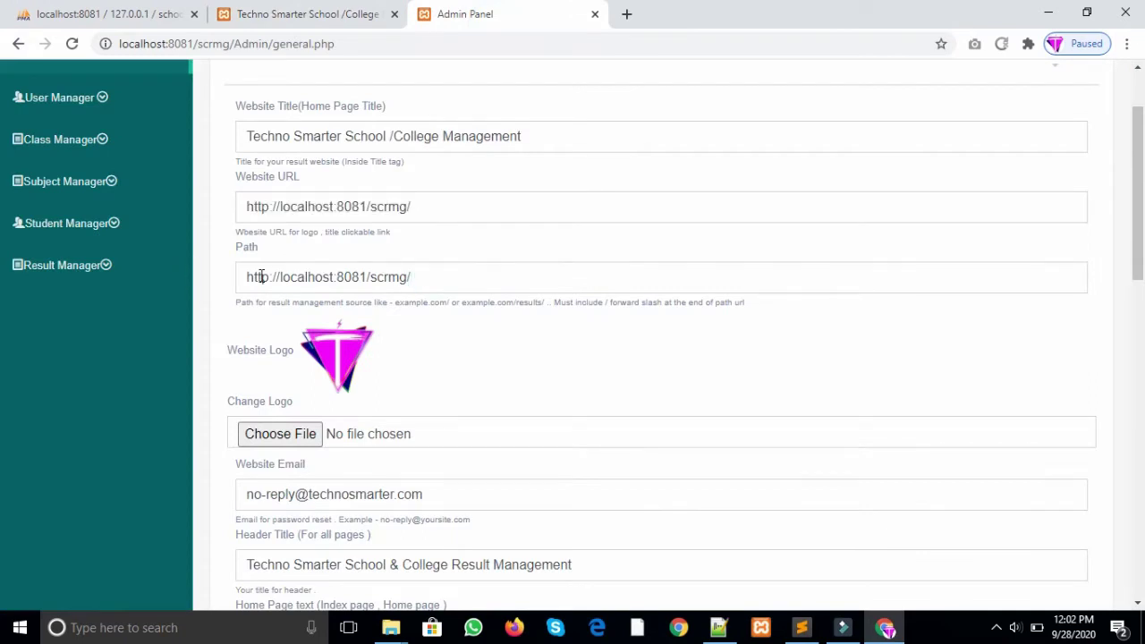
left_click_drag(248, 277, 641, 331)
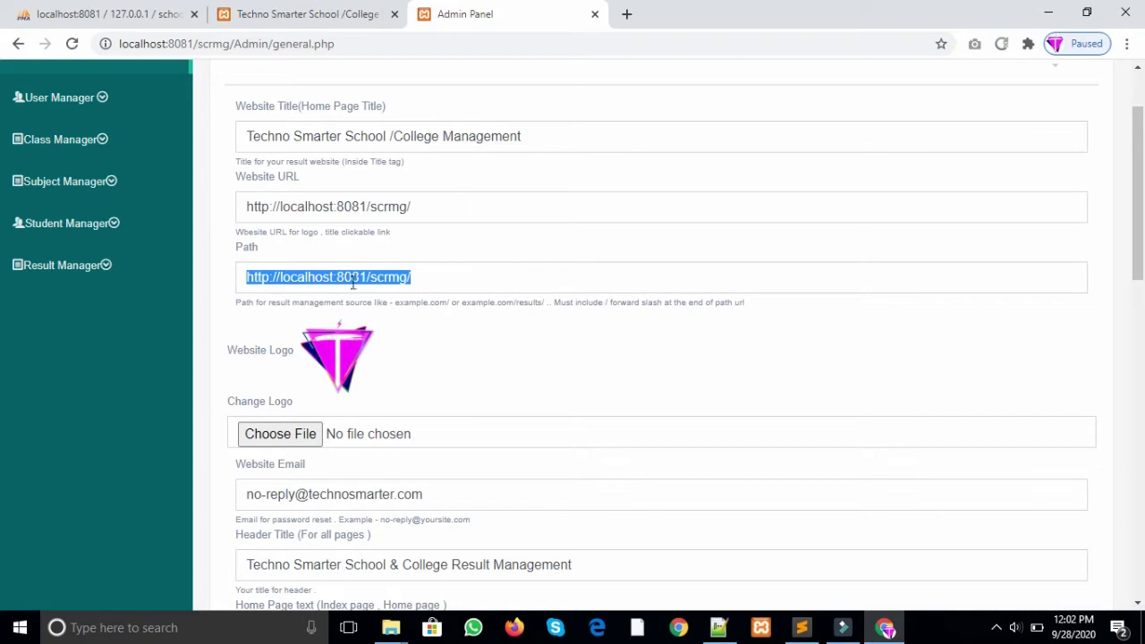
left_click(627, 14)
Step: Type the sample address example.com/result/ in a scratch tab, then close that tab
type("exa")
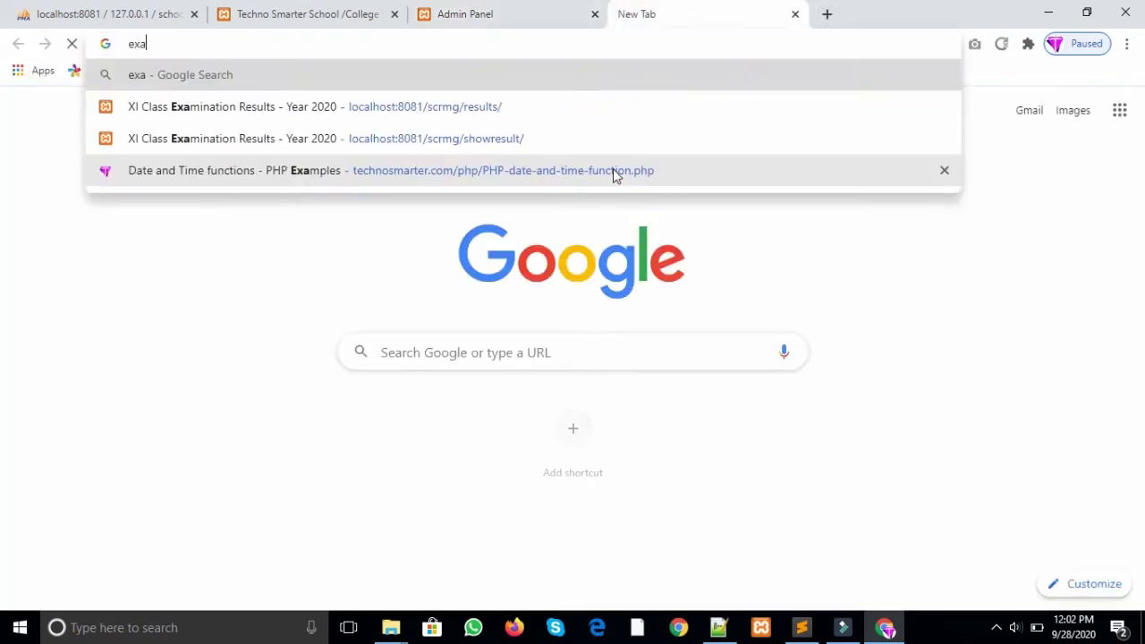
type("mple.com")
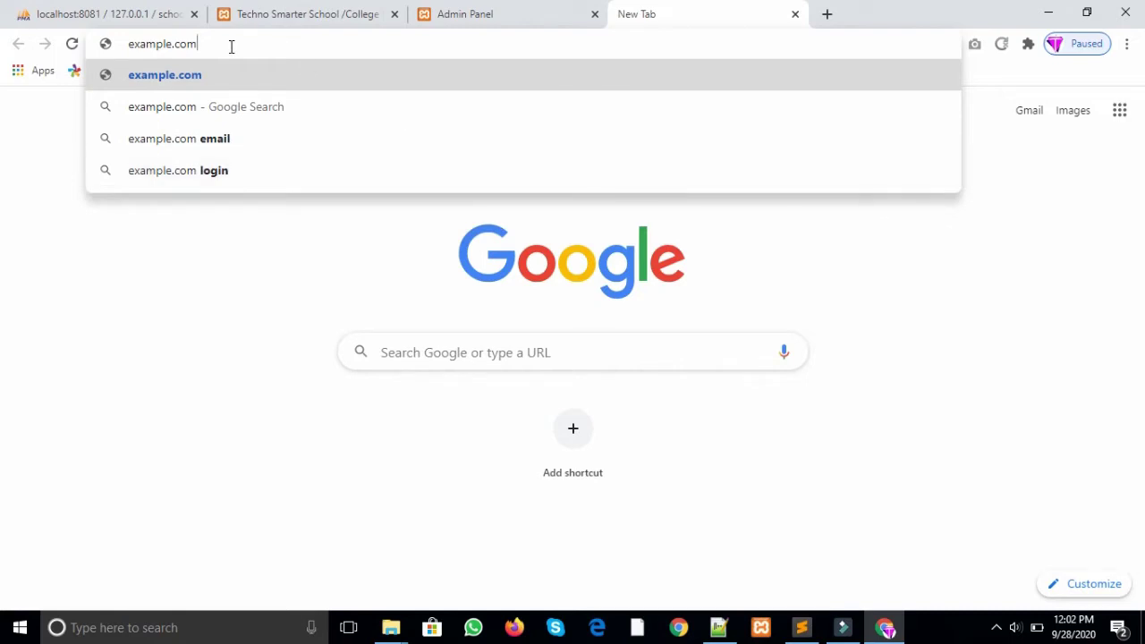
type("/")
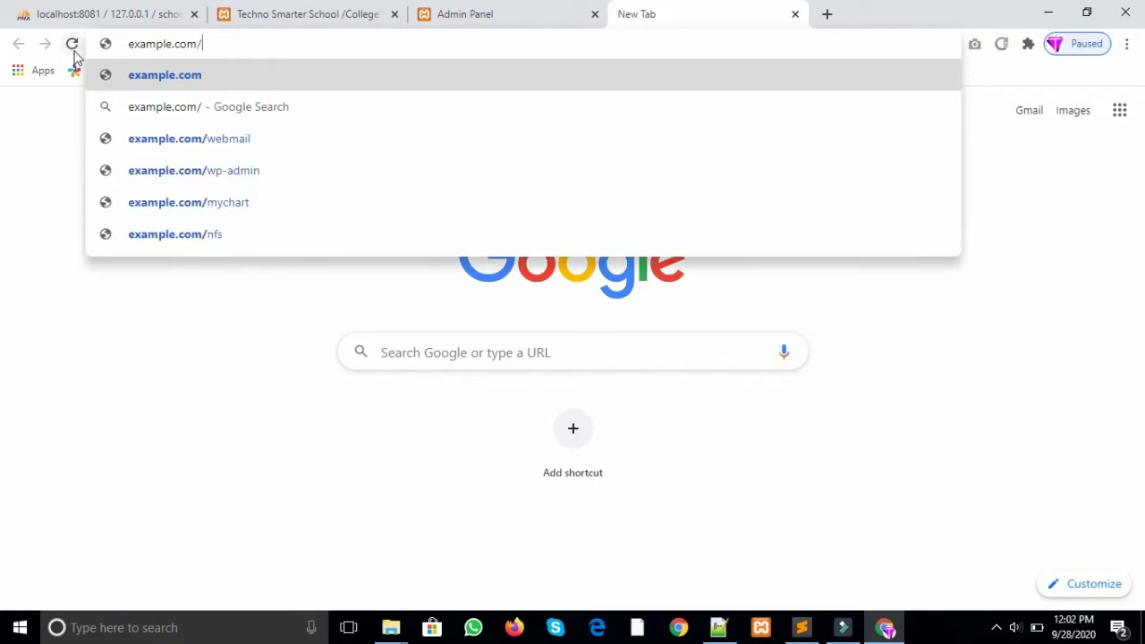
key("ctrl+a")
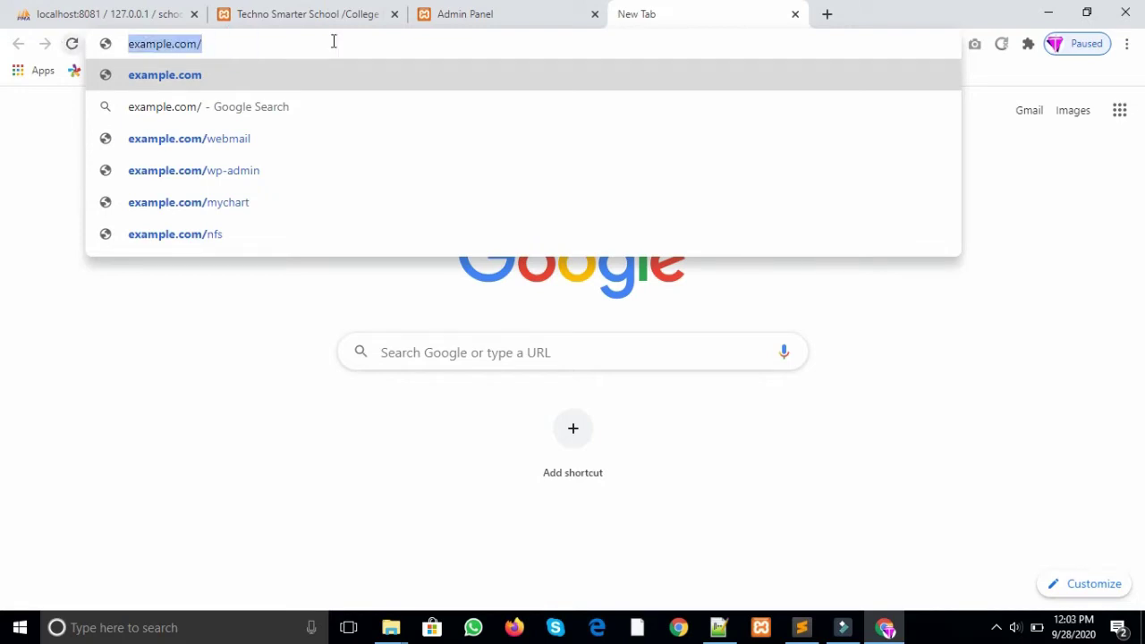
left_click(281, 43)
type("r")
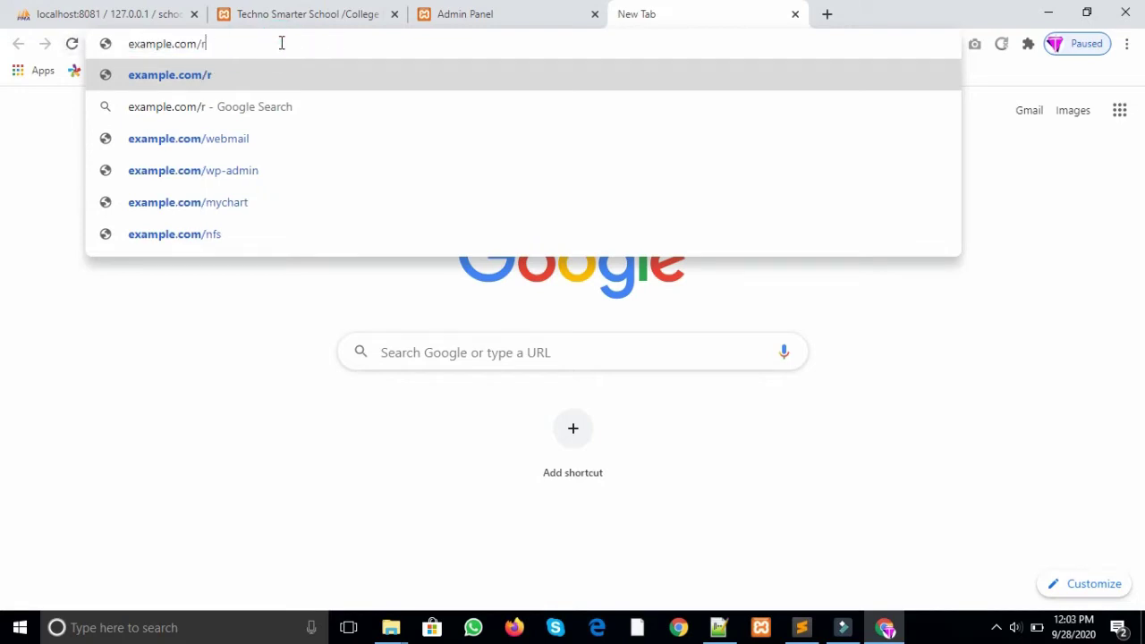
type("esult")
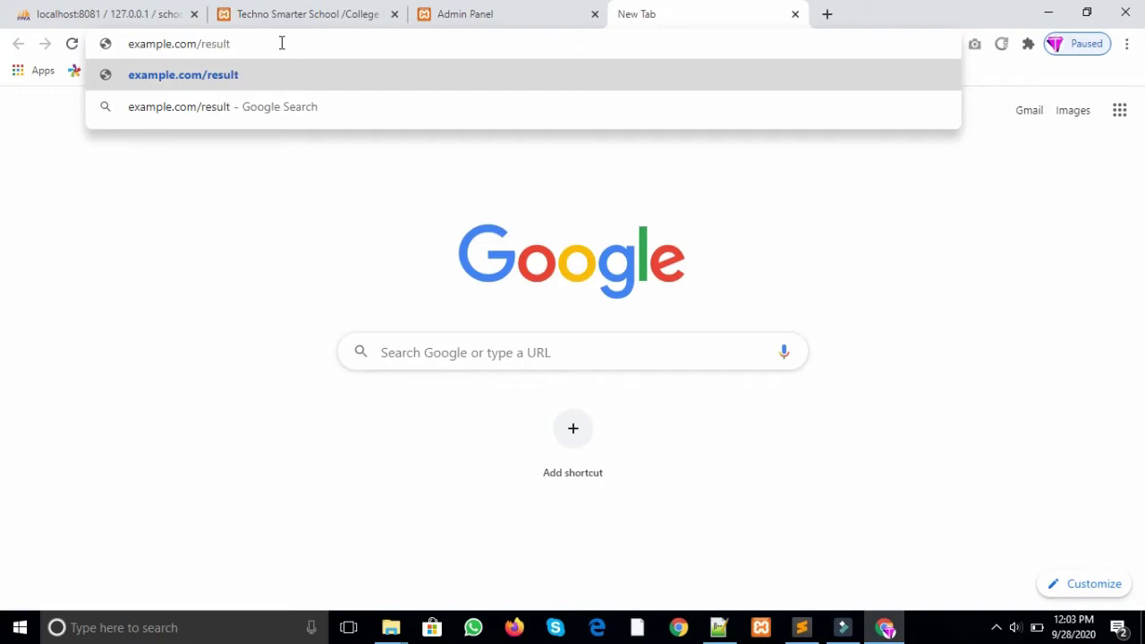
type("/")
left_click(794, 18)
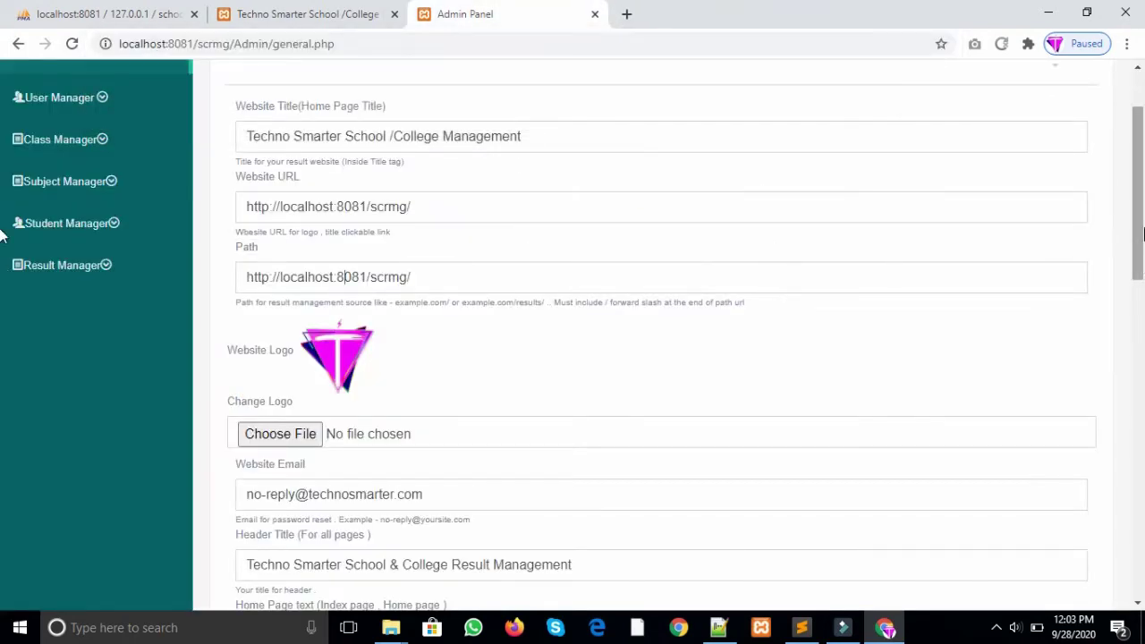
Step: Scroll the General settings and cancel choosing a new website logo file
scroll(696, 271, "down", 1)
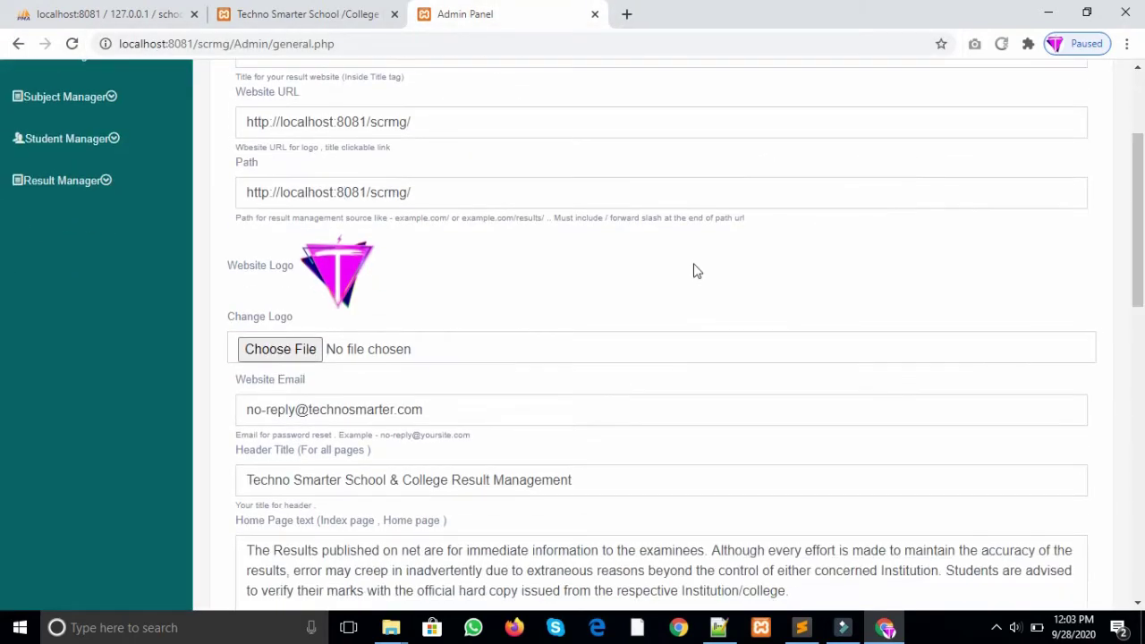
left_click(303, 350)
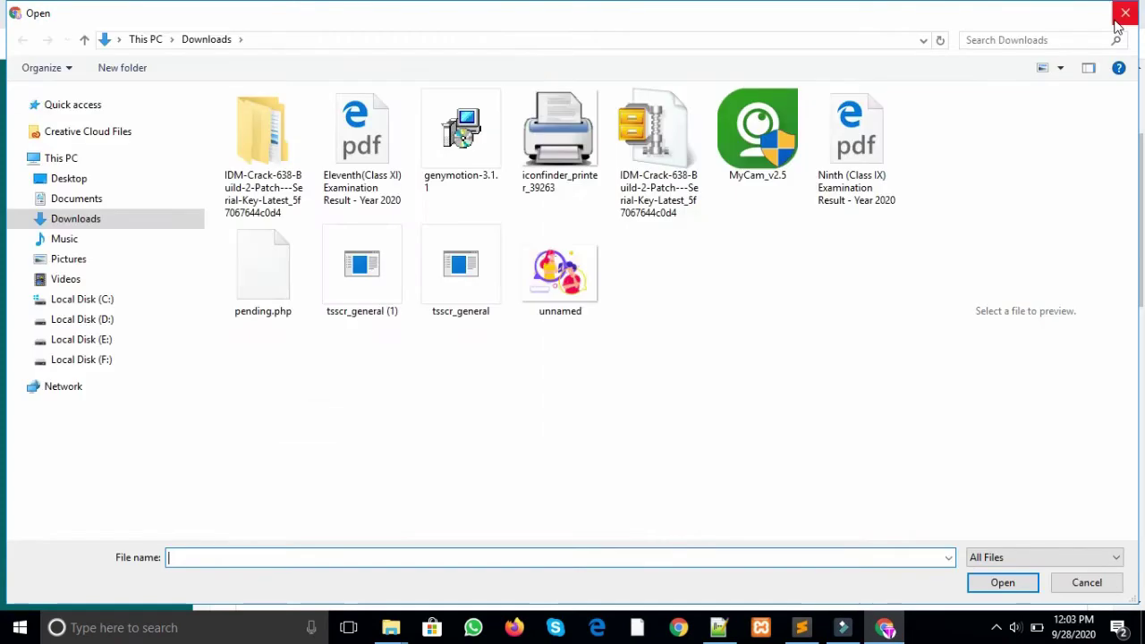
left_click(1117, 26)
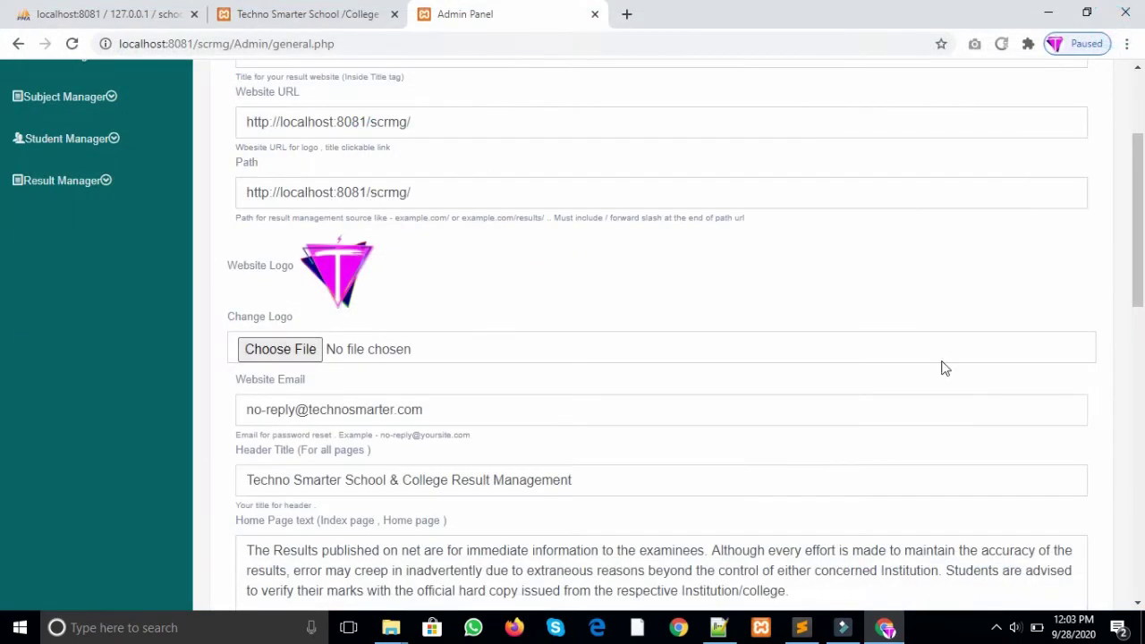
Step: Highlight the no-reply Website Email address and its domain to inspect the password-reset sender
scroll(1, 303, "down", 2)
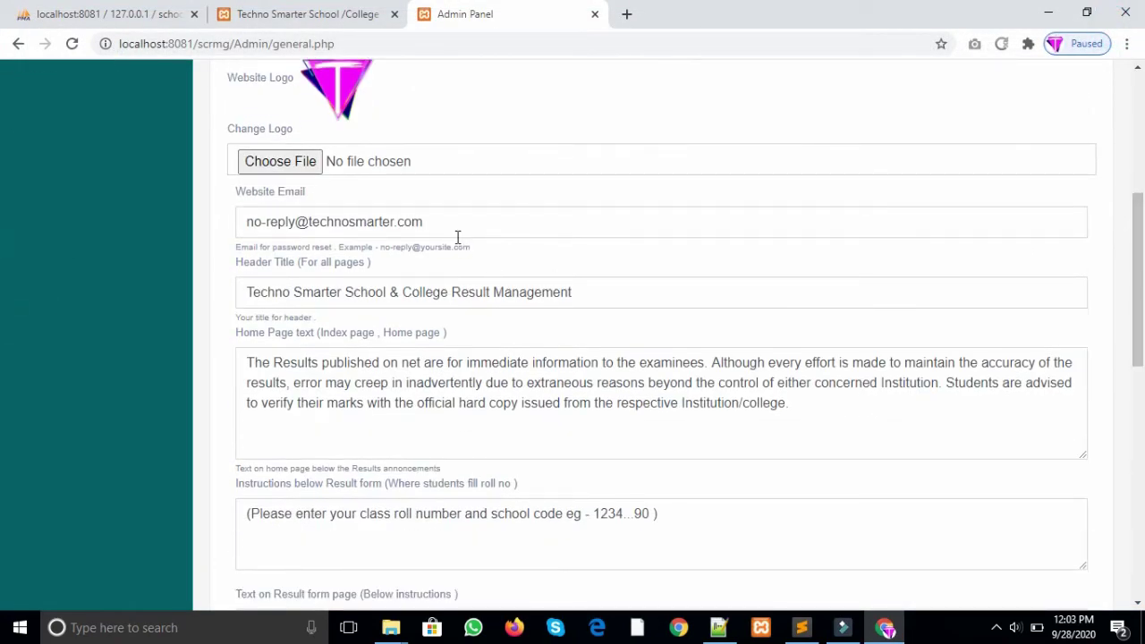
left_click_drag(457, 237, 238, 237)
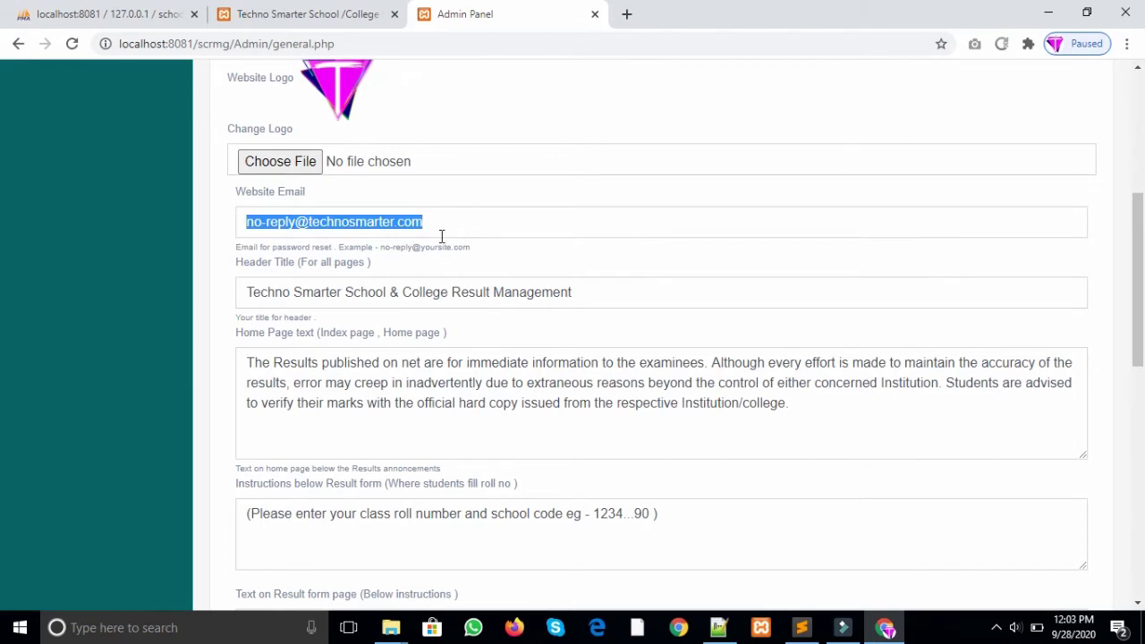
left_click(409, 222)
left_click_drag(309, 222, 435, 222)
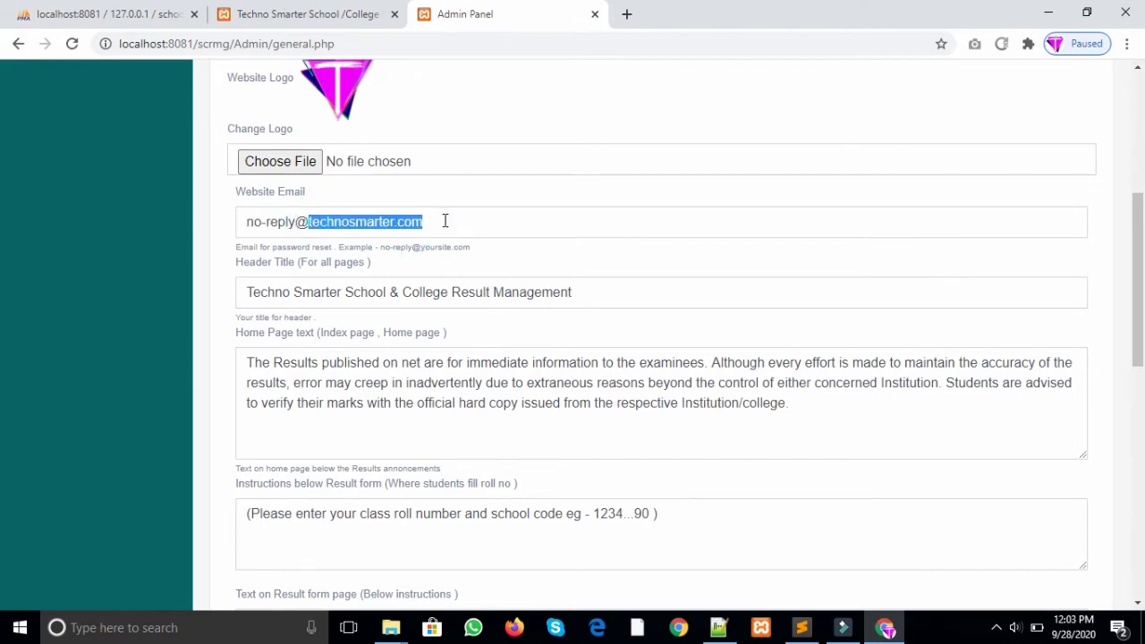
left_click(493, 225)
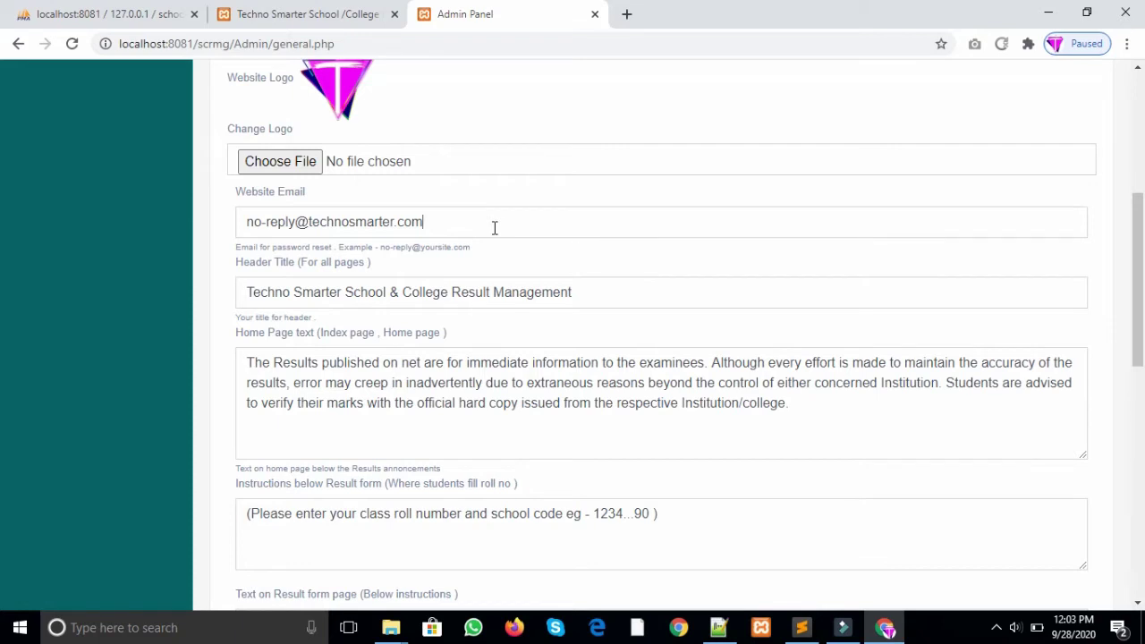
left_click_drag(493, 225, 468, 222)
left_click(268, 221)
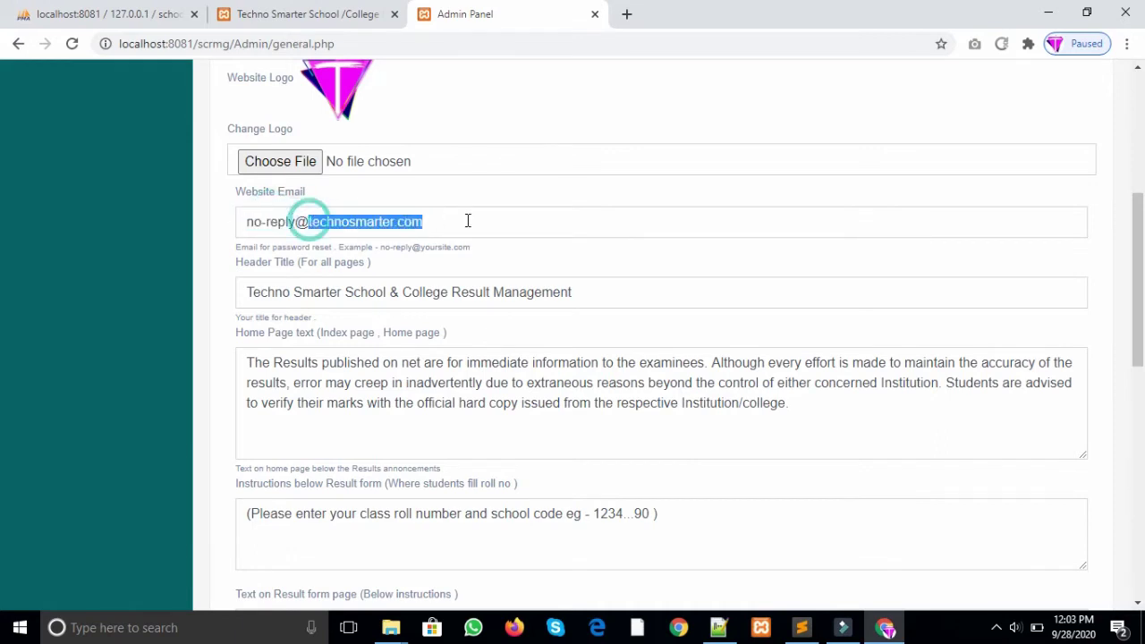
left_click(389, 225)
Step: Select the Header Title text in the General settings to inspect it
scroll(5, 256, "down", 1)
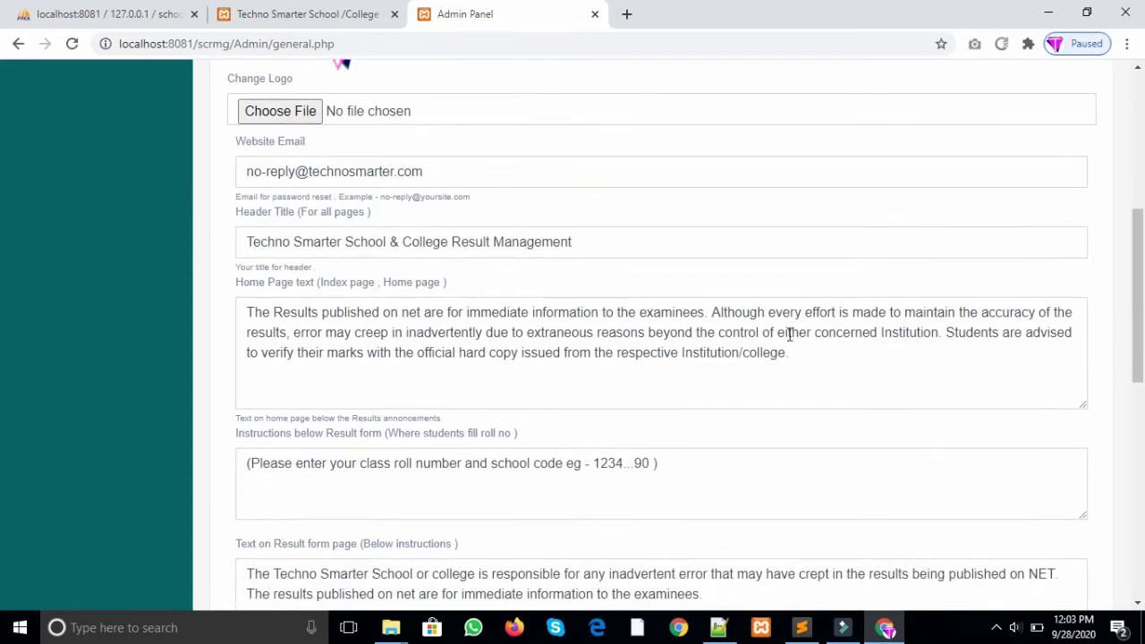
triple_click(245, 244)
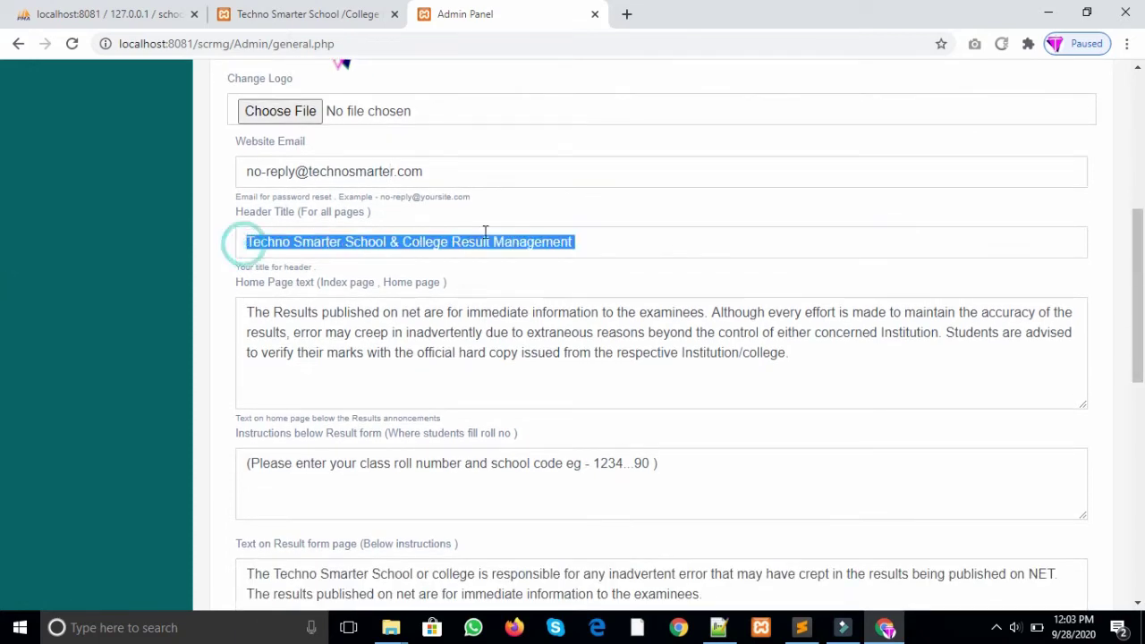
left_click(651, 248)
triple_click(652, 248)
left_click(620, 249)
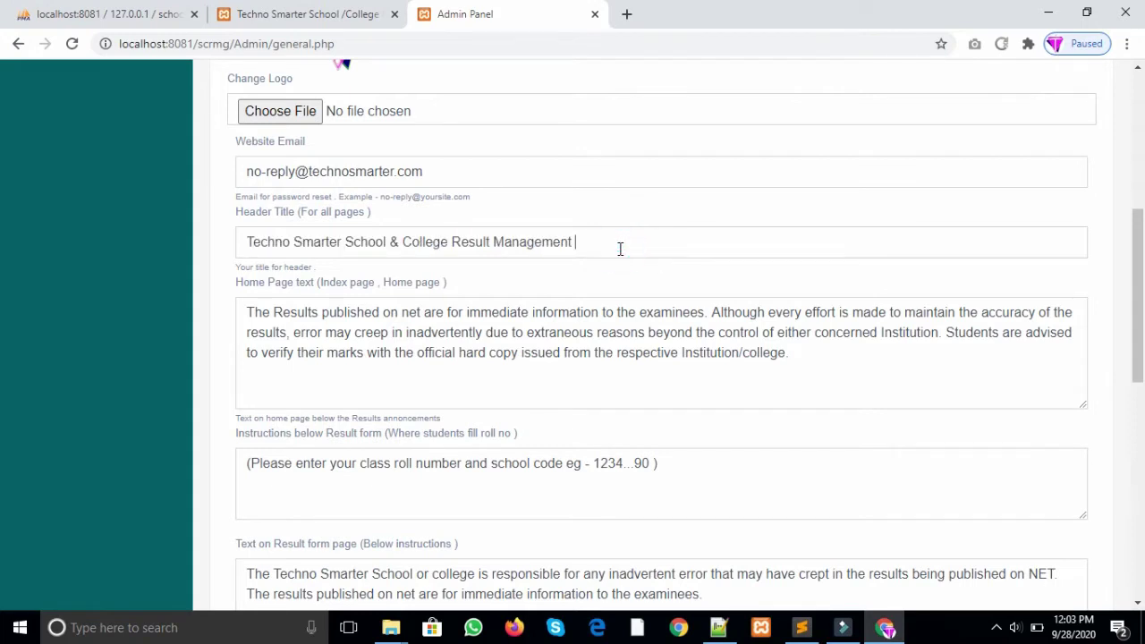
Step: View the public BCA First Semester result form, then the home page disclaimer paragraph
left_click(295, 14)
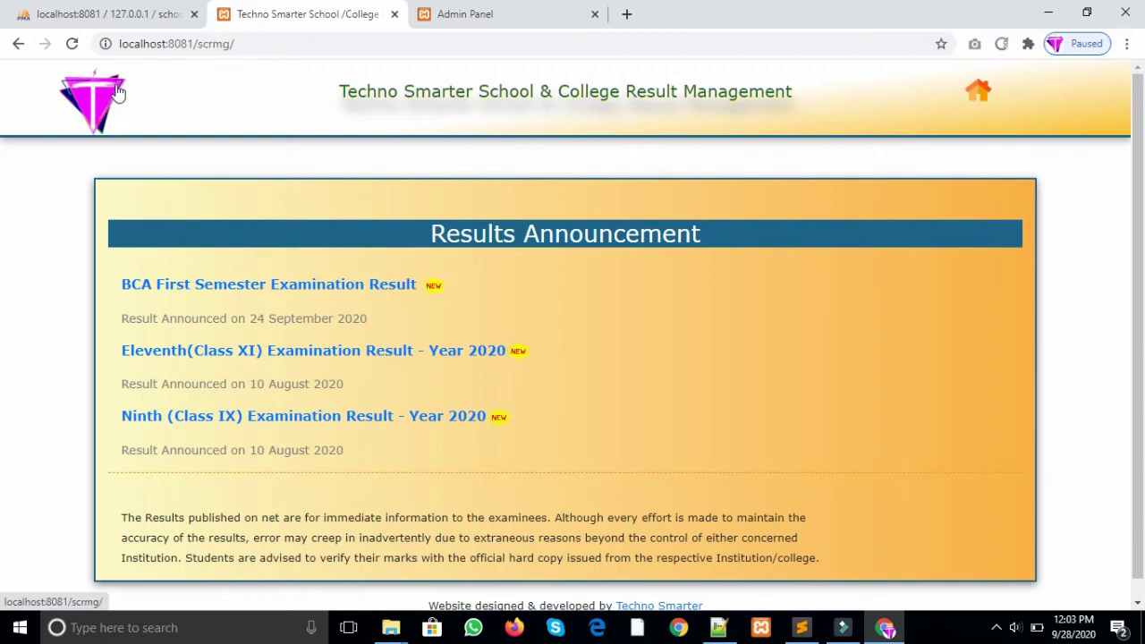
left_click(291, 288)
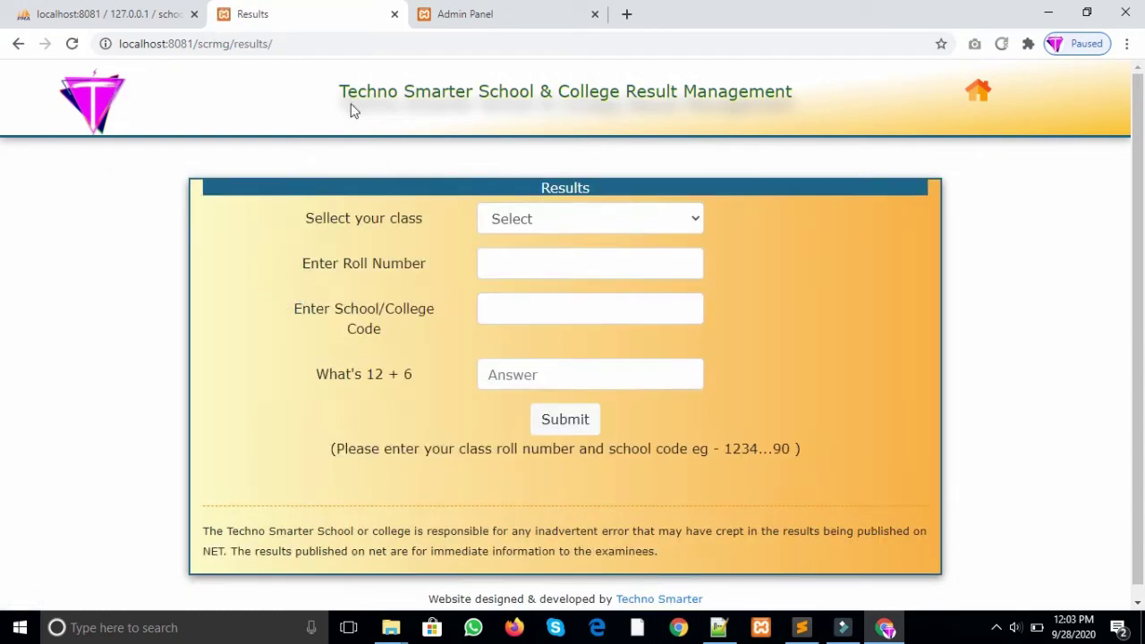
left_click(515, 7)
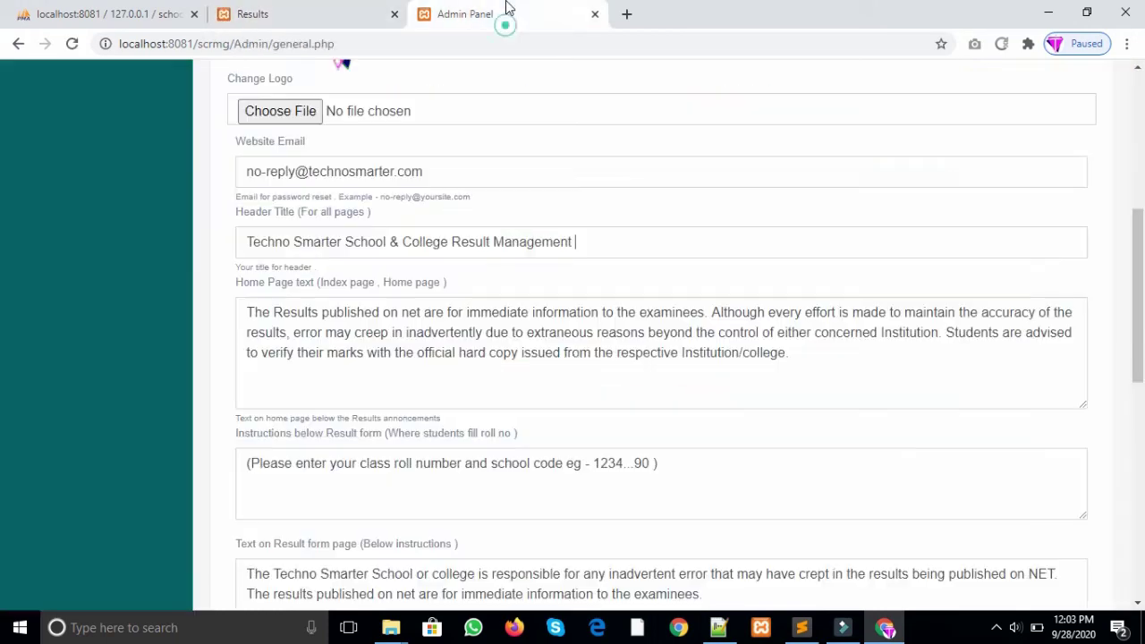
left_click_drag(1138, 290, 1143, 316)
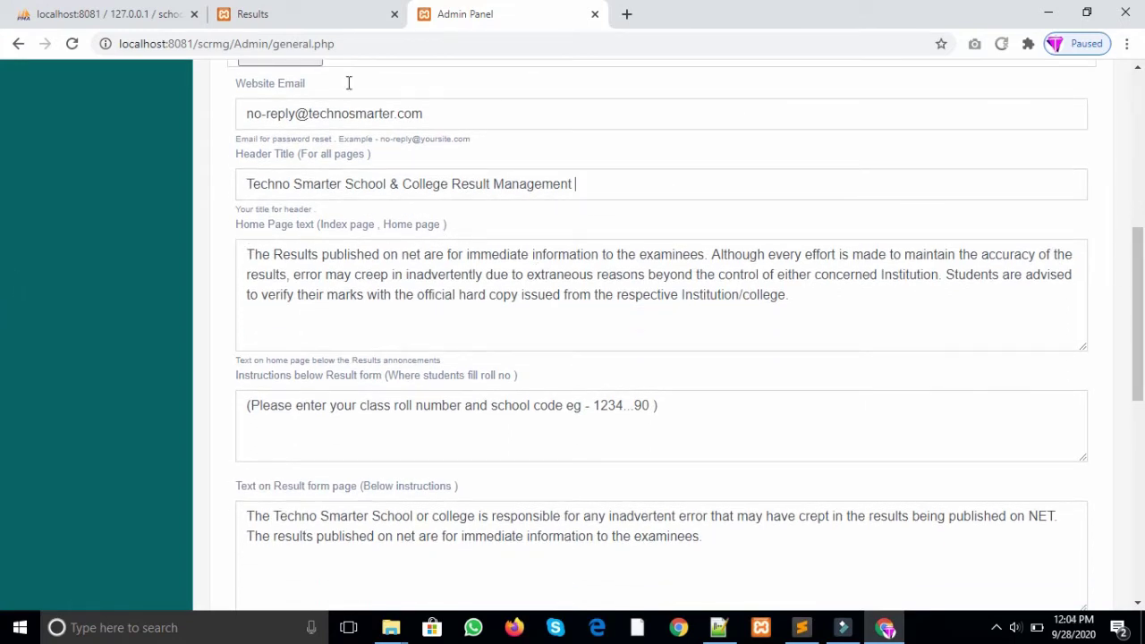
left_click(312, 9)
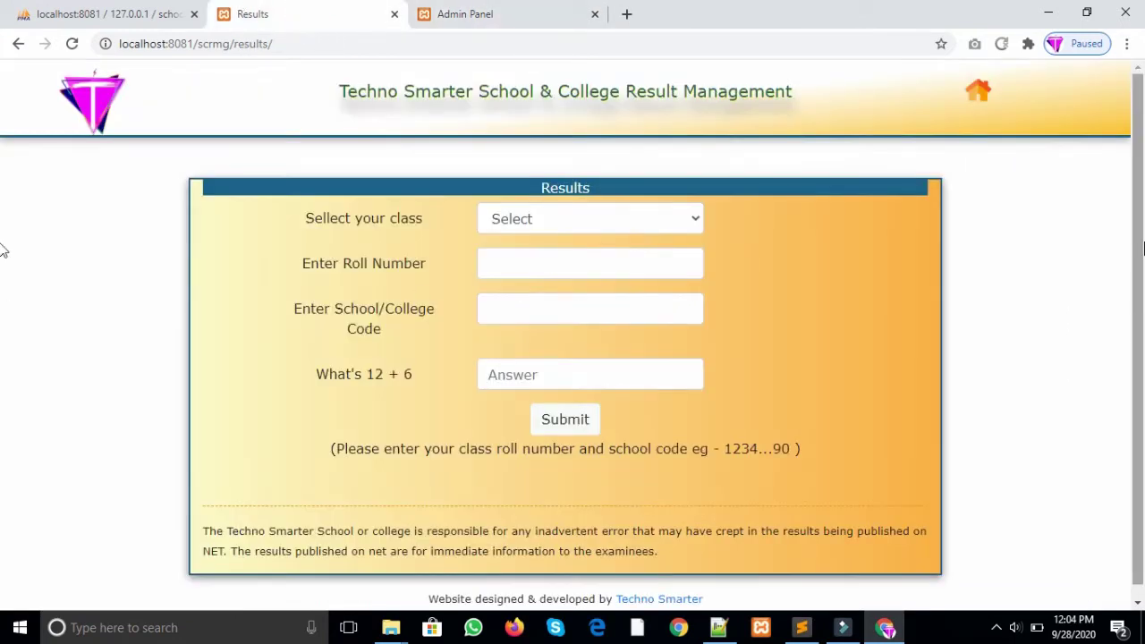
scroll(4, 246, "down", 1)
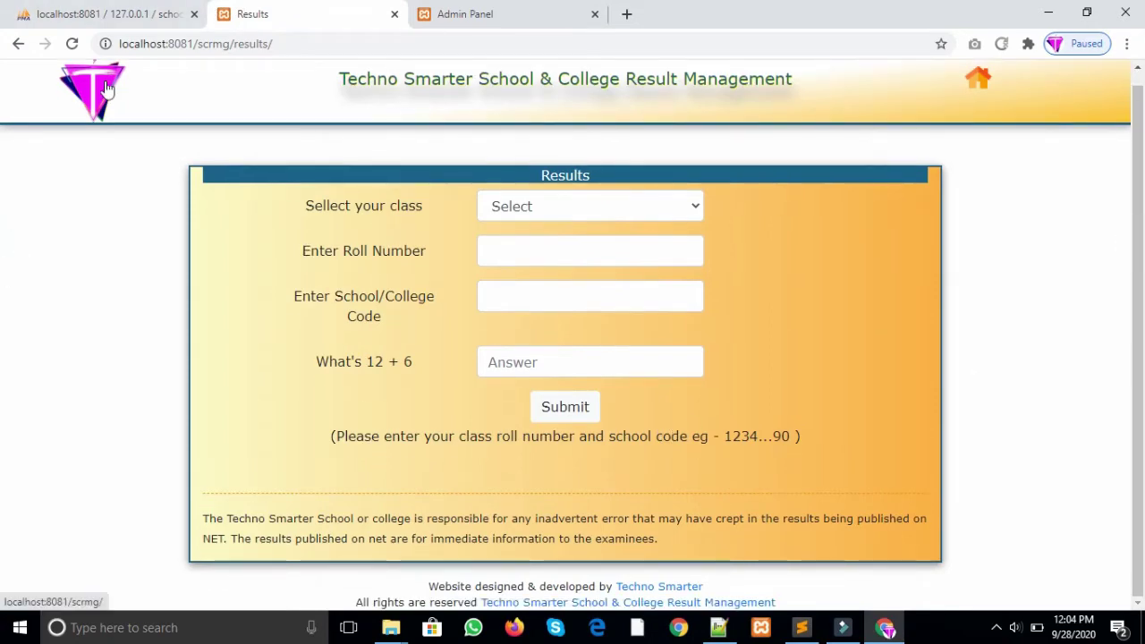
left_click(92, 90)
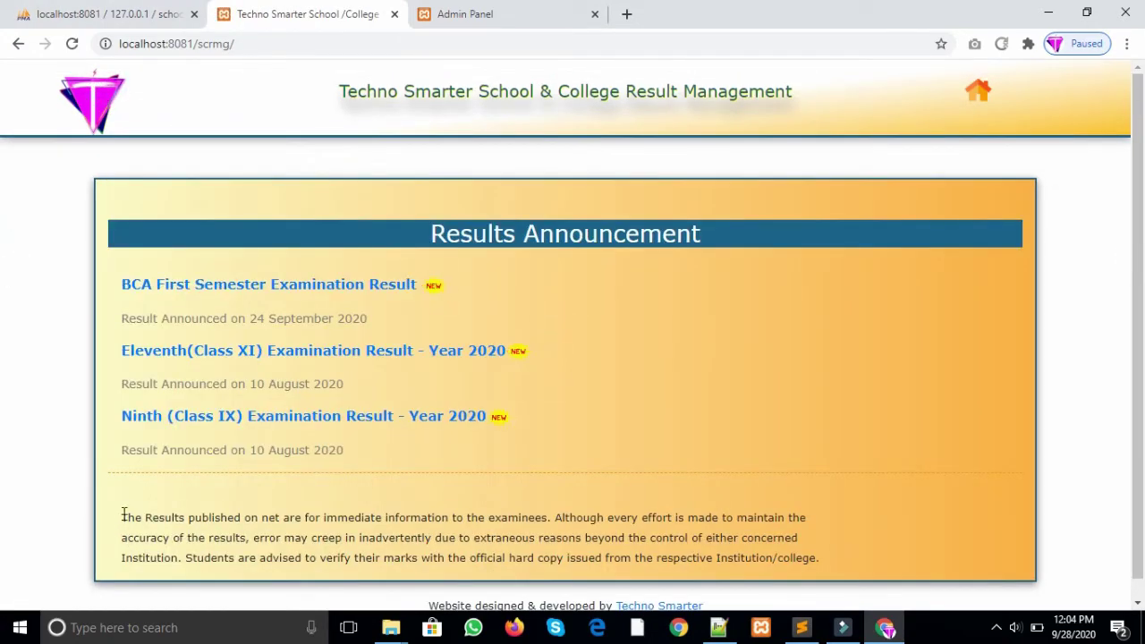
left_click_drag(123, 517, 812, 551)
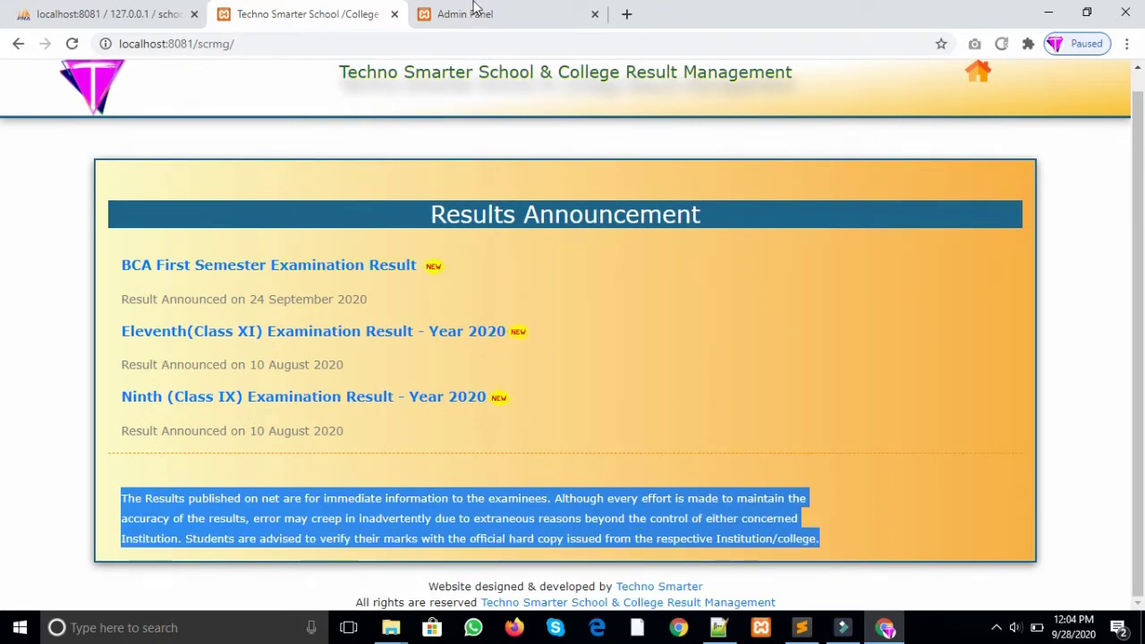
Step: Compare the Home Page text setting with the roll-number hint on the BCA result form
left_click(472, 13)
left_click_drag(325, 269, 669, 328)
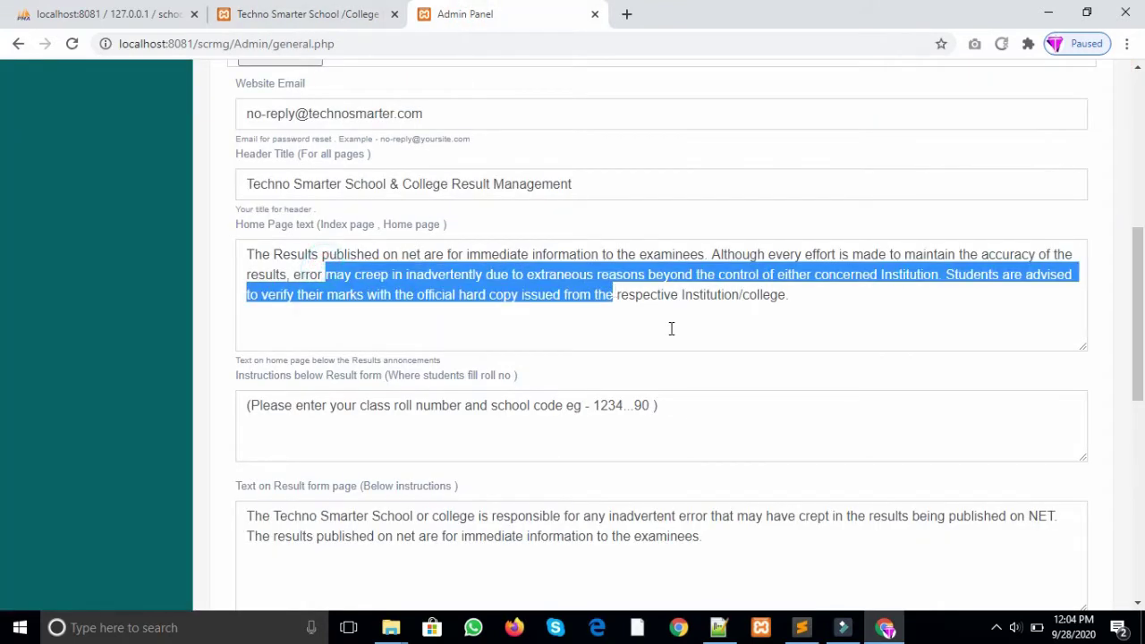
left_click(690, 409)
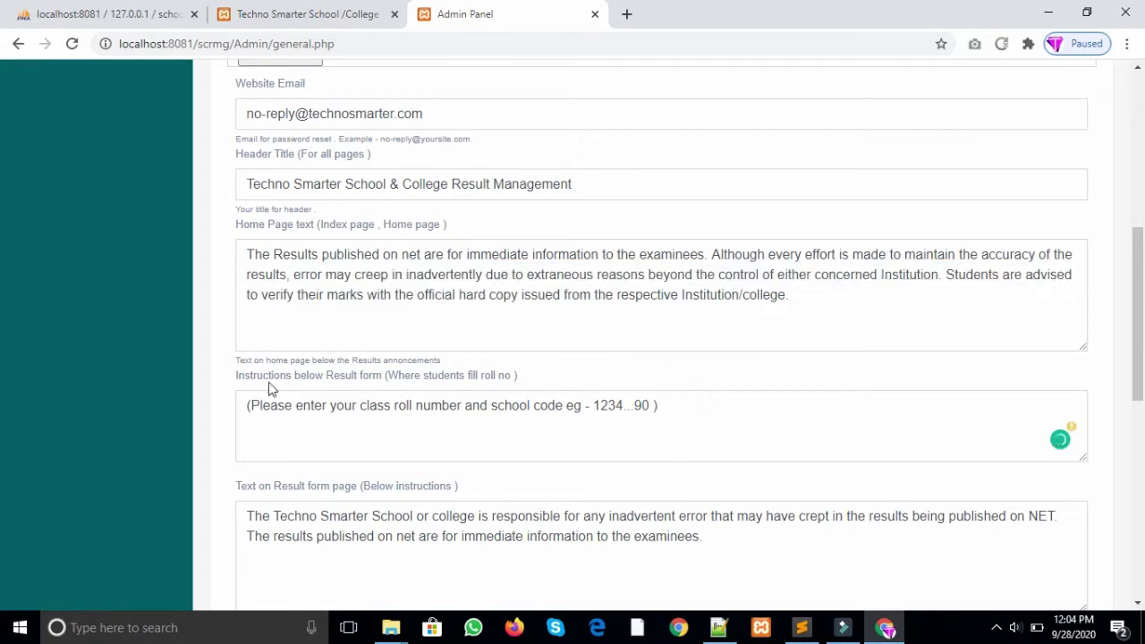
left_click(219, 9)
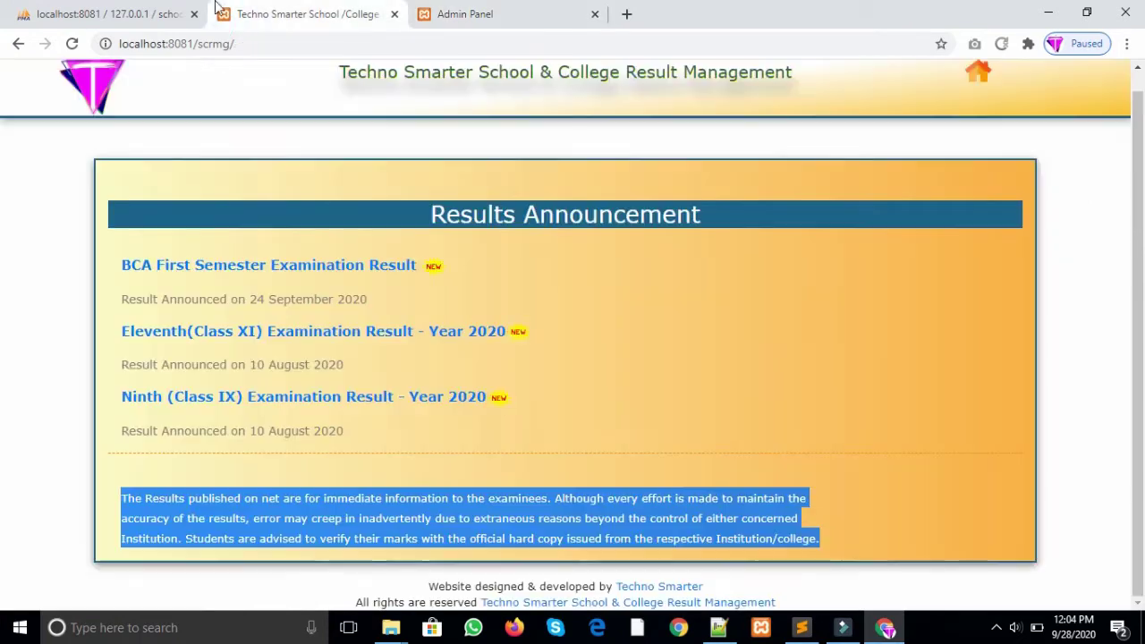
left_click(321, 266)
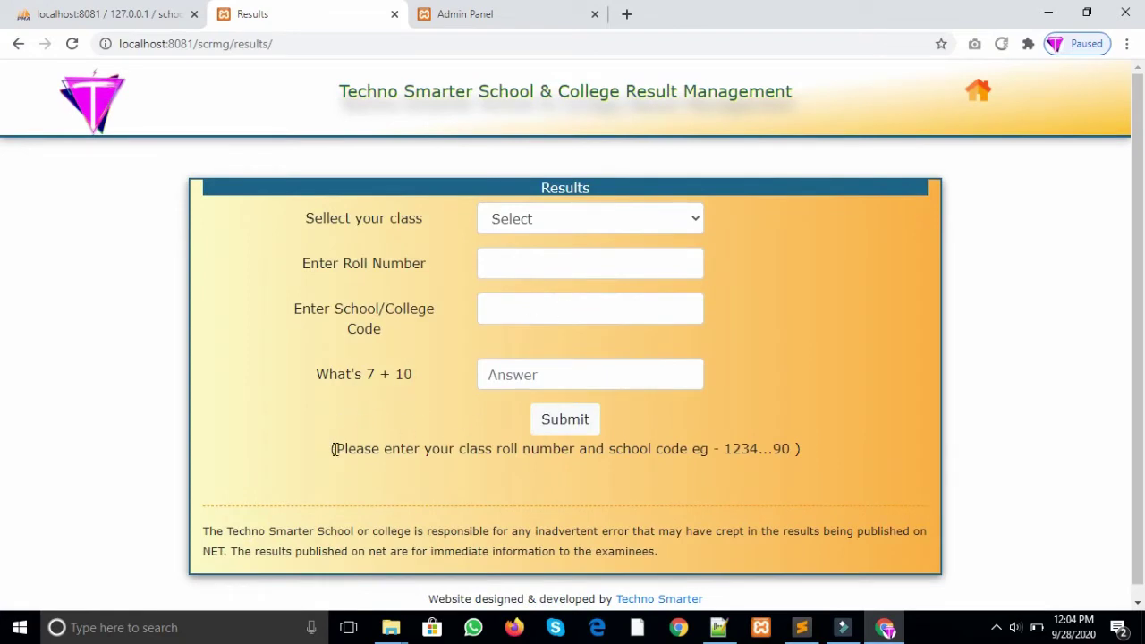
left_click_drag(332, 451, 792, 438)
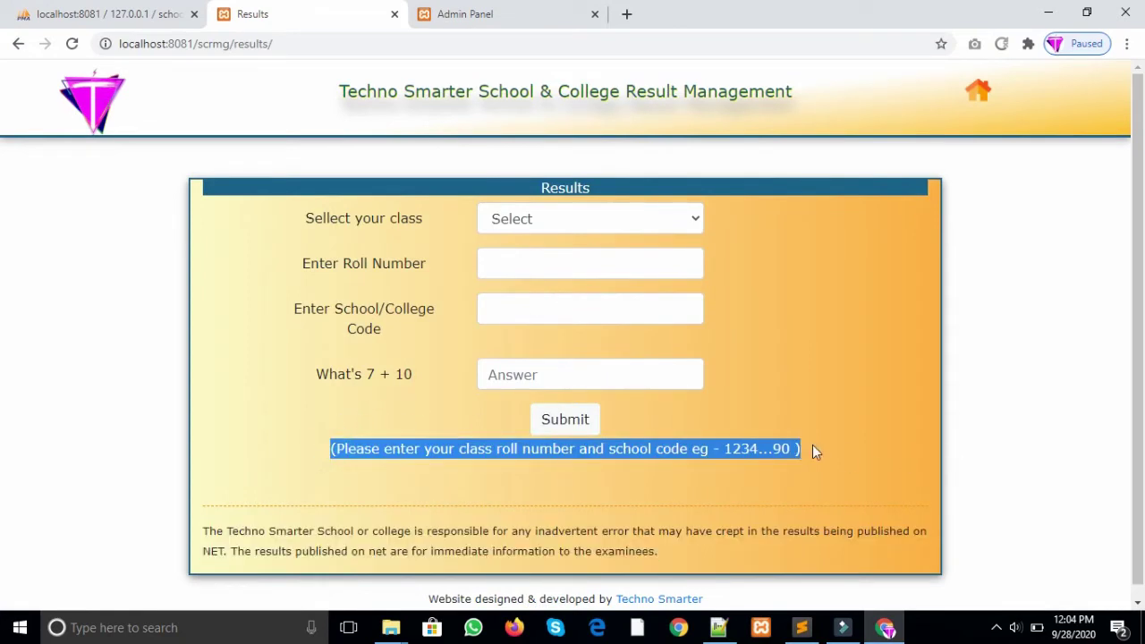
Step: Match the 'Text on Result form page' setting to the Results disclaimer, then scroll to School/College Code
left_click(499, 7)
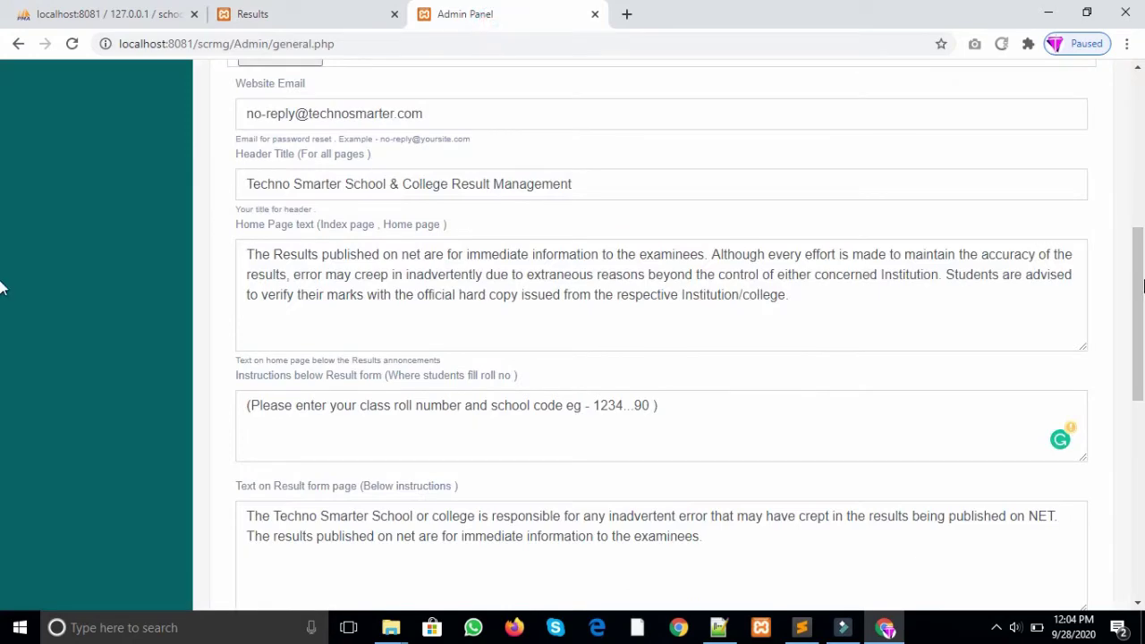
scroll(2, 287, "down", 3)
left_click_drag(719, 319, 343, 238)
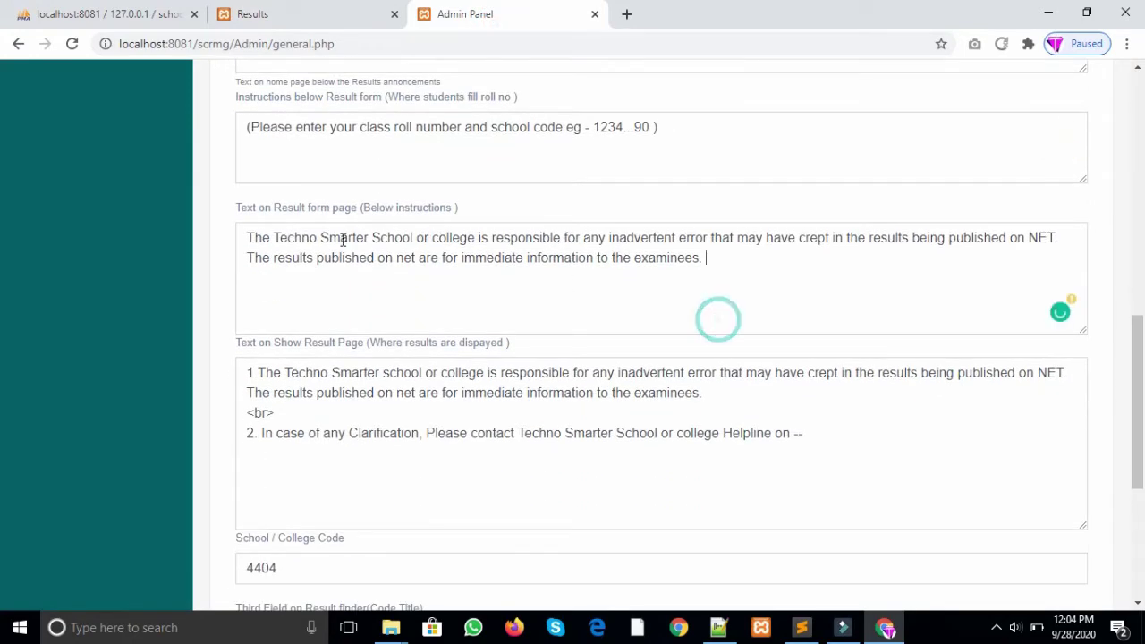
left_click(229, 15)
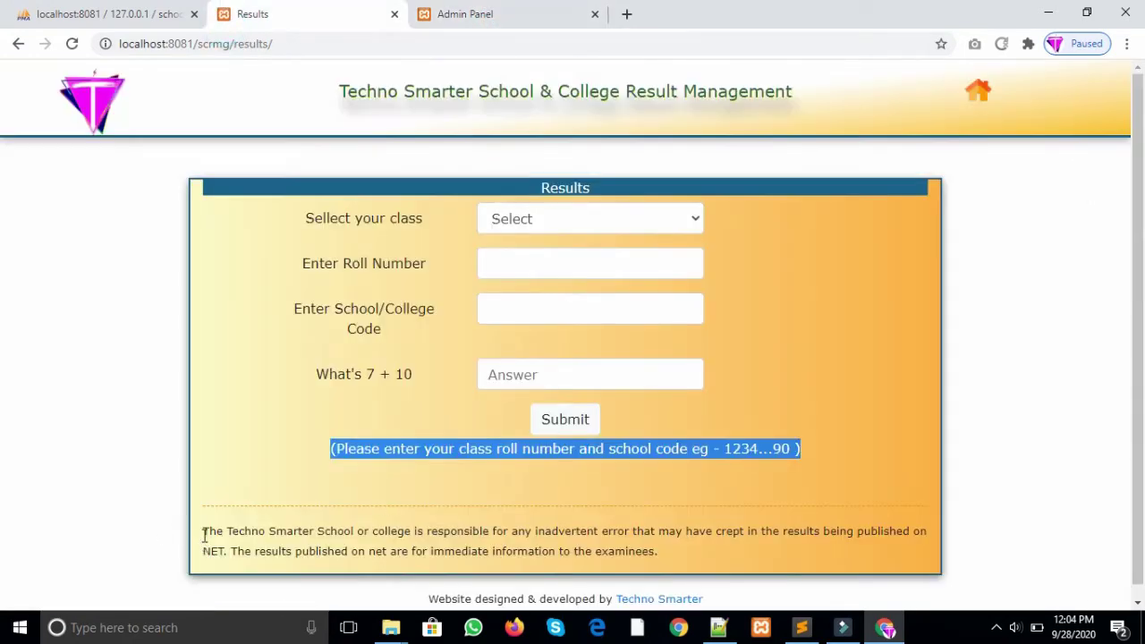
left_click_drag(204, 536, 711, 555)
left_click(582, 12)
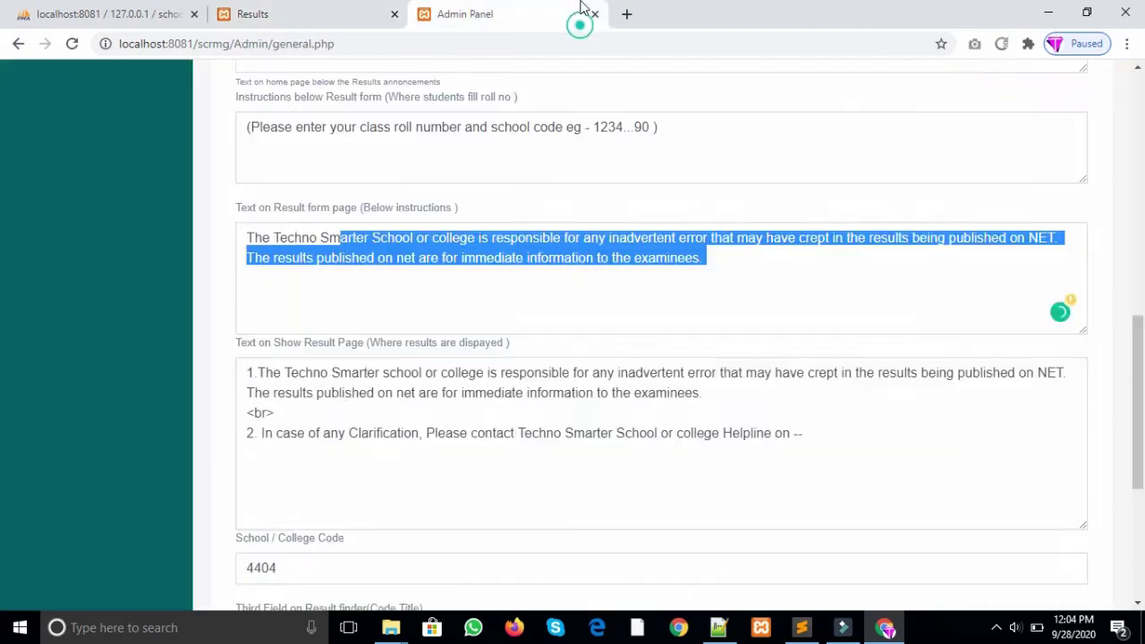
scroll(2, 403, "down", 3)
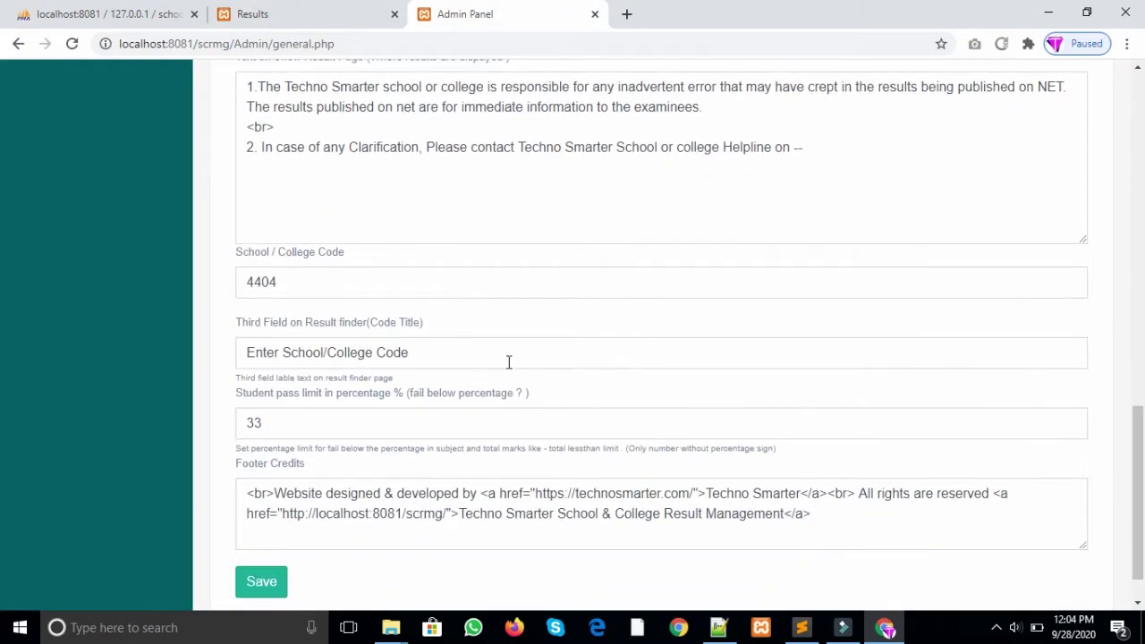
Step: Change the School / College Code from 4404 to 4444 and save the General settings
left_click(297, 285)
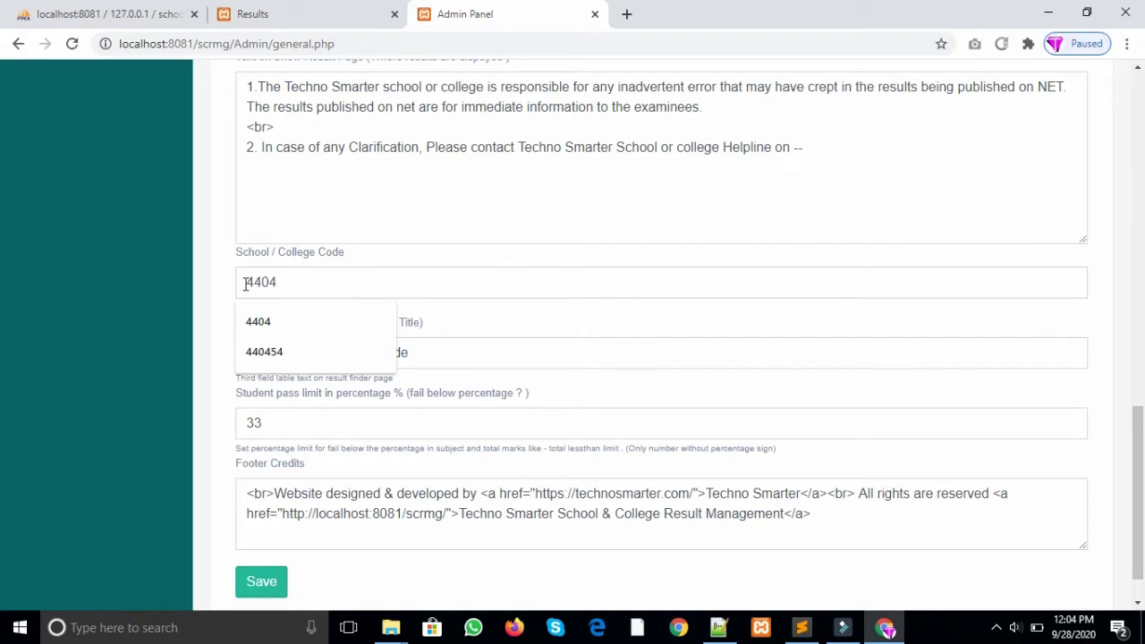
double_click(305, 281)
left_click_drag(1139, 443, 1142, 462)
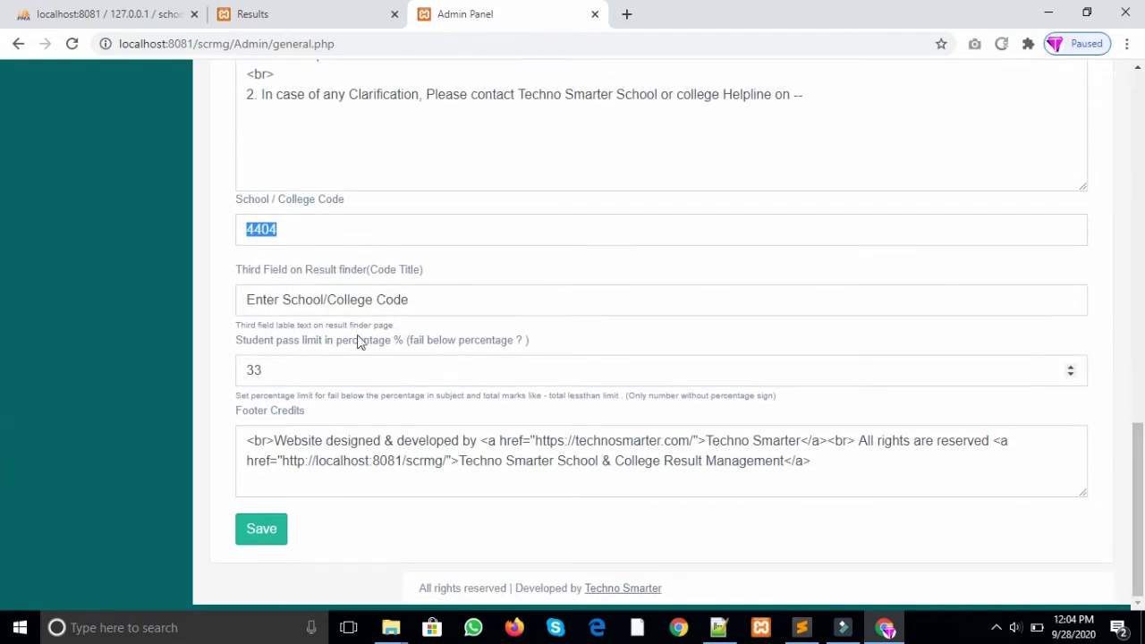
left_click(295, 246)
key("BackSpace")
key("BackSpace")
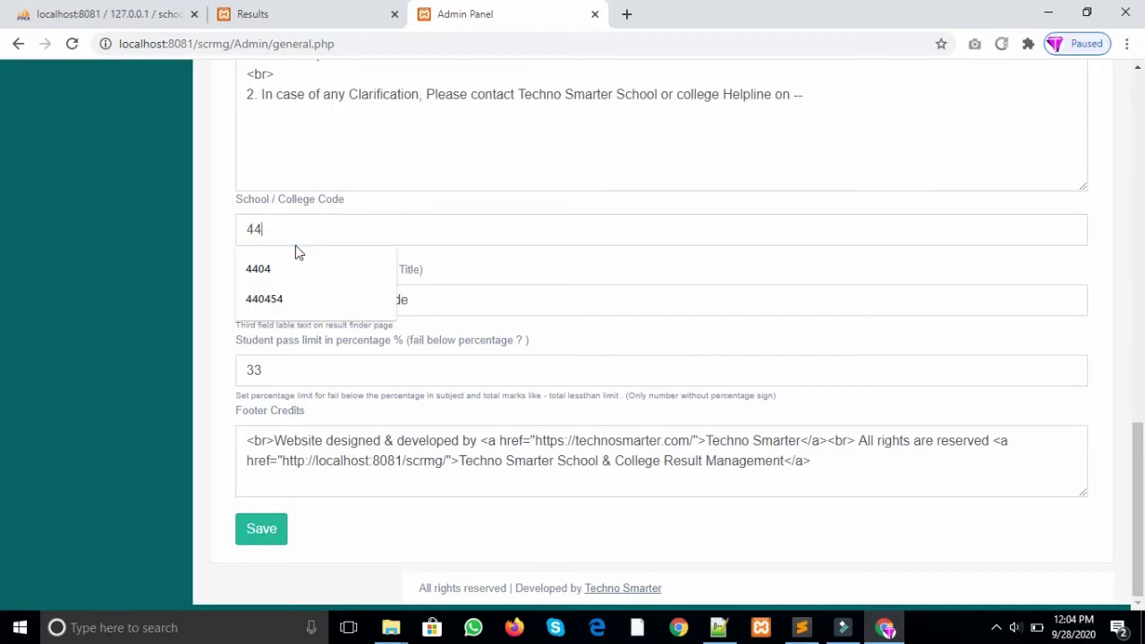
type("44")
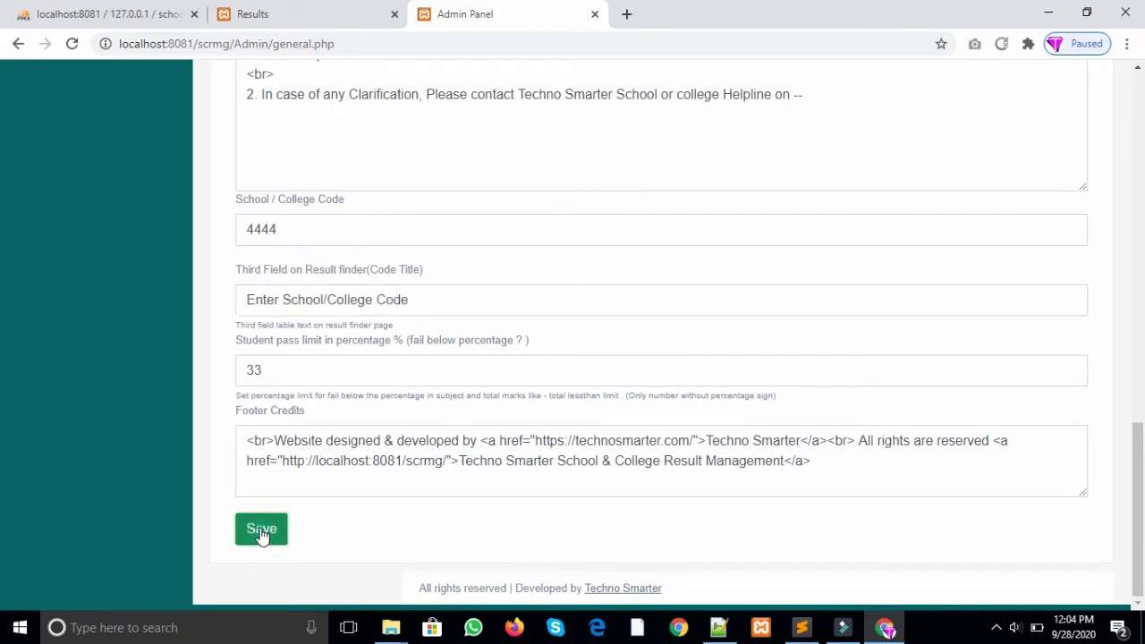
left_click(265, 535)
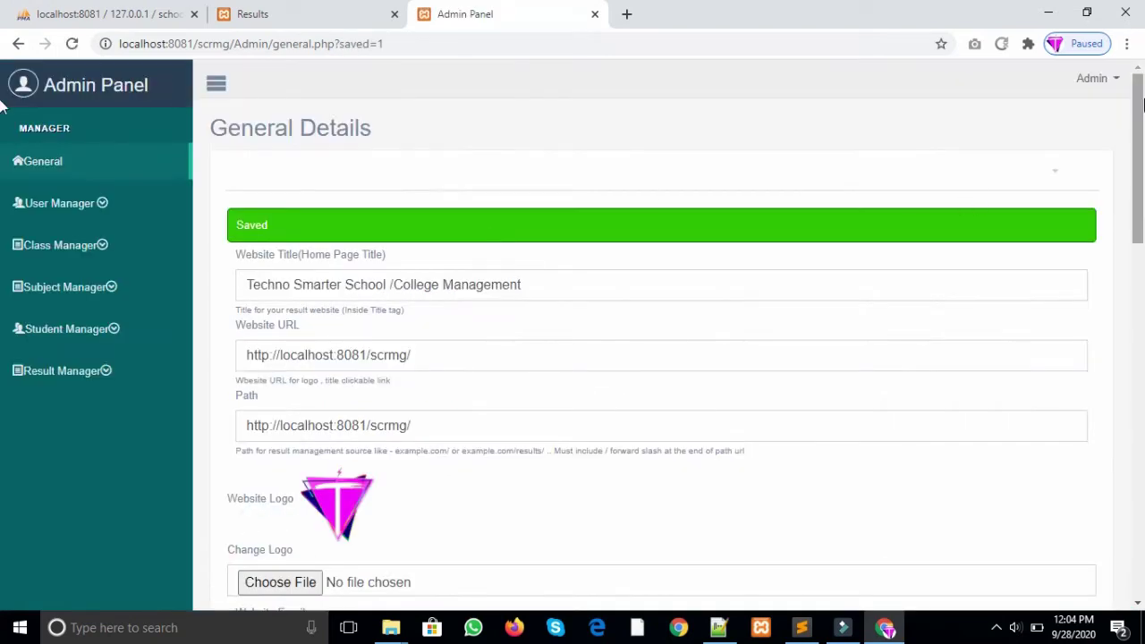
scroll(874, 325, "down", 13)
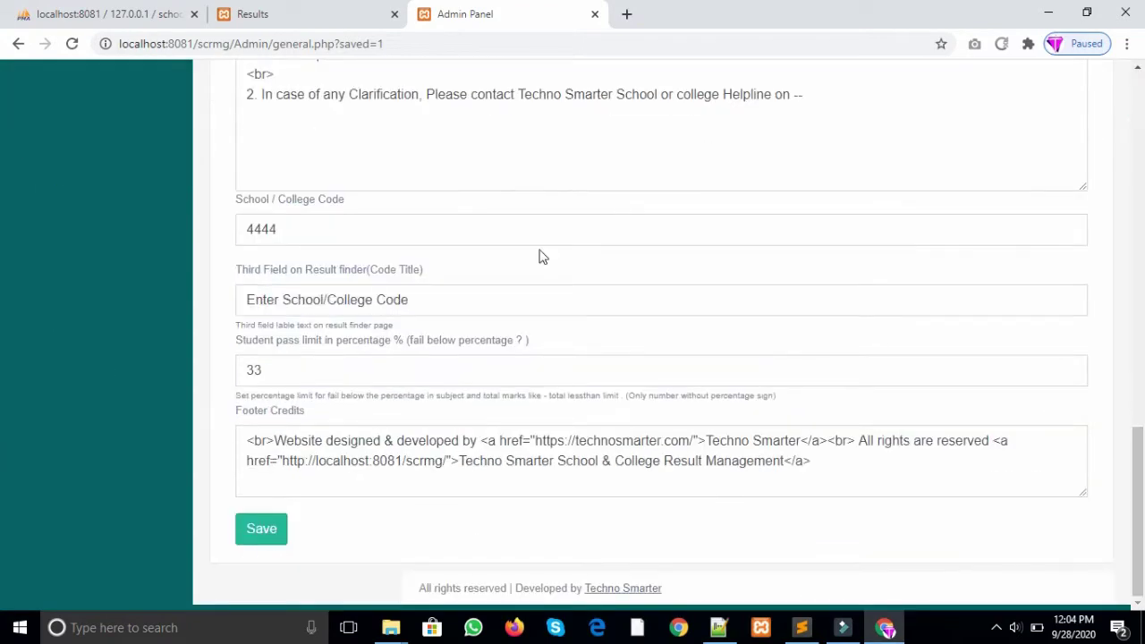
left_click(423, 296)
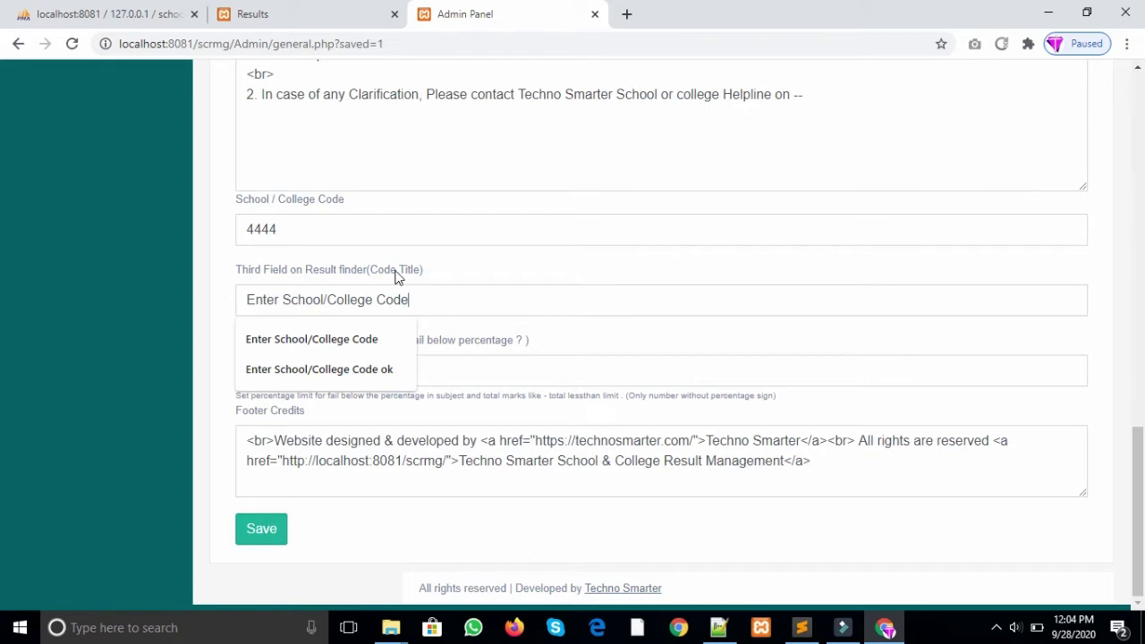
Step: Inspect the 'Enter School/College Code' label on the public Results form
left_click(285, 13)
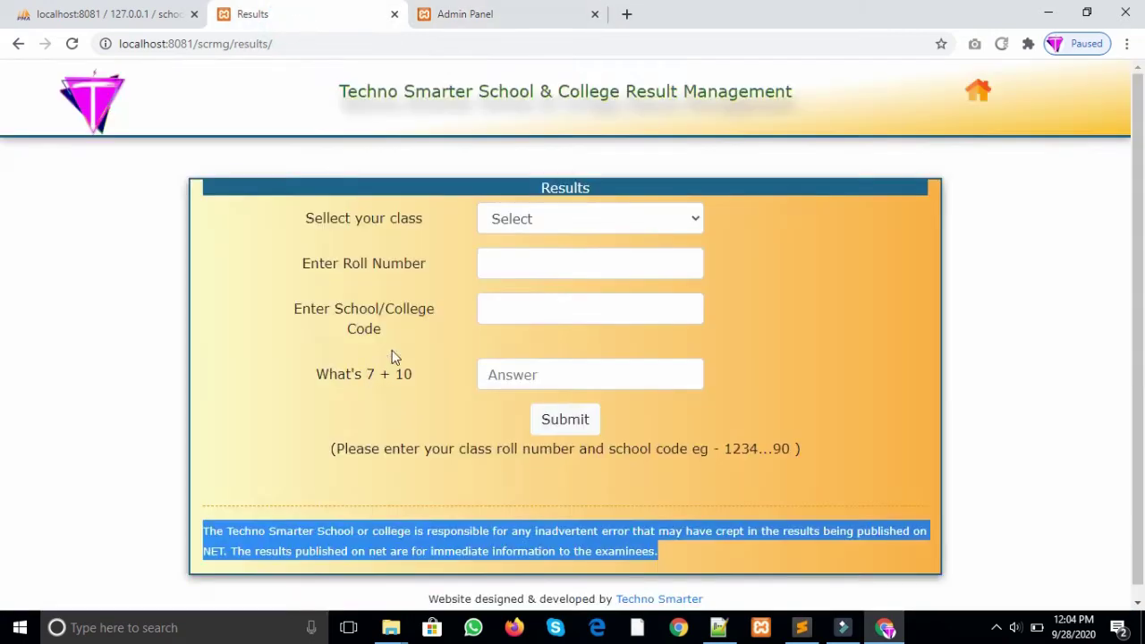
left_click_drag(384, 321, 299, 313)
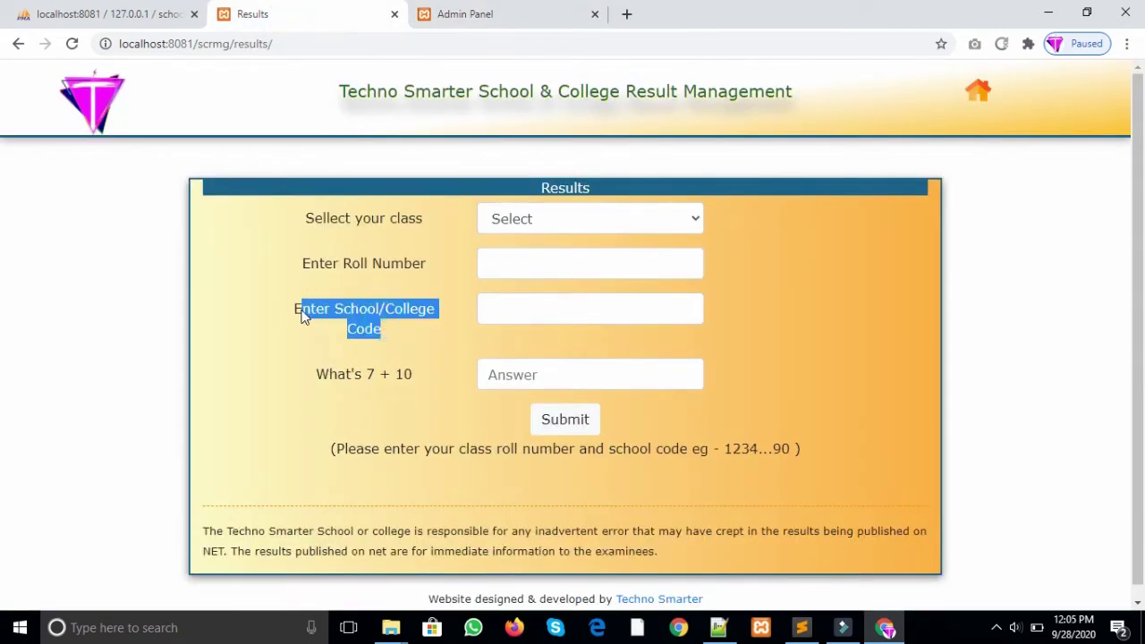
left_click(345, 322)
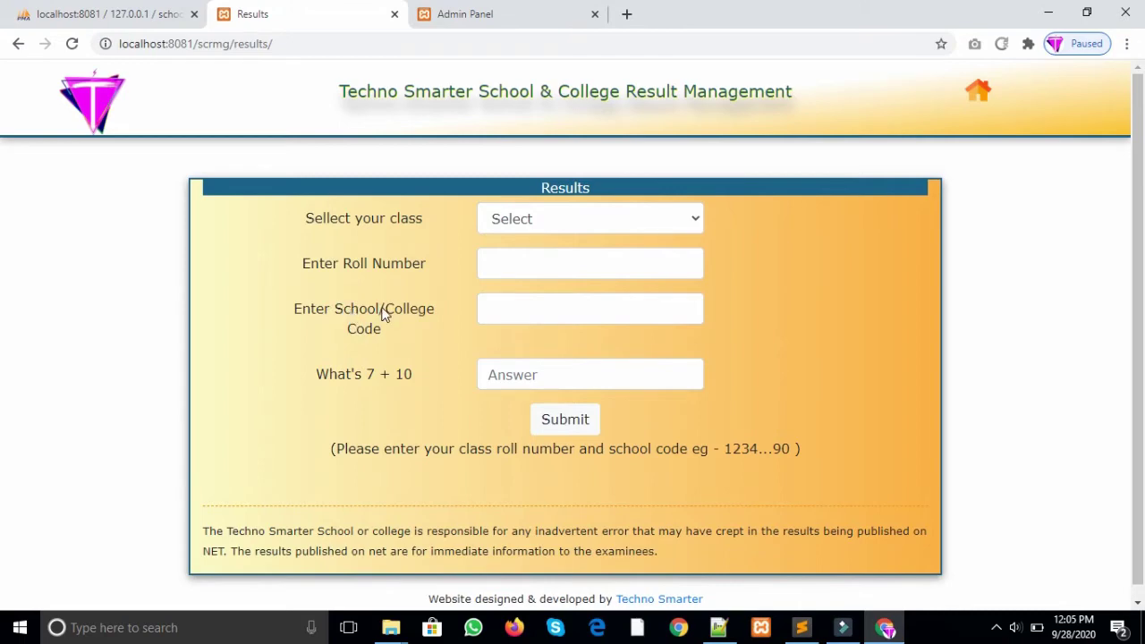
left_click_drag(383, 311, 437, 313)
left_click(502, 11)
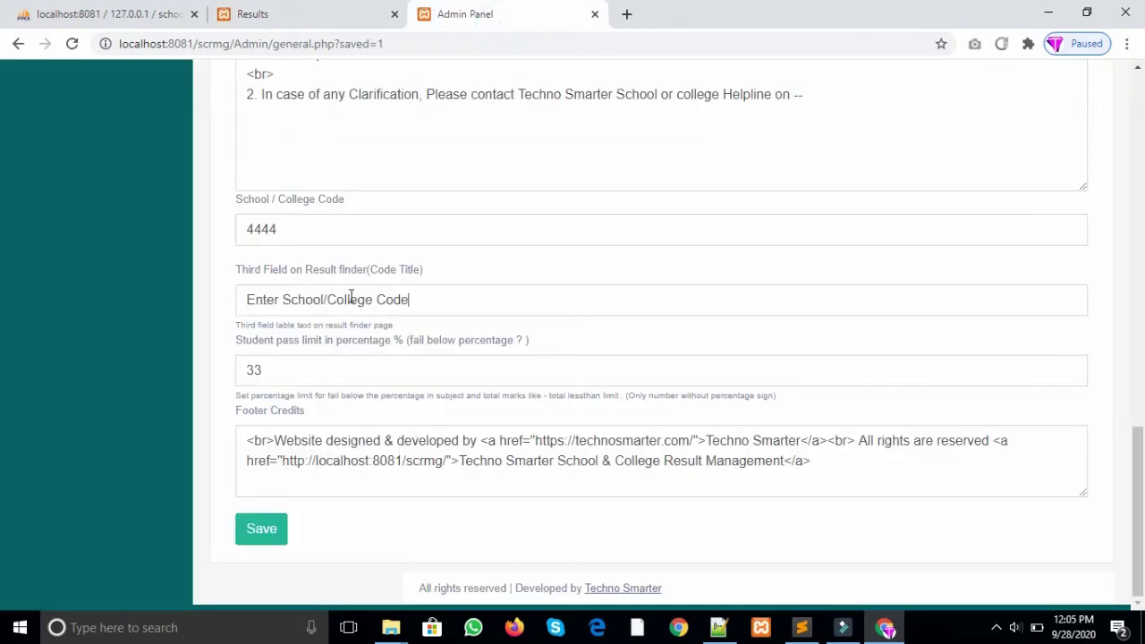
Step: Remove '/College' from the Third Field title, save, and reload the result finder
key("BackSpace")
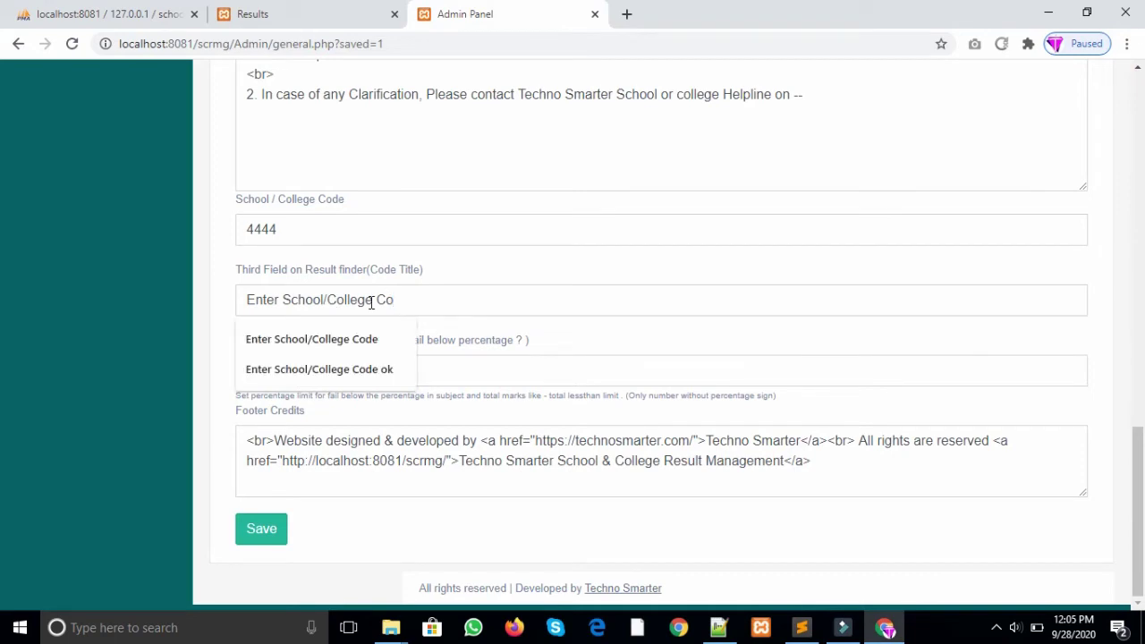
left_click(376, 300)
left_click(376, 300)
key("BackSpace")
key("BackSpace")
key("BackSpace")
key("BackSpace")
key("BackSpace")
key("BackSpace")
key("BackSpace")
key("BackSpace")
key("BackSpace")
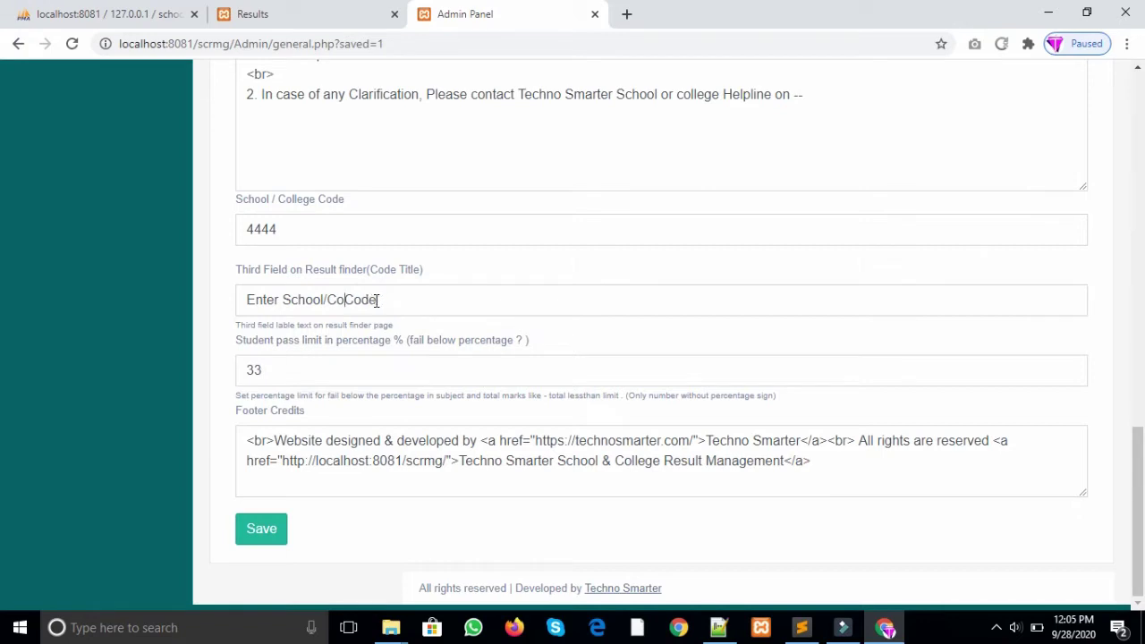
type("m")
key("BackSpace")
key("BackSpace")
left_click(253, 542)
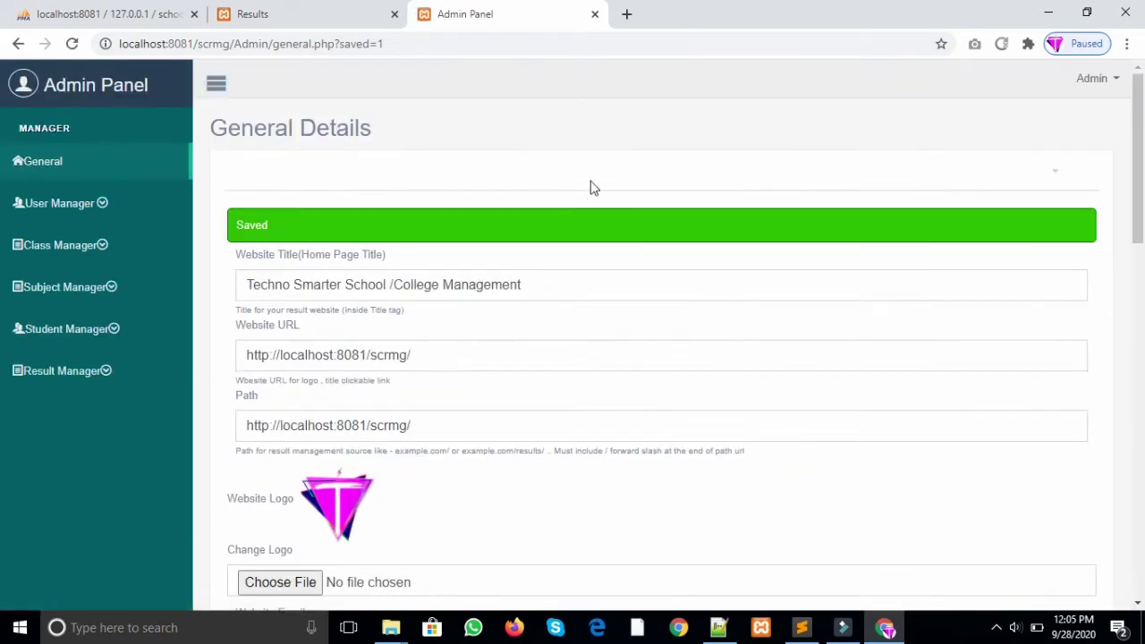
left_click(298, 14)
key("F5")
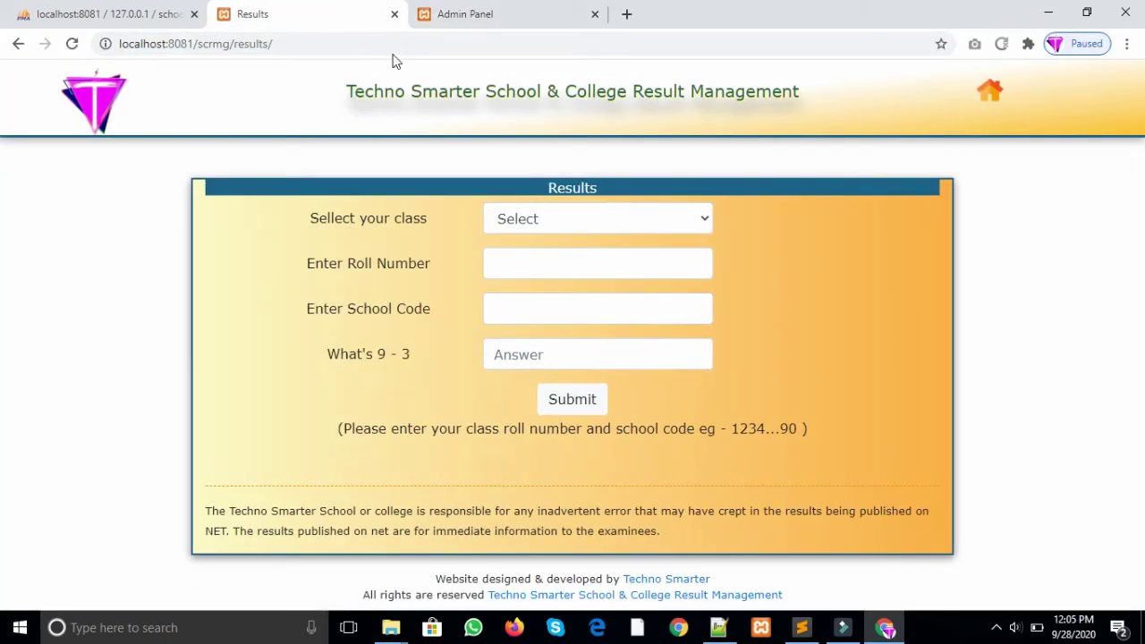
Step: Replace 'School' with 'College' so the title reads 'Enter College Code', save, and reload
left_click(525, 13)
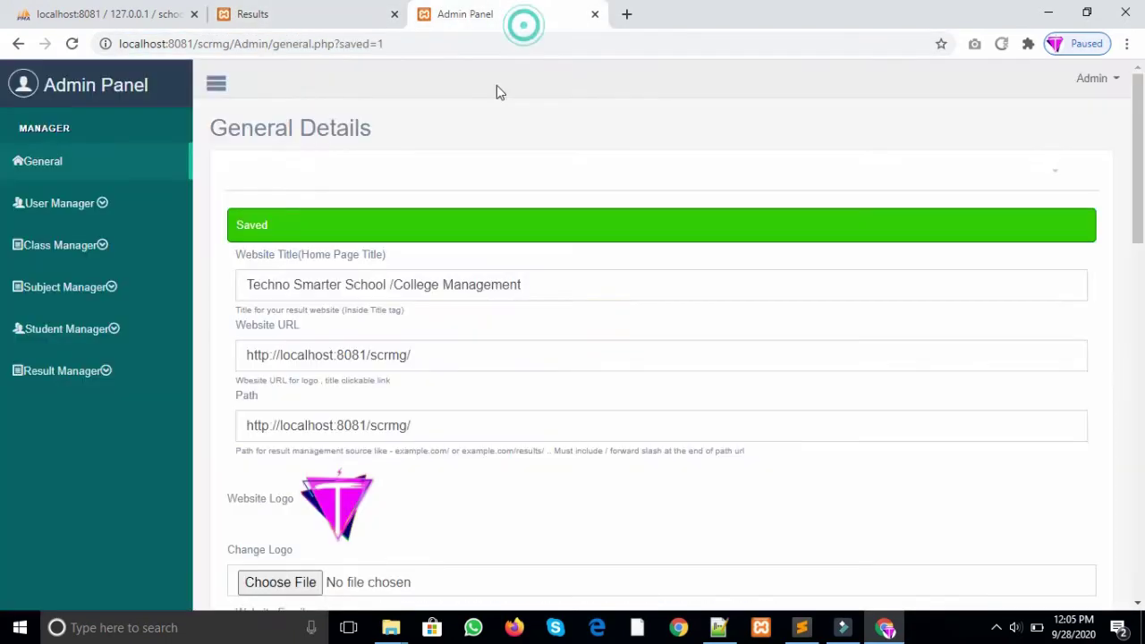
left_click_drag(1138, 157, 1138, 510)
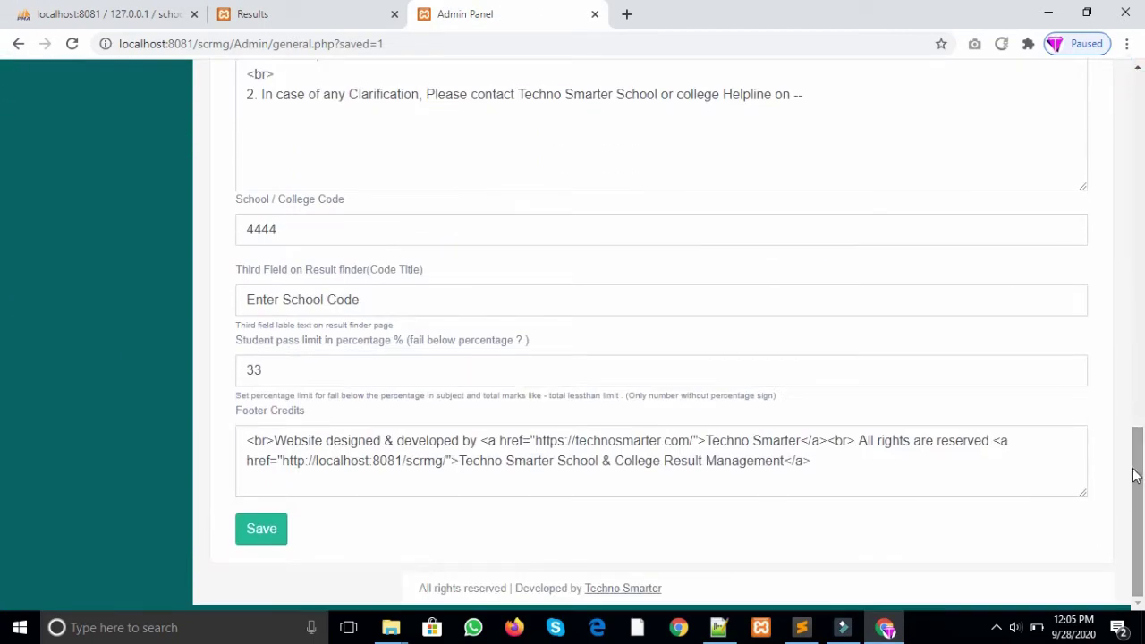
double_click(325, 305)
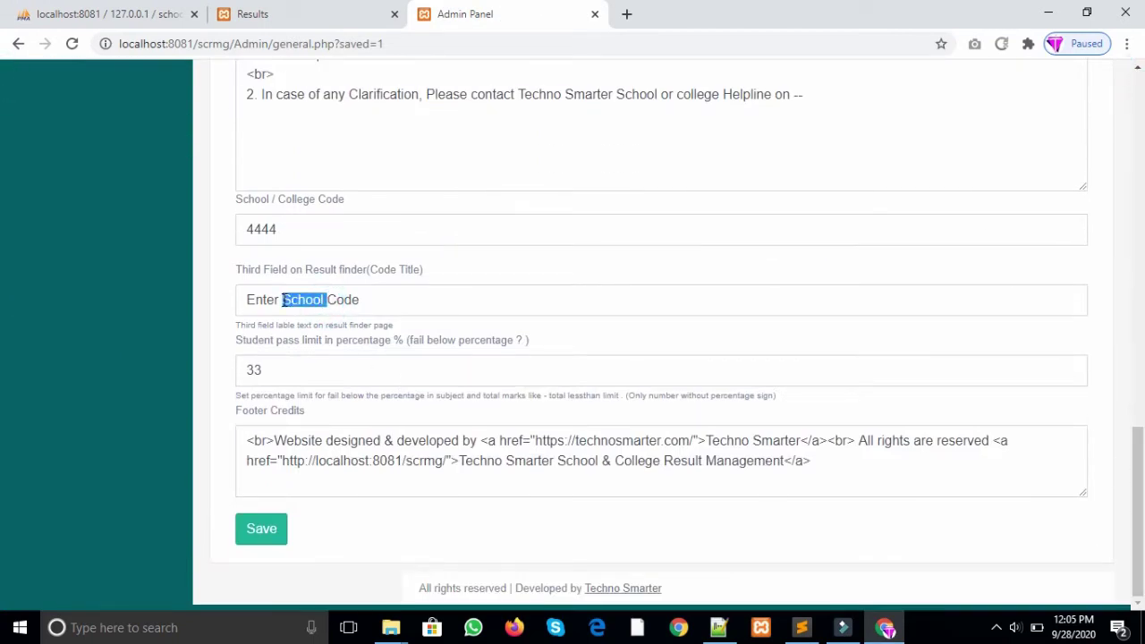
key("BackSpace")
type("College")
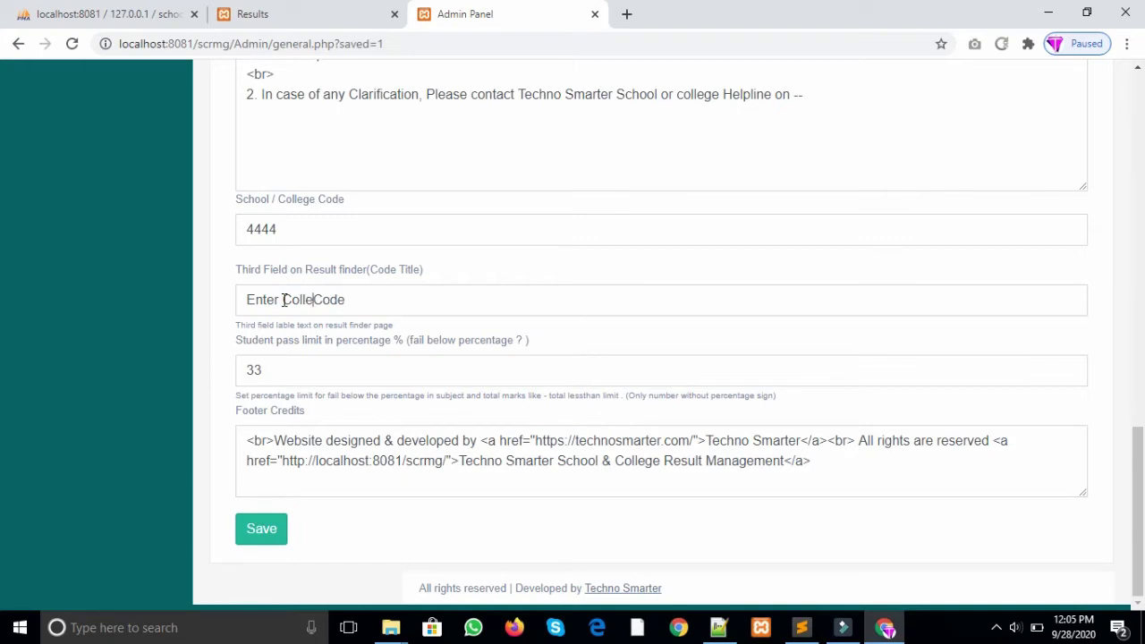
left_click(263, 532)
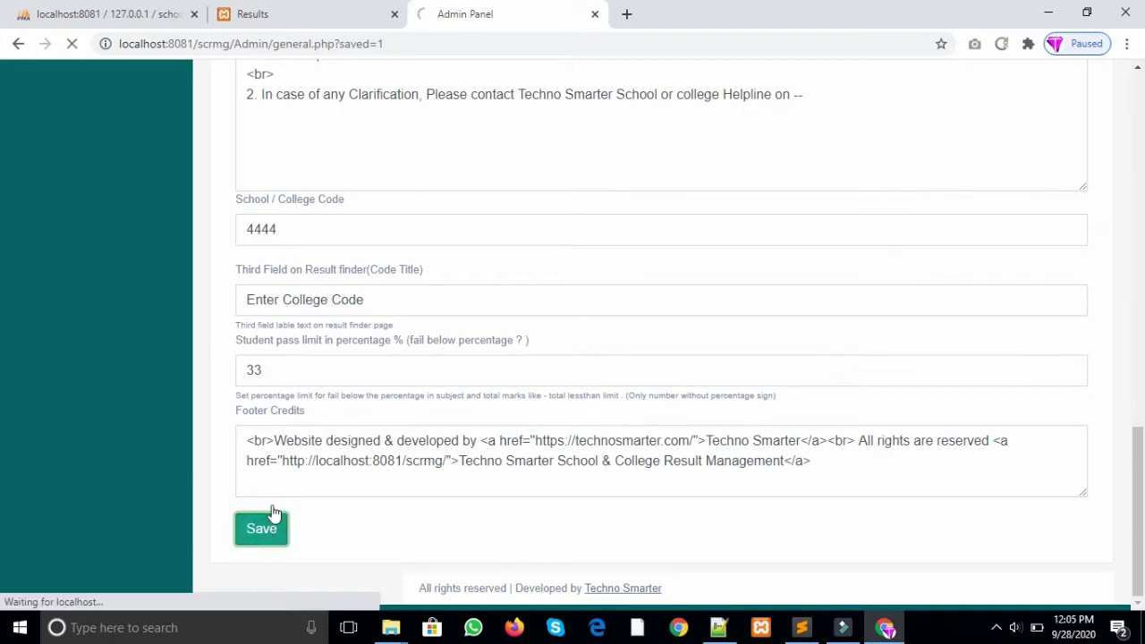
left_click(259, 13)
left_click(355, 45)
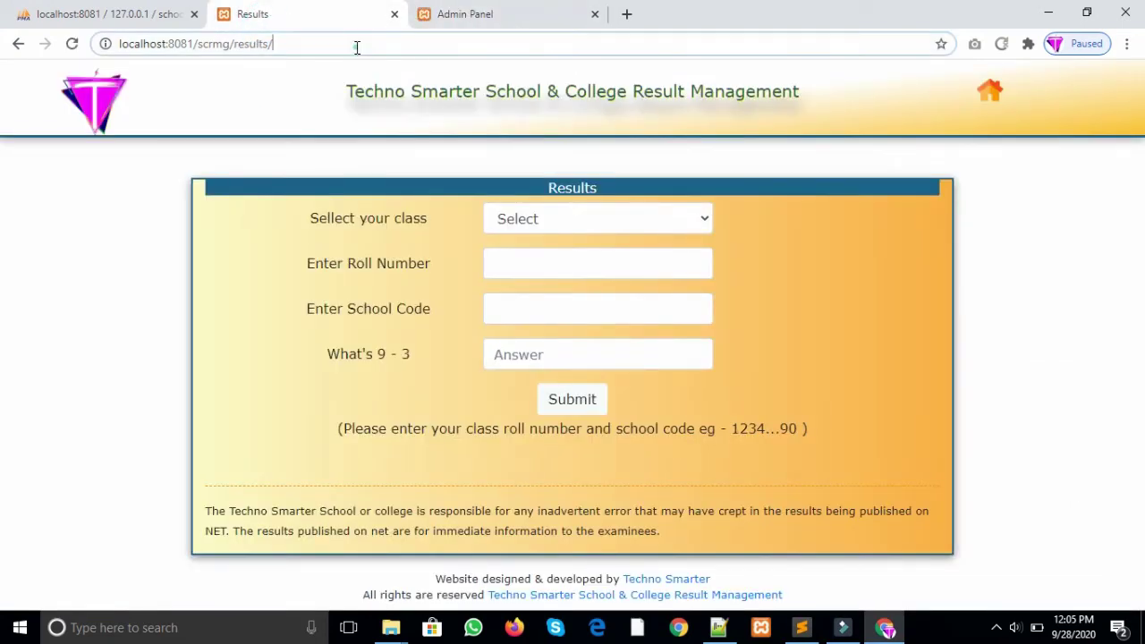
key("Return")
left_click(501, 11)
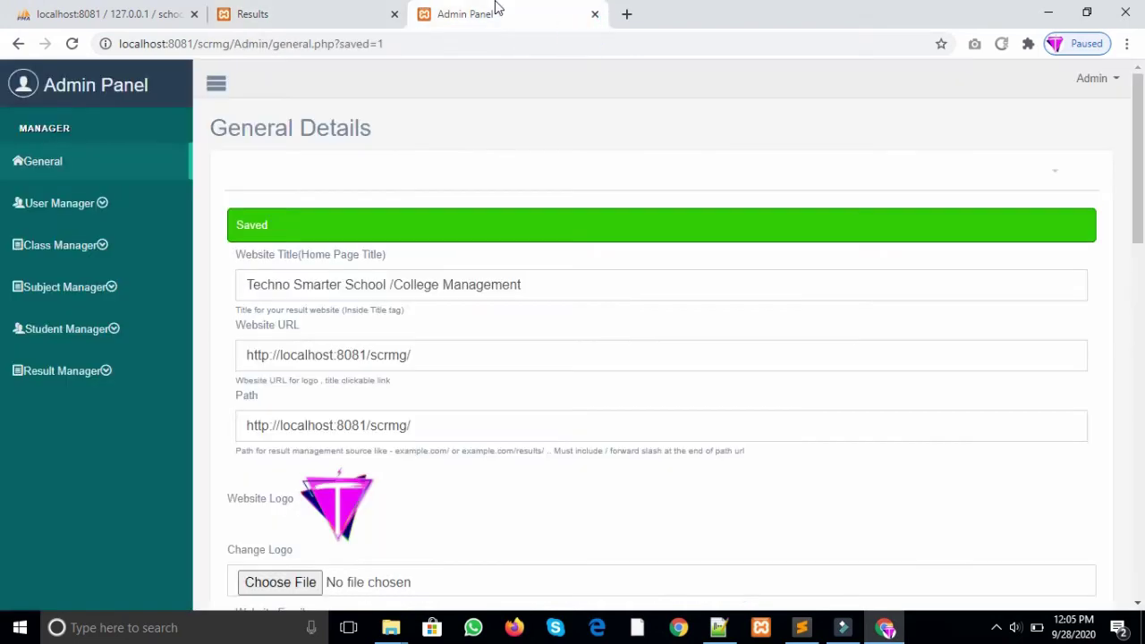
Step: Insert 'School /' before College so the Third Field title reads 'Enter School / College Code'
scroll(0, 380, "down", 1)
scroll(604, 383, "down", 12)
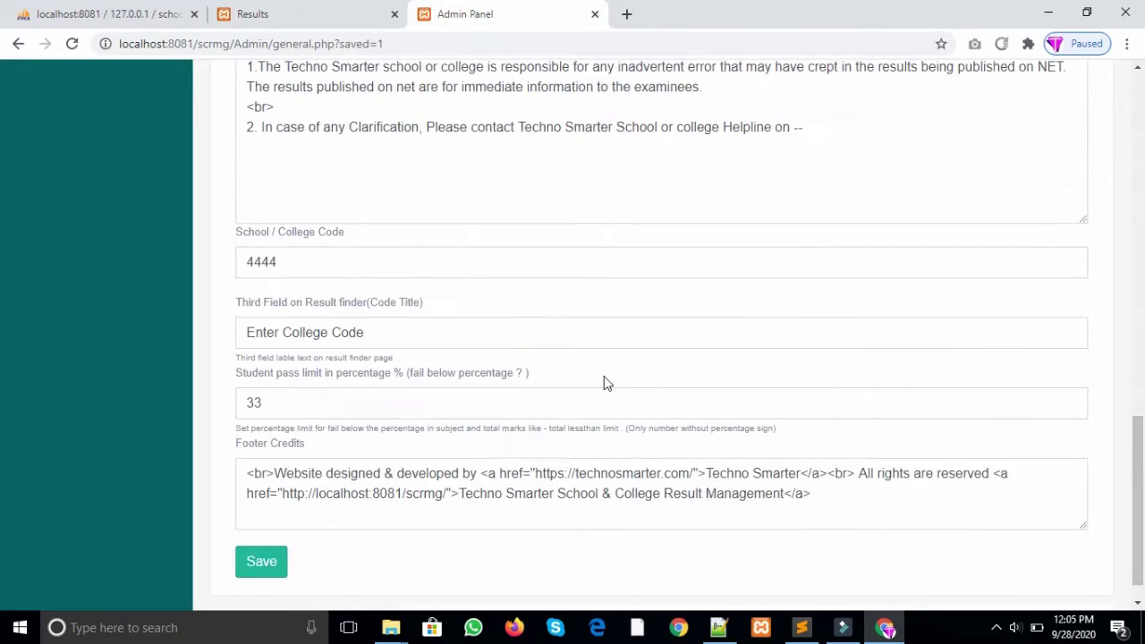
left_click(284, 332)
type("Sc")
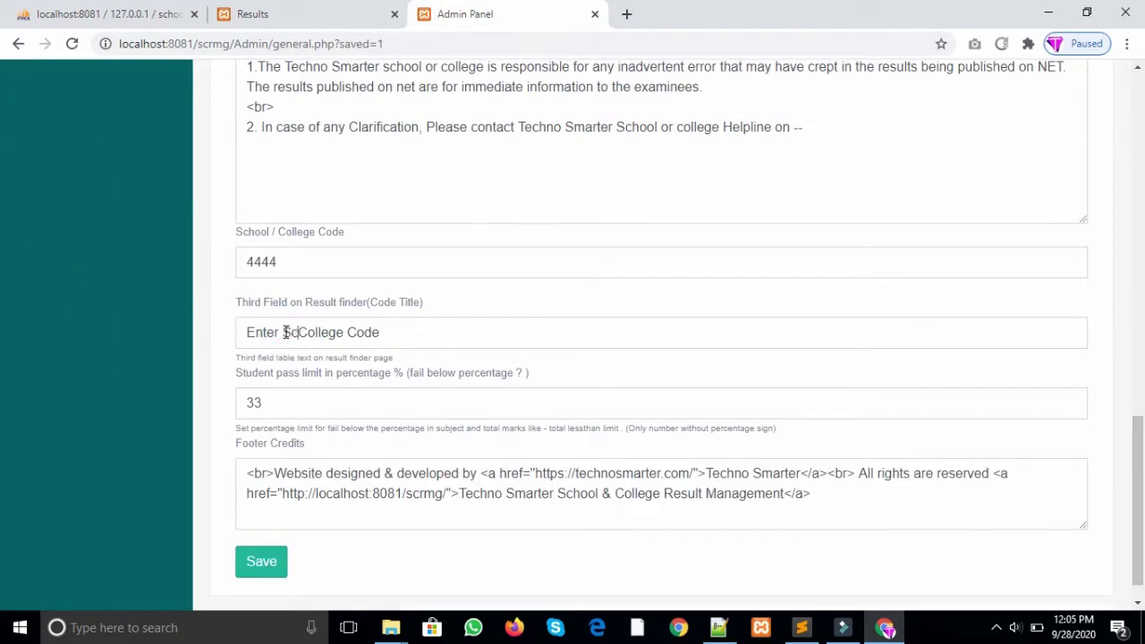
type("hool ")
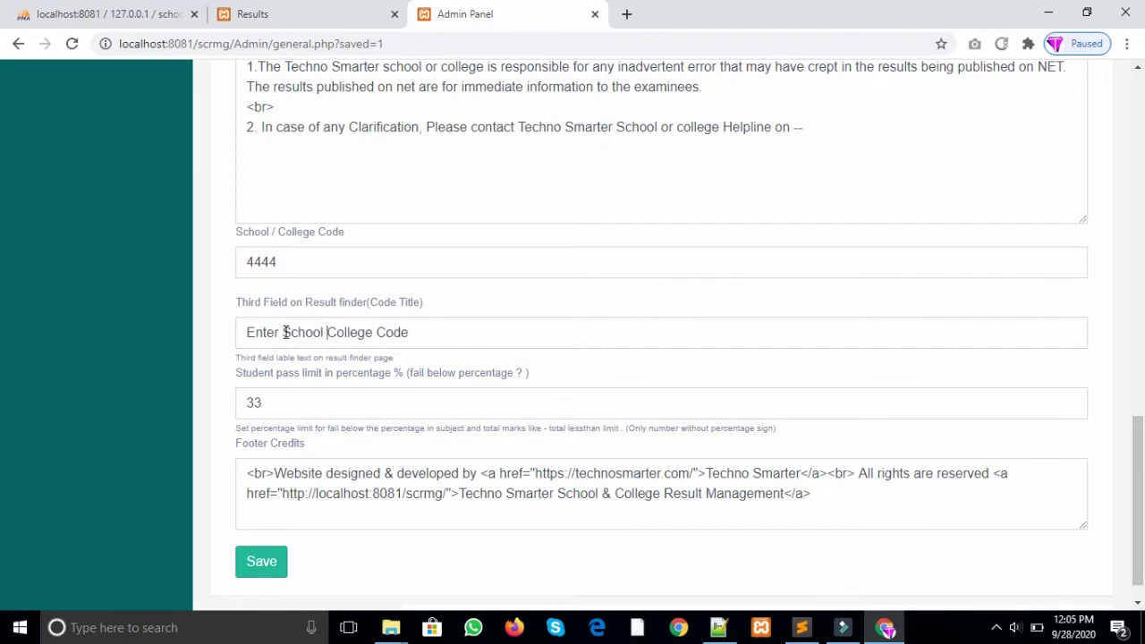
type("/")
left_click(787, 584)
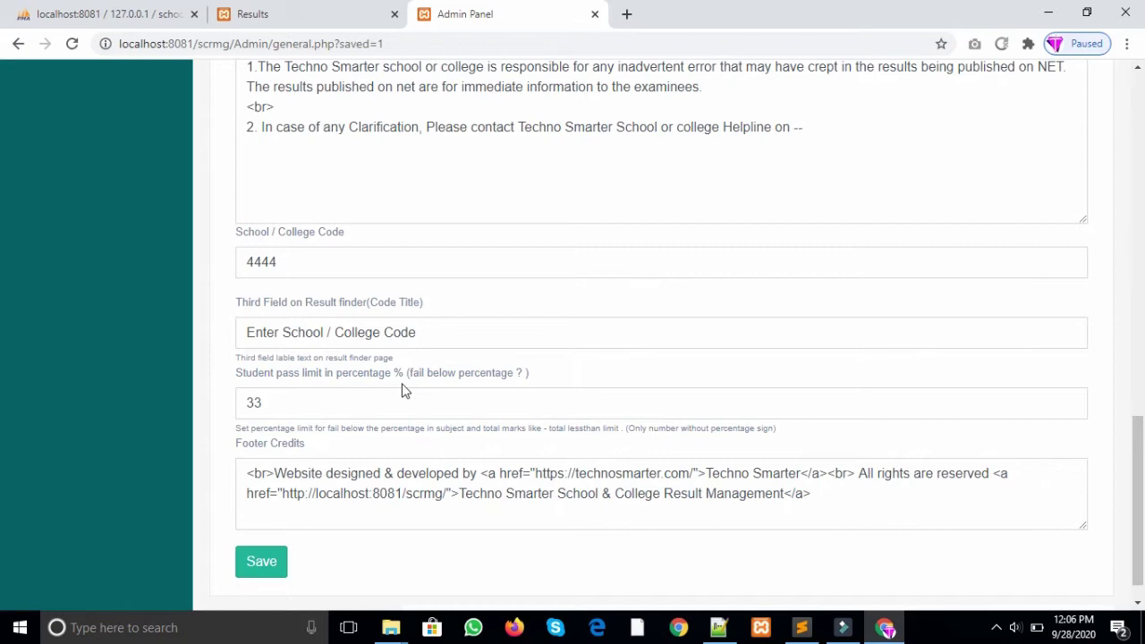
double_click(295, 416)
double_click(281, 409)
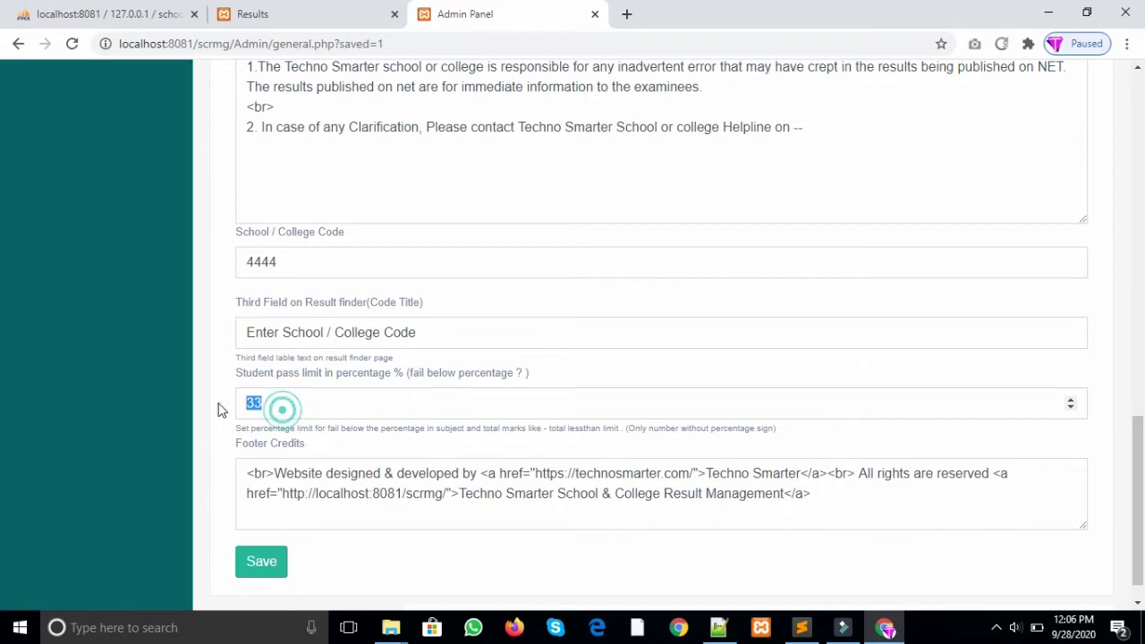
scroll(1143, 452, "down", 1)
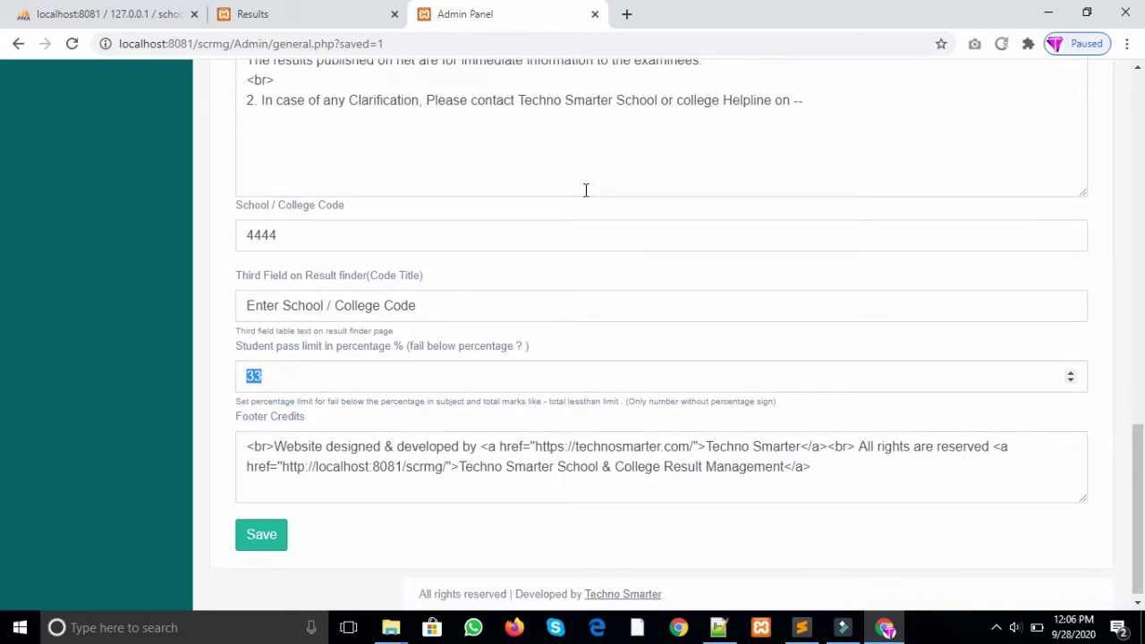
left_click(349, 13)
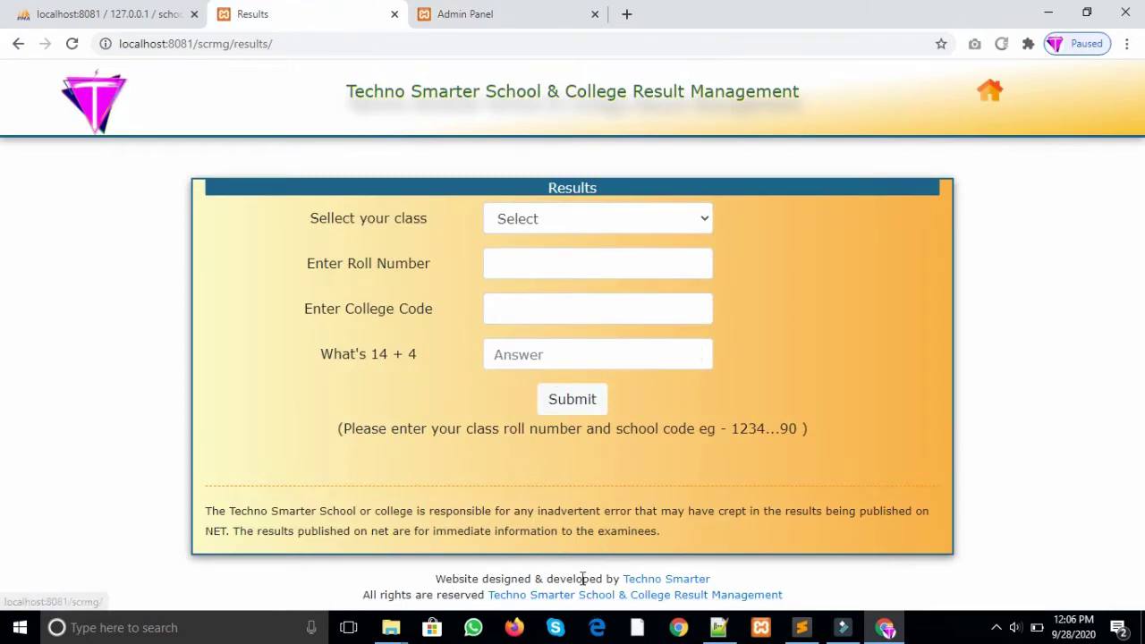
left_click(569, 20)
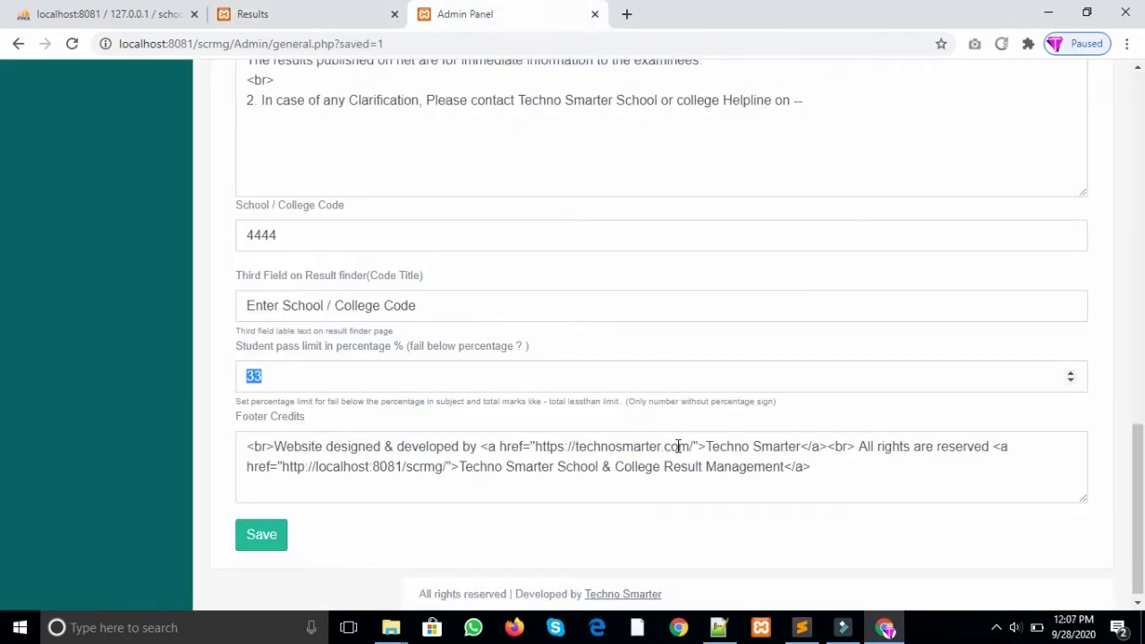
left_click_drag(695, 447, 574, 447)
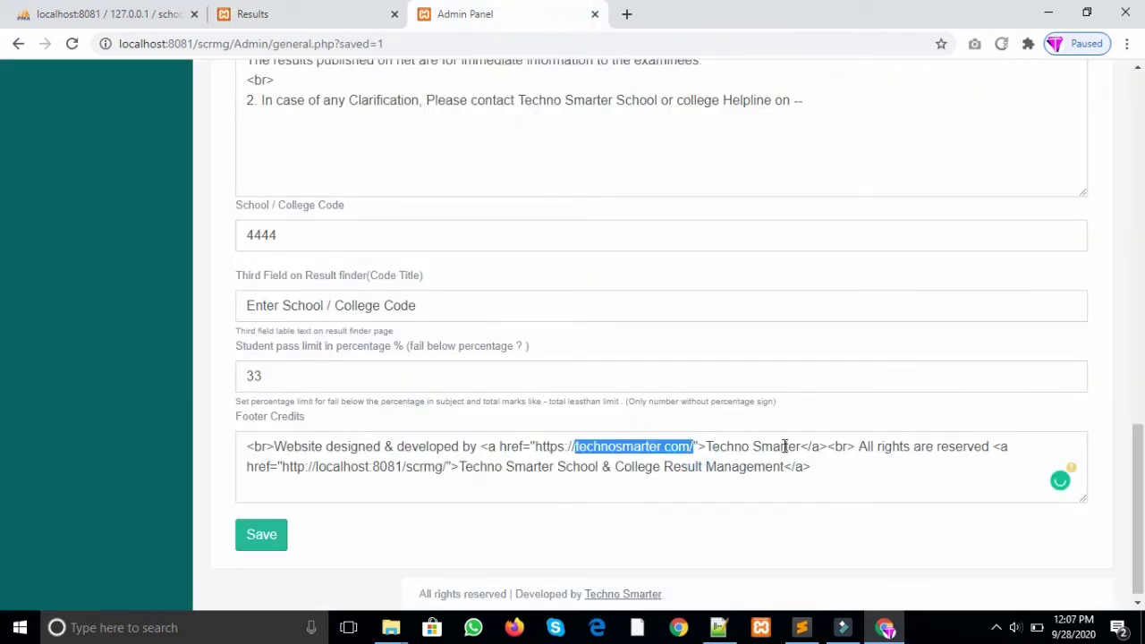
left_click_drag(799, 447, 710, 447)
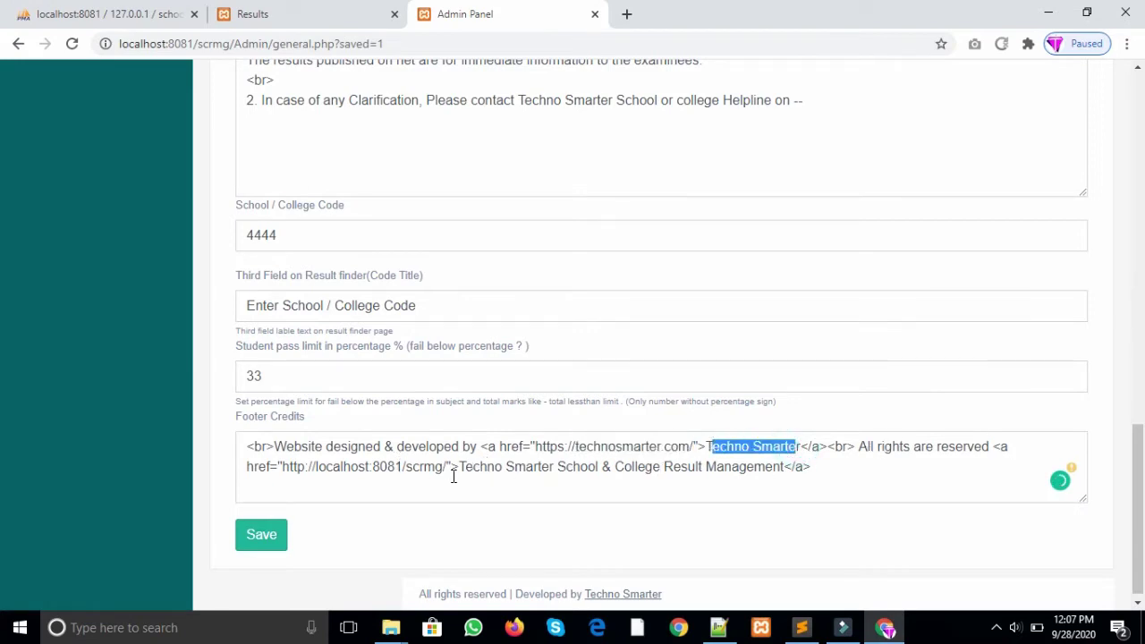
left_click_drag(454, 477, 340, 469)
left_click(851, 494)
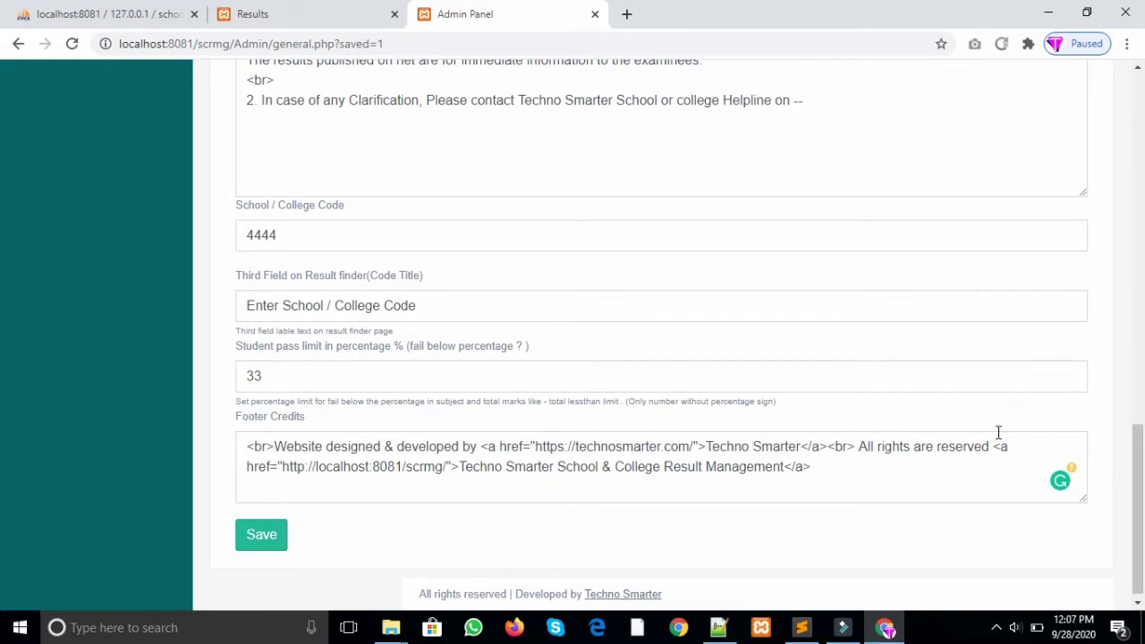
left_click_drag(1140, 481, 1144, 148)
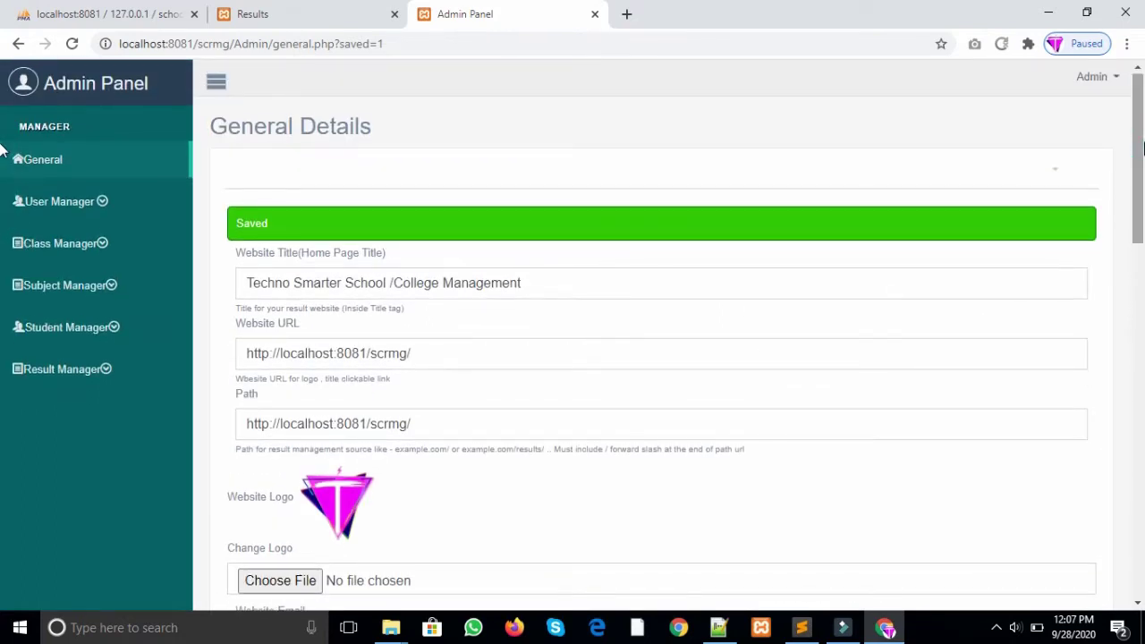
Step: Open the User Manager's Users list and start a new user
left_click(100, 203)
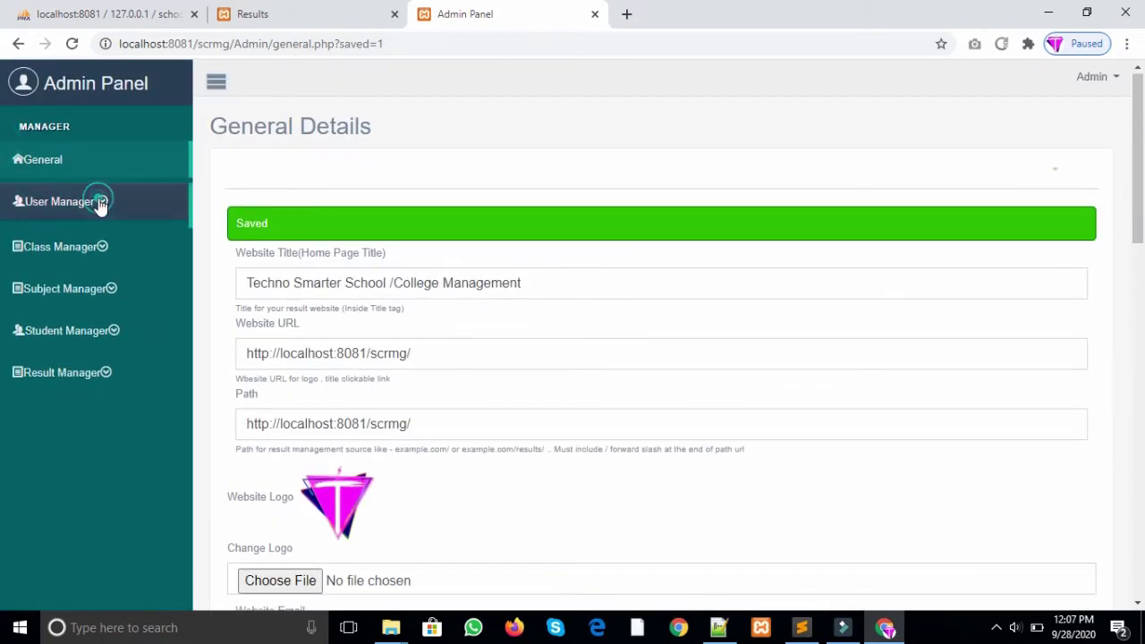
left_click(77, 237)
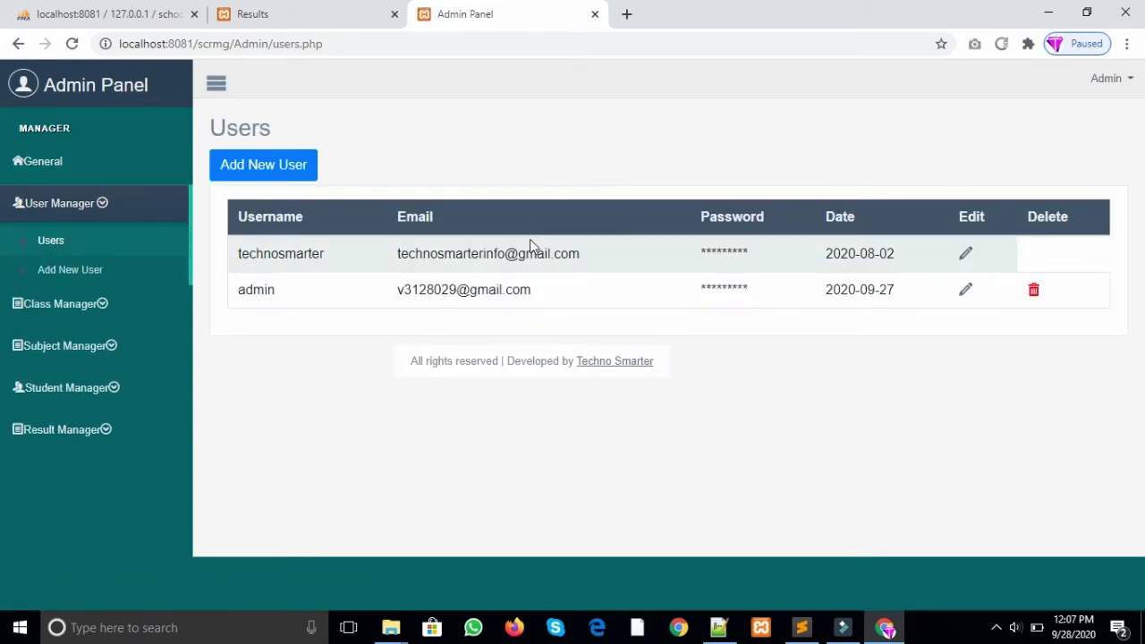
left_click(260, 169)
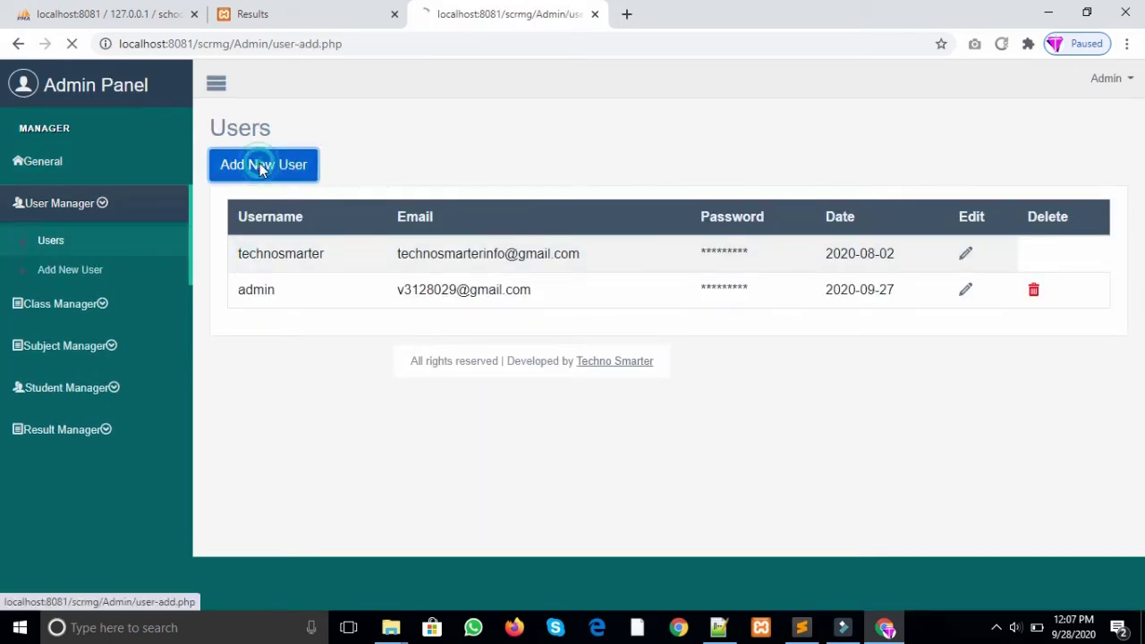
left_click(373, 214)
type("demouser")
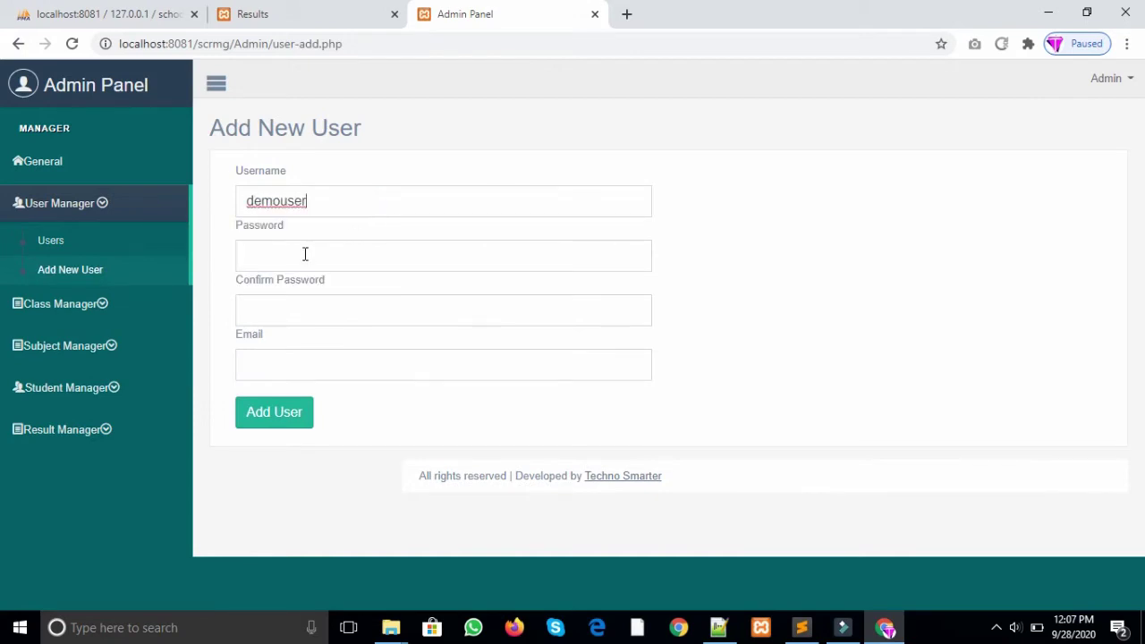
left_click(305, 255)
type("123123456")
left_click(326, 367)
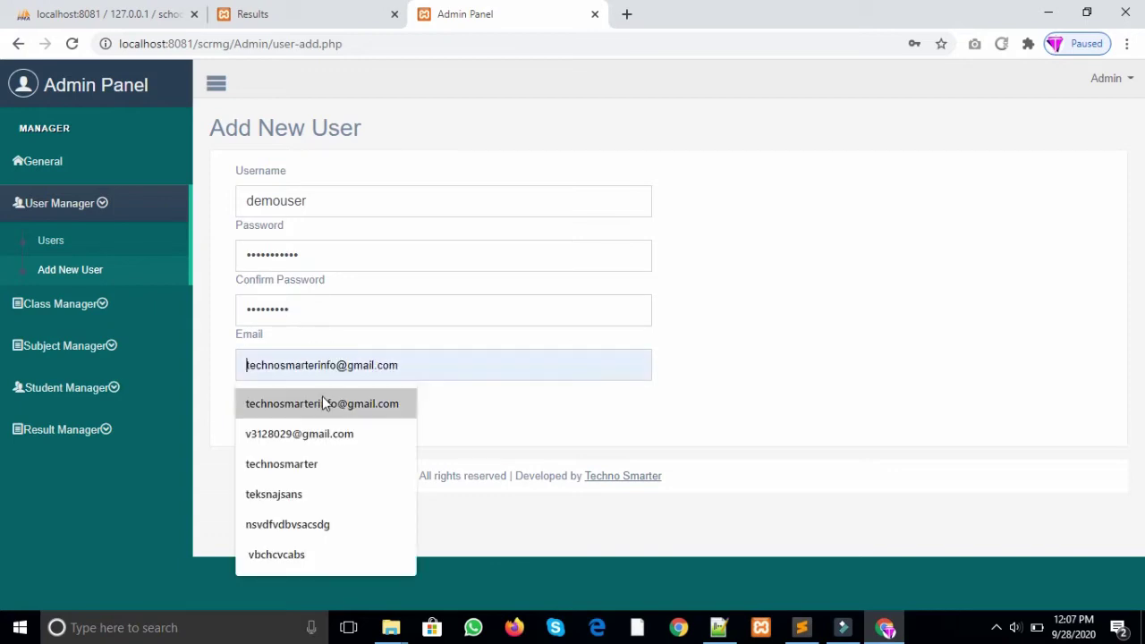
left_click(322, 404)
left_click(286, 401)
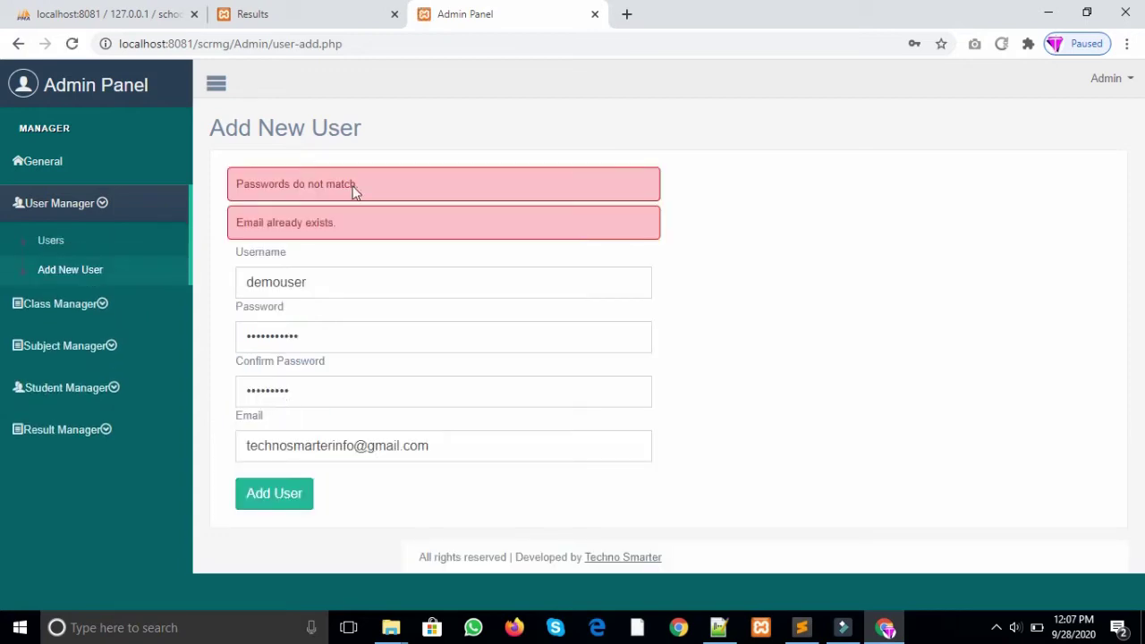
Step: Re-enter the Password and Confirm Password fields after the mismatch error
left_click(363, 183, "shift")
left_click_drag(243, 223, 298, 223)
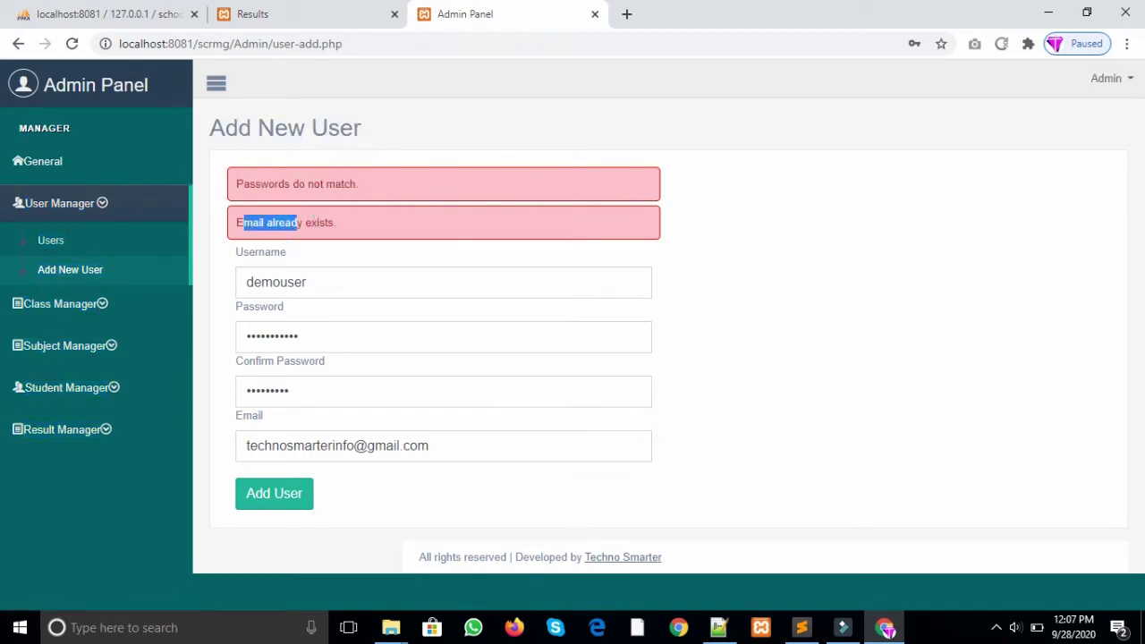
left_click(400, 449)
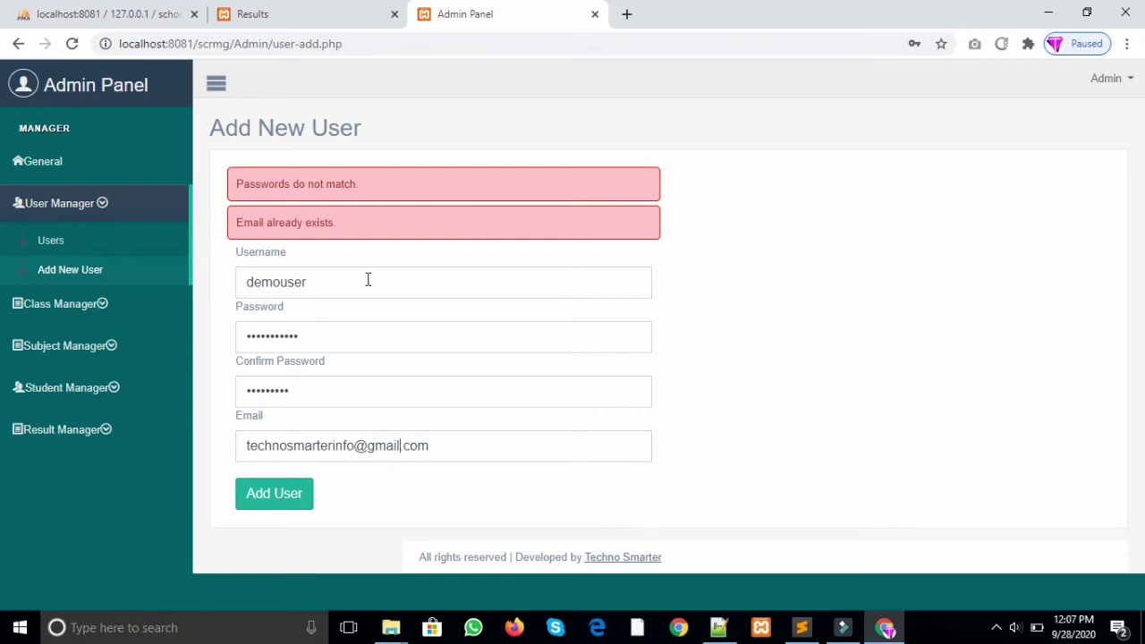
double_click(335, 333)
type("1")
double_click(311, 394)
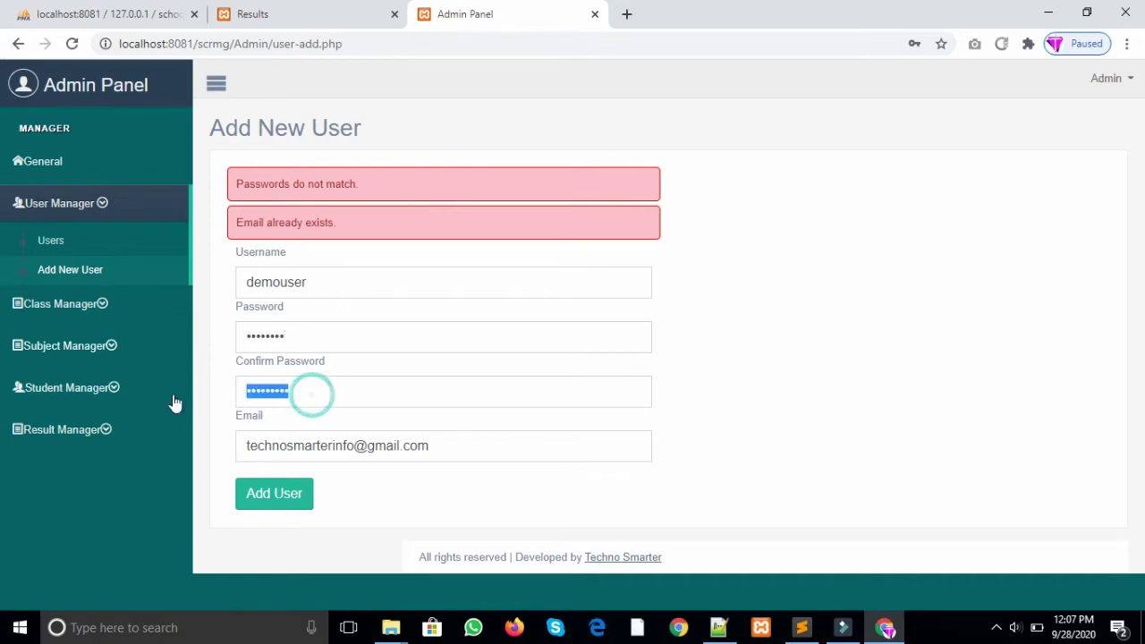
key("BackSpace")
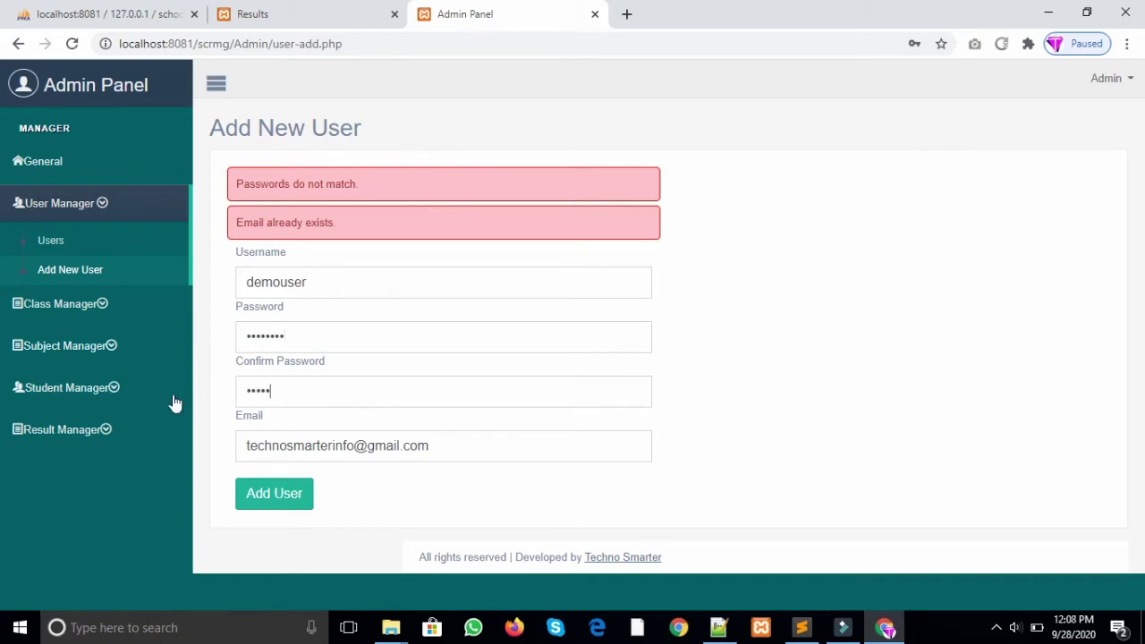
Step: Make the e-mail address unique, add the user, and dismiss Chrome's save-password popup
left_click_drag(449, 442, 204, 449)
left_click(366, 458)
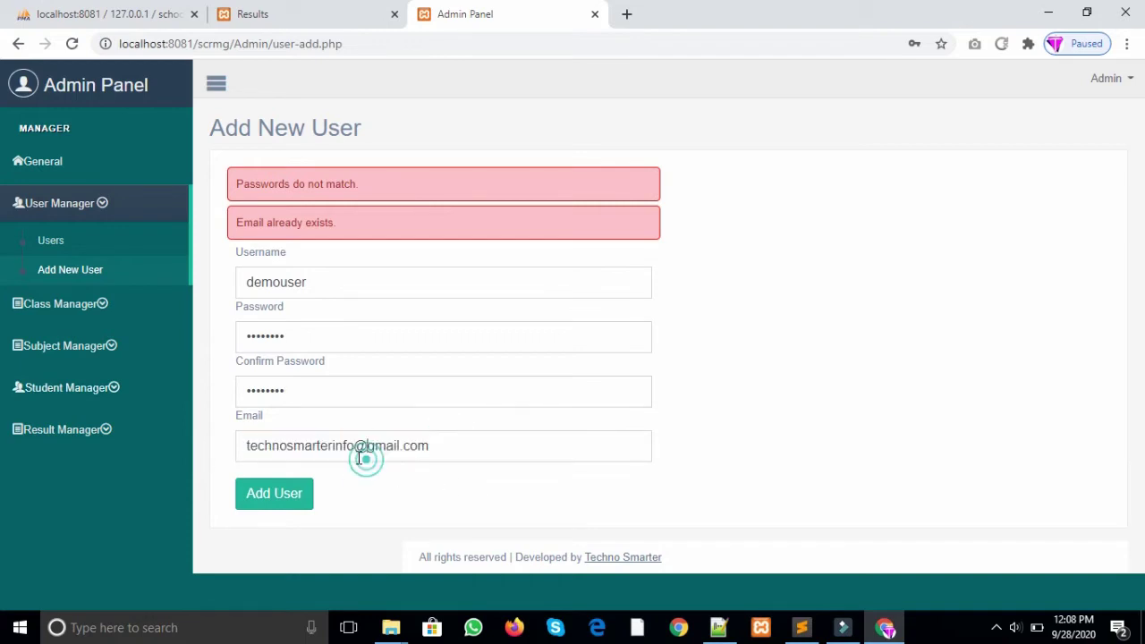
type("1")
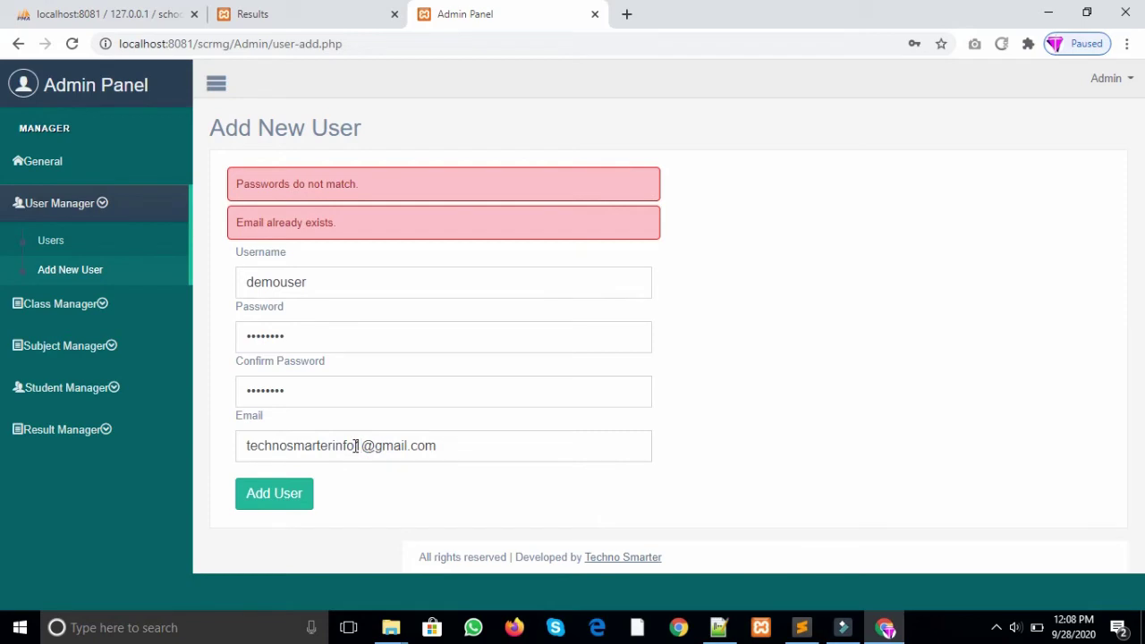
left_click(261, 506)
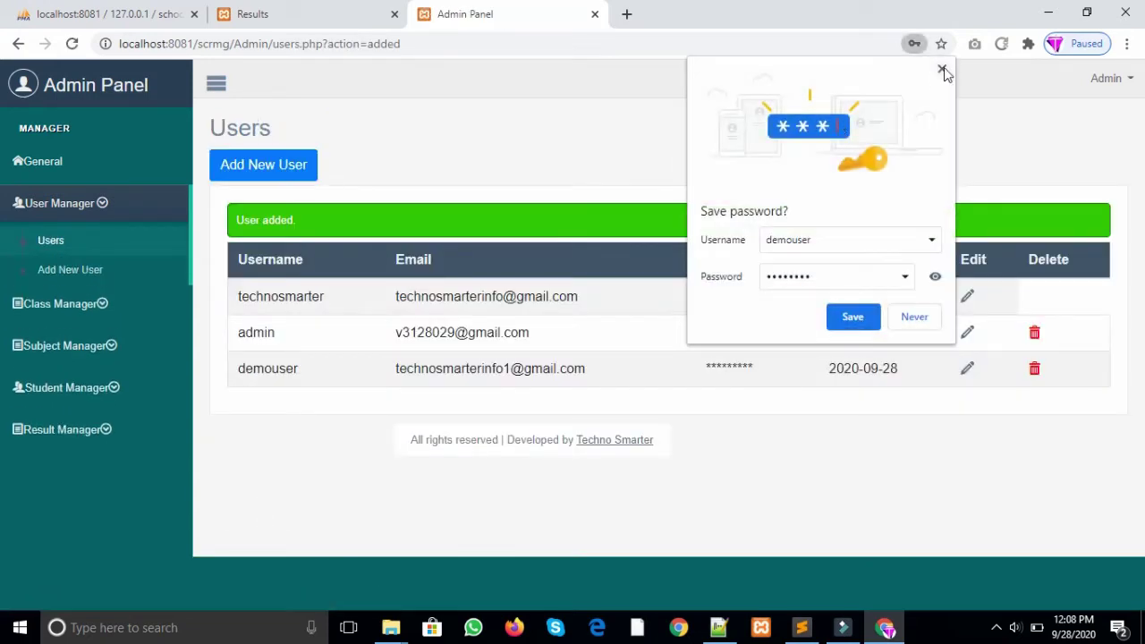
left_click(942, 70)
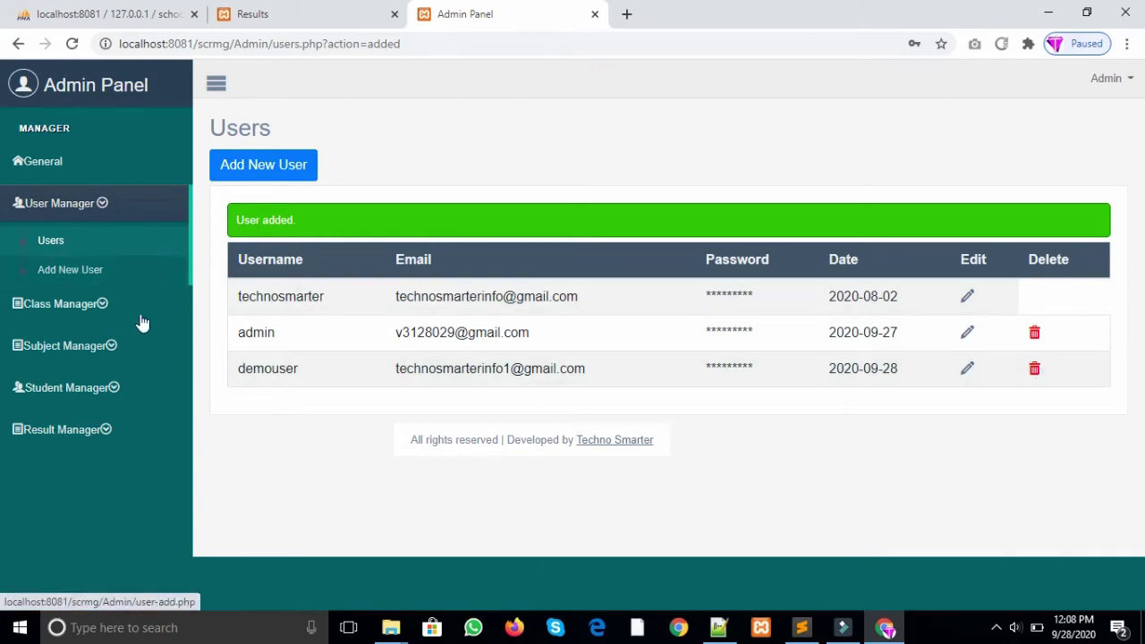
Step: Under Class Manager > Classes, add class 'I' with class number 1 and find it listed
left_click(103, 308)
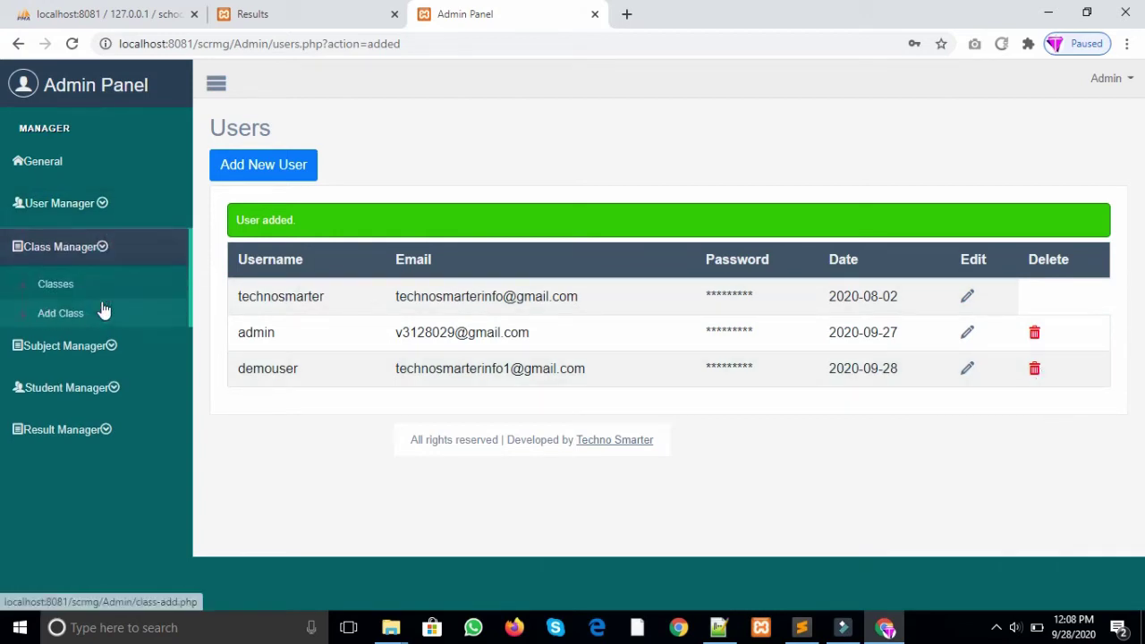
left_click(74, 290)
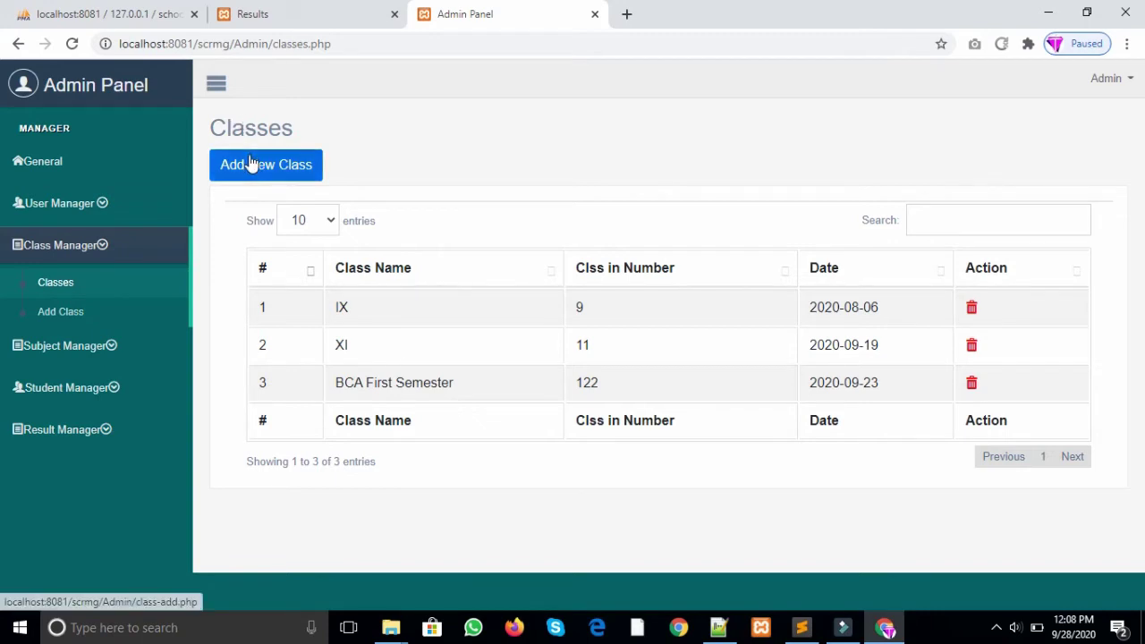
left_click(293, 168)
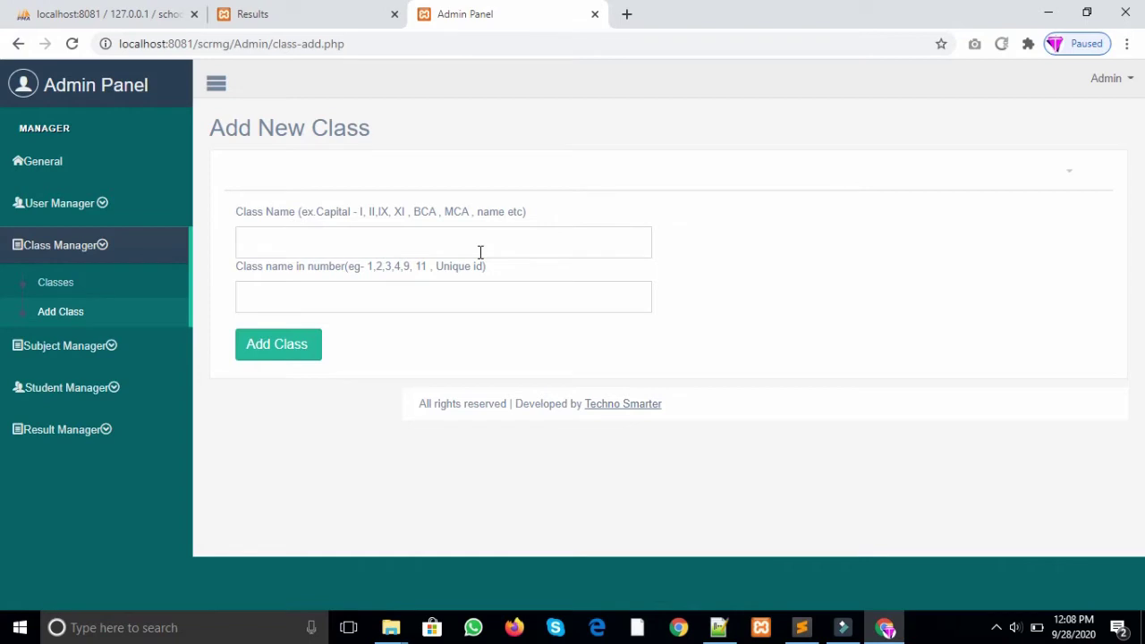
left_click(480, 252)
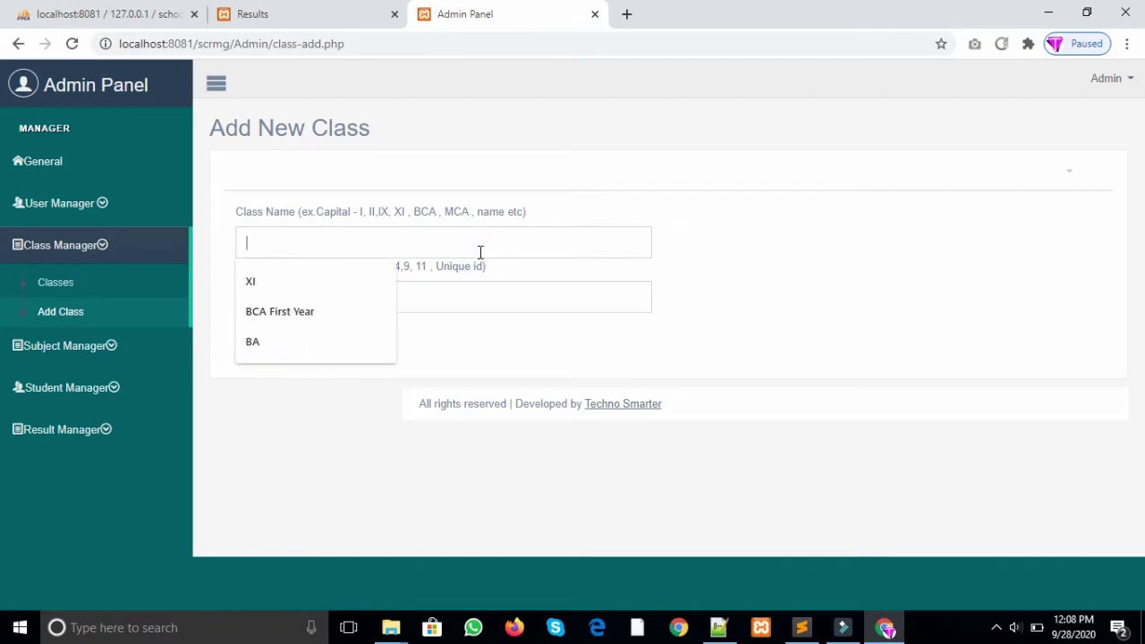
type("I")
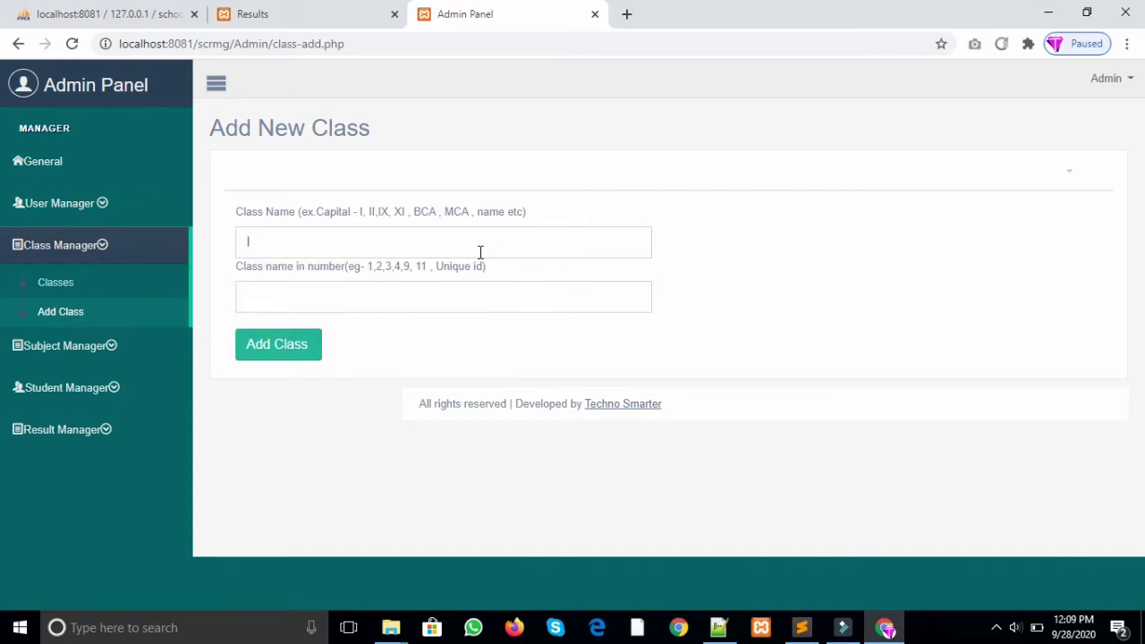
left_click(390, 298)
type("1")
left_click(273, 346)
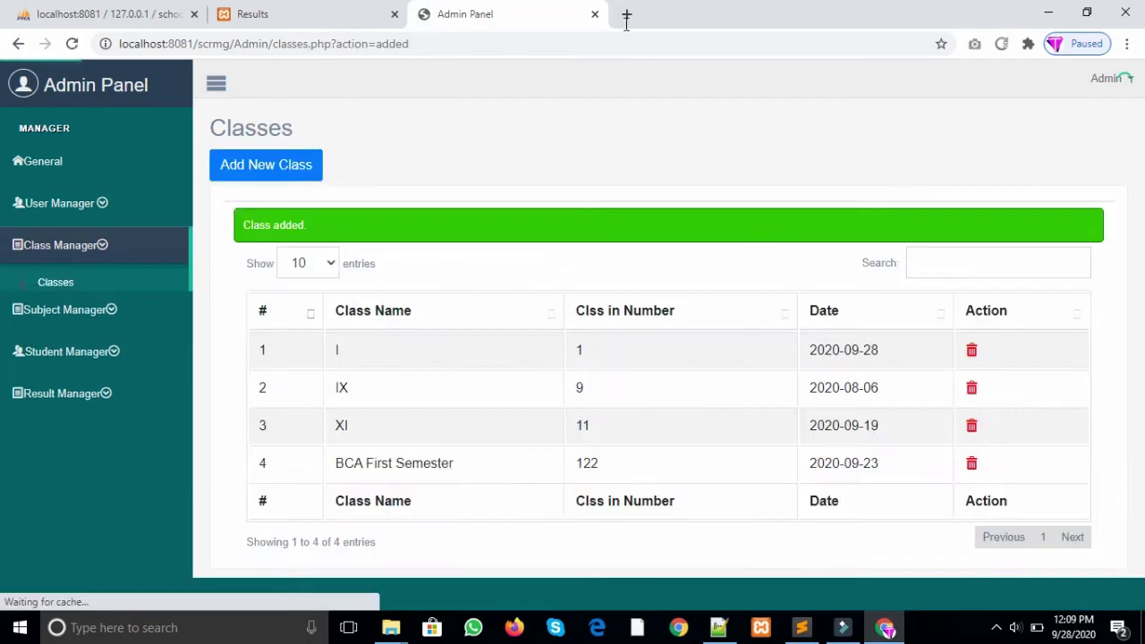
left_click(334, 355)
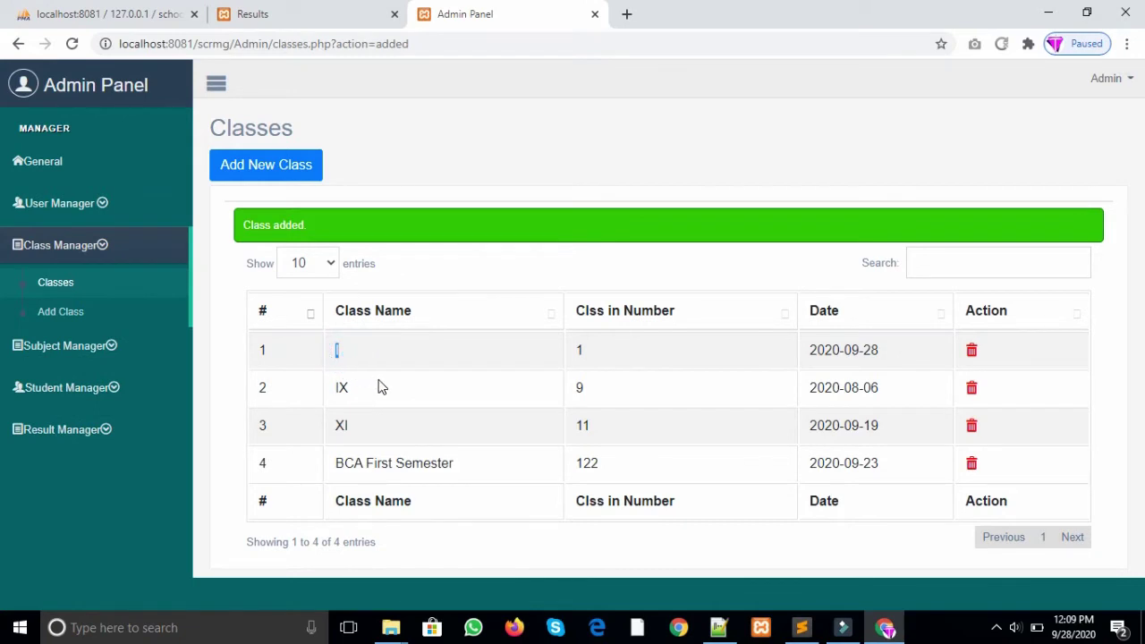
Step: Add class 'BA First Year' with class number 133 and highlight it in the class list
left_click(259, 167)
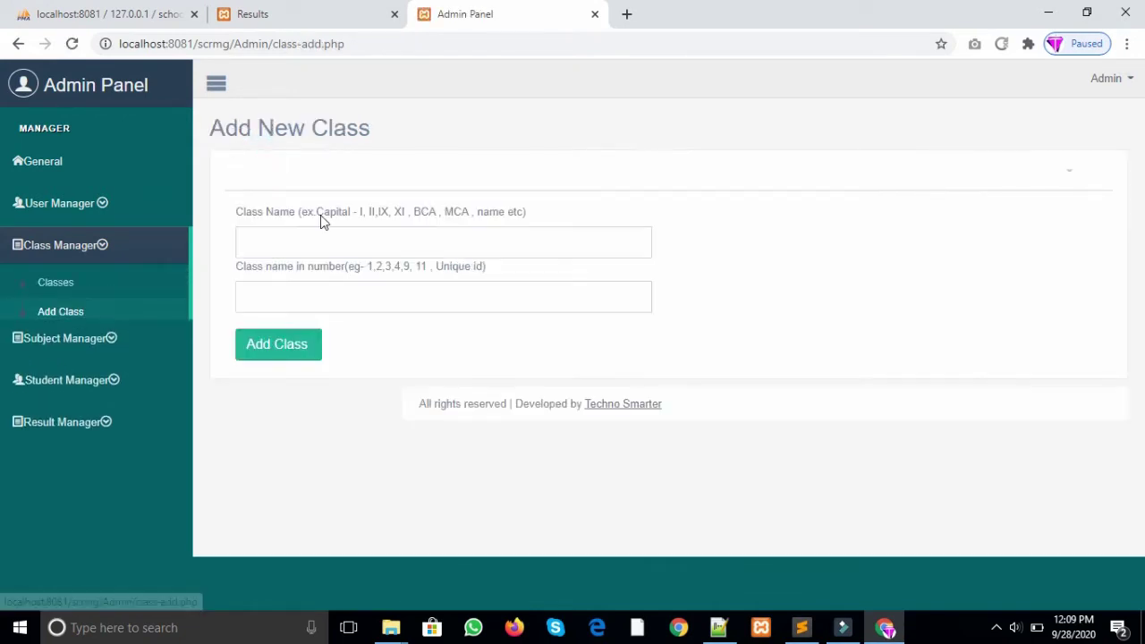
left_click(335, 239)
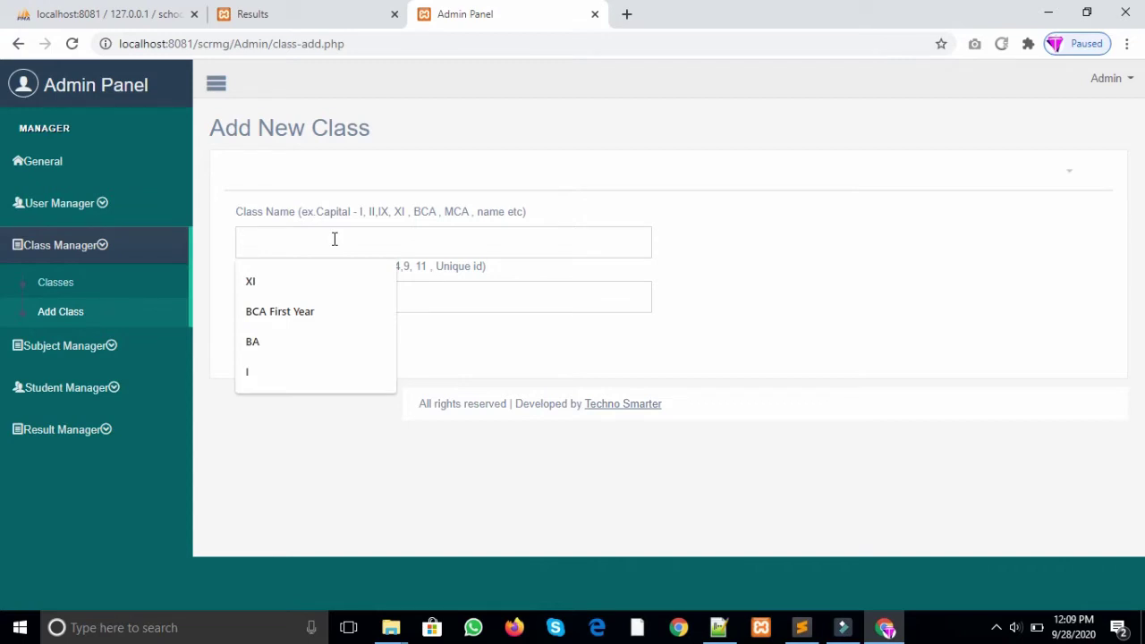
type("BA F")
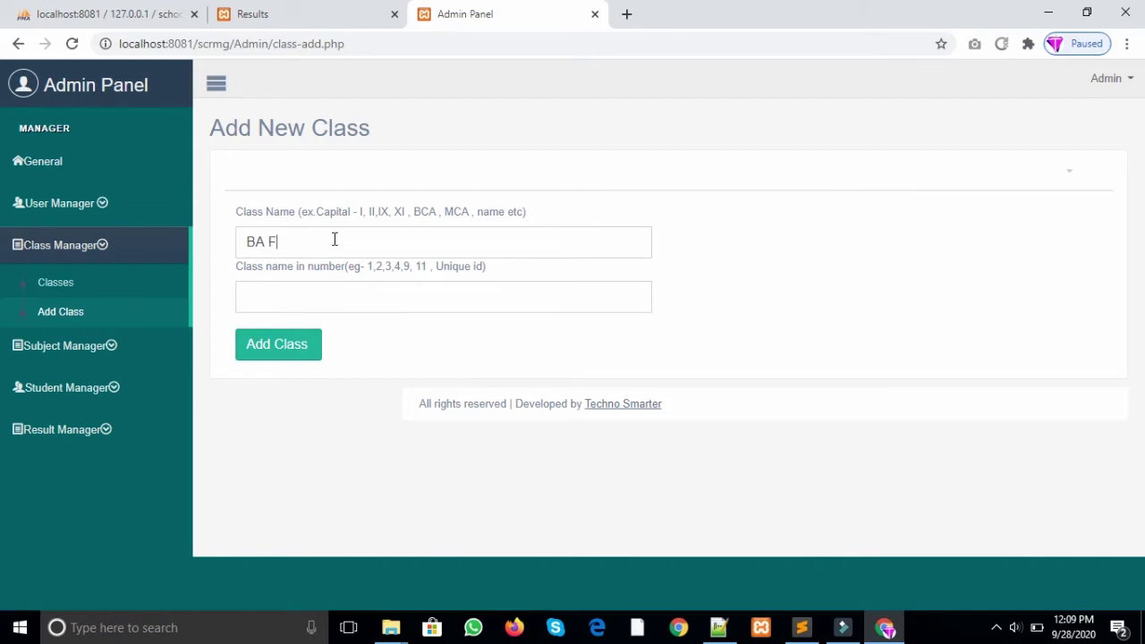
type("irst year")
left_click(307, 240)
key("BackSpace")
type("Y")
left_click(351, 289)
type("33")
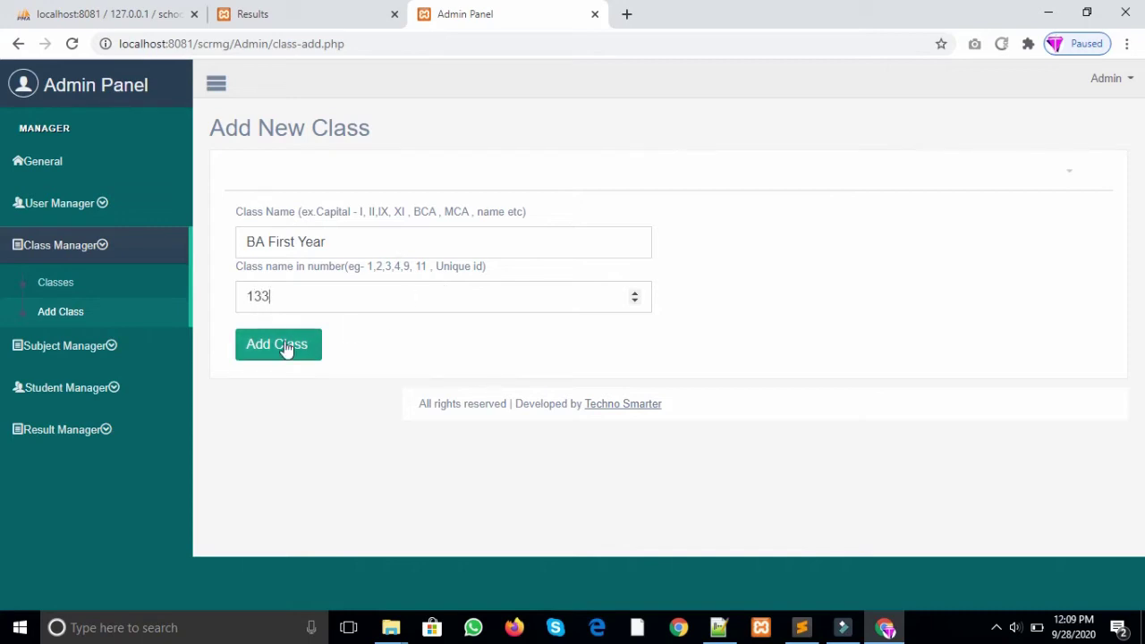
left_click(285, 348)
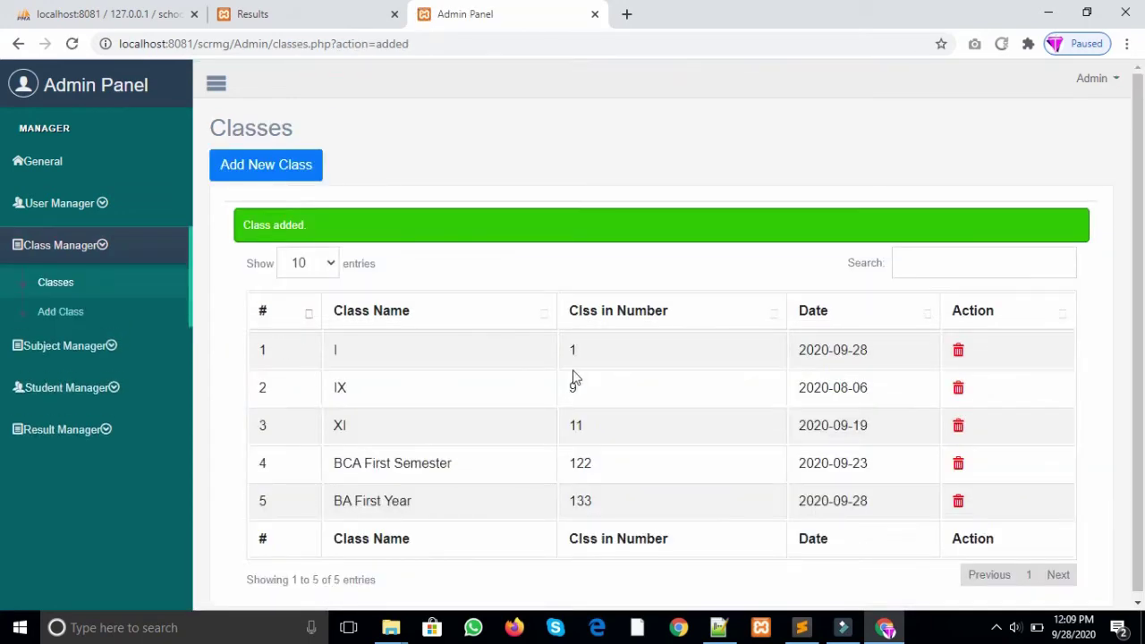
left_click_drag(422, 503, 329, 505)
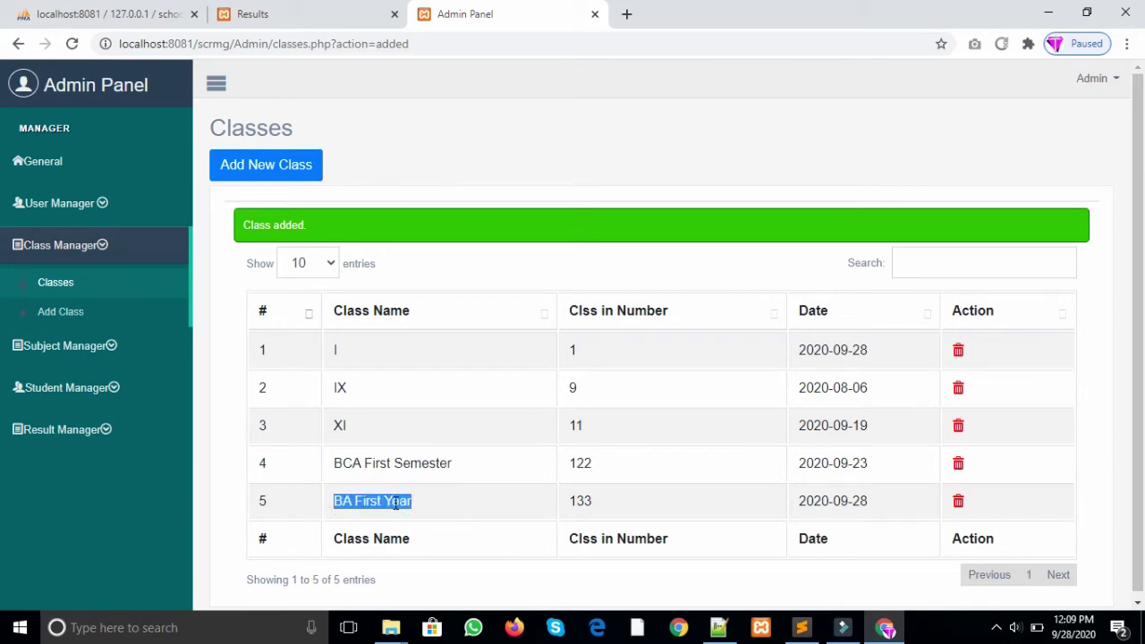
left_click(105, 359)
Step: Open the subjects list and scroll through it
left_click(83, 338)
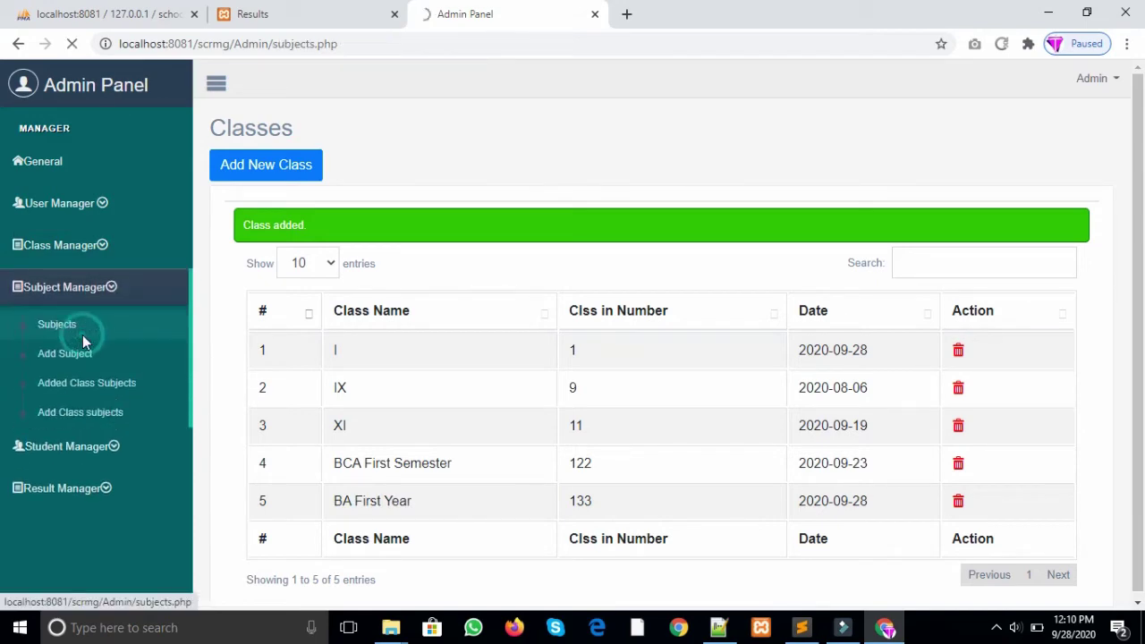
left_click_drag(1140, 286, 1143, 315)
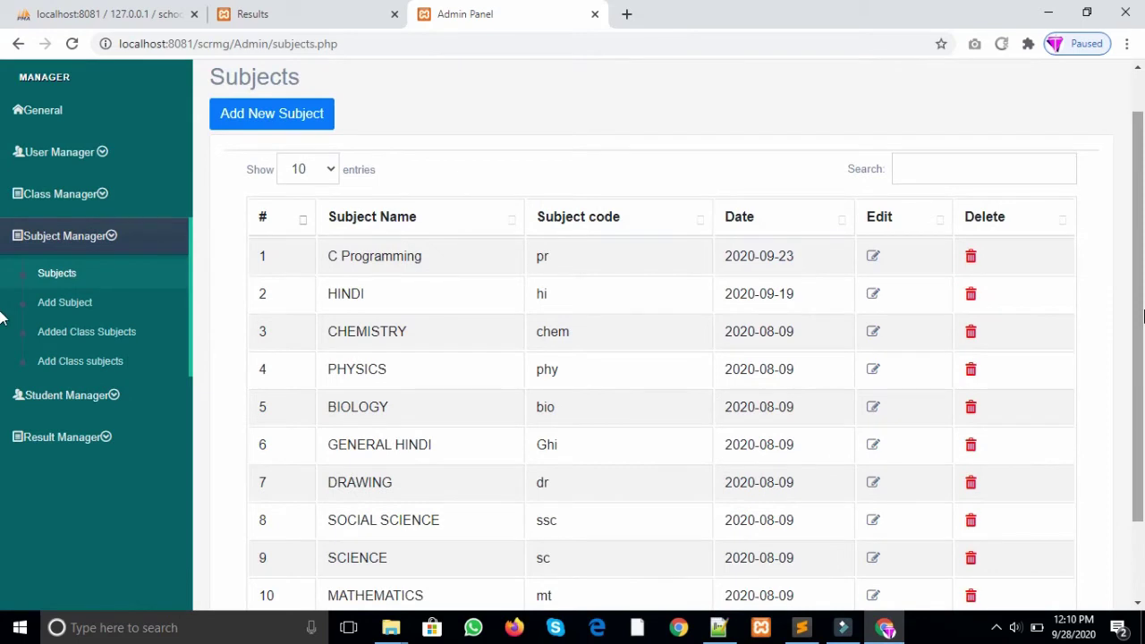
scroll(1136, 309, "down", 3)
scroll(1137, 358, "up", 4)
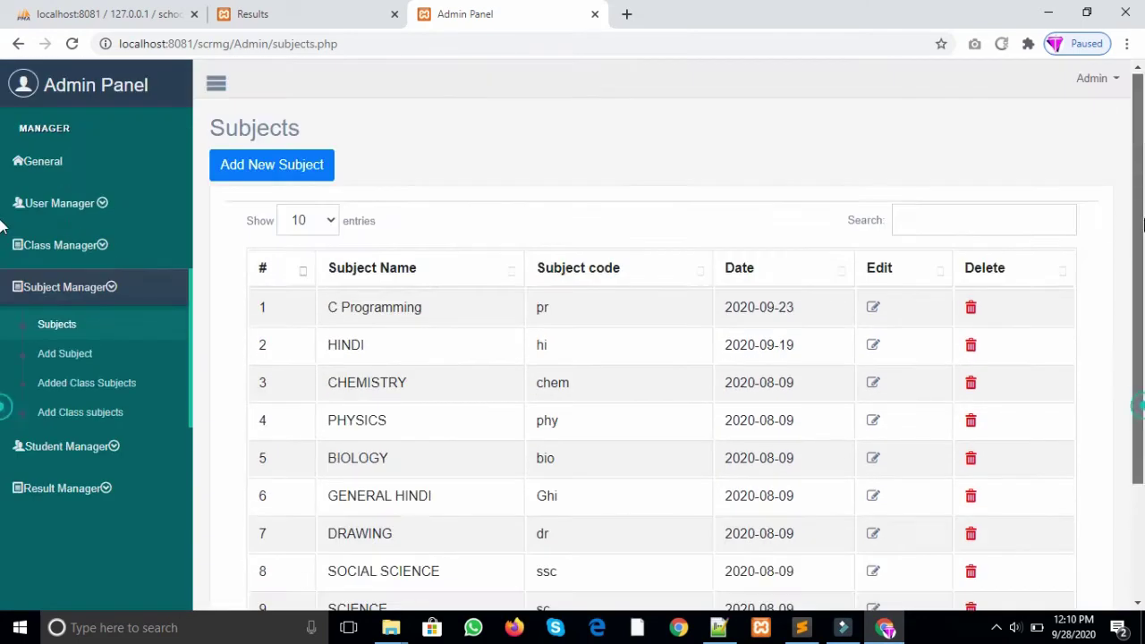
Step: Add subject Computer with code cmp, then return to the list from its edit page
left_click(294, 174)
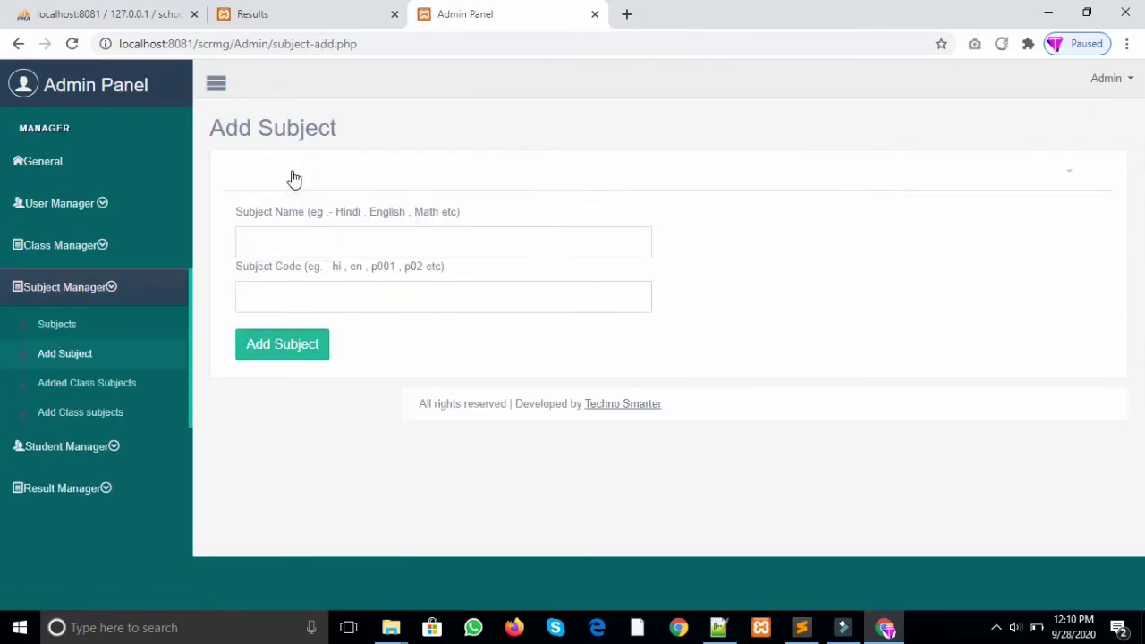
left_click(333, 245)
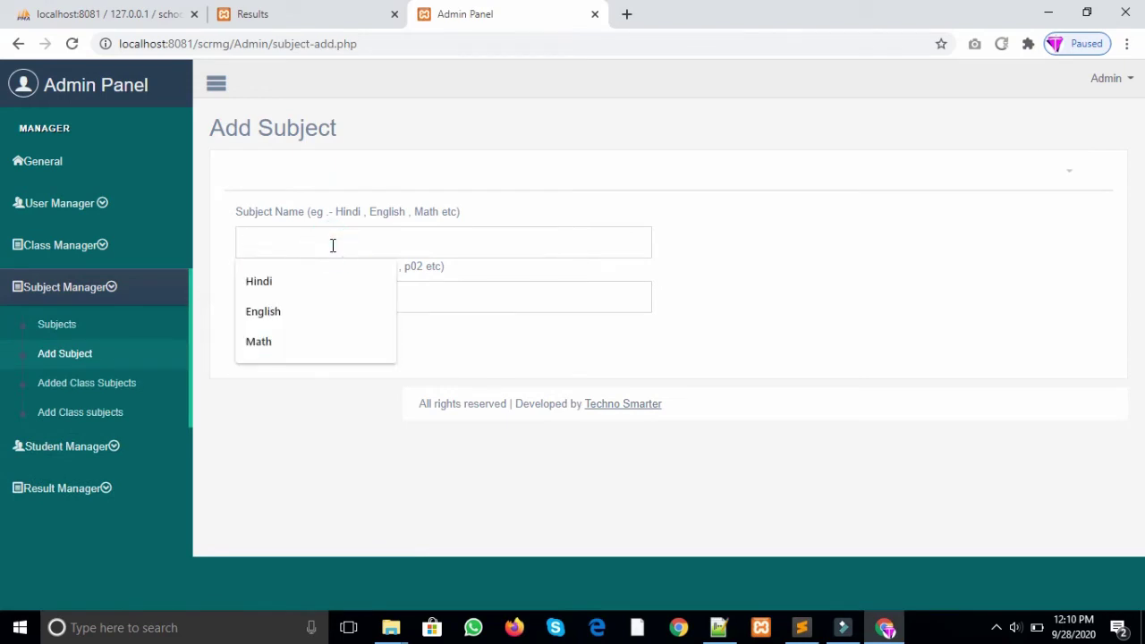
type("C")
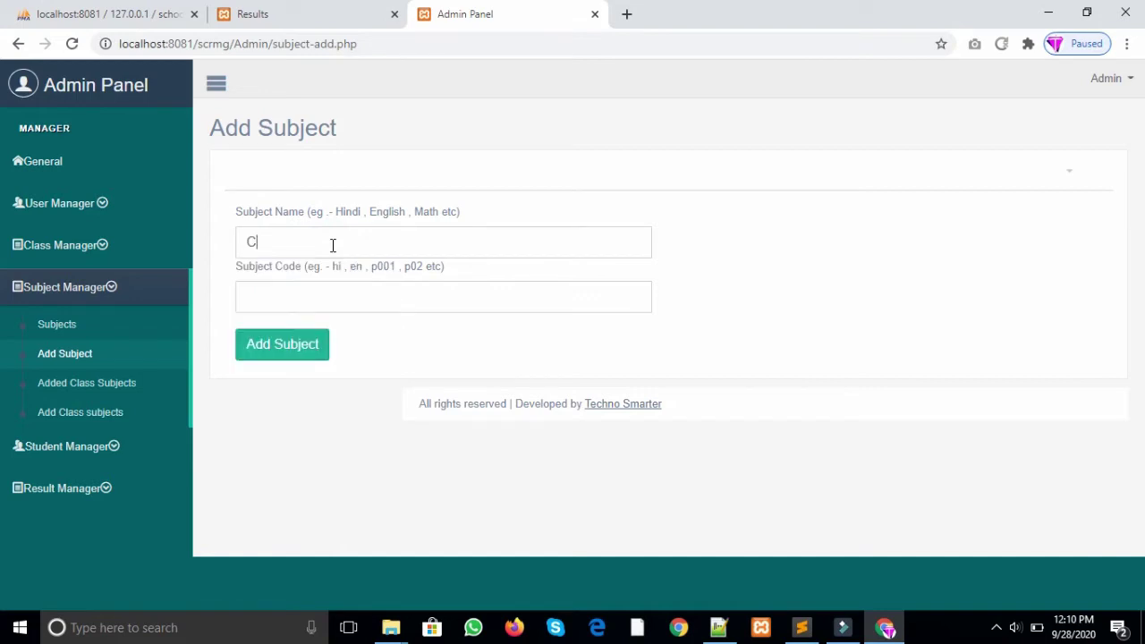
type("omputer")
left_click(353, 302)
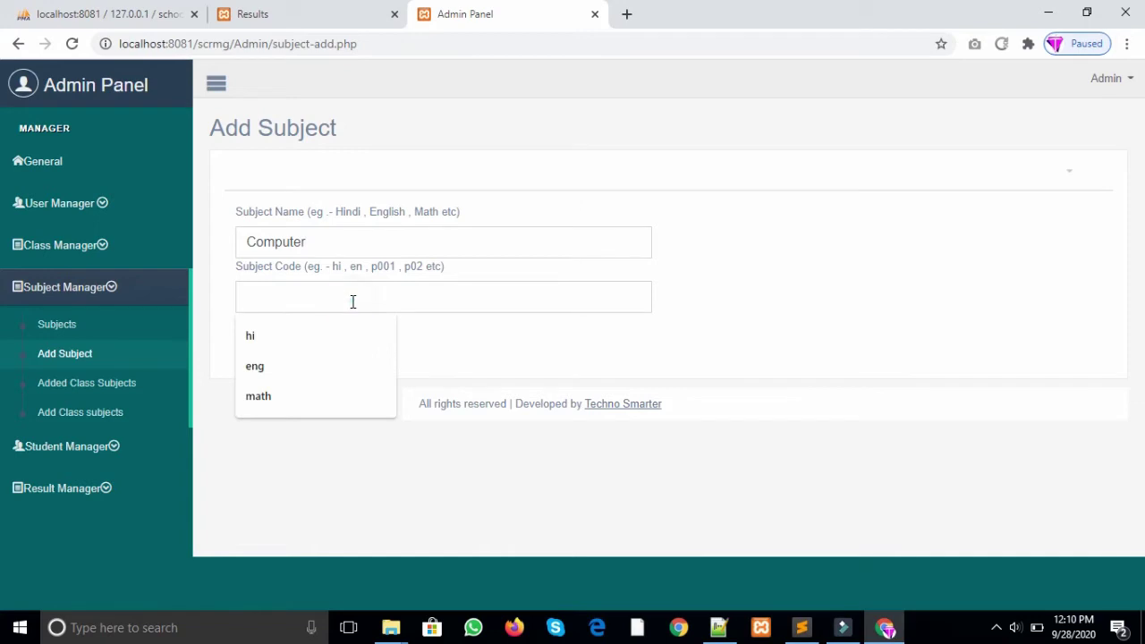
type("cmp")
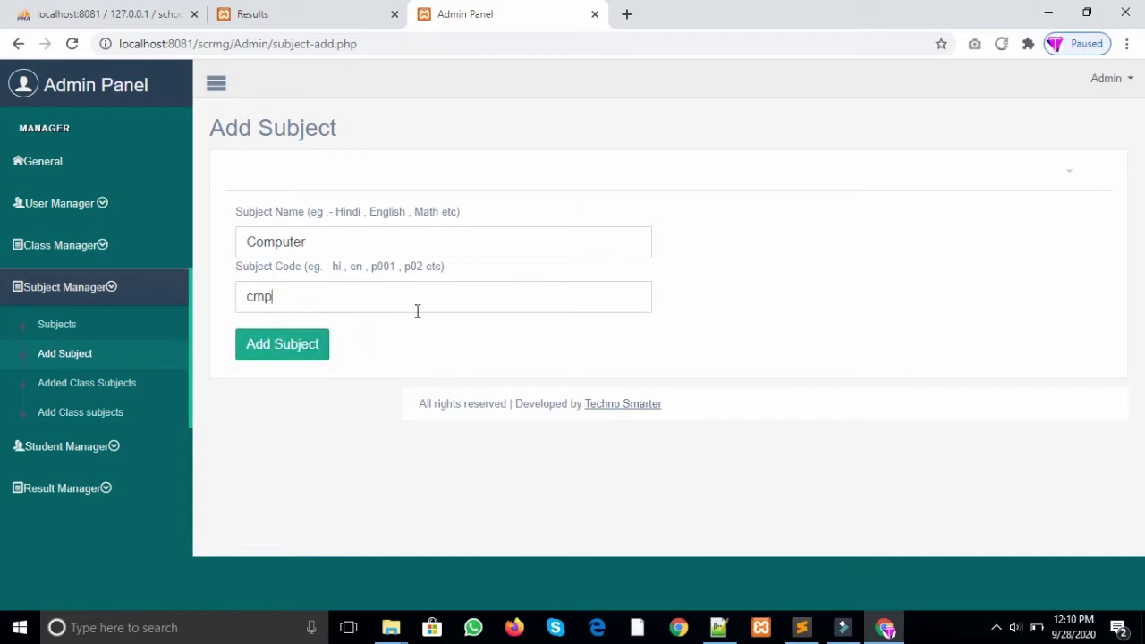
left_click(307, 350)
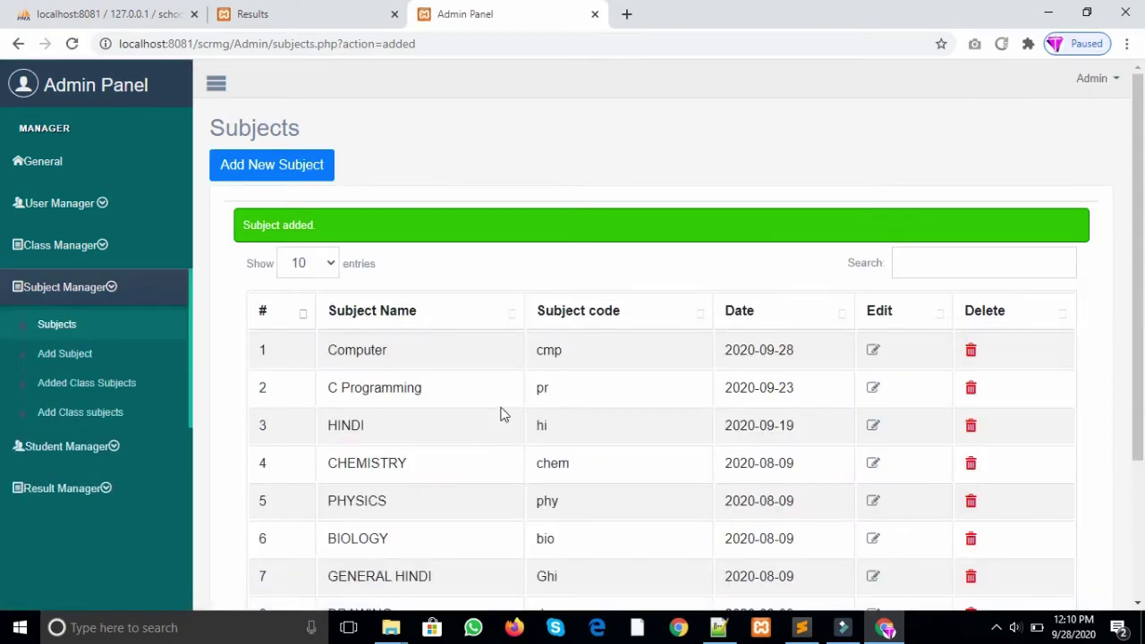
left_click(875, 352)
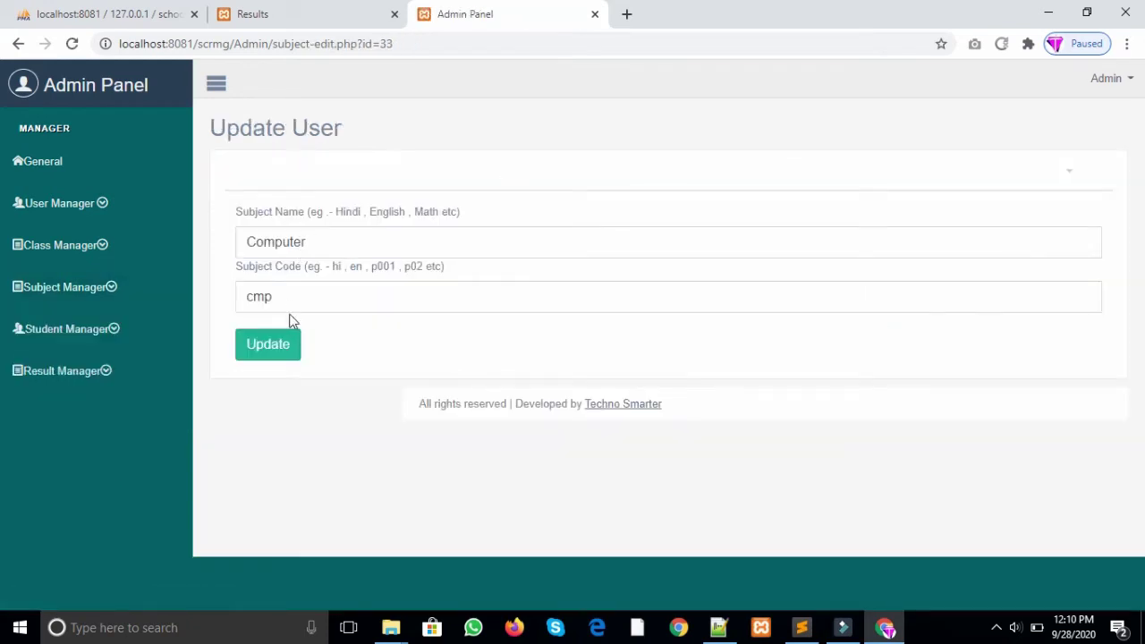
left_click(18, 43)
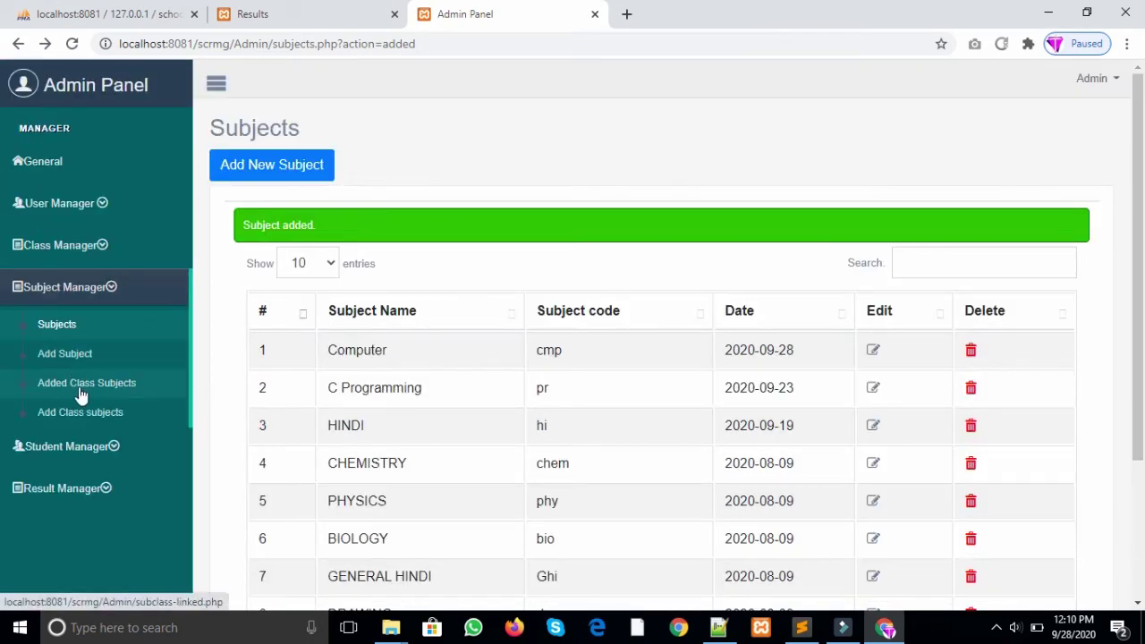
Step: Link ENGLISH to class BA First Year - 133
left_click(79, 388)
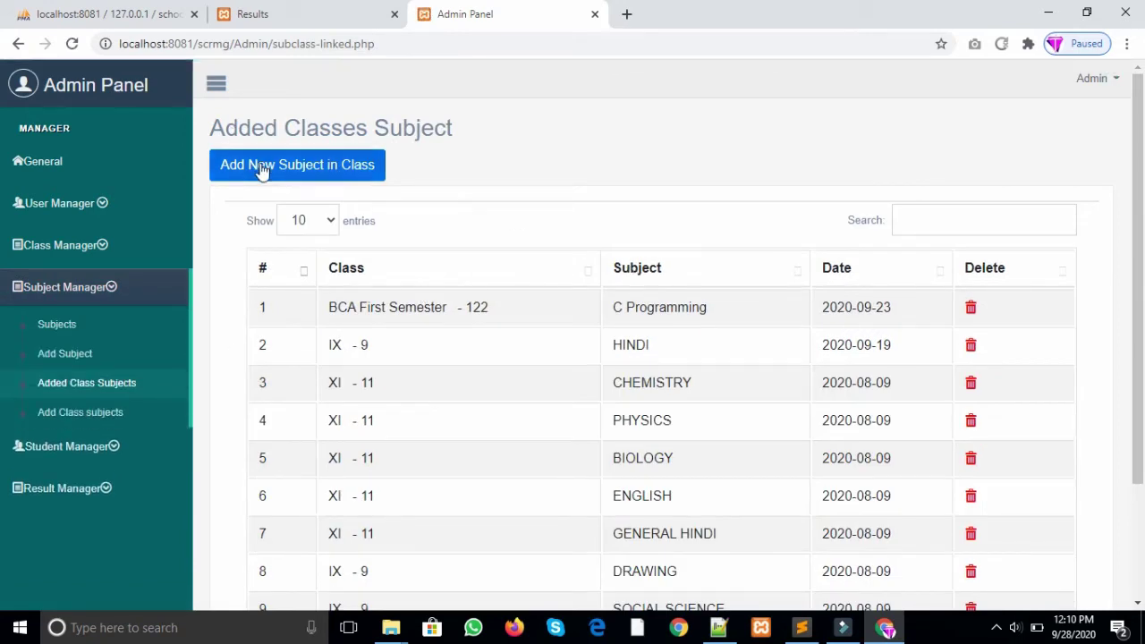
left_click(325, 161)
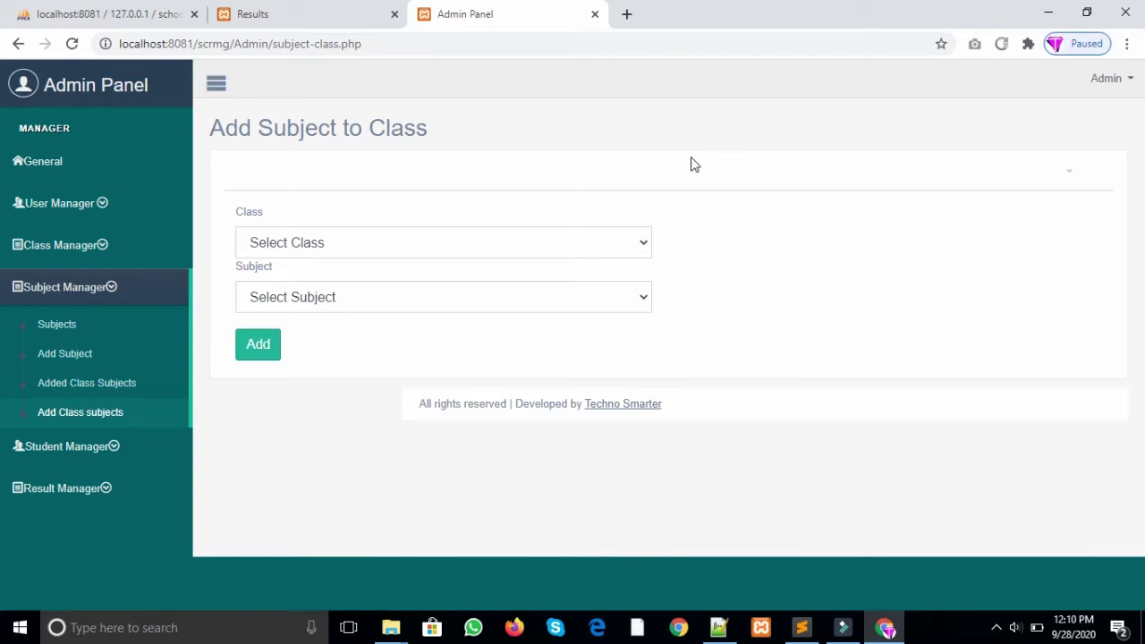
left_click(599, 234)
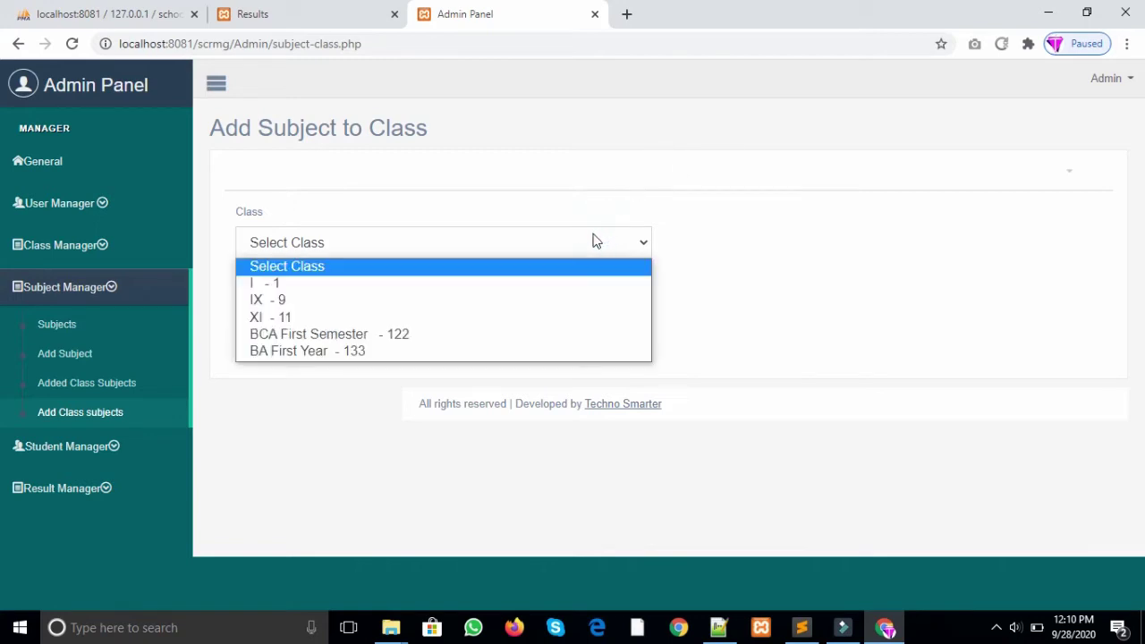
left_click(367, 356)
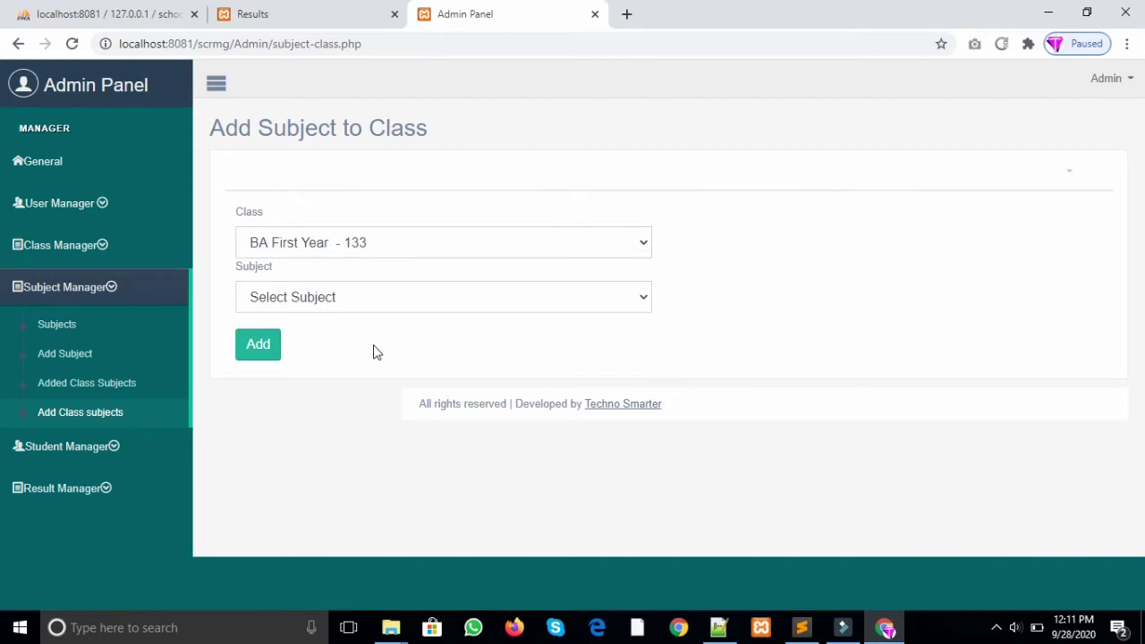
left_click(389, 304)
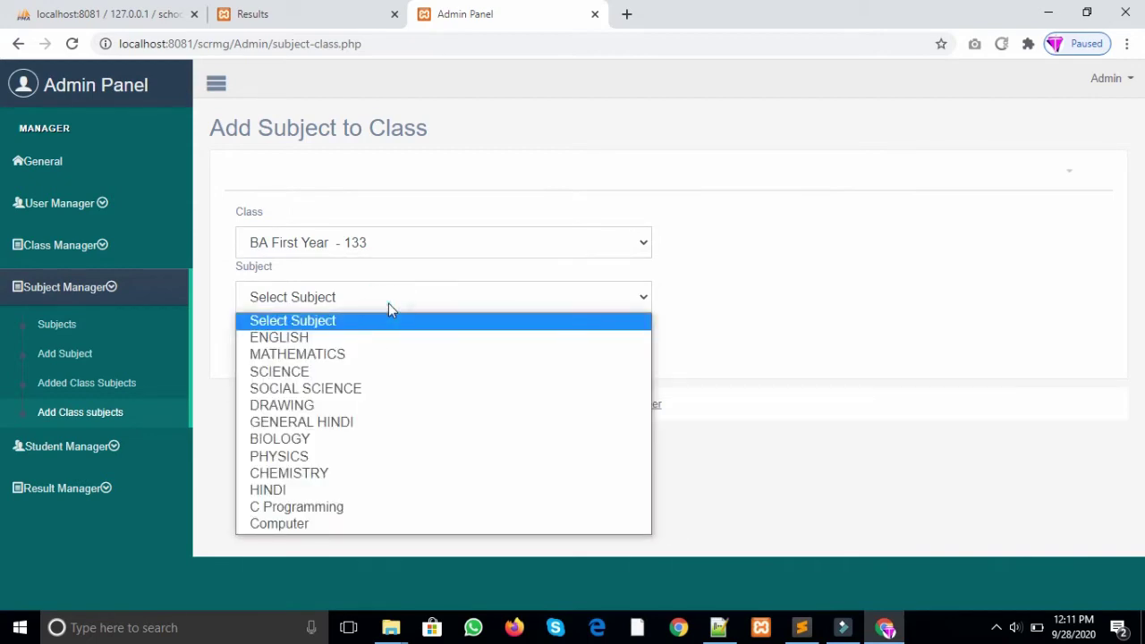
left_click(344, 337)
left_click(260, 354)
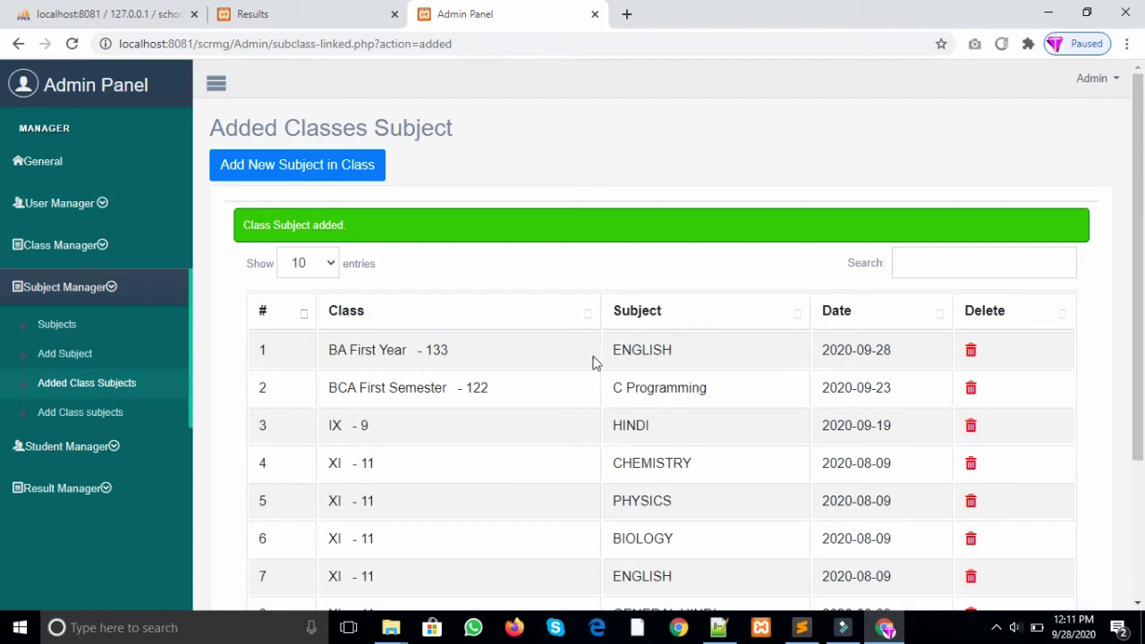
Step: Link HINDI to class BA First Year - 133 as well
left_click(328, 166)
left_click(349, 242)
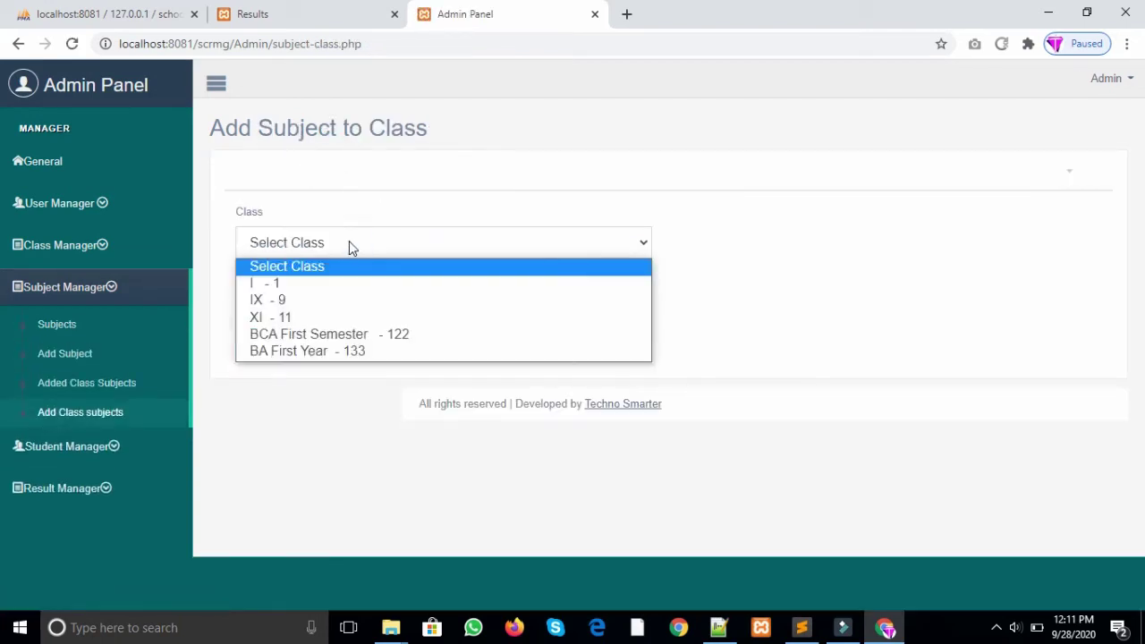
left_click(337, 350)
left_click(332, 296)
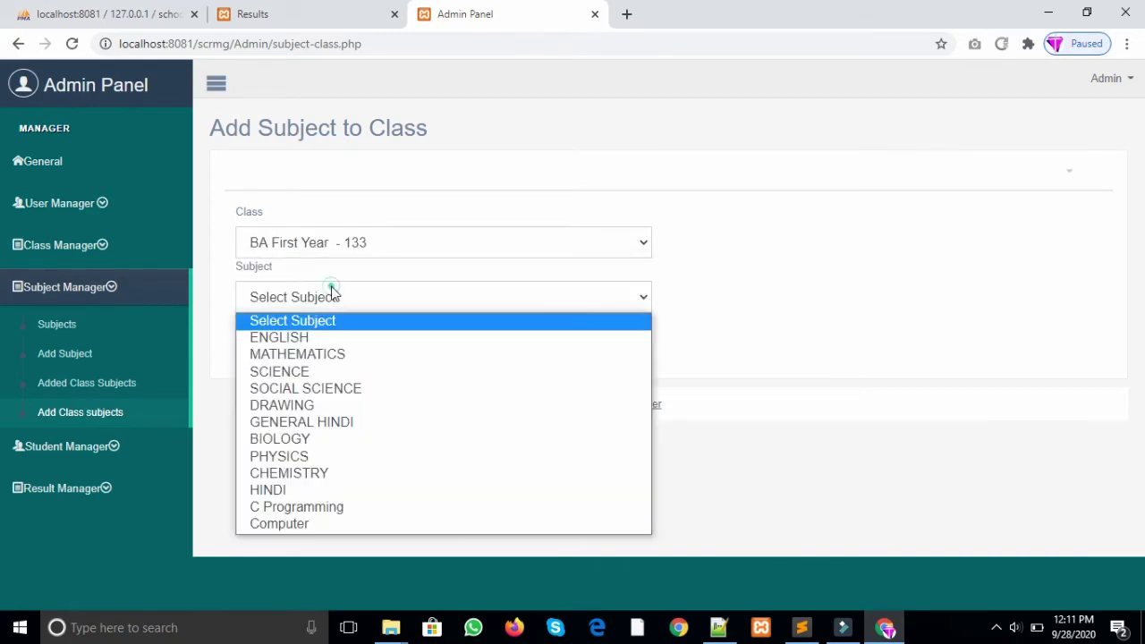
left_click(344, 488)
left_click(257, 347)
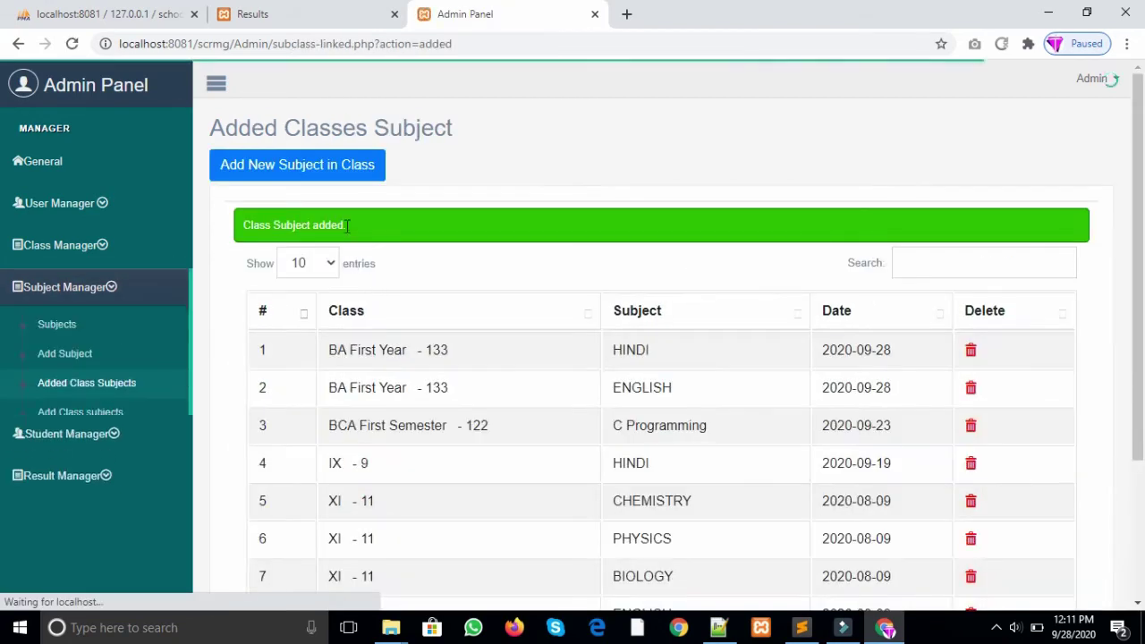
Step: Link DRAWING to class BA First Year - 133
left_click(328, 161)
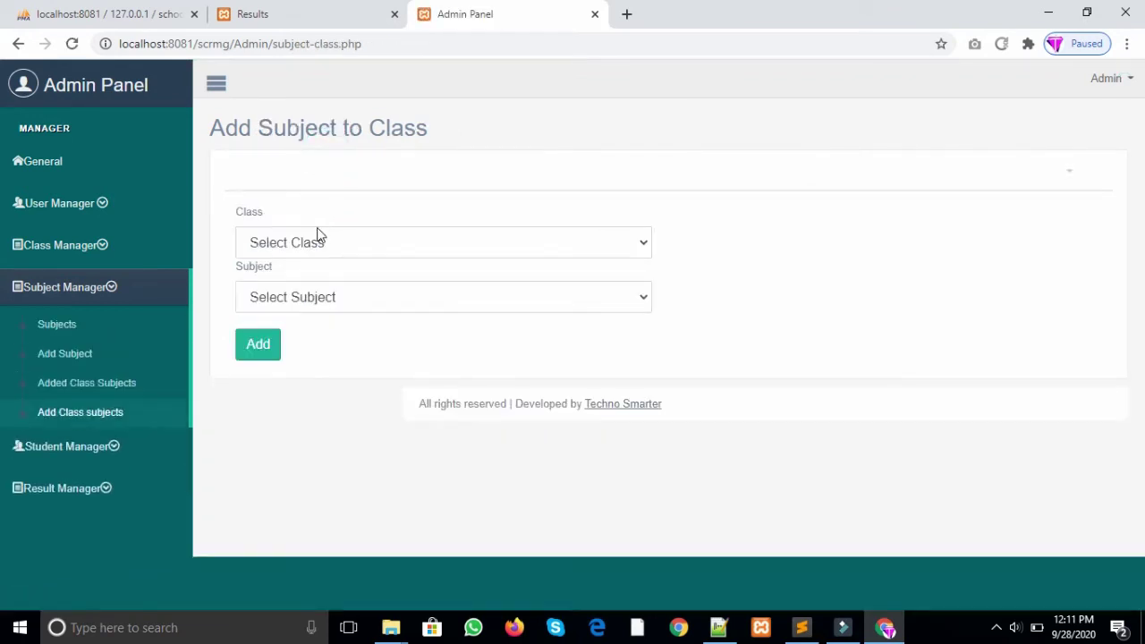
left_click(384, 241)
left_click(348, 352)
left_click(321, 297)
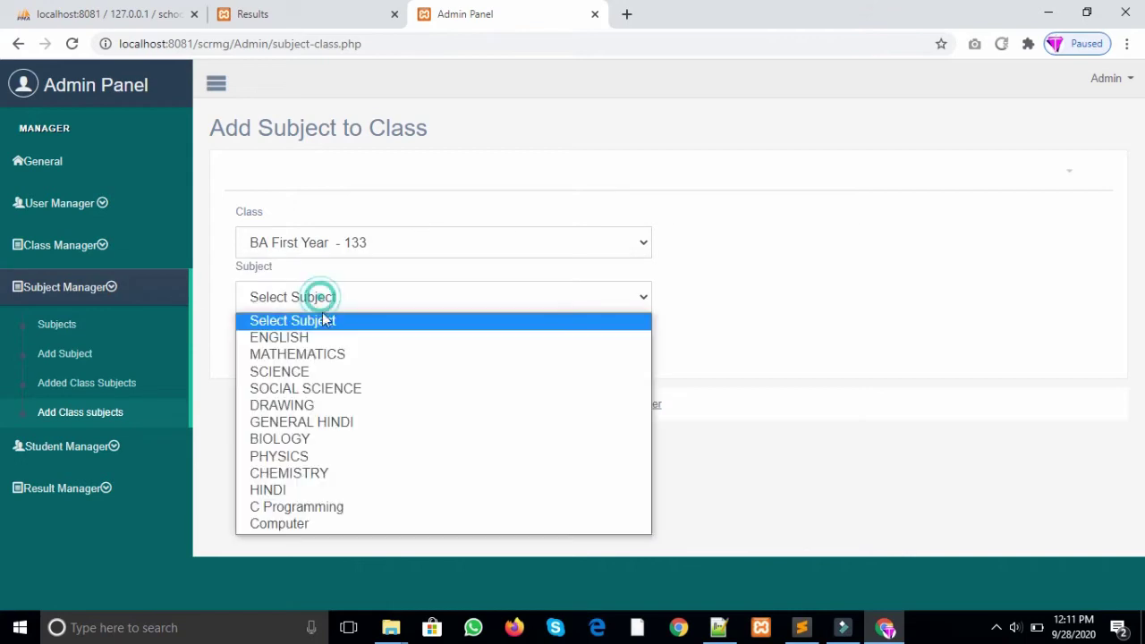
left_click(330, 408)
left_click(271, 351)
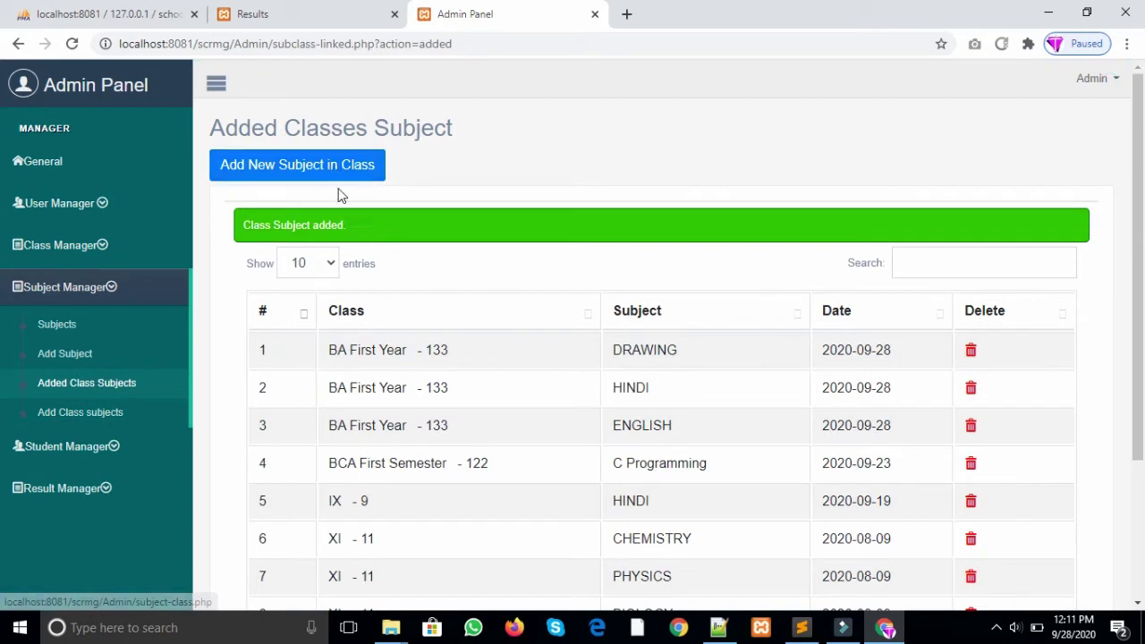
Step: Try linking DRAWING to BA First Year - 133 again, though it is already linked
left_click(332, 167)
left_click(330, 254)
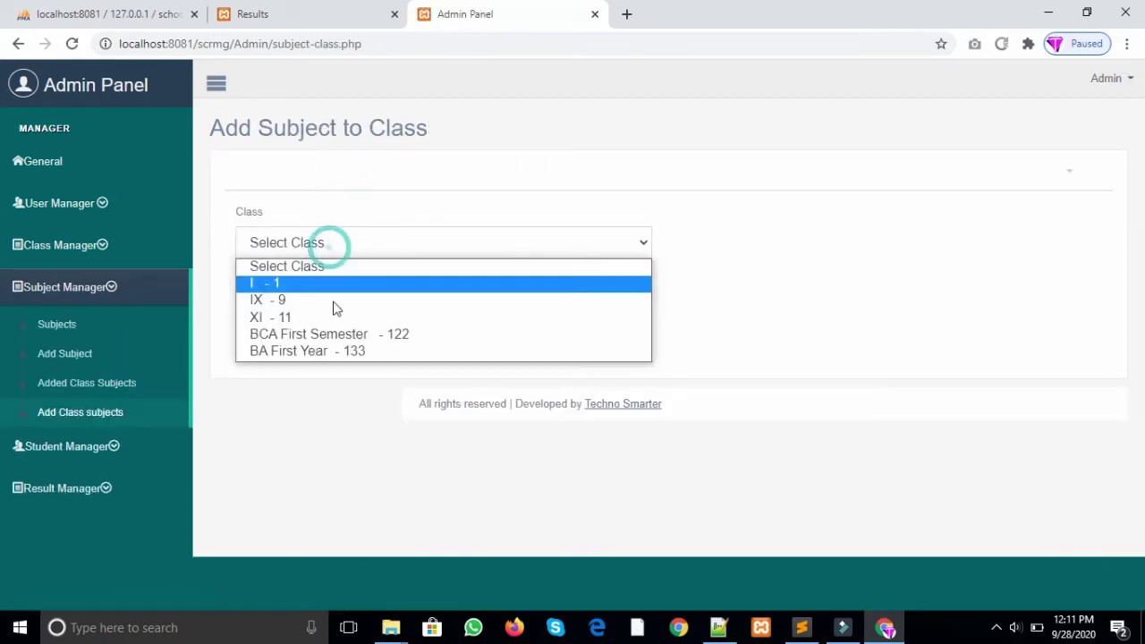
left_click(334, 353)
left_click(322, 295)
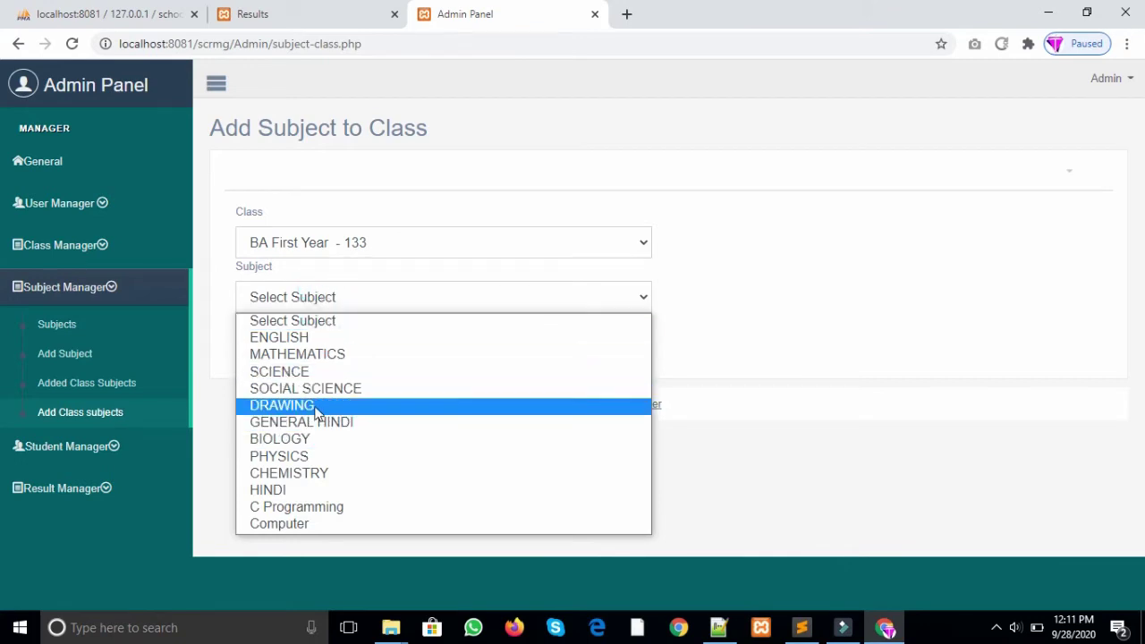
left_click(313, 406)
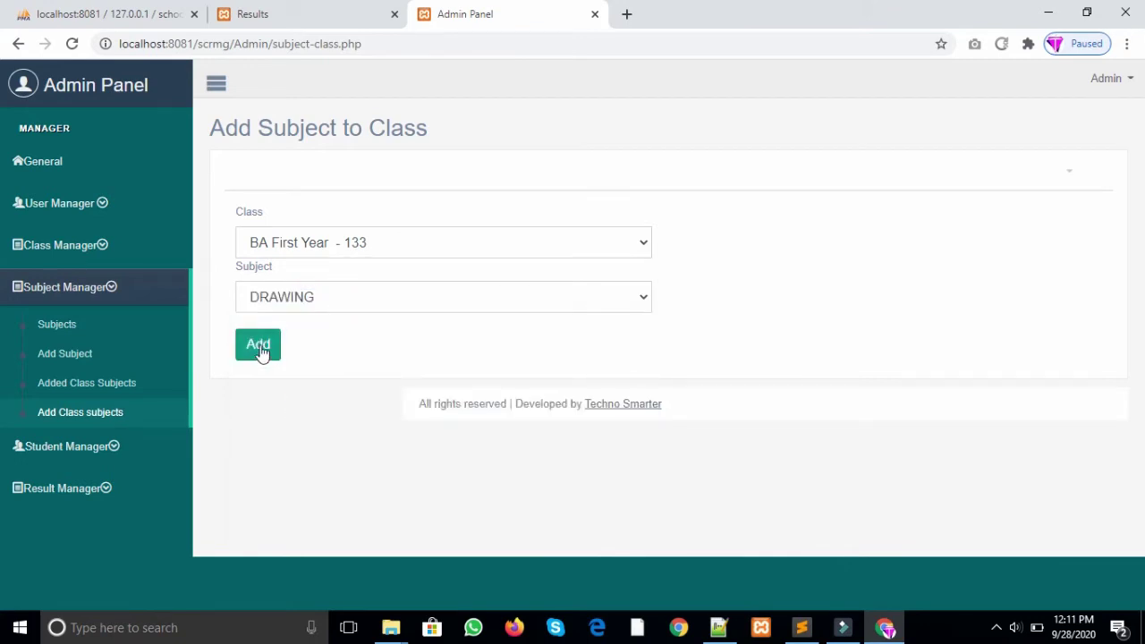
left_click(260, 349)
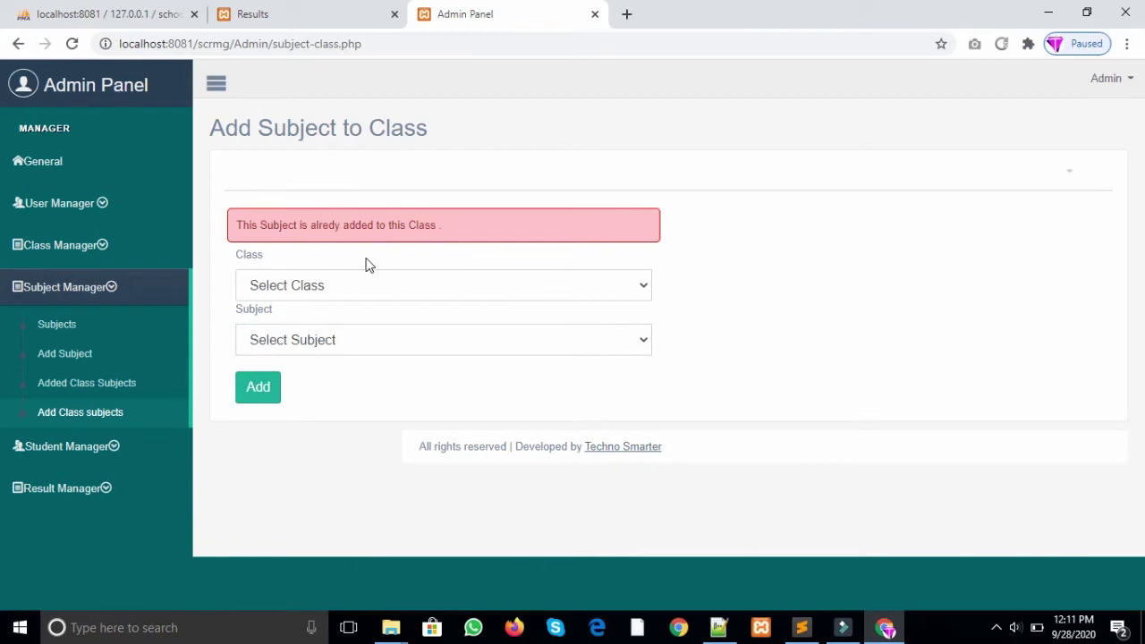
Step: Link Computer to class BA First Year - 133
left_click(340, 291)
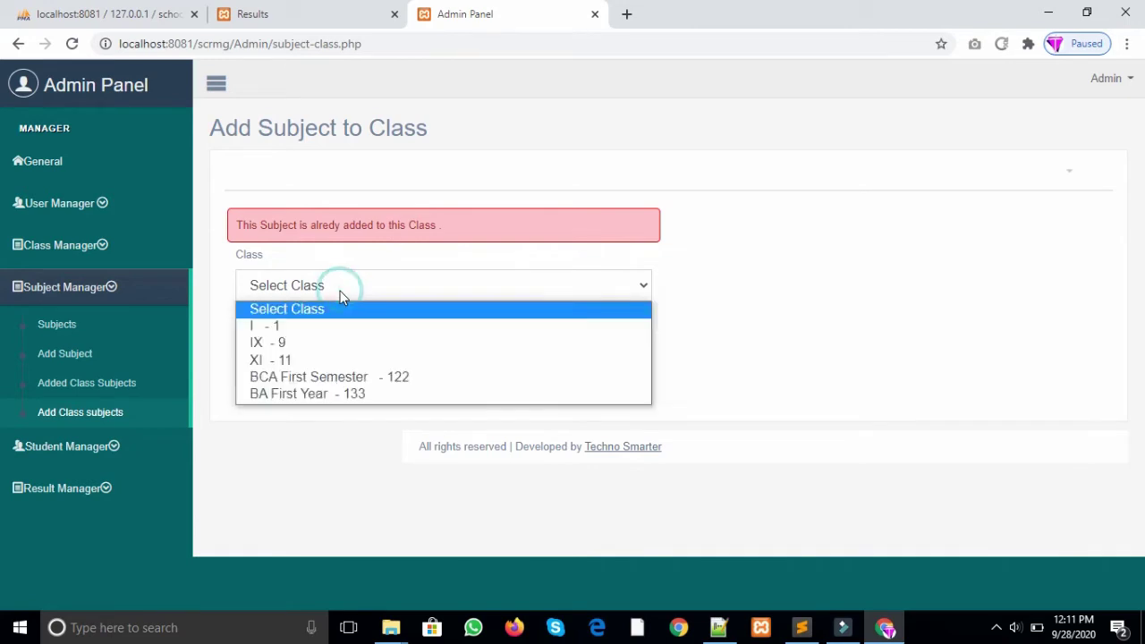
left_click(328, 396)
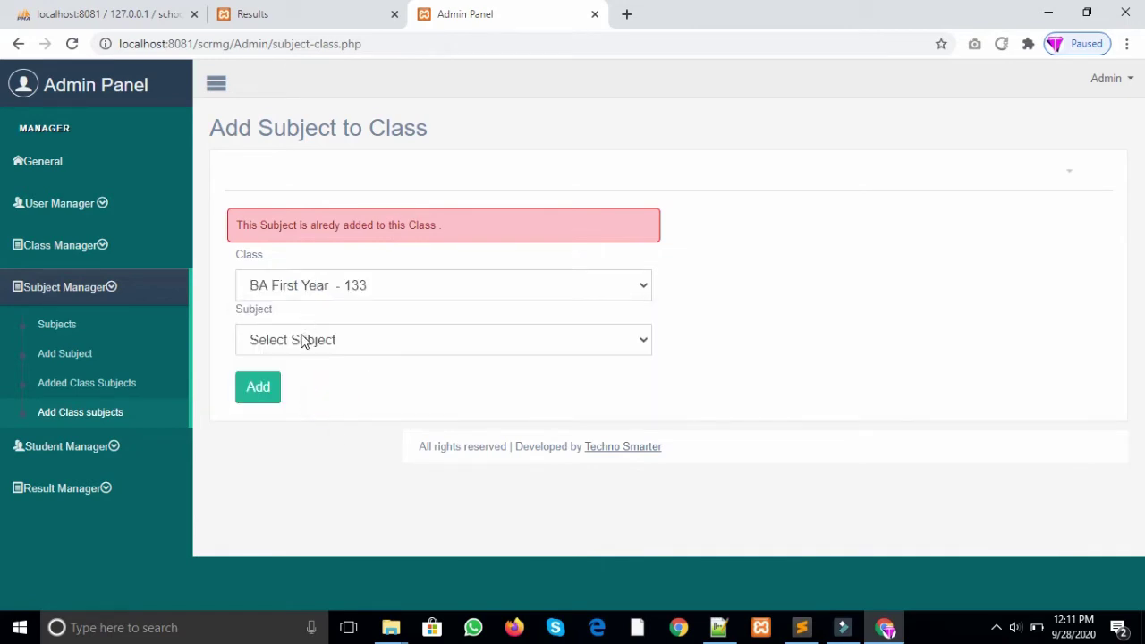
left_click(302, 338)
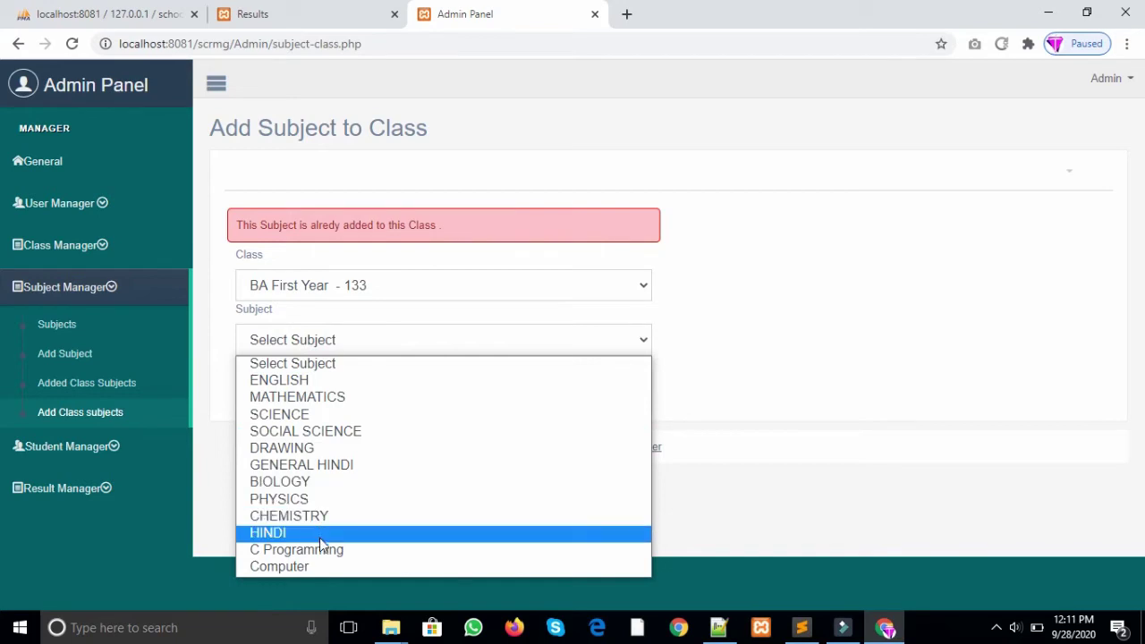
left_click(320, 567)
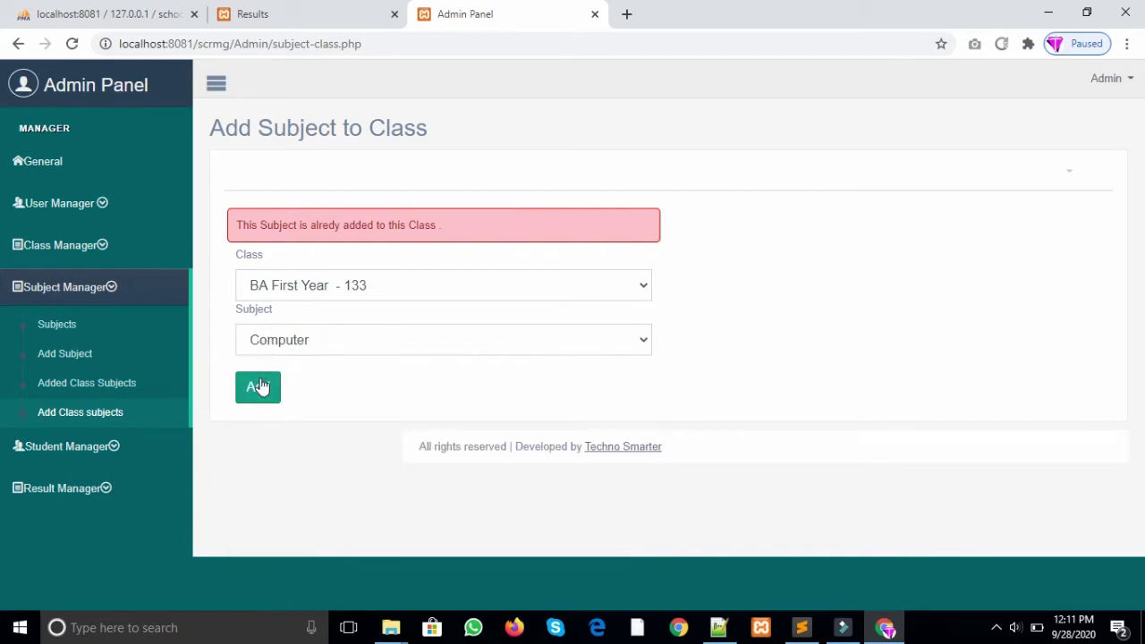
left_click(260, 386)
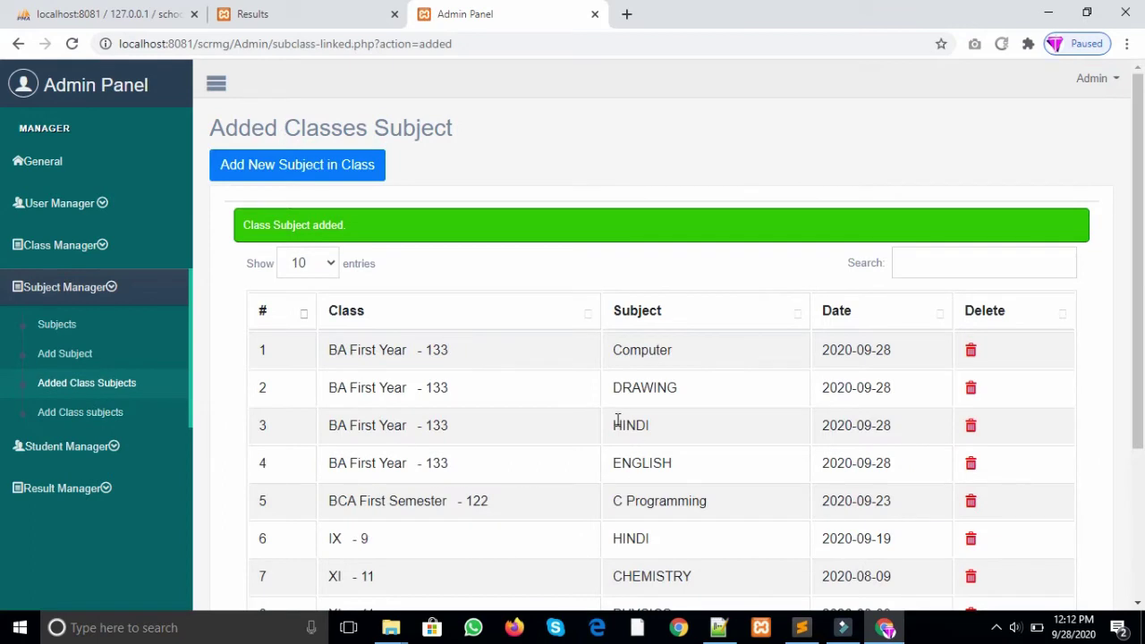
Step: Link SOCIAL SCIENCE to BA First Year - 133, correcting an initial C Programming pick
left_click(294, 168)
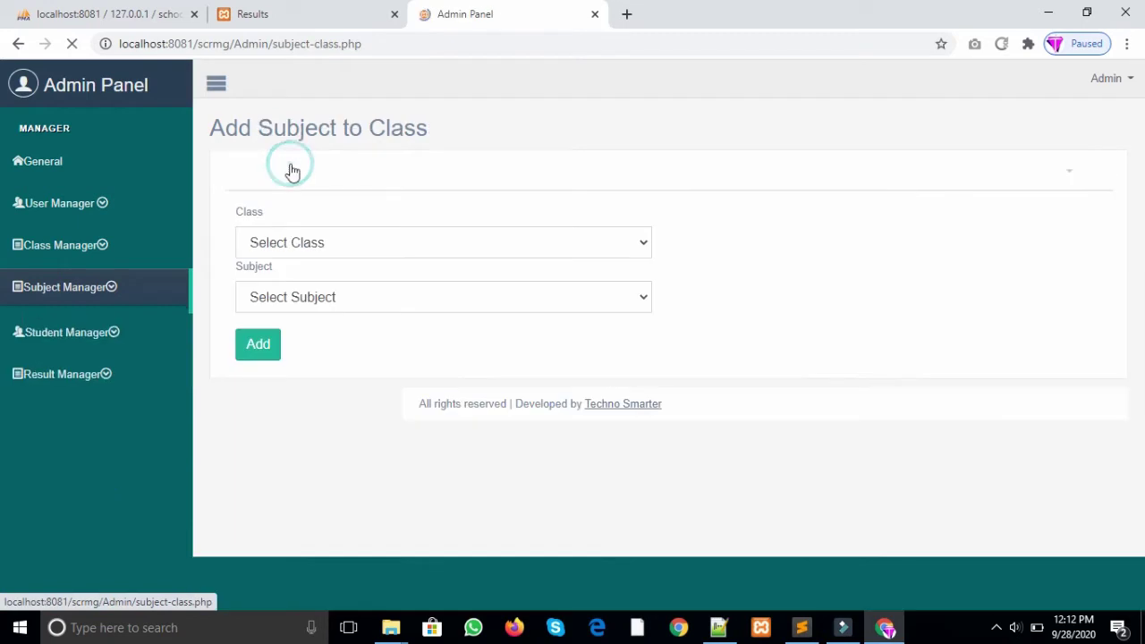
left_click(305, 247)
left_click(296, 351)
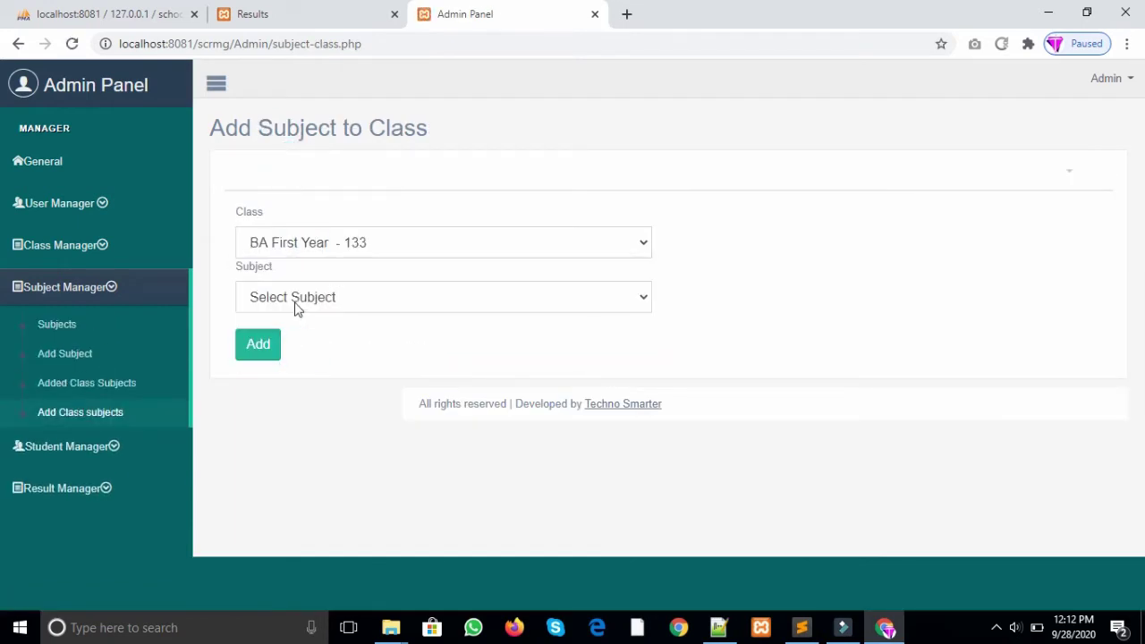
left_click(294, 299)
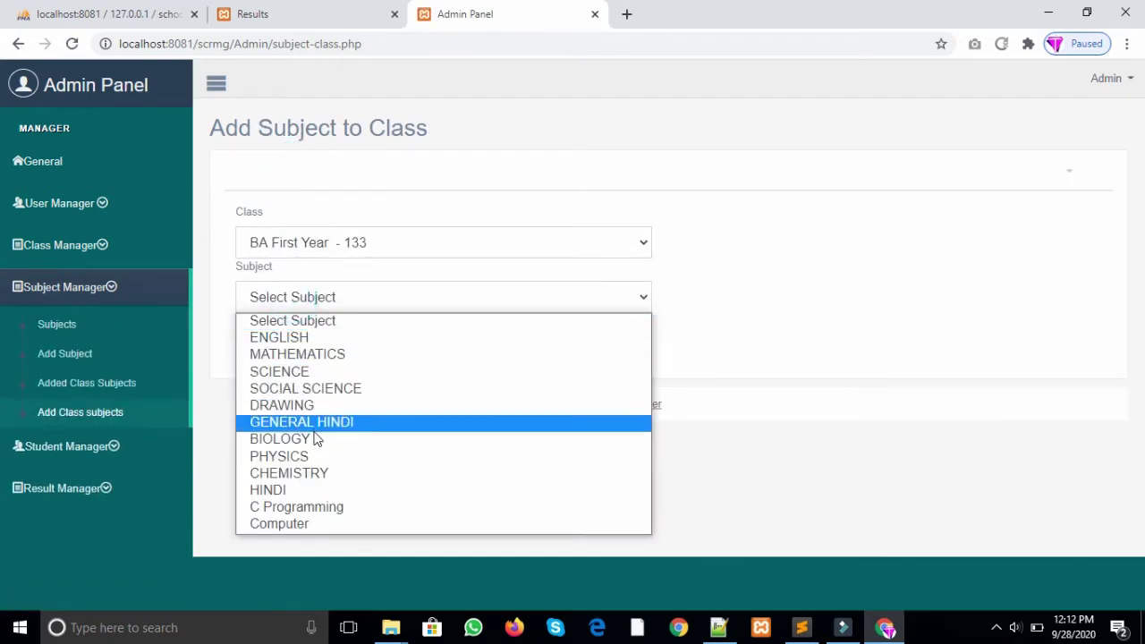
left_click(306, 513)
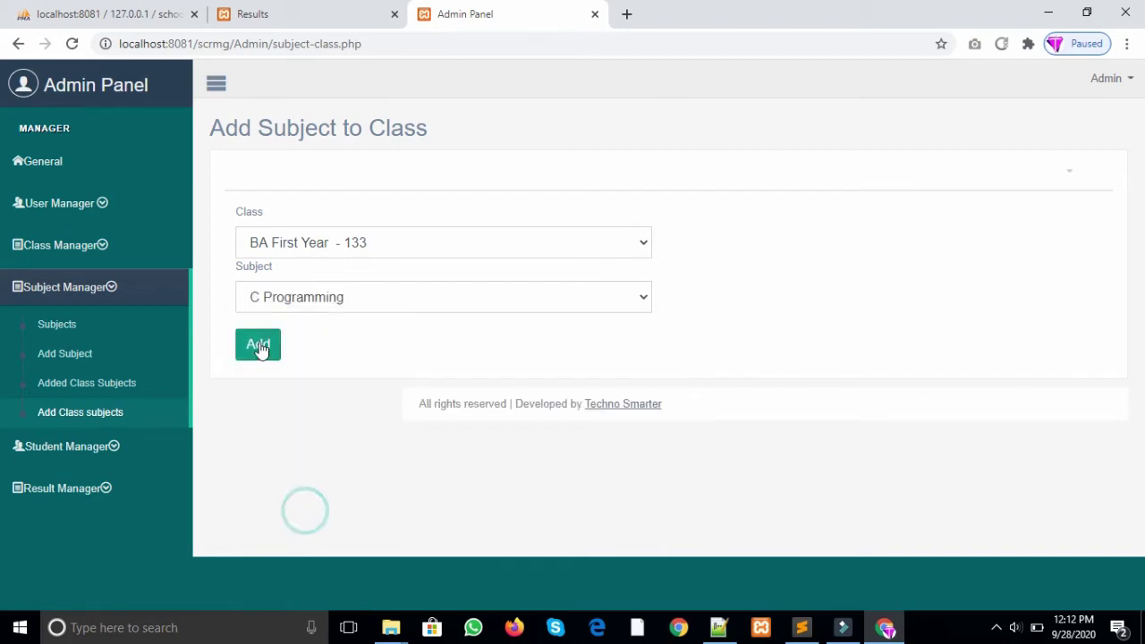
left_click(335, 297)
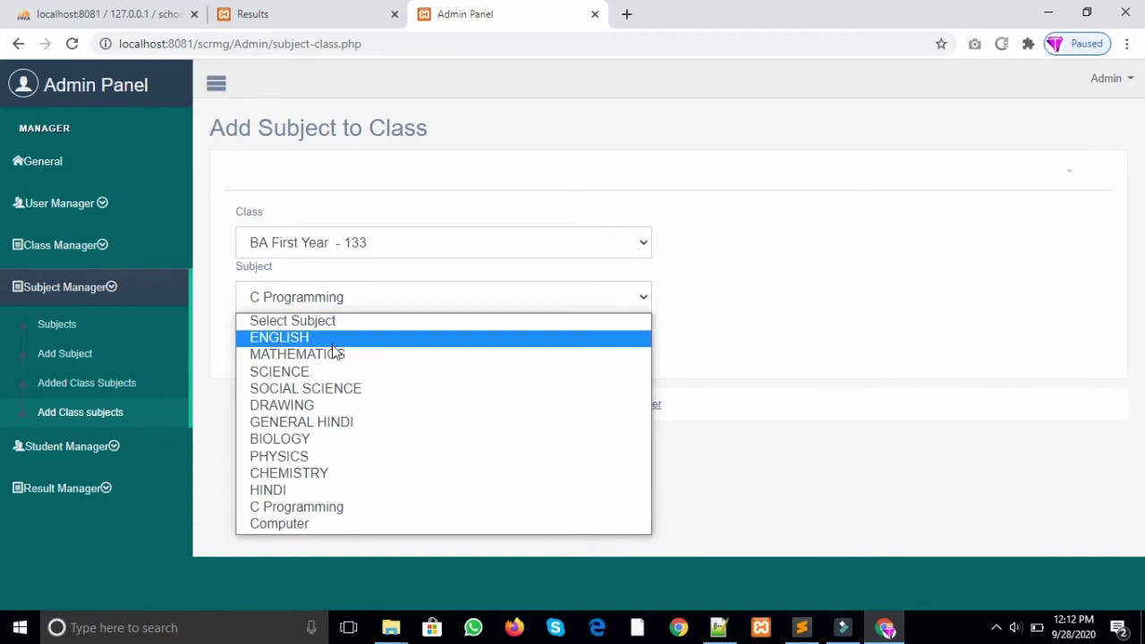
left_click(332, 389)
left_click(262, 348)
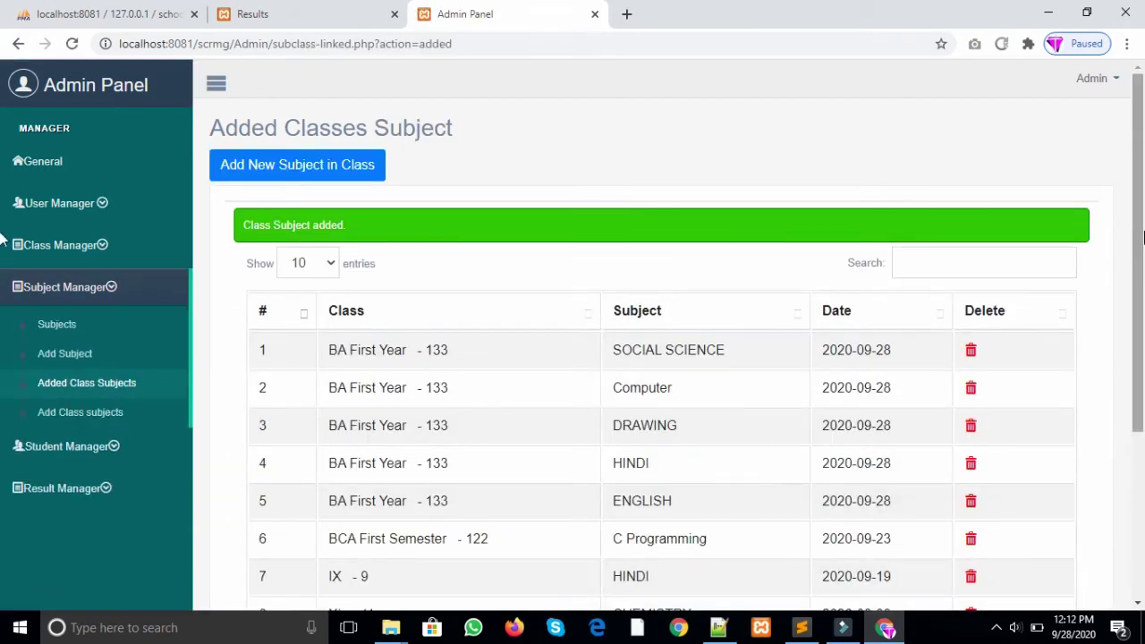
Step: Scroll through the class-subject list to review its 16 entries
scroll(650, 128, "down", 1)
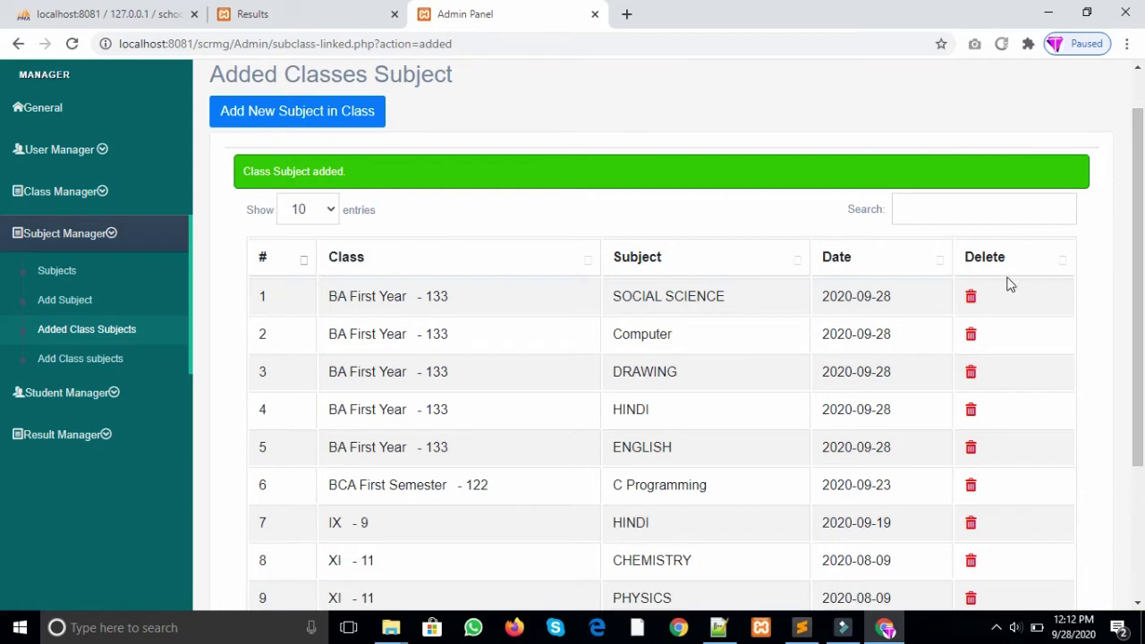
left_click_drag(1138, 267, 1138, 278)
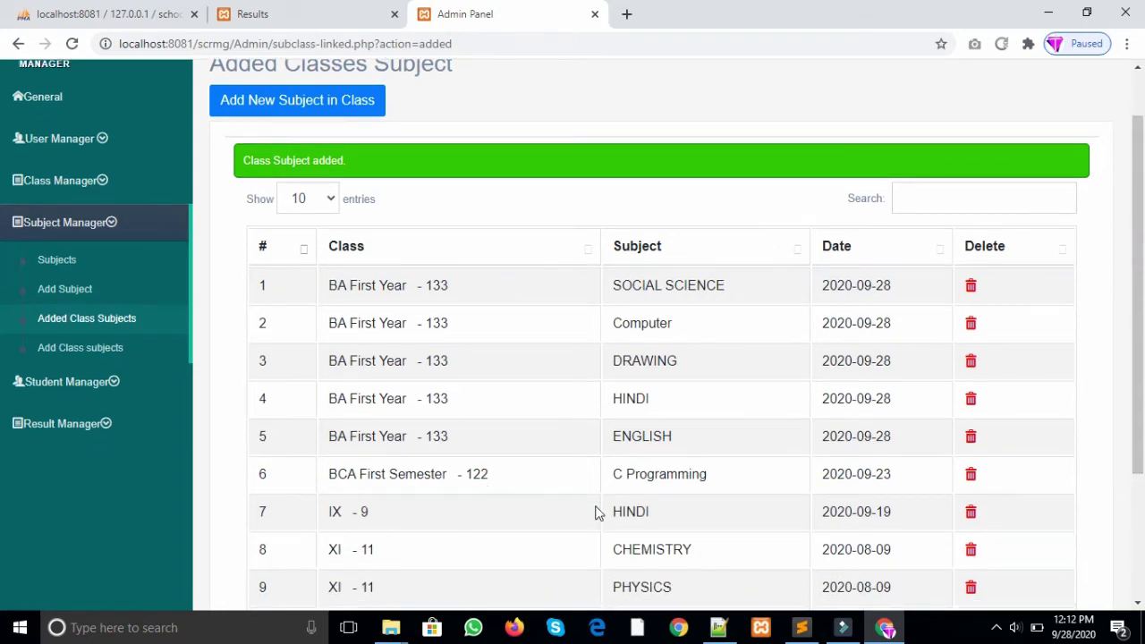
left_click_drag(1141, 371, 1142, 456)
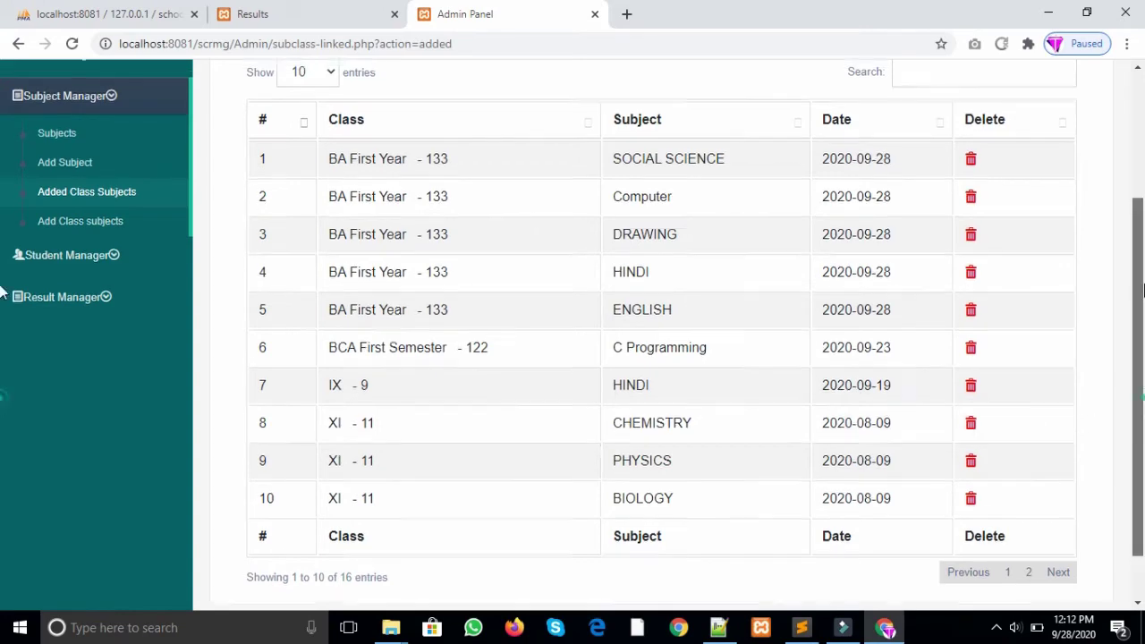
scroll(430, 193, "up", 3)
Step: Pick class I - 1 in a new class-subject form, then go to the Students list
left_click(361, 168)
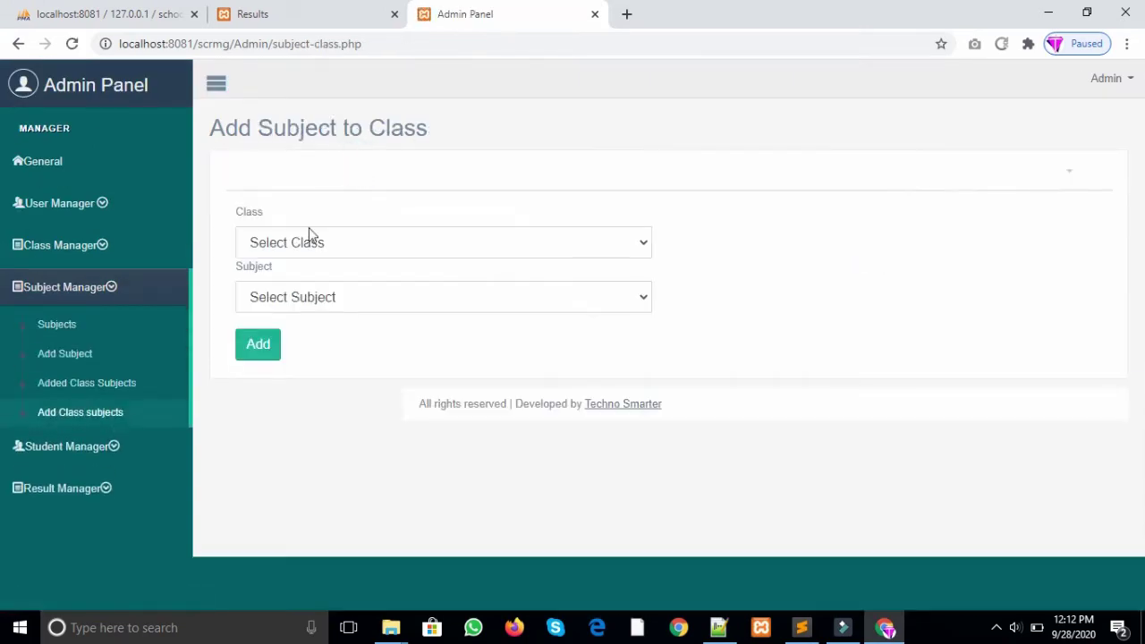
left_click(311, 240)
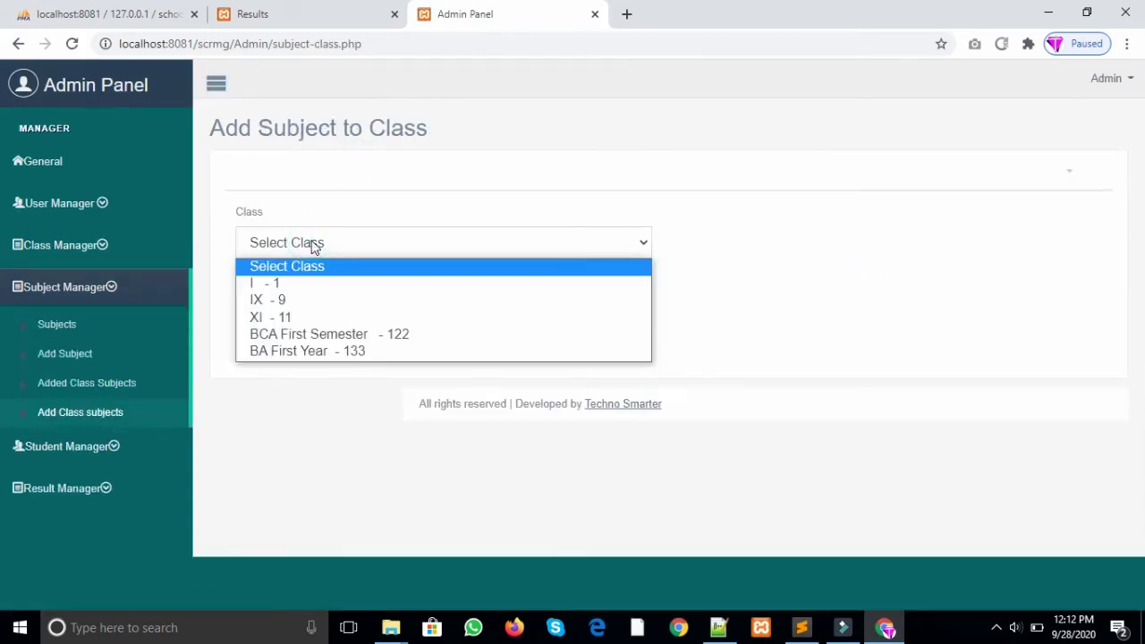
left_click(301, 285)
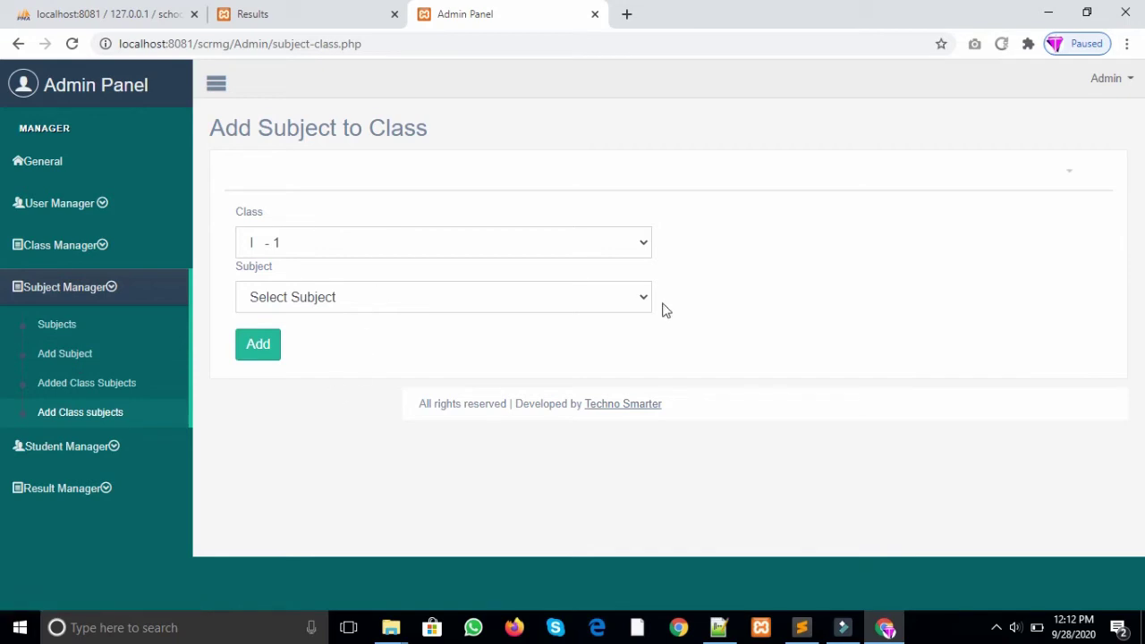
left_click(116, 446)
left_click(72, 373)
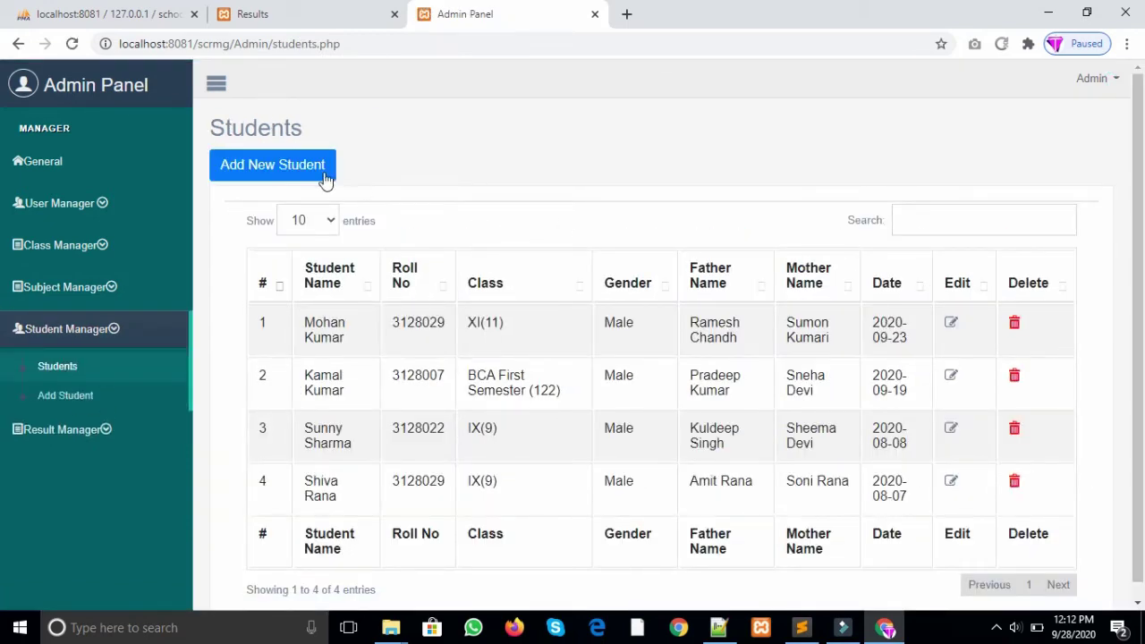
Step: Start a new student with a roll number, the student's name and gender Male
left_click(324, 175)
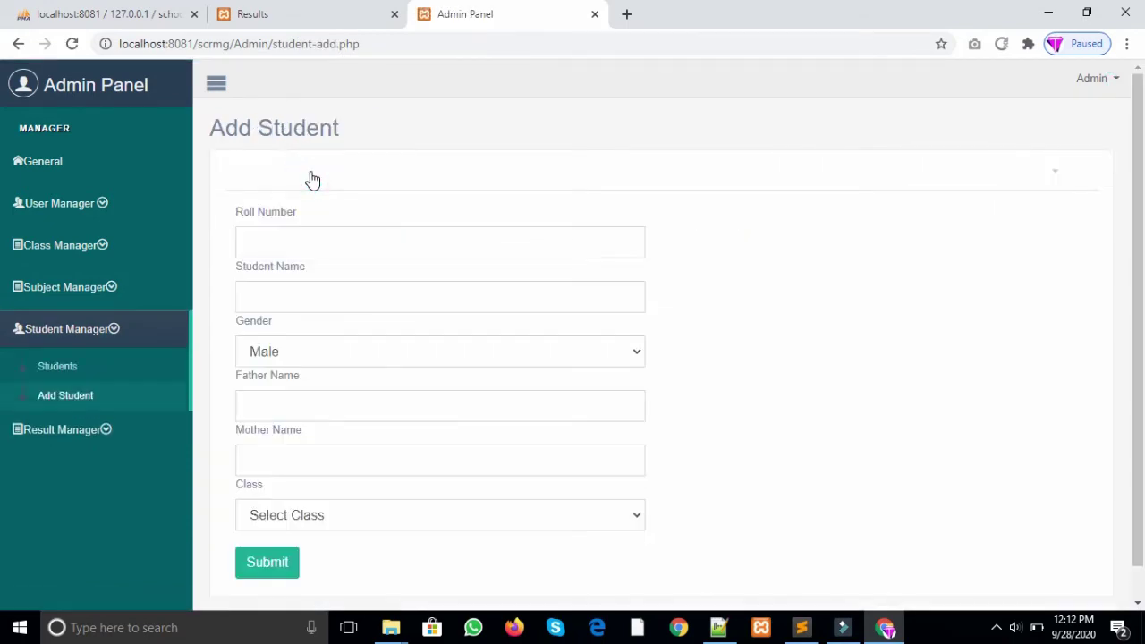
left_click(300, 231)
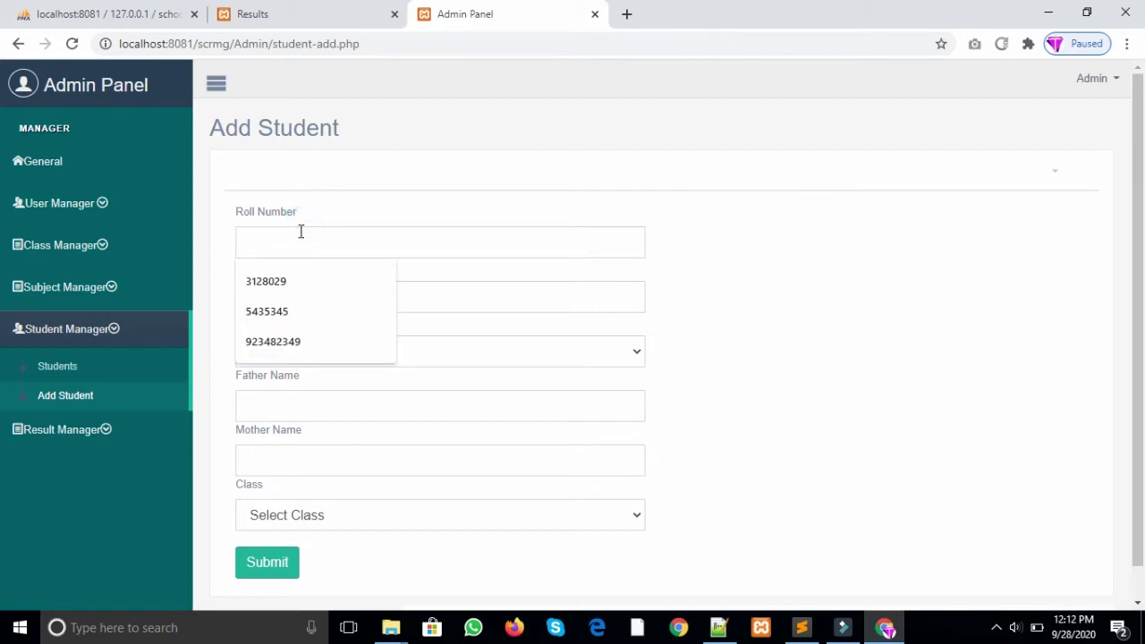
type("17001")
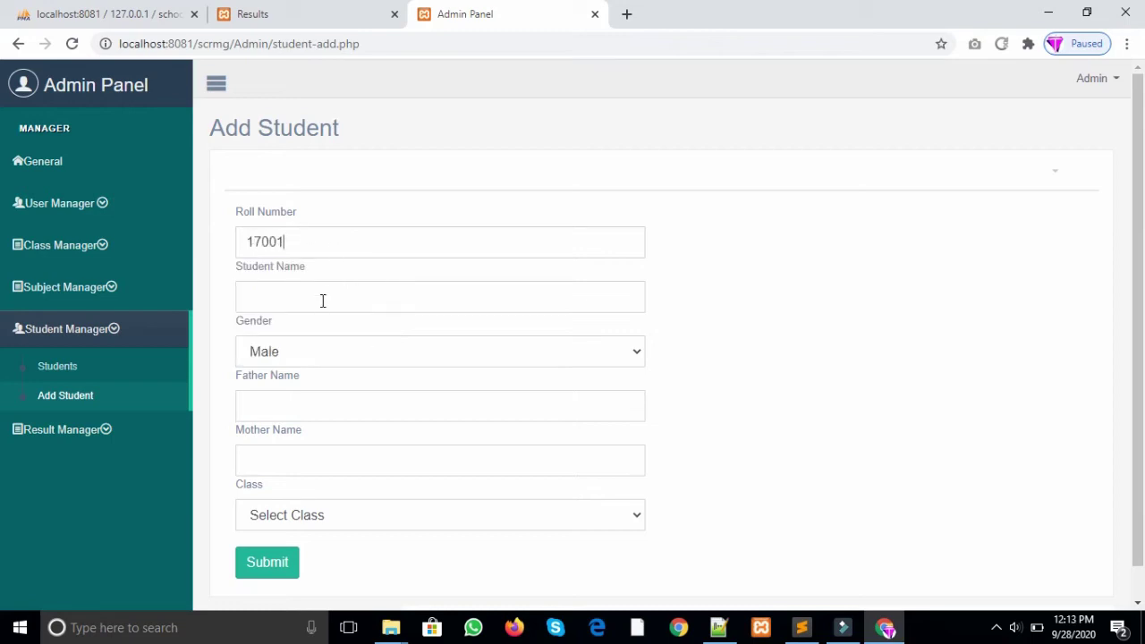
left_click(323, 301)
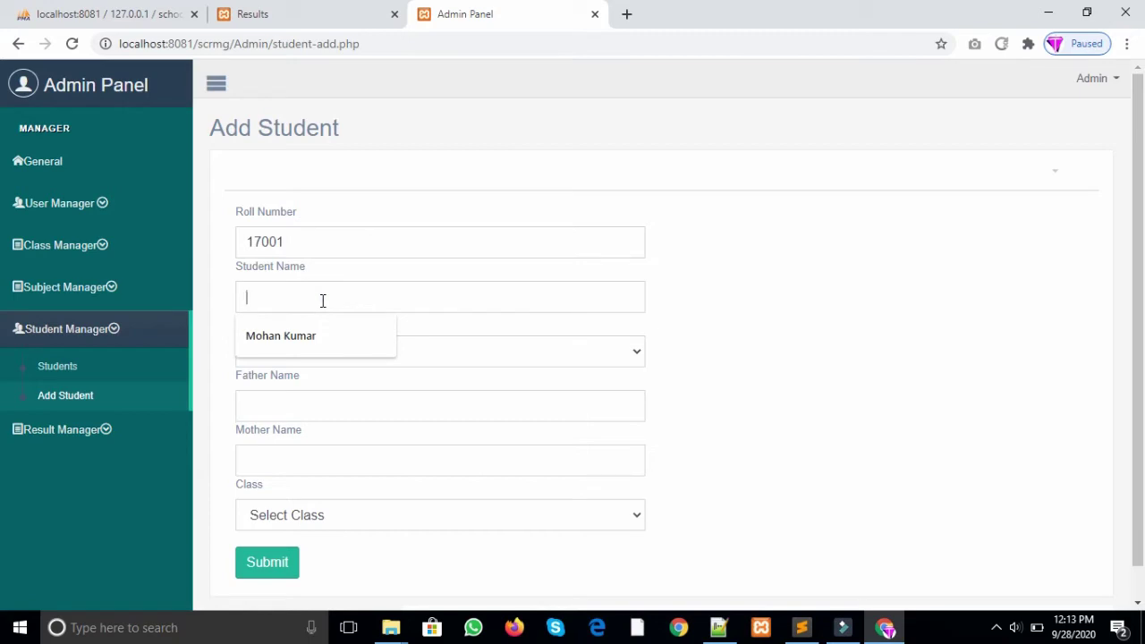
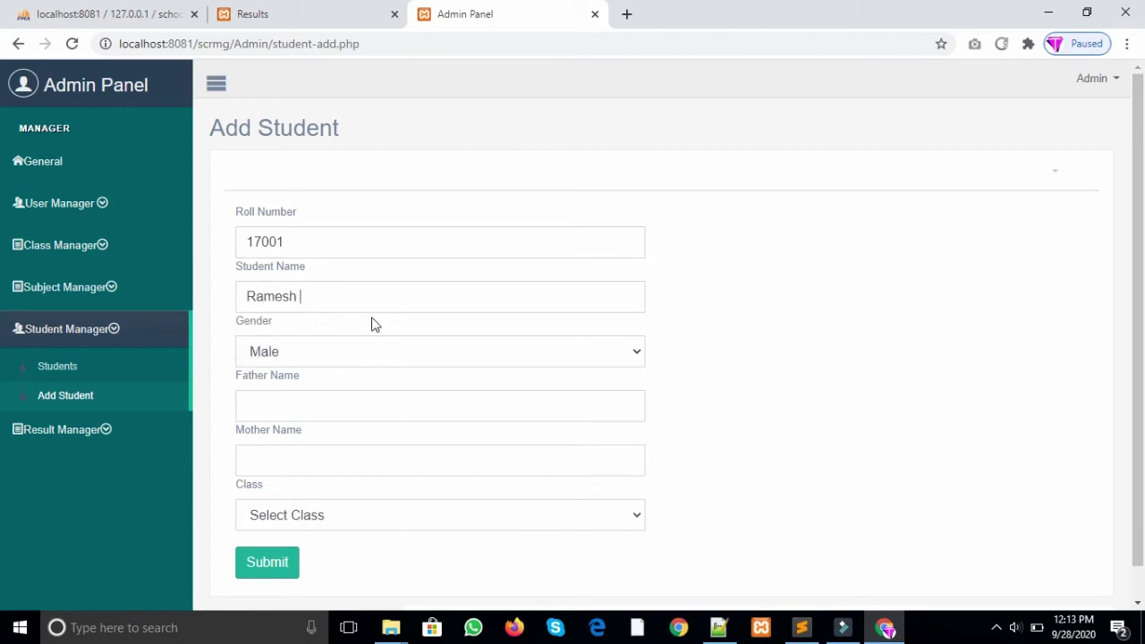
left_click(349, 356)
left_click(330, 394)
Step: Enter the father's and mother's names, assign class BA First Year - 133, and submit
left_click(297, 397)
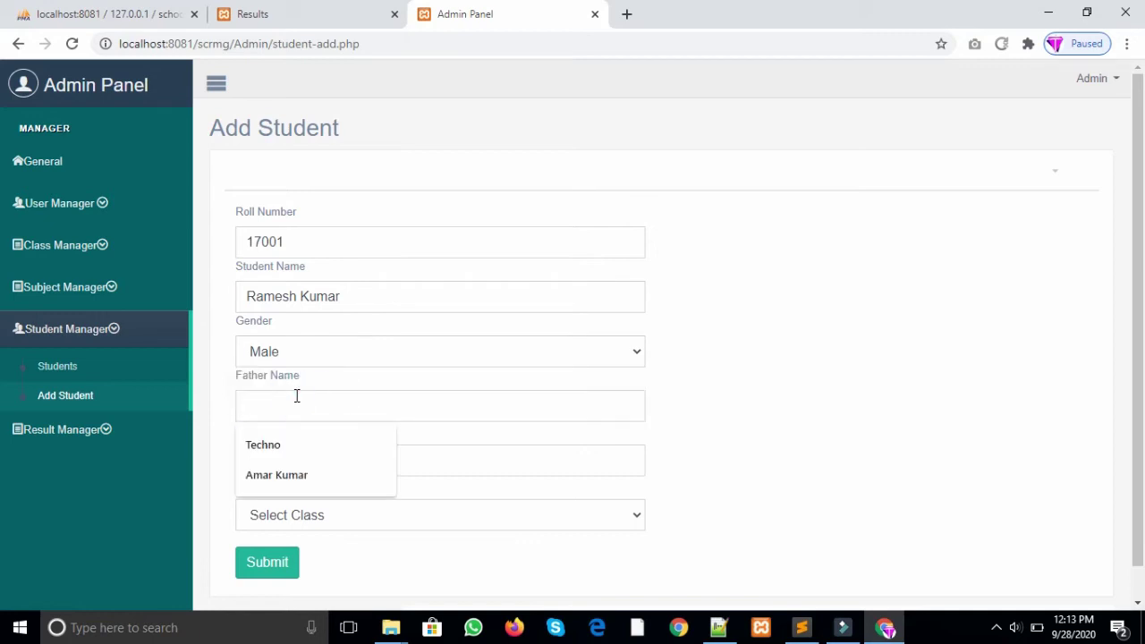
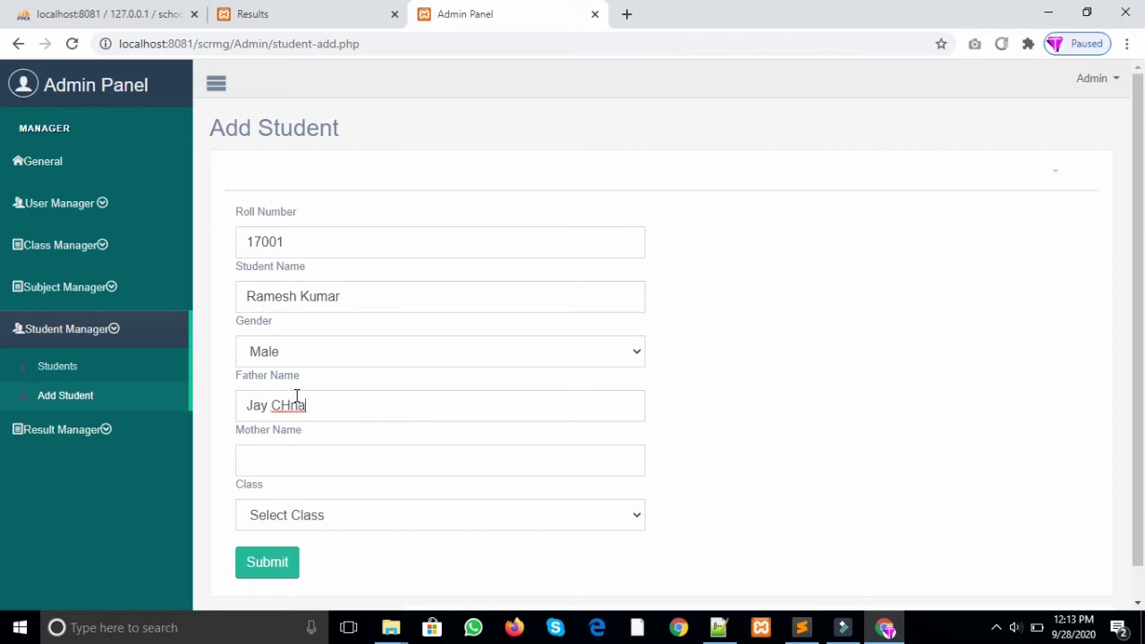
left_click(322, 460)
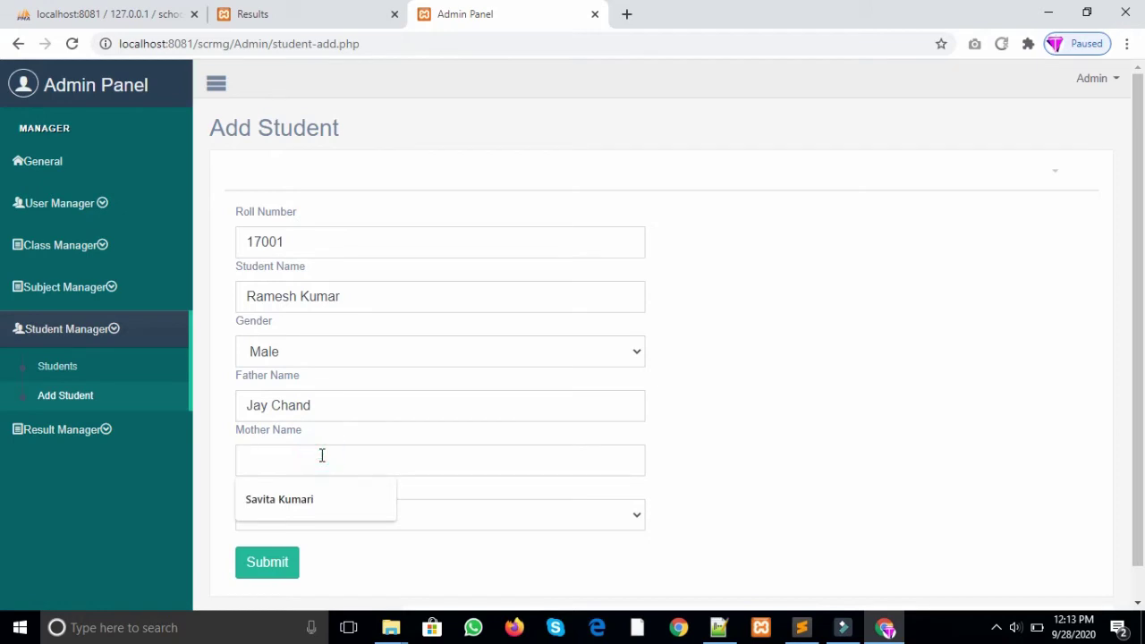
left_click(308, 498)
scroll(761, 444, "down", 1)
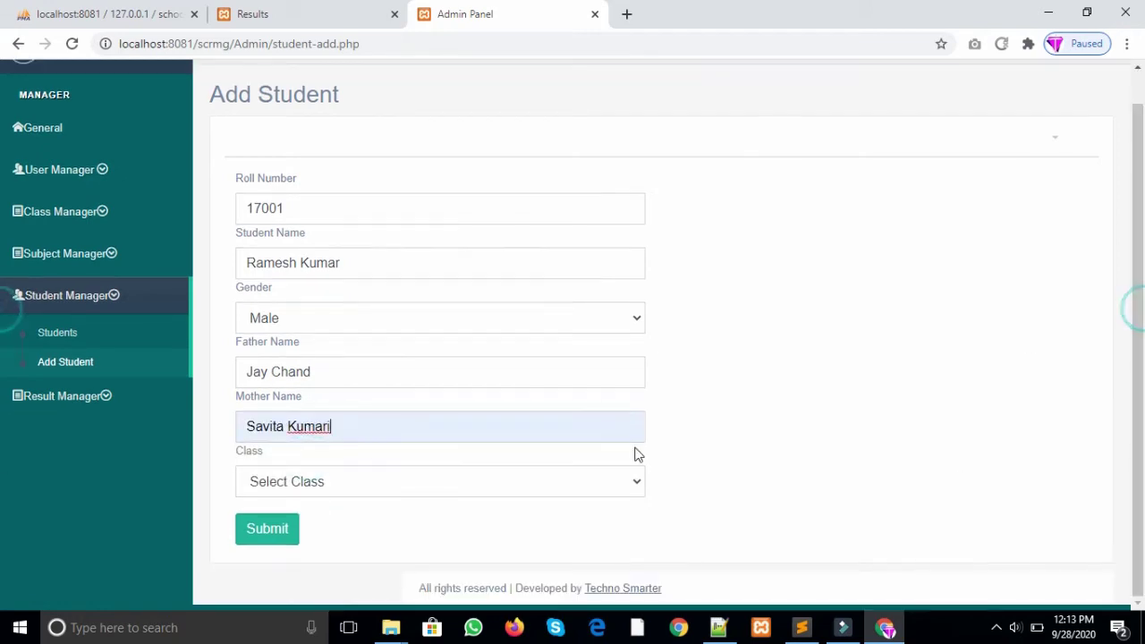
left_click(511, 488)
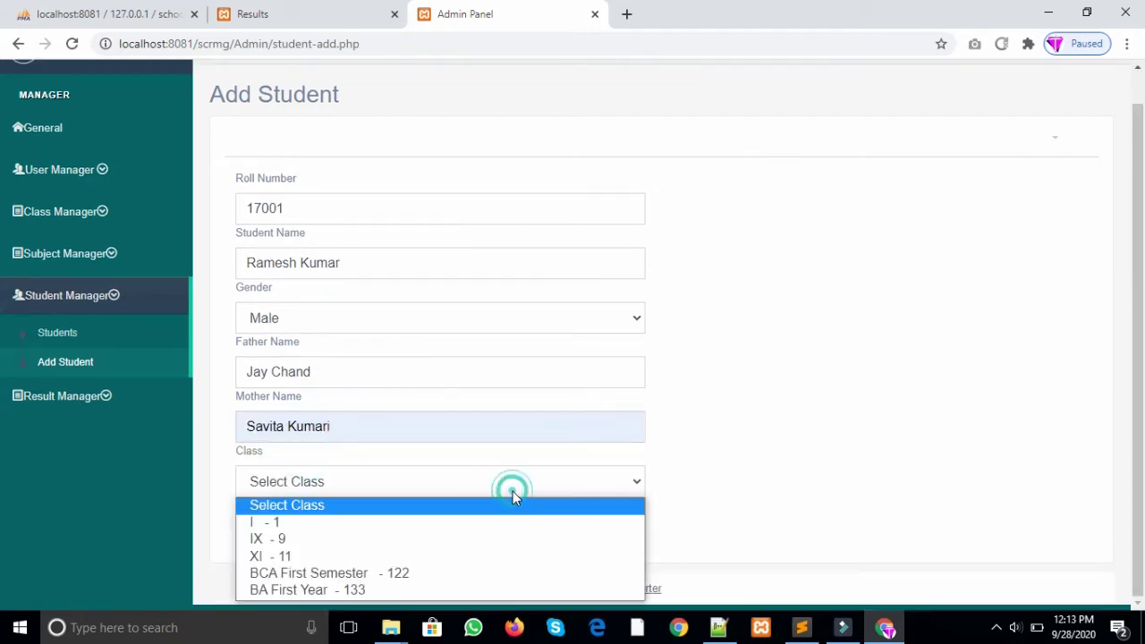
left_click(3, 319)
left_click(603, 481)
left_click(339, 591)
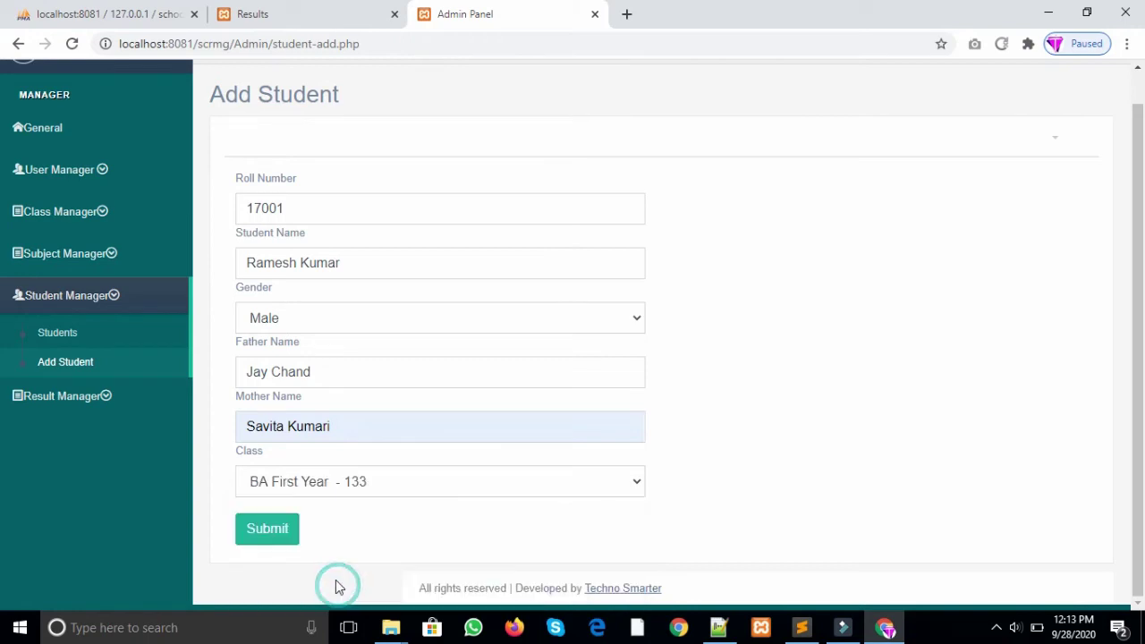
left_click(279, 534)
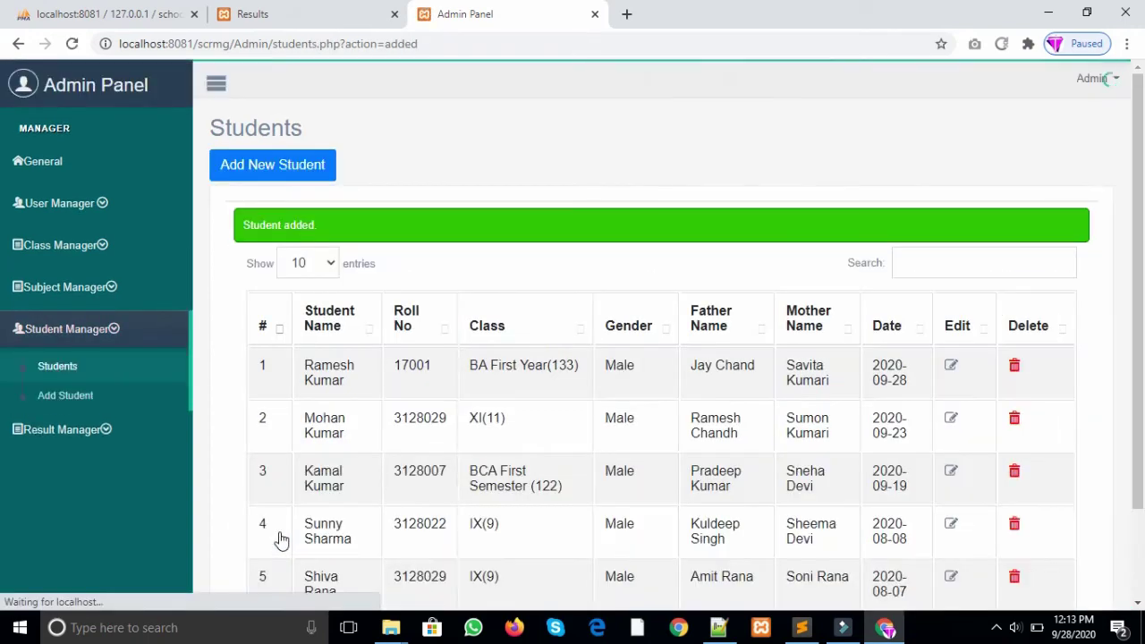
Step: Browse the class list on a blank new-student form, then go to the Results list
left_click(307, 166)
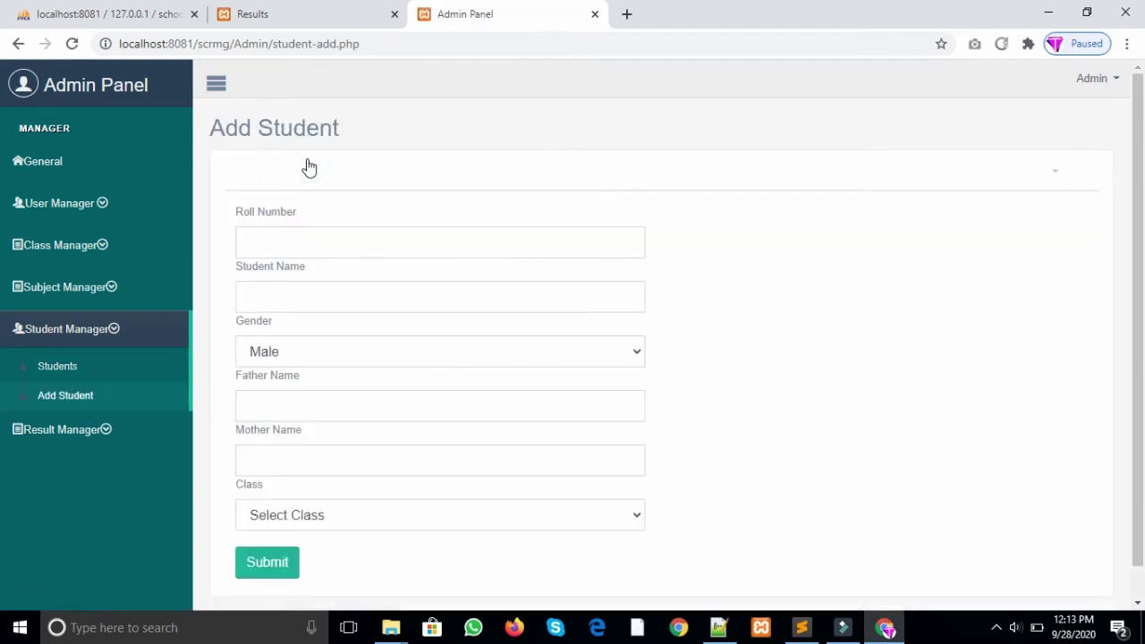
left_click(308, 516)
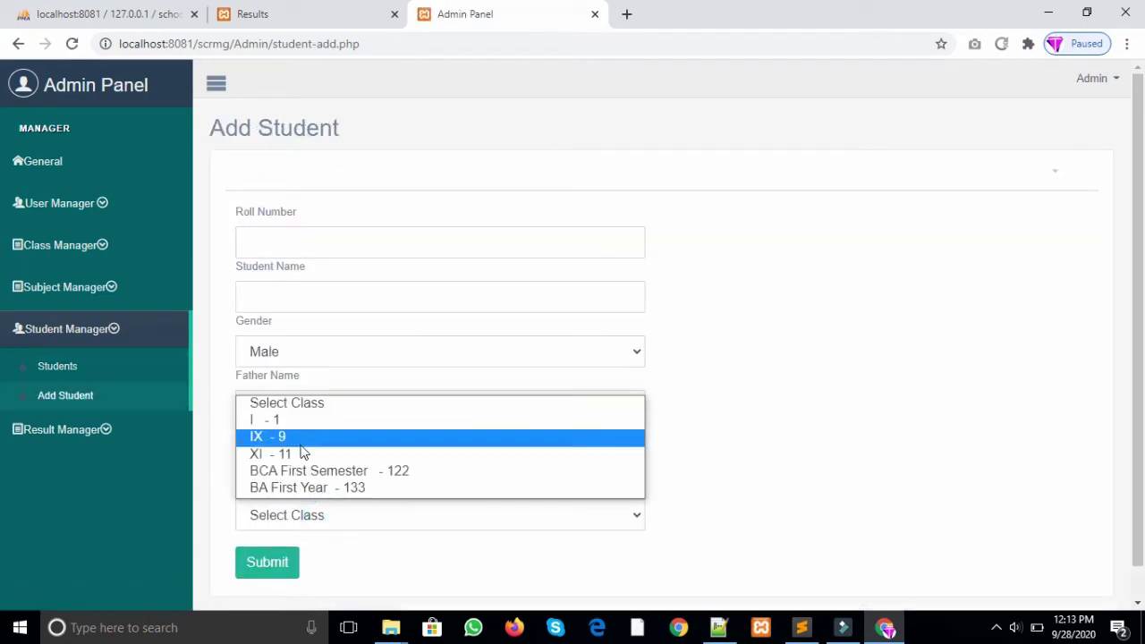
left_click(918, 342)
left_click(94, 431)
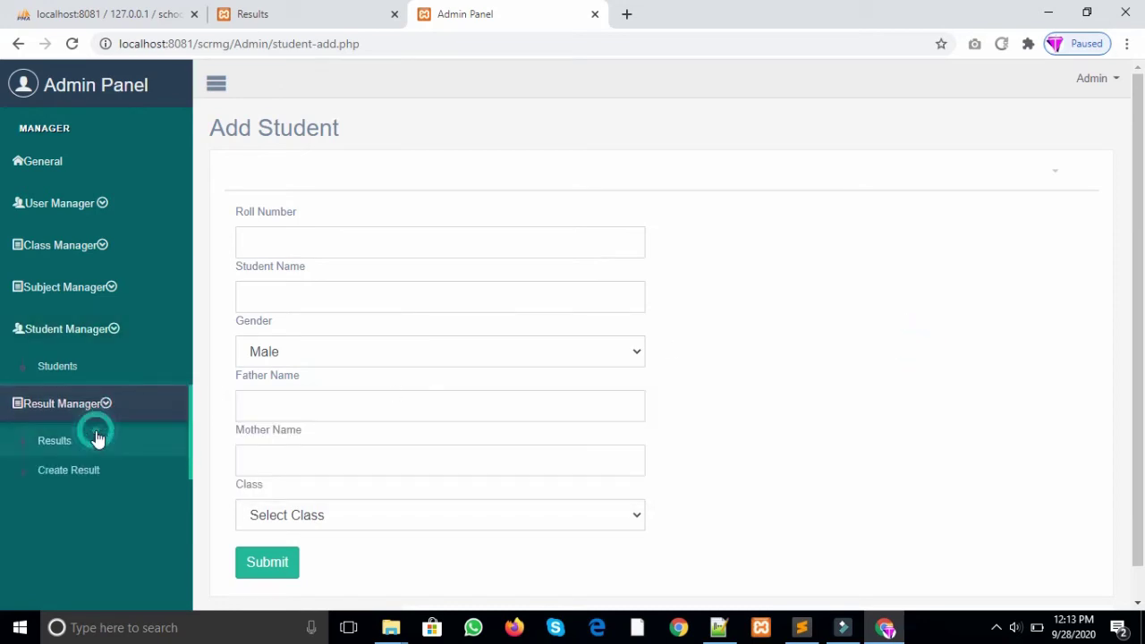
left_click(92, 416)
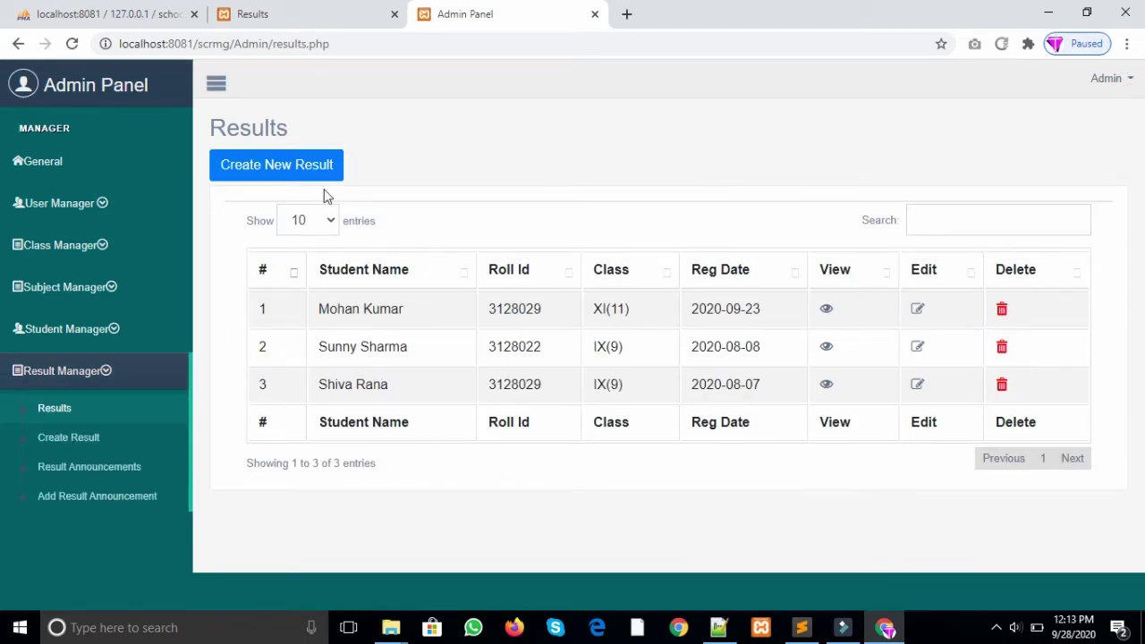
Step: Start a new result and choose class BA First Year - 133 to load its subject mark fields
left_click(308, 168)
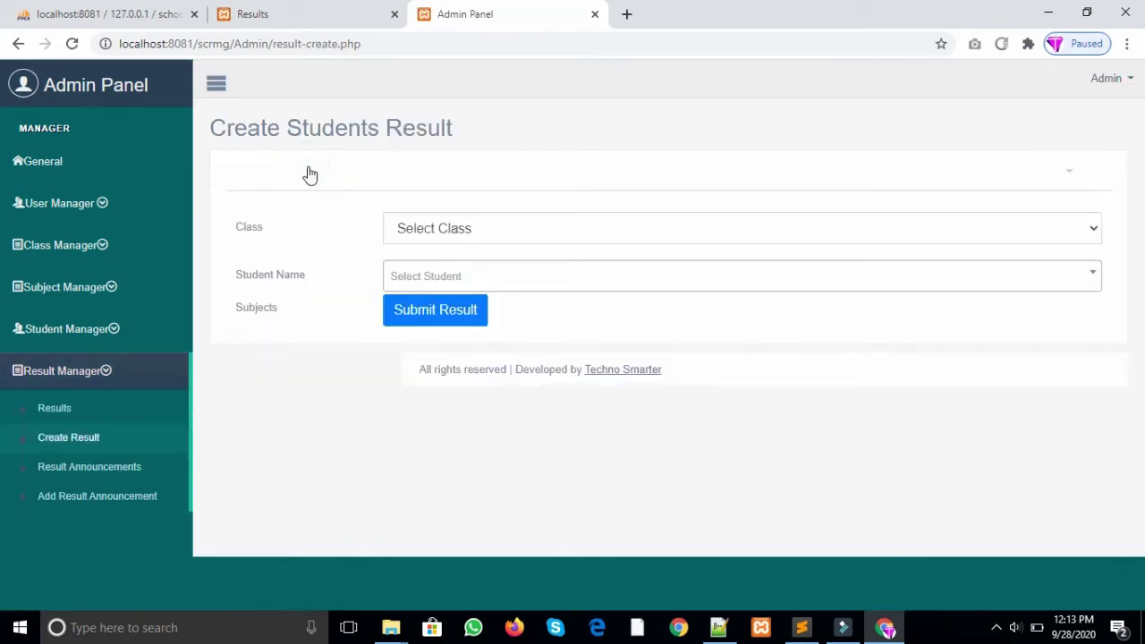
left_click(434, 232)
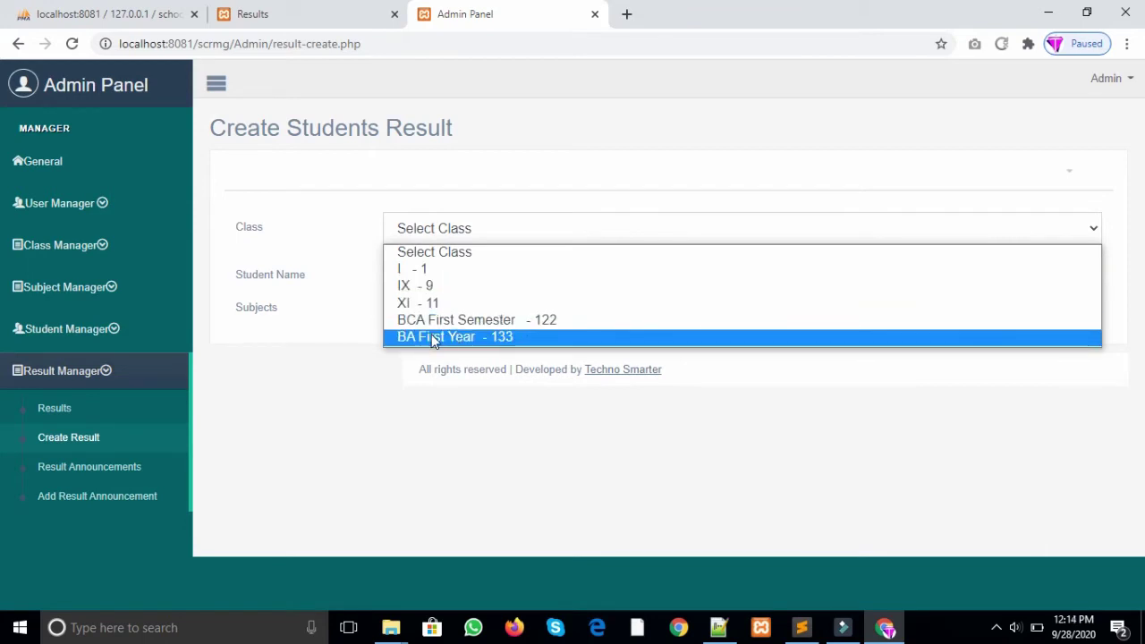
left_click(433, 336)
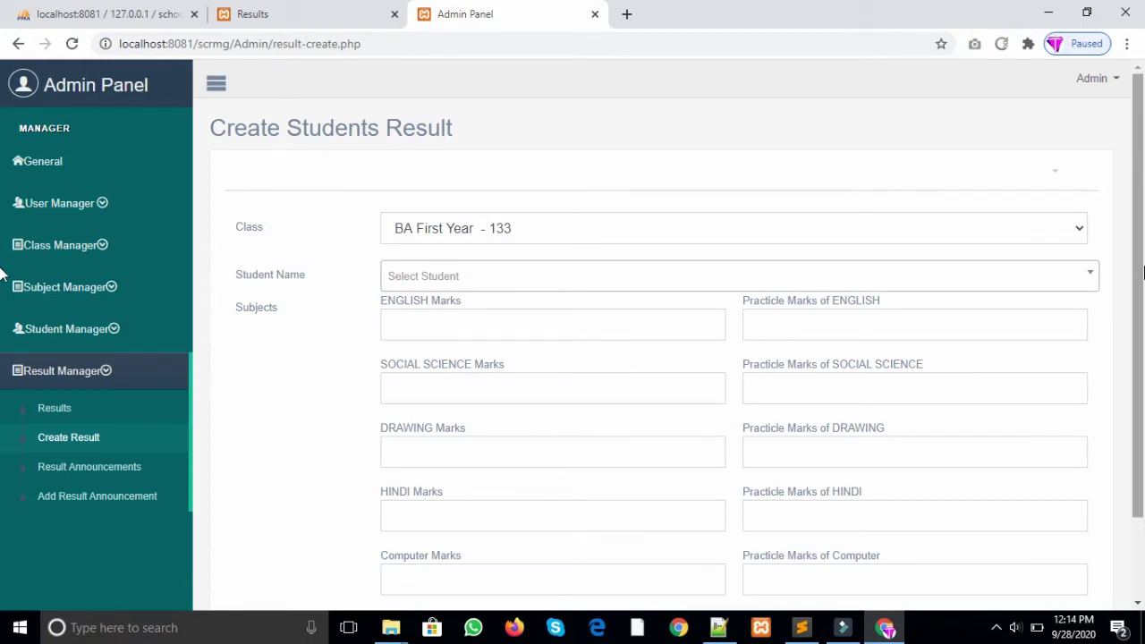
scroll(885, 179, "down", 1)
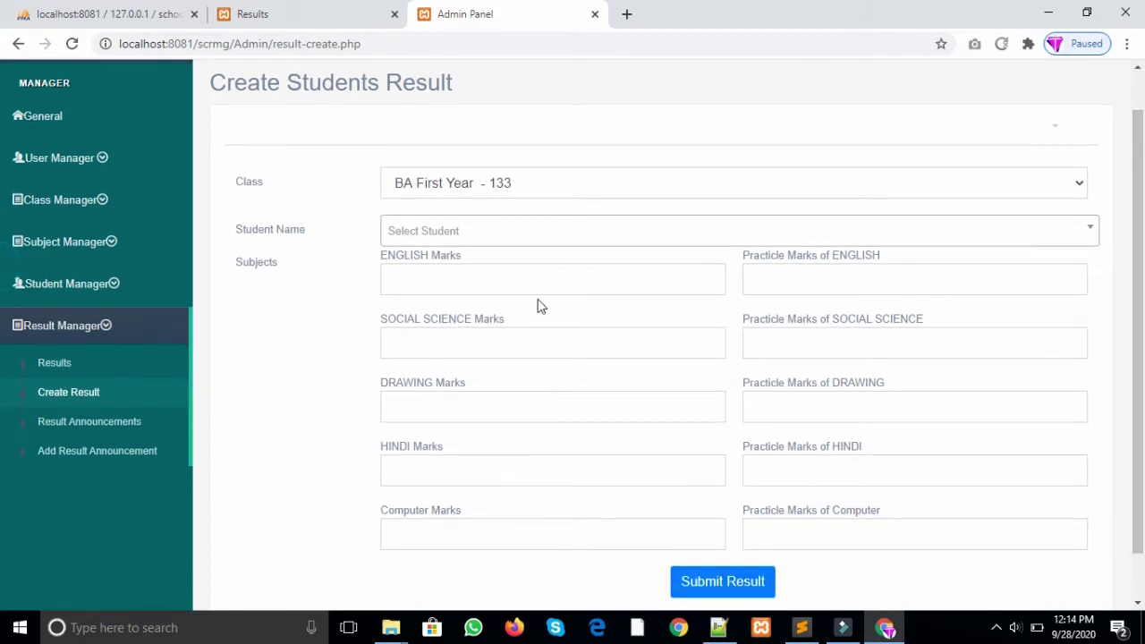
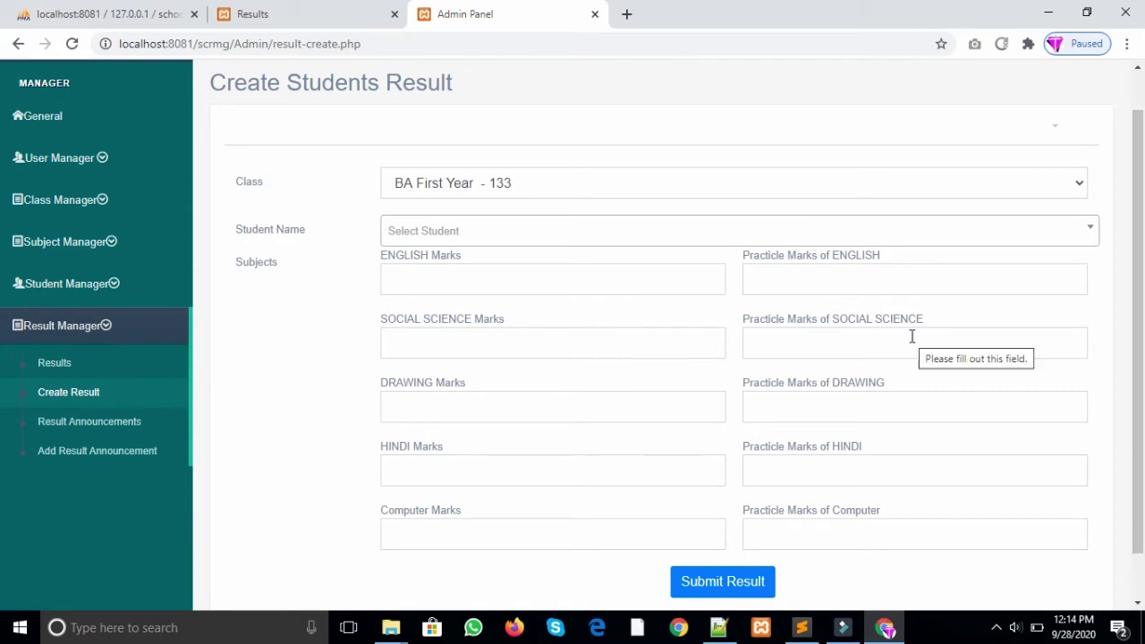
Step: Try classes BCA First Semester - 122 and IX - 9, then settle on BA First Year - 133 and list its students
left_click_drag(1142, 277, 1143, 261)
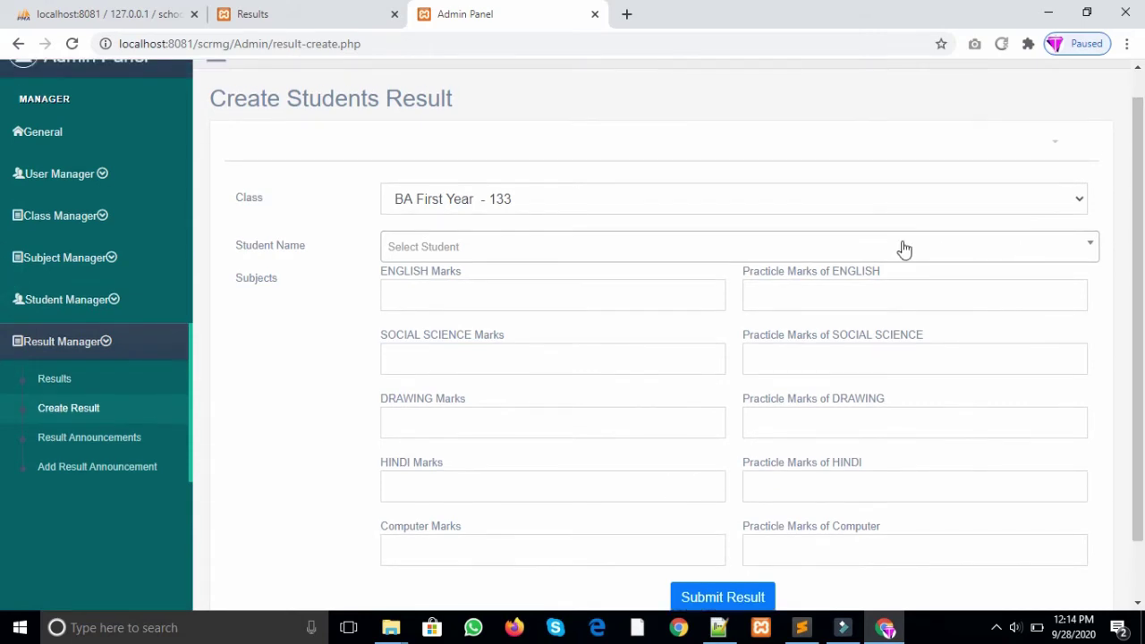
left_click(622, 204)
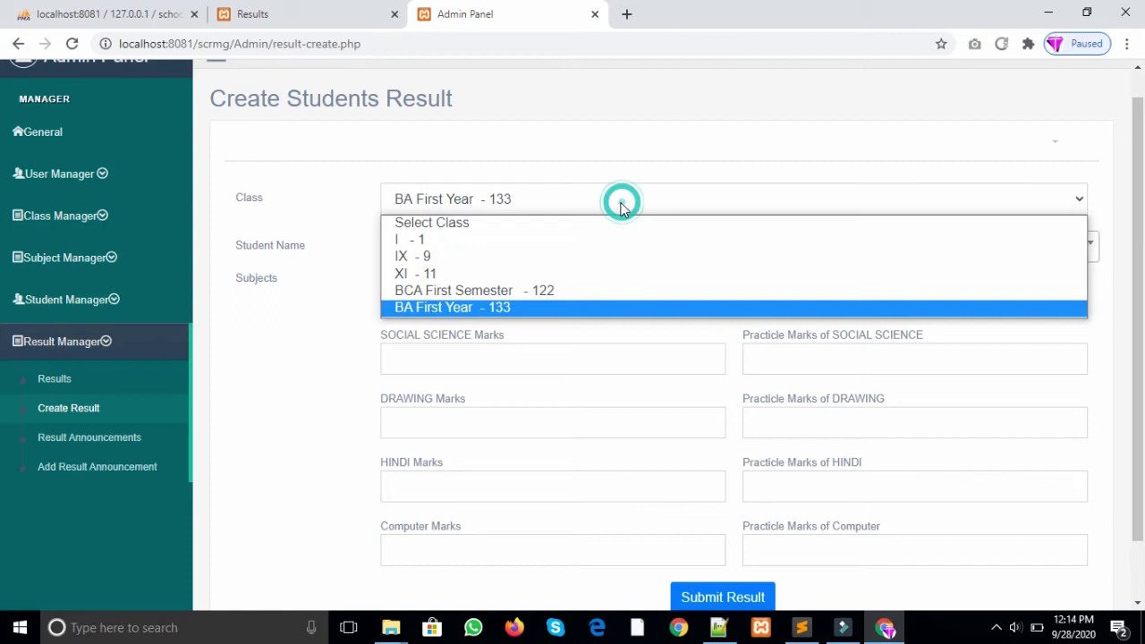
left_click(525, 291)
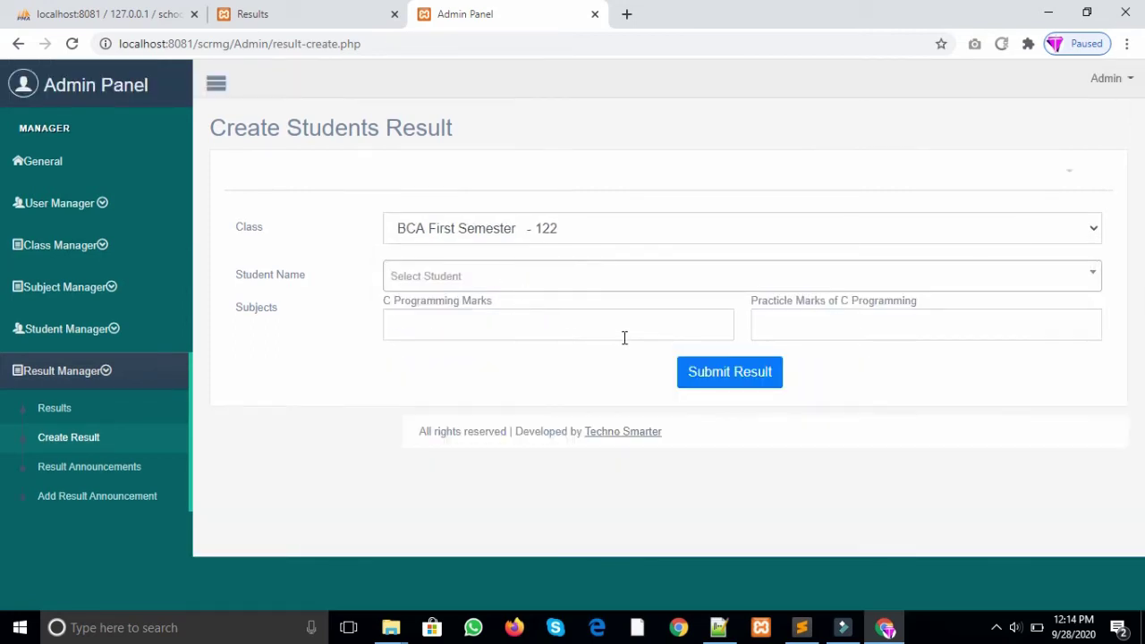
left_click(549, 229)
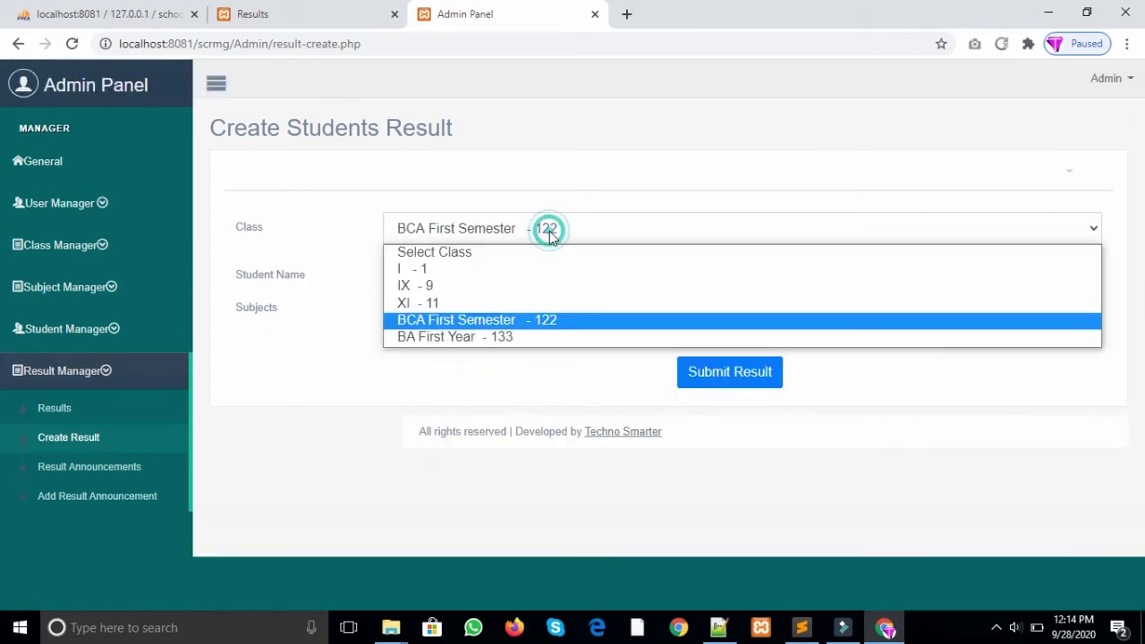
left_click(520, 291)
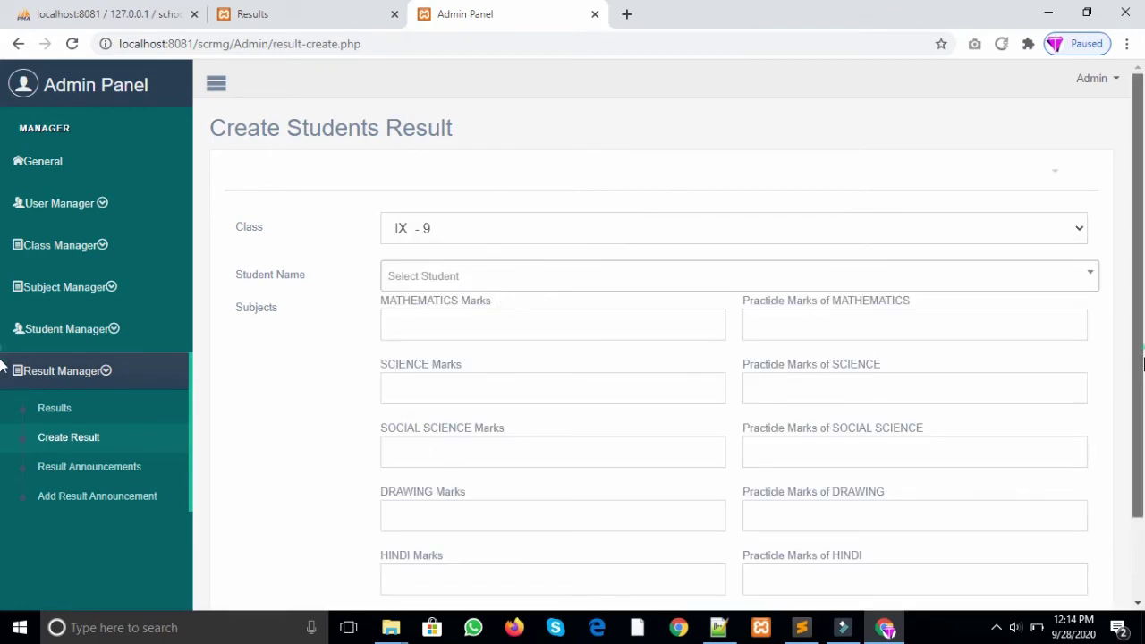
scroll(945, 357, "down", 1)
scroll(567, 227, "up", 1)
left_click(565, 228)
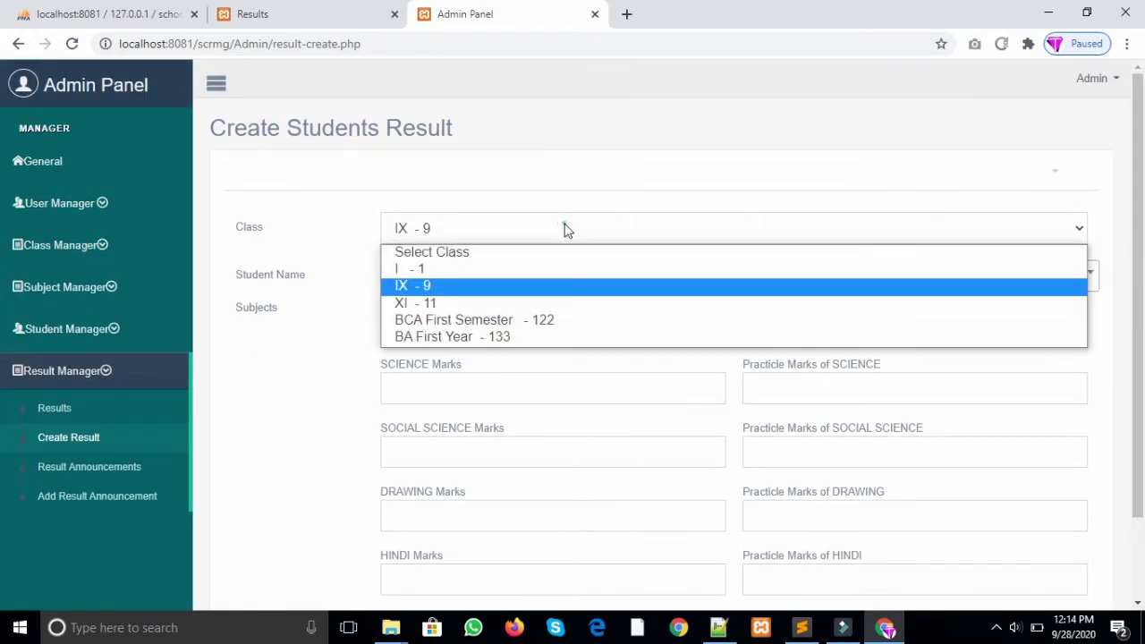
left_click(470, 336)
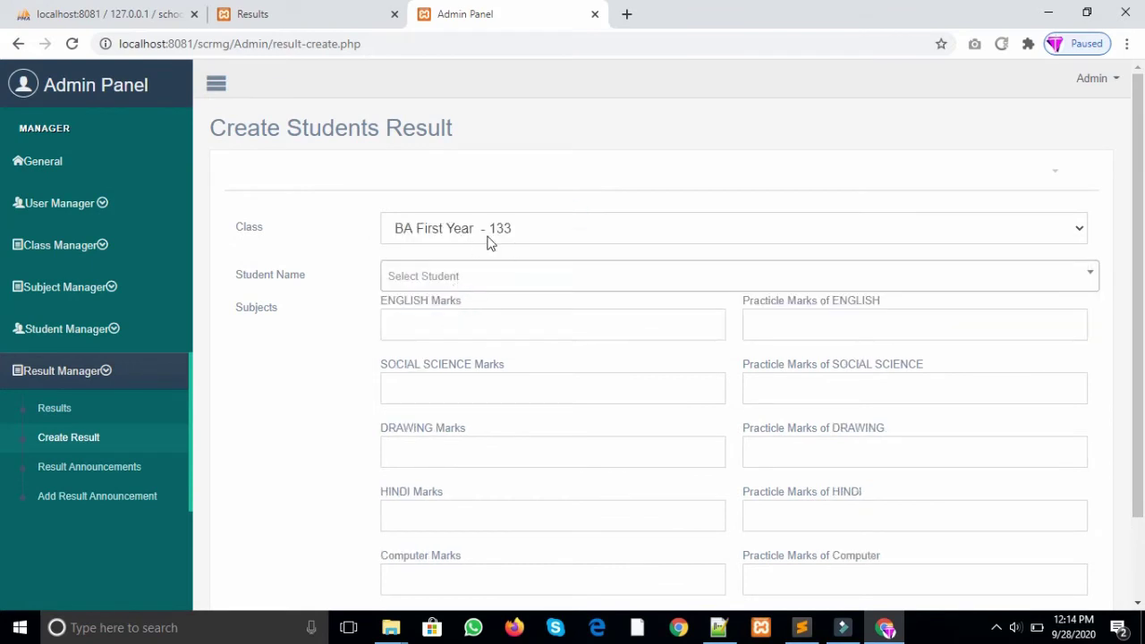
left_click(491, 278)
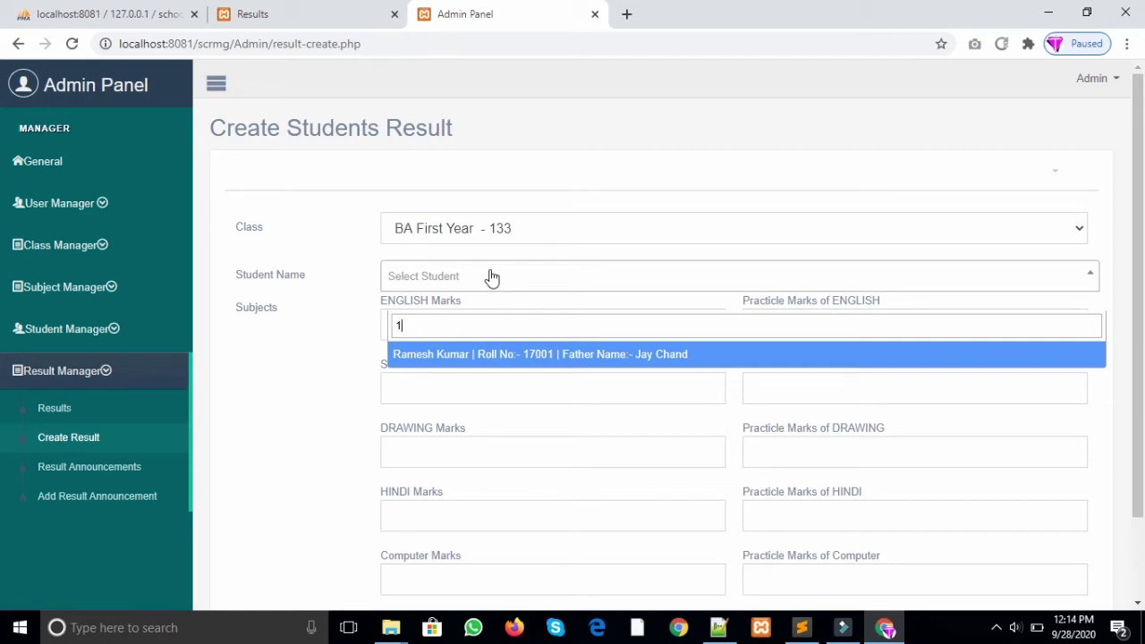
Step: Select the student and enter theory marks: Social Science 4, Drawing 50, Hindi 67, Computer 8833
left_click(442, 358)
scroll(604, 270, "down", 2)
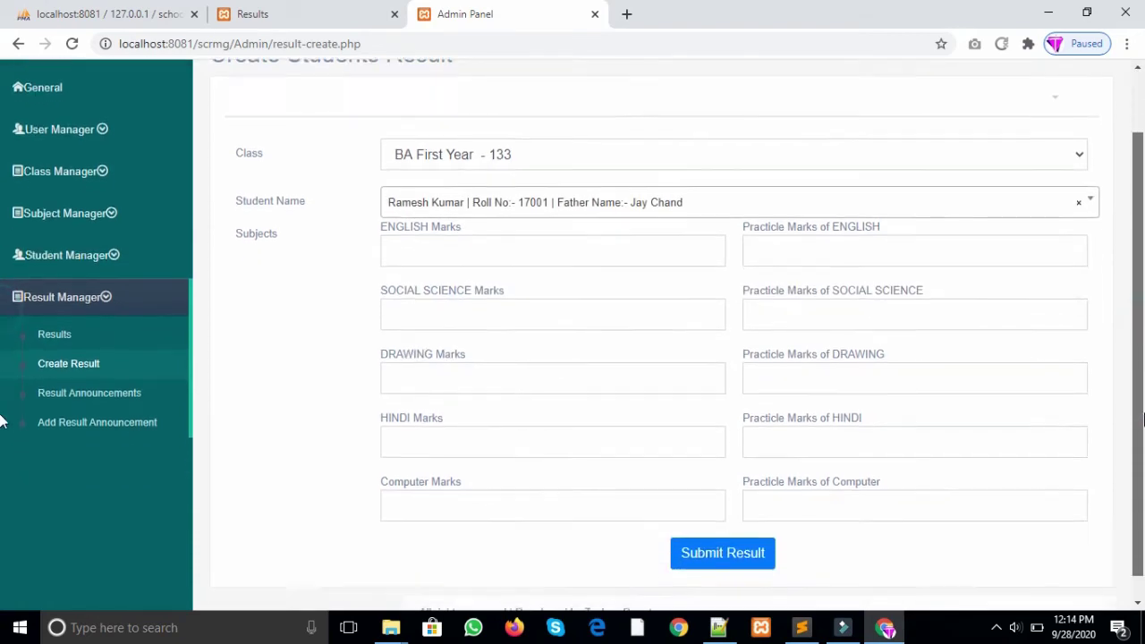
left_click(598, 236)
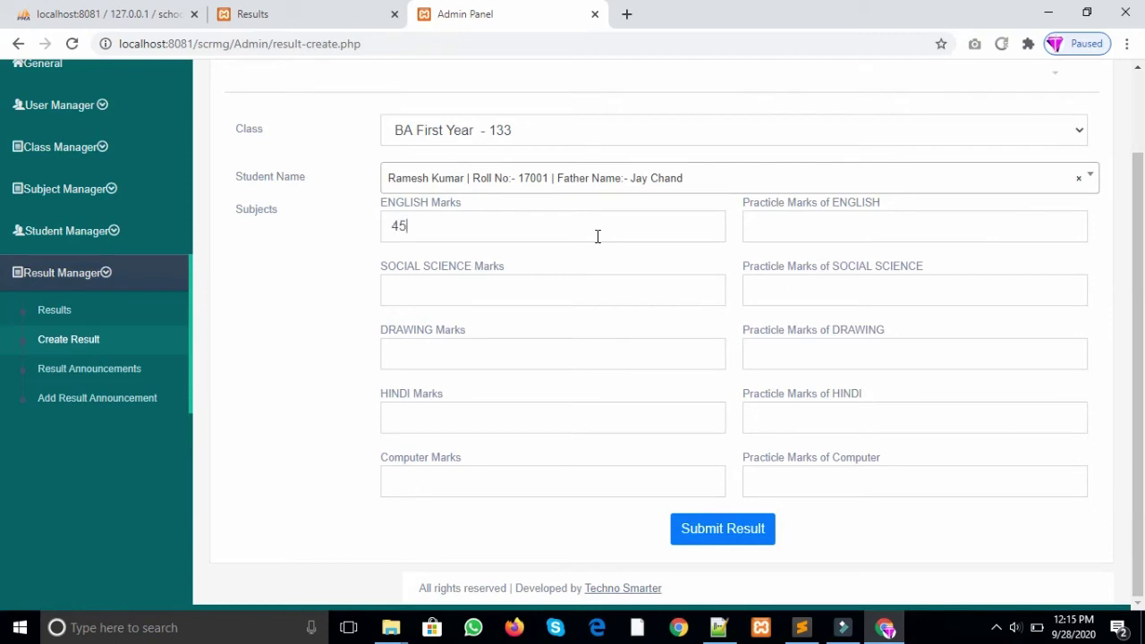
left_click(490, 289)
type("46")
left_click(512, 359)
type("50")
left_click(468, 417)
type("67")
left_click(448, 479)
type("8833")
Step: Enter practical marks English 25, Hindi 21 and Computer 3, then submit the result
left_click(771, 230)
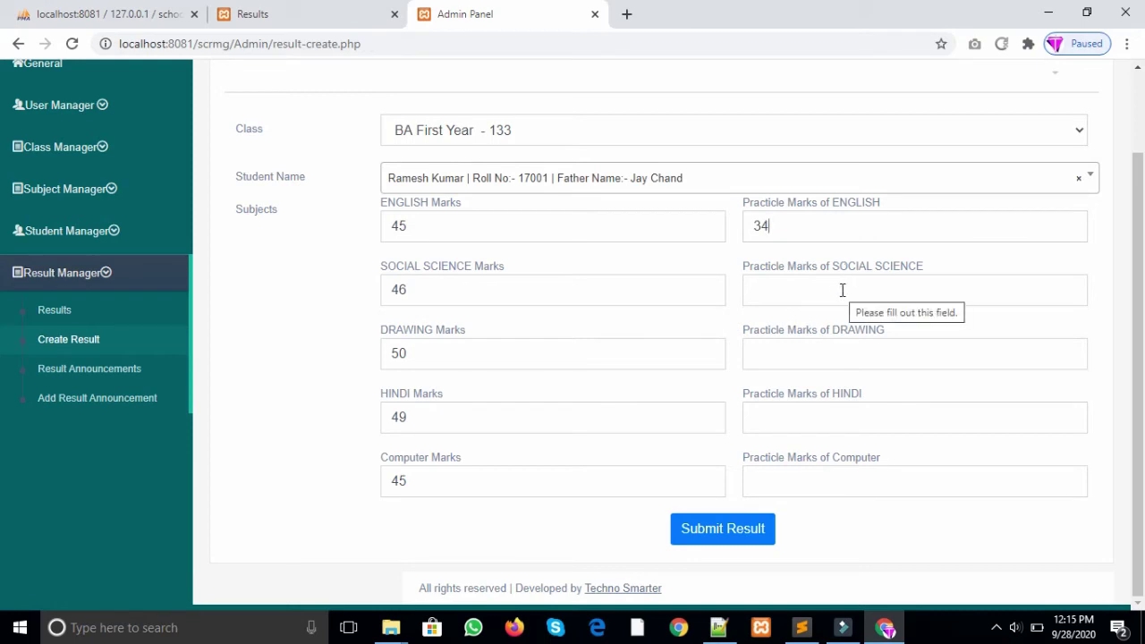
key("BackSpace")
key("BackSpace")
type("25")
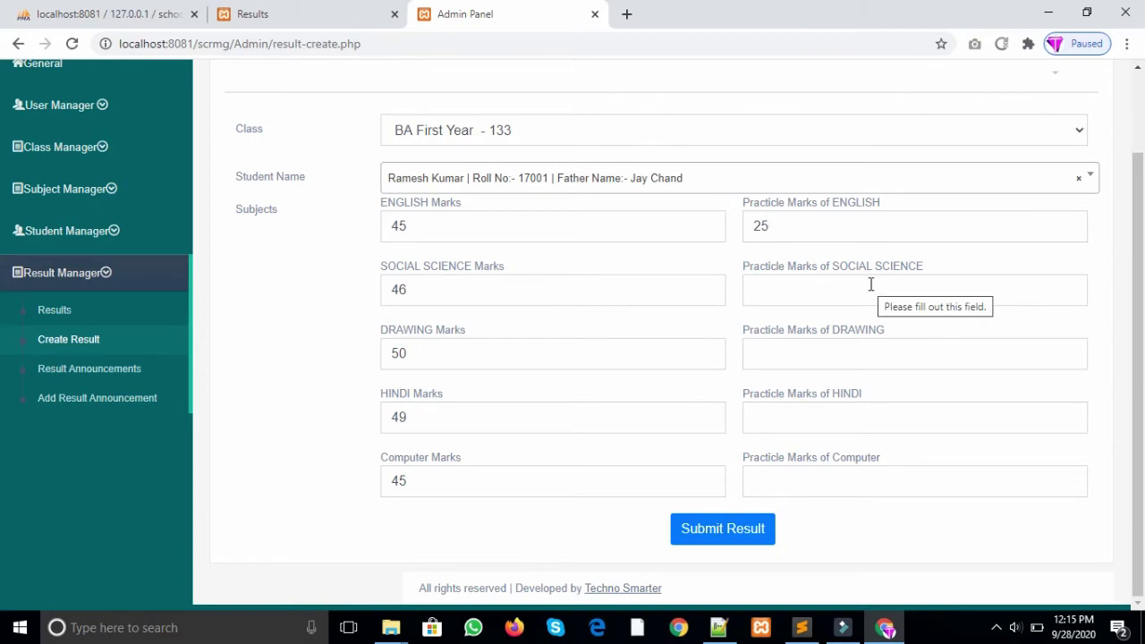
left_click(847, 362)
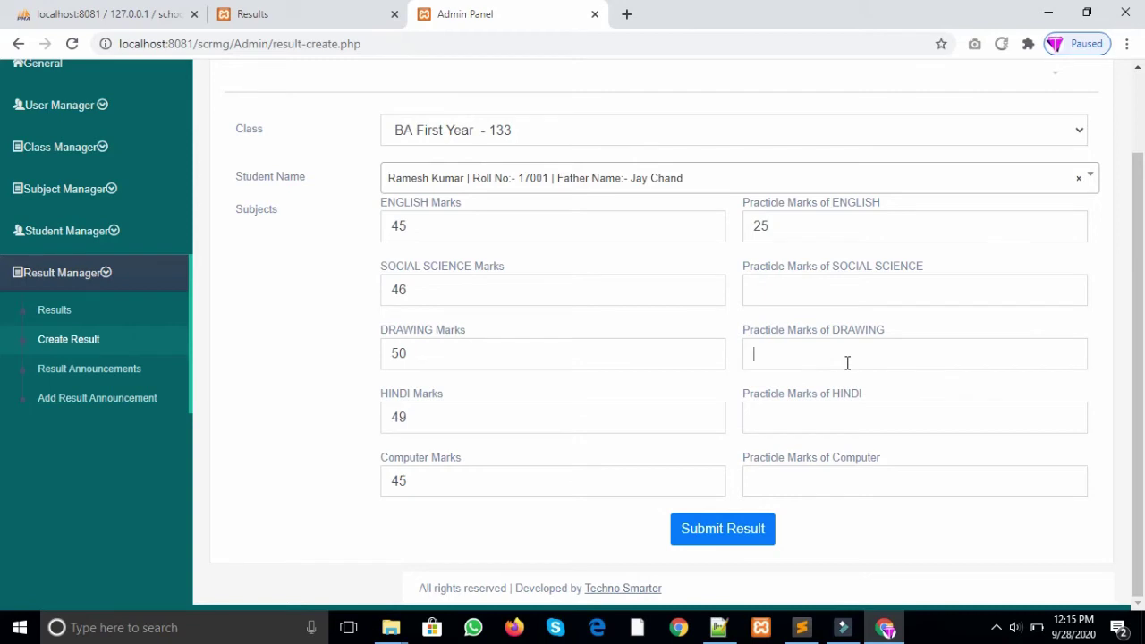
left_click(814, 408)
type("21")
left_click(808, 477)
type("34")
left_click(721, 533)
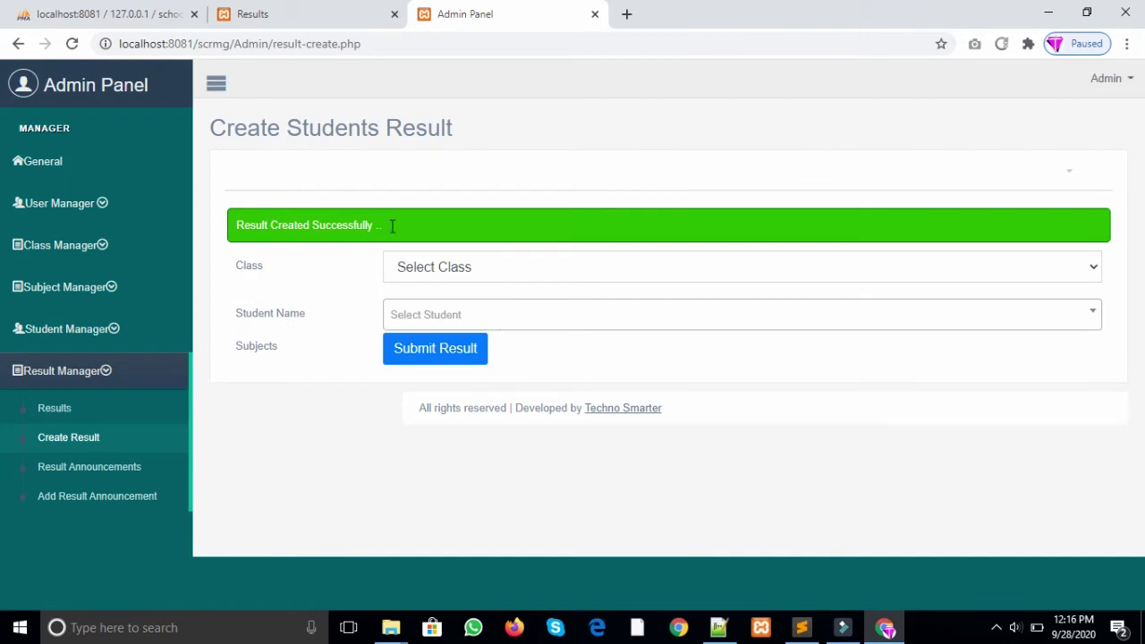
left_click_drag(402, 230, 233, 230)
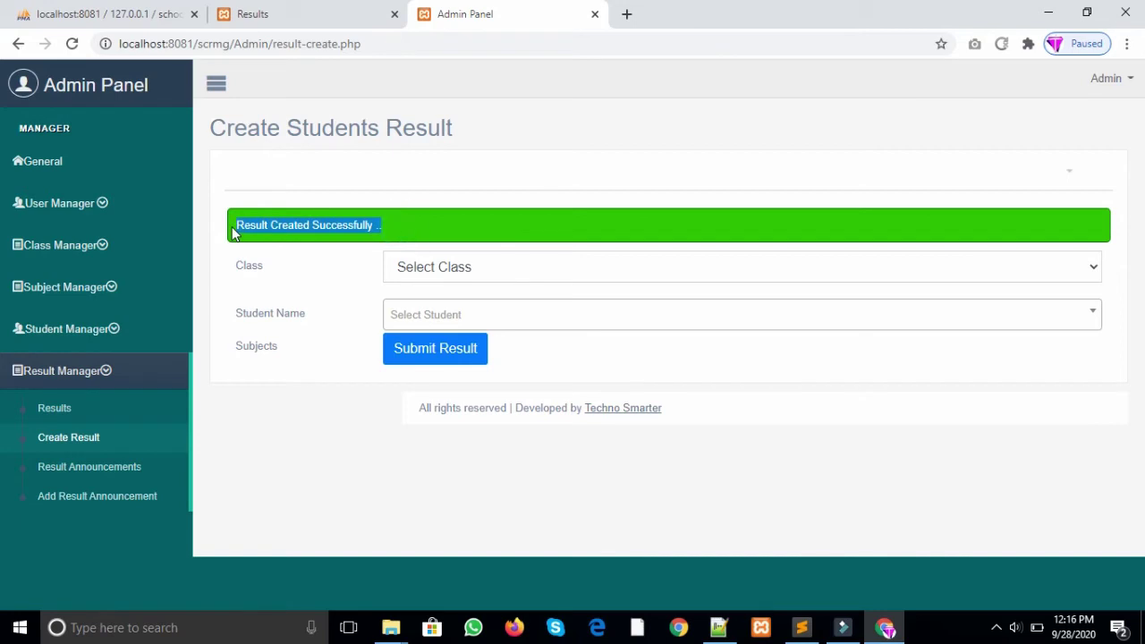
Step: Reselect BA First Year - 133 and the same student to see the Already Created warning, then open the Results list
left_click(621, 229)
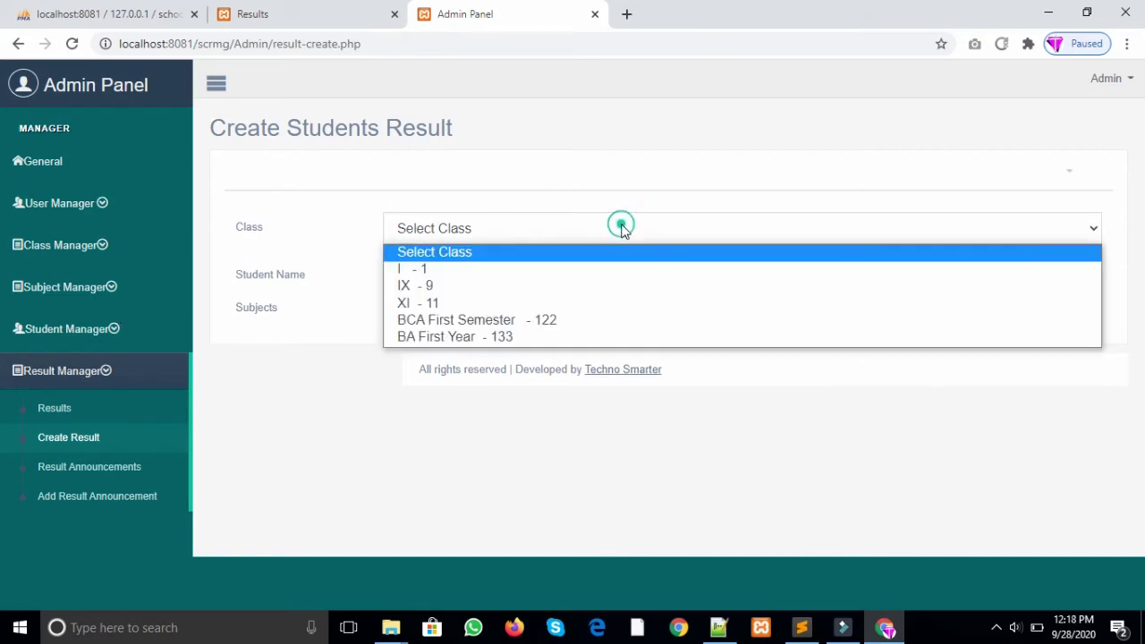
left_click(542, 340)
left_click(519, 277)
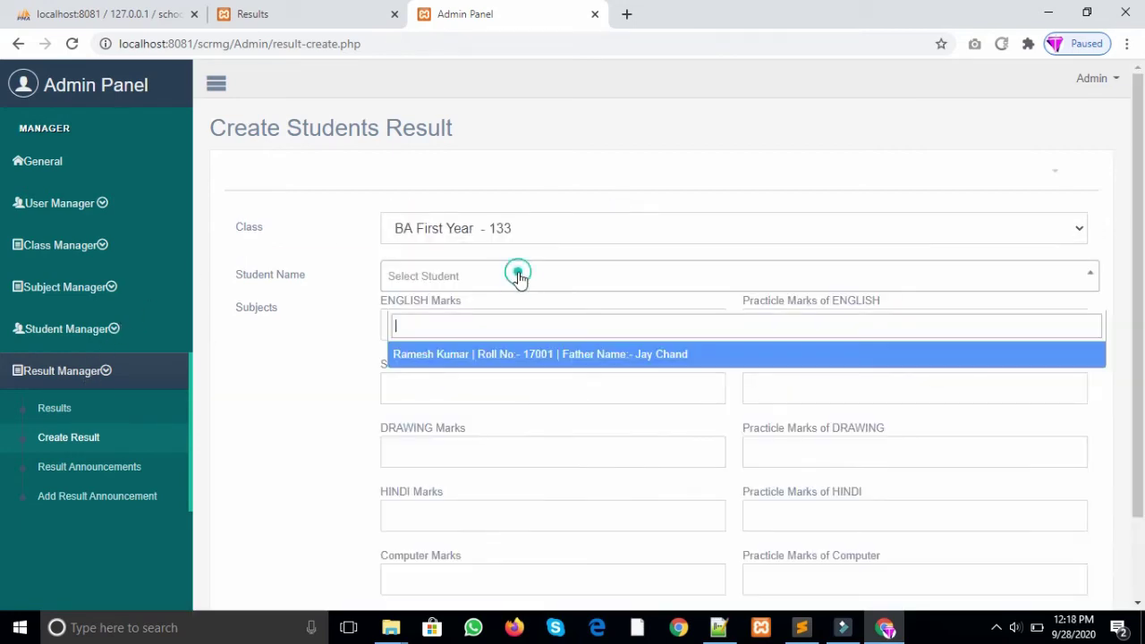
left_click(540, 356)
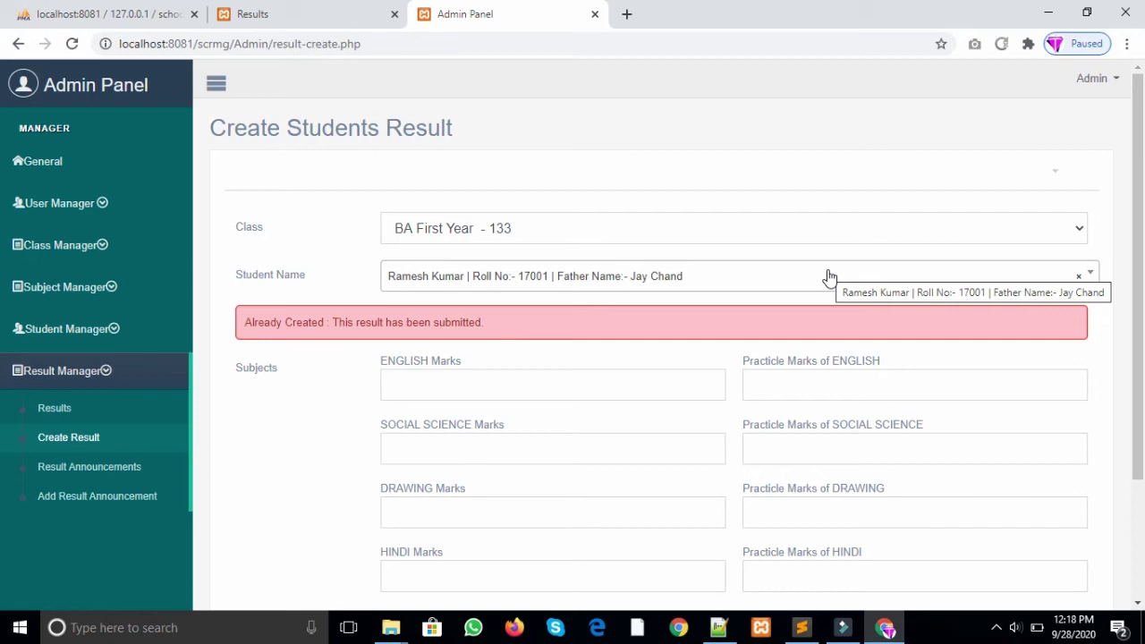
mouse_move(1138, 278)
left_mouse_down()
mouse_move(1138, 332)
mouse_move(1138, 290)
left_mouse_up()
left_click(68, 393)
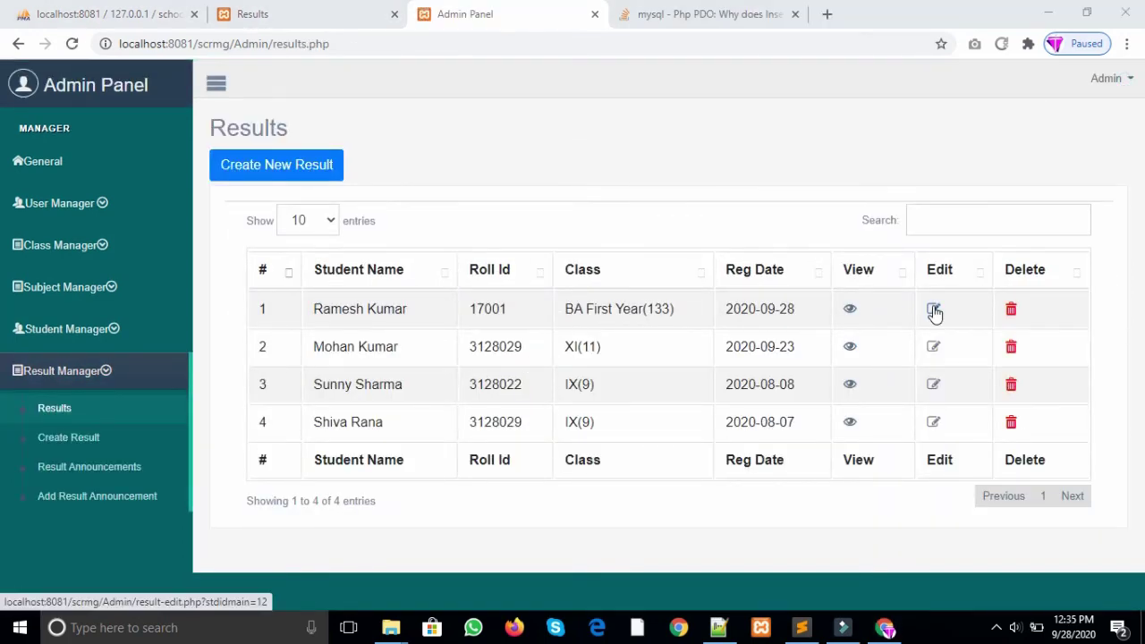
Step: Edit the first result, setting ENGLISH to 52 and HINDI to 50, and save the update
left_click(933, 309)
scroll(716, 314, "down", 1)
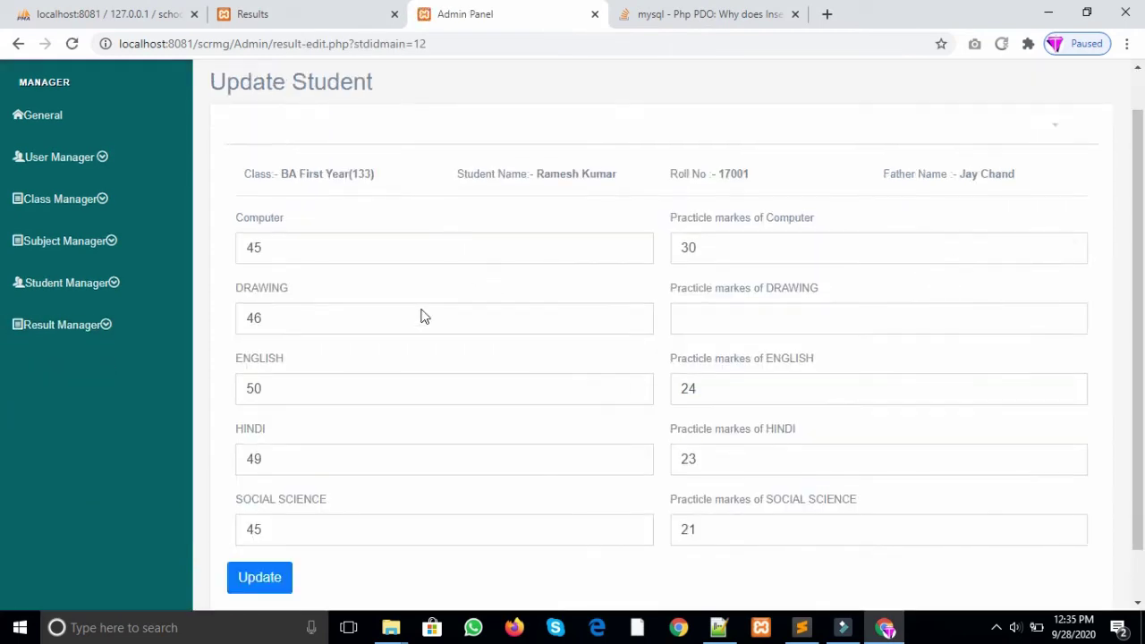
left_click(273, 394)
key("BackSpace")
type("2")
left_click(268, 465)
key("BackSpace")
key("BackSpace")
double_click(726, 397)
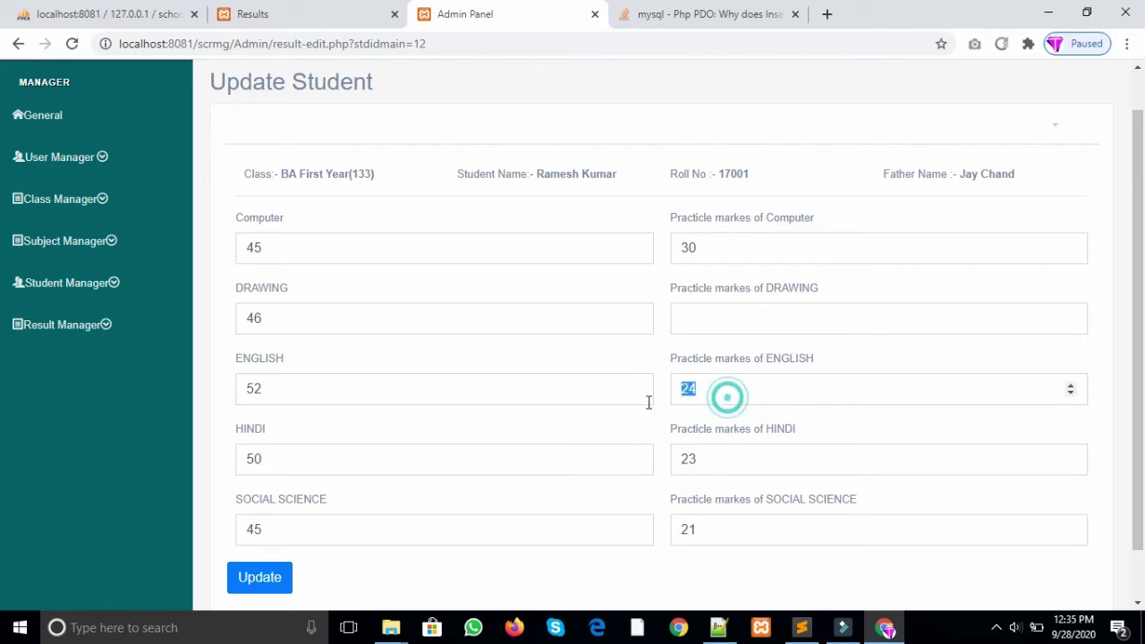
key("BackSpace")
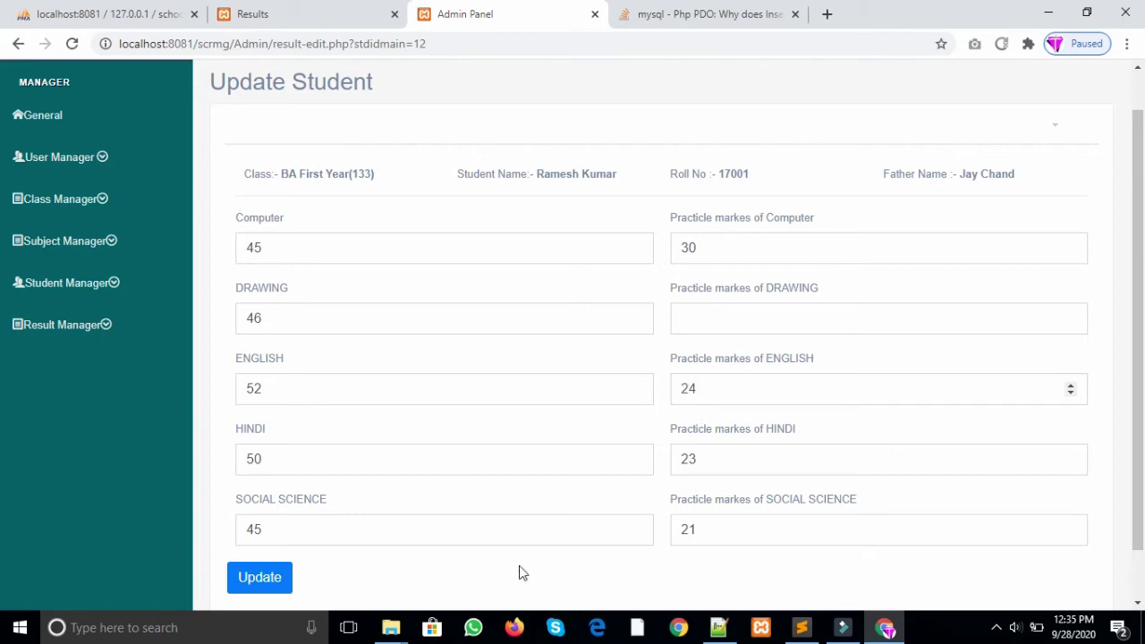
left_click(264, 586)
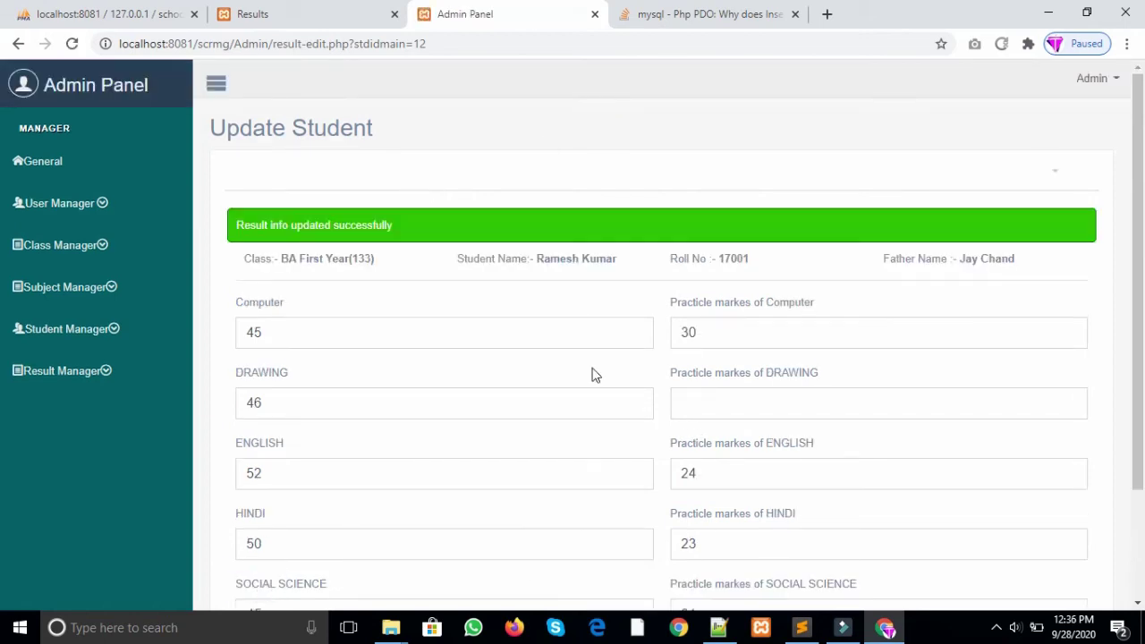
Step: Return to the Results list through the Result Manager menu
left_click(101, 333)
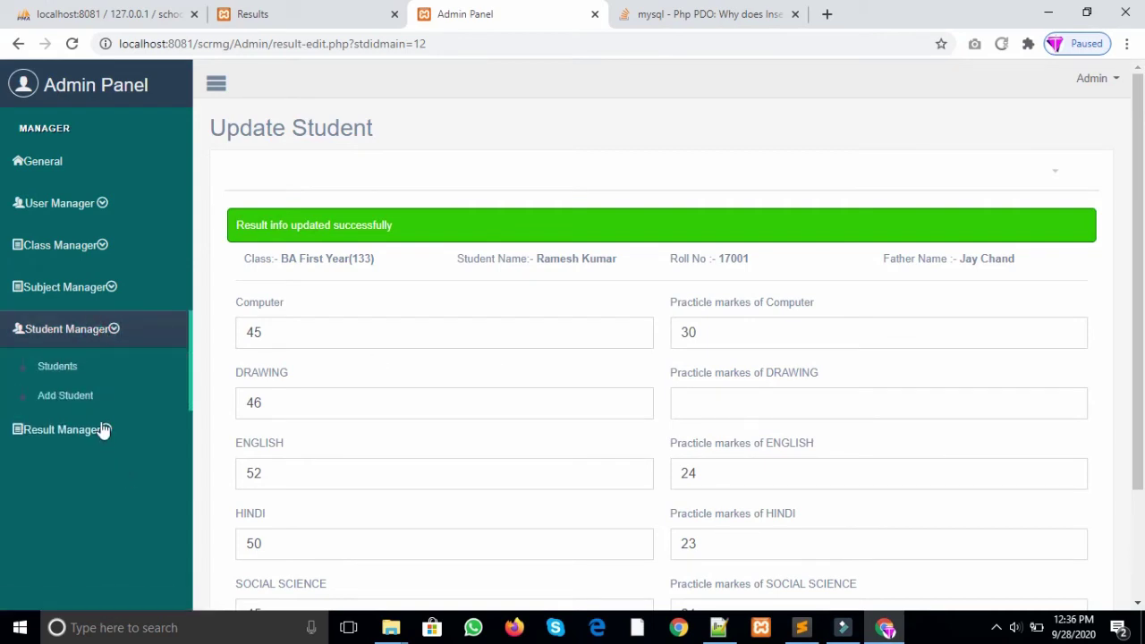
left_click(103, 430)
left_click(86, 417)
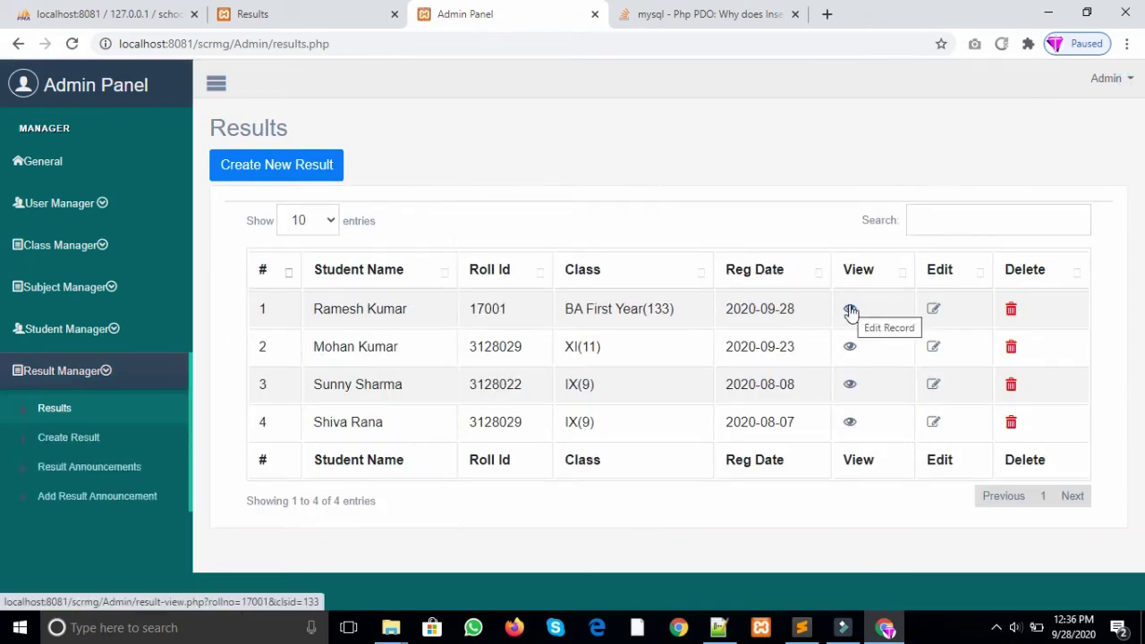
Step: View row 1's result sheet and highlight the total 336, 67.2% and the Passed status
left_click(850, 310)
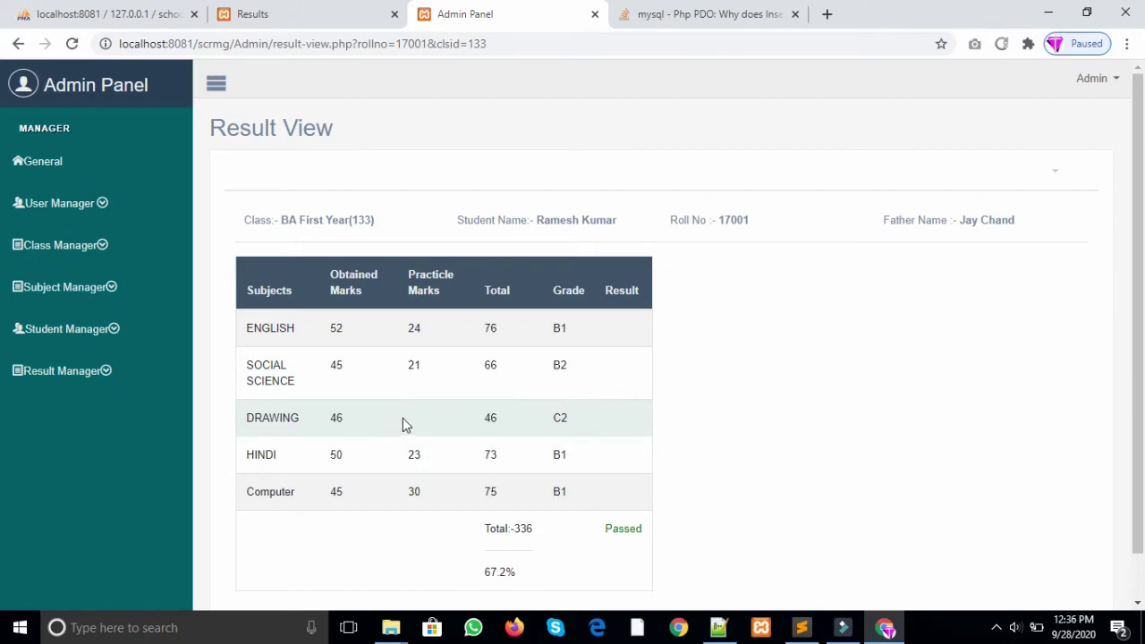
double_click(518, 528)
left_click_drag(529, 574, 450, 581)
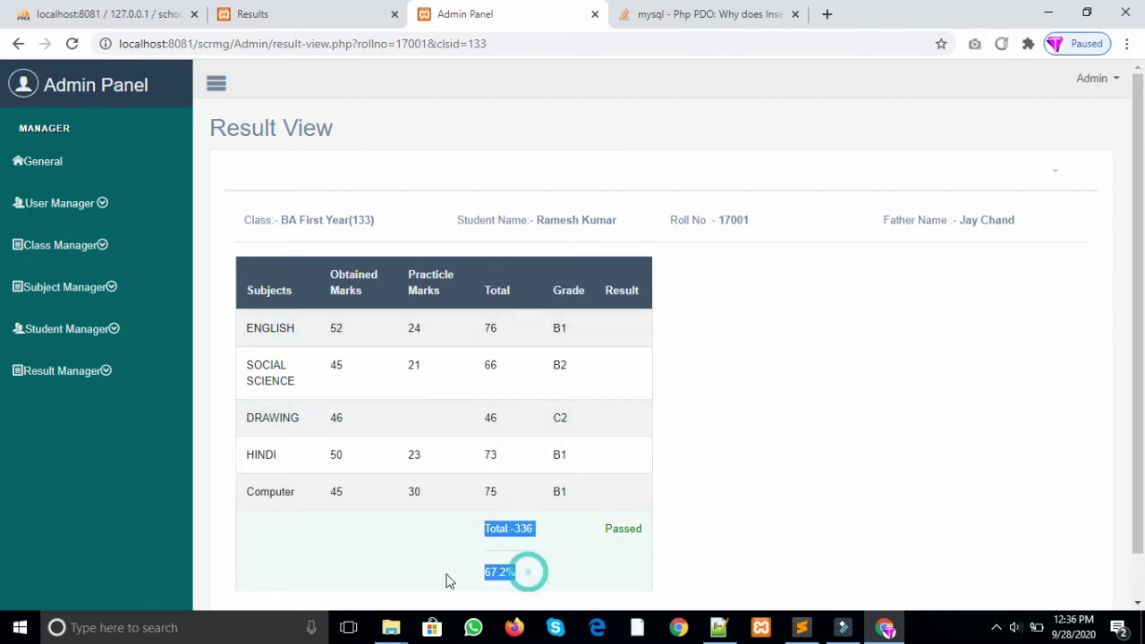
left_click(624, 530)
double_click(607, 531)
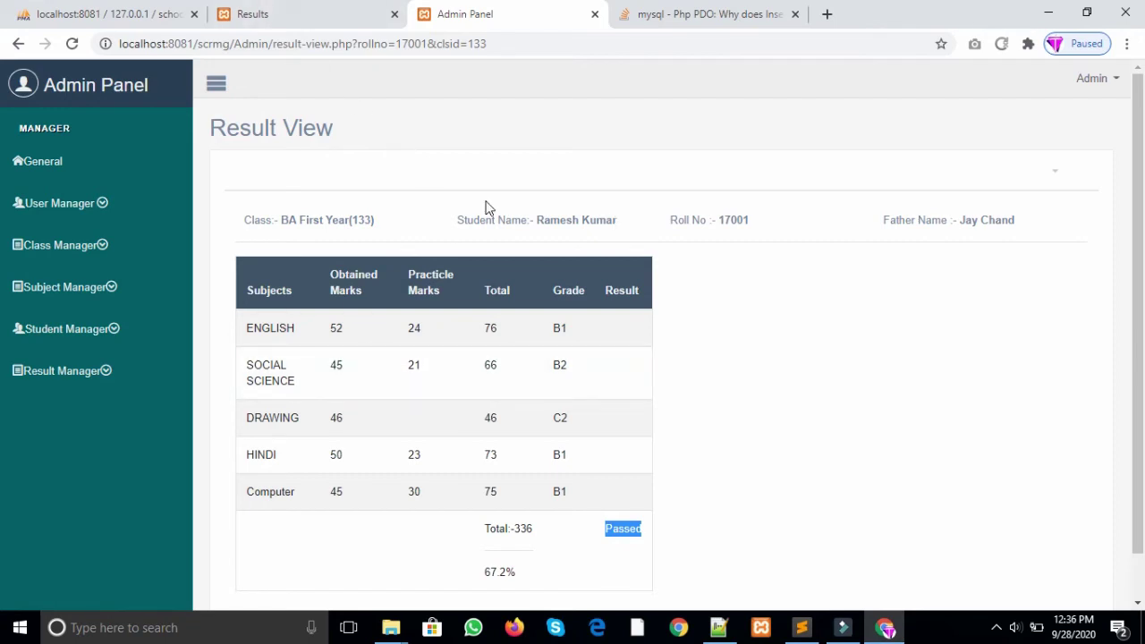
left_click(73, 371)
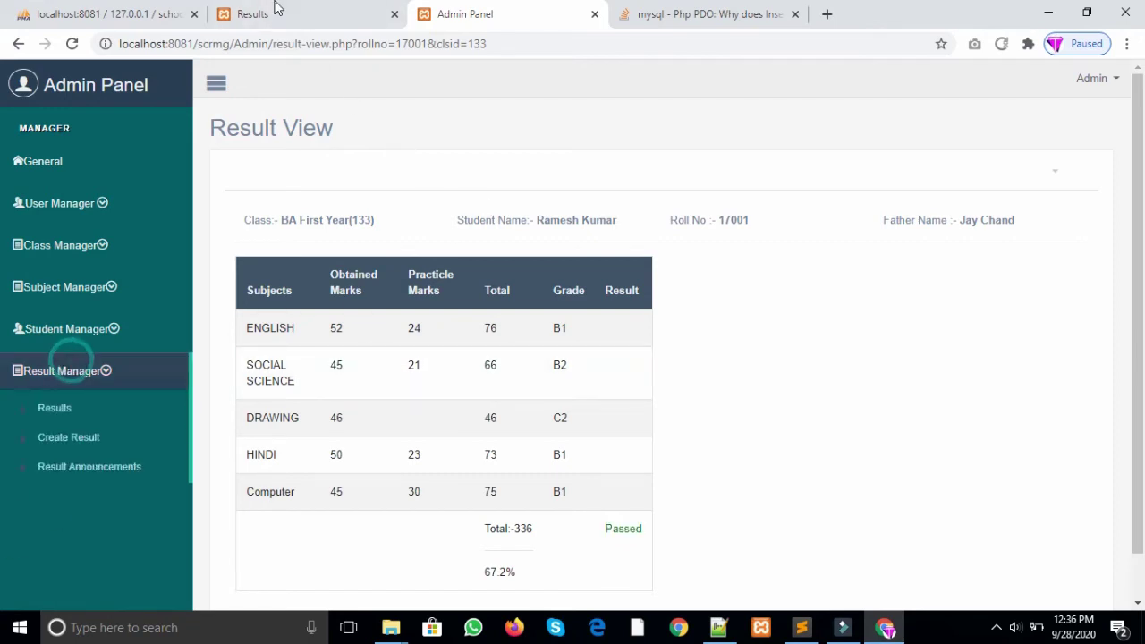
Step: Check the public results page, then start a new announcement from the Result Announcement Manager
left_click(269, 13)
left_click(79, 100)
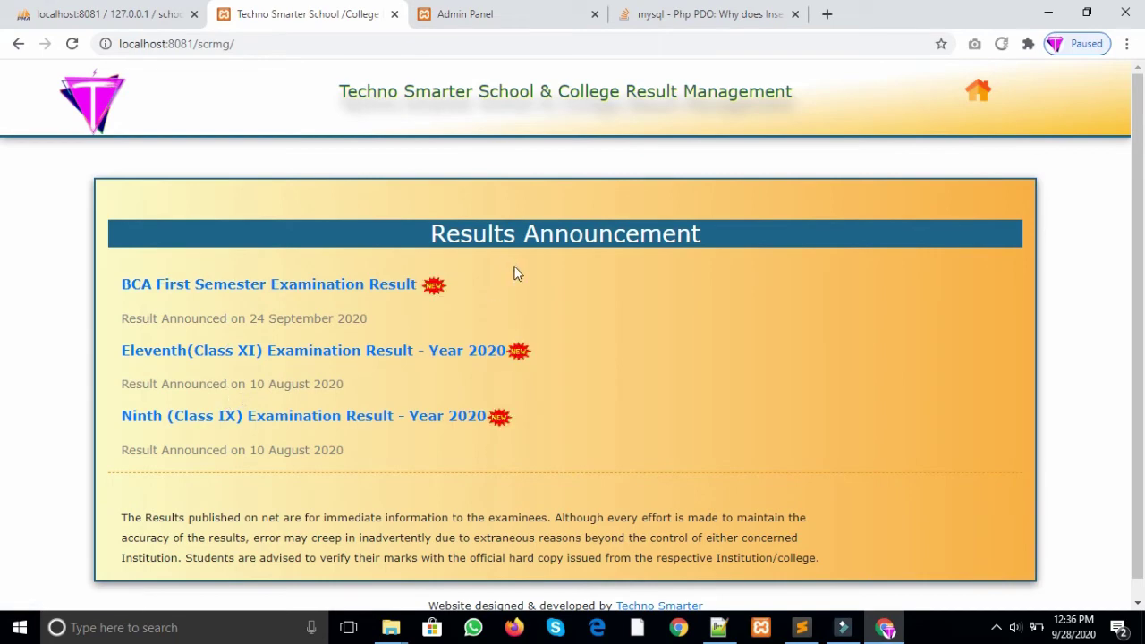
left_click(545, 11)
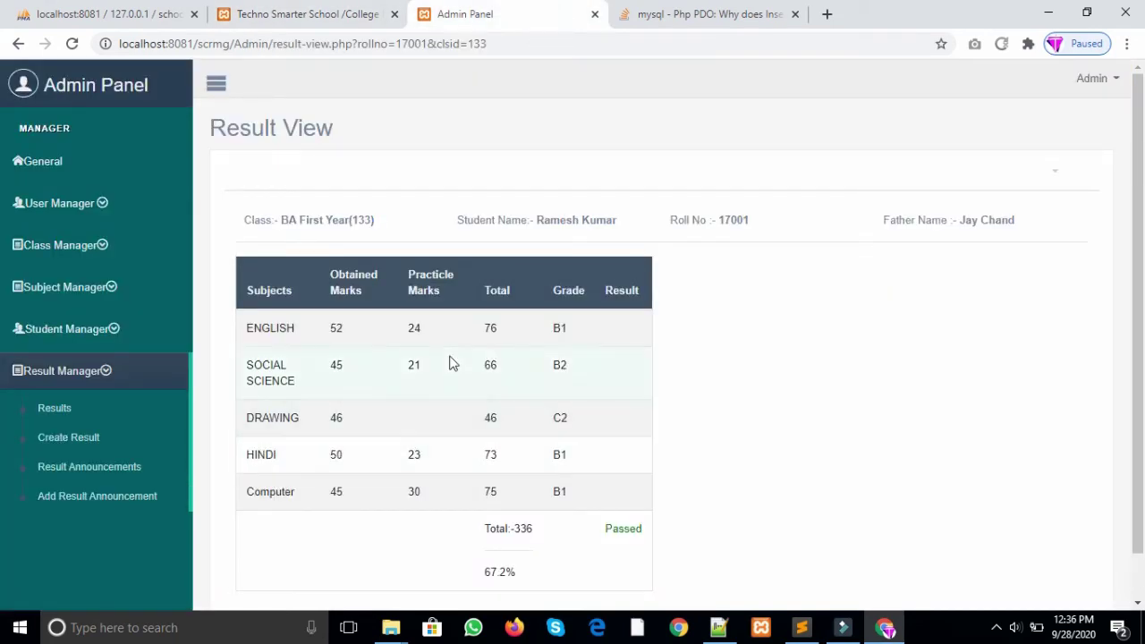
left_click(116, 477)
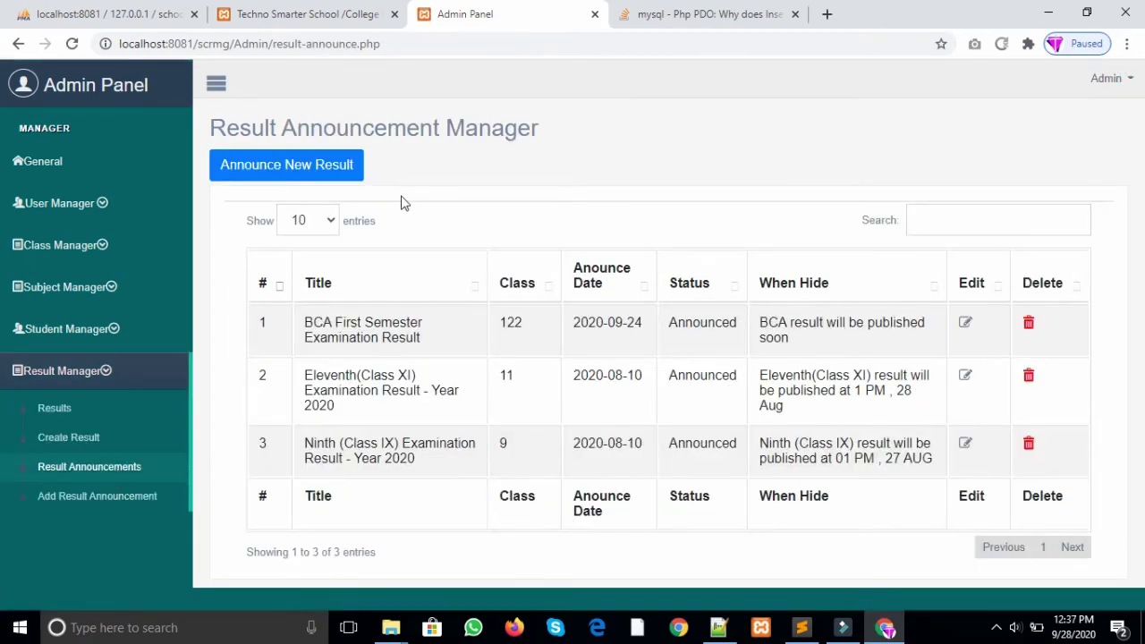
left_click(319, 174)
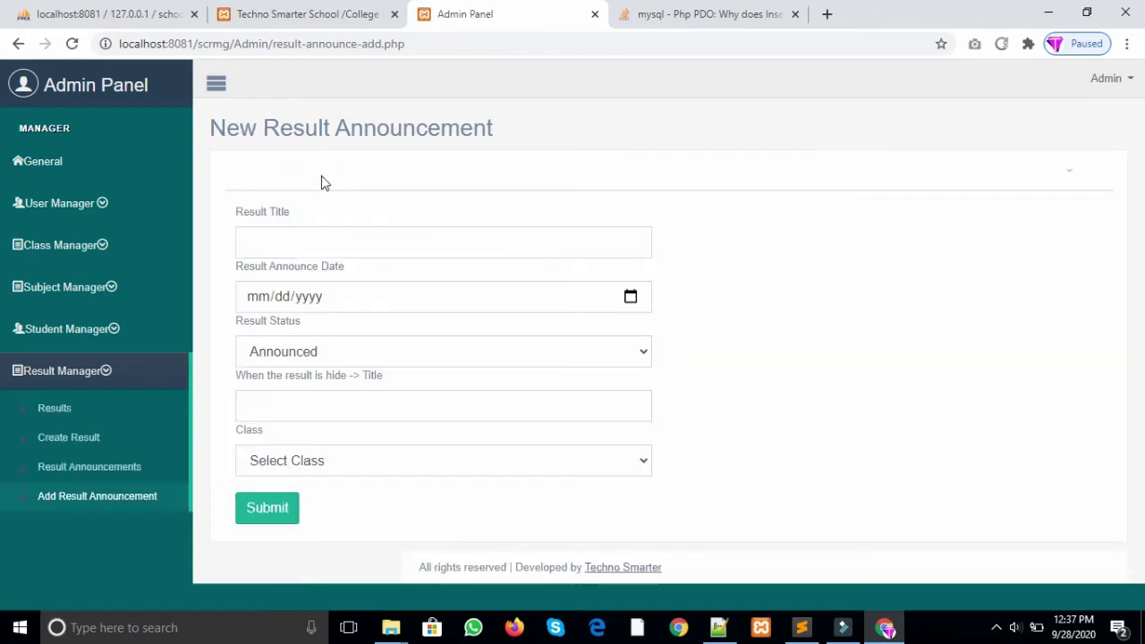
Step: Title the announcement 'BA Class Examination Results - Year 2020' with announce date 09/28/2020
left_click(333, 243)
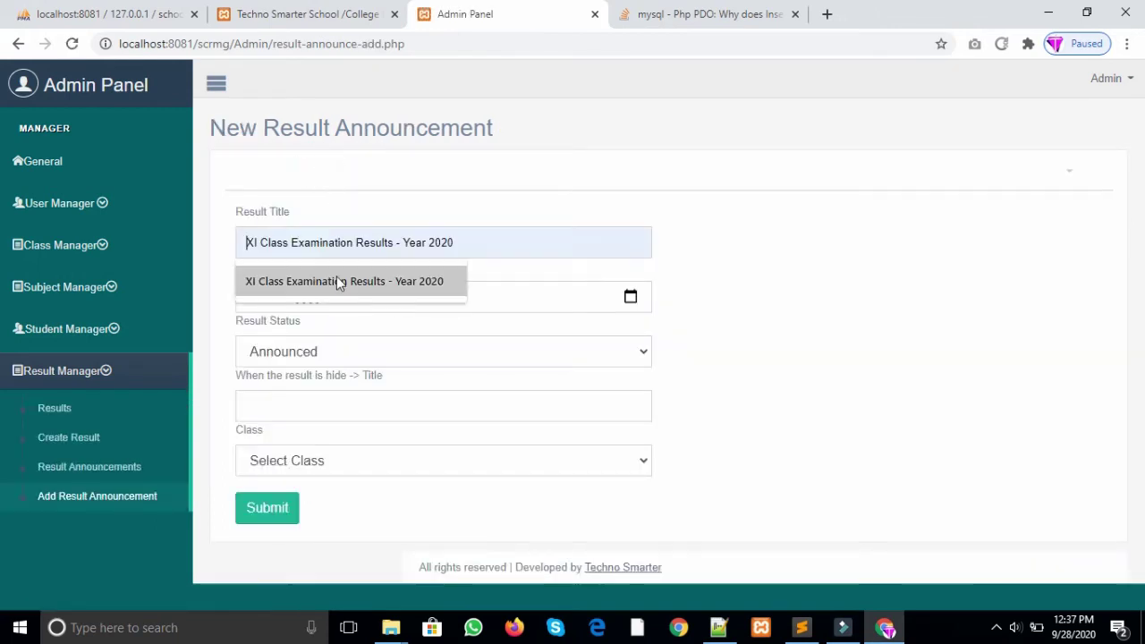
left_click(336, 279)
double_click(250, 242)
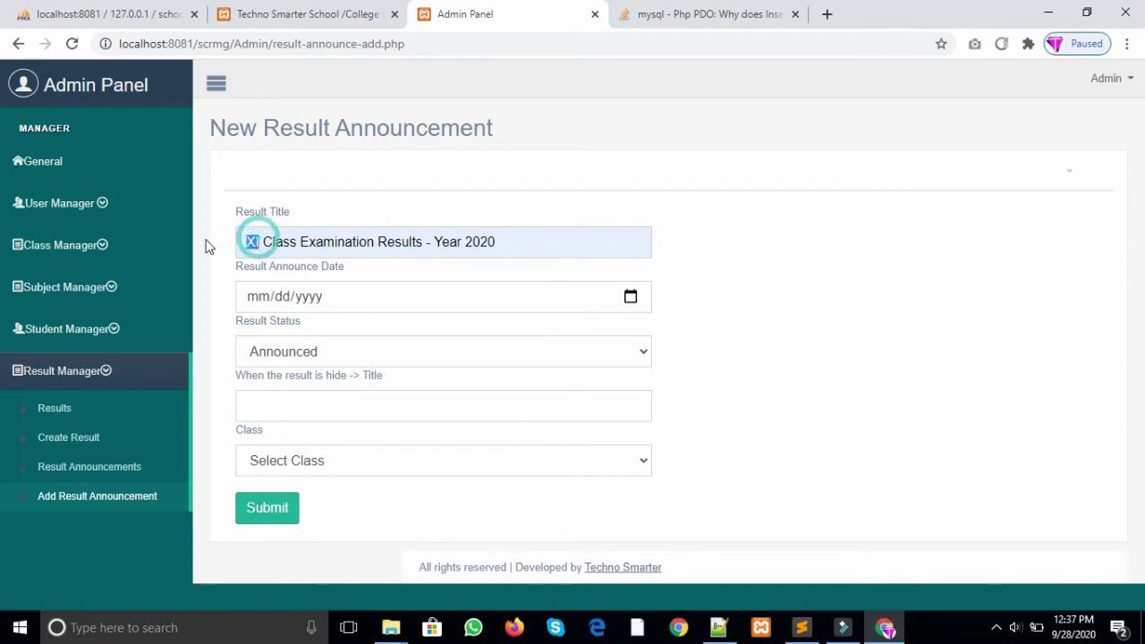
type("BA")
key("BackSpace")
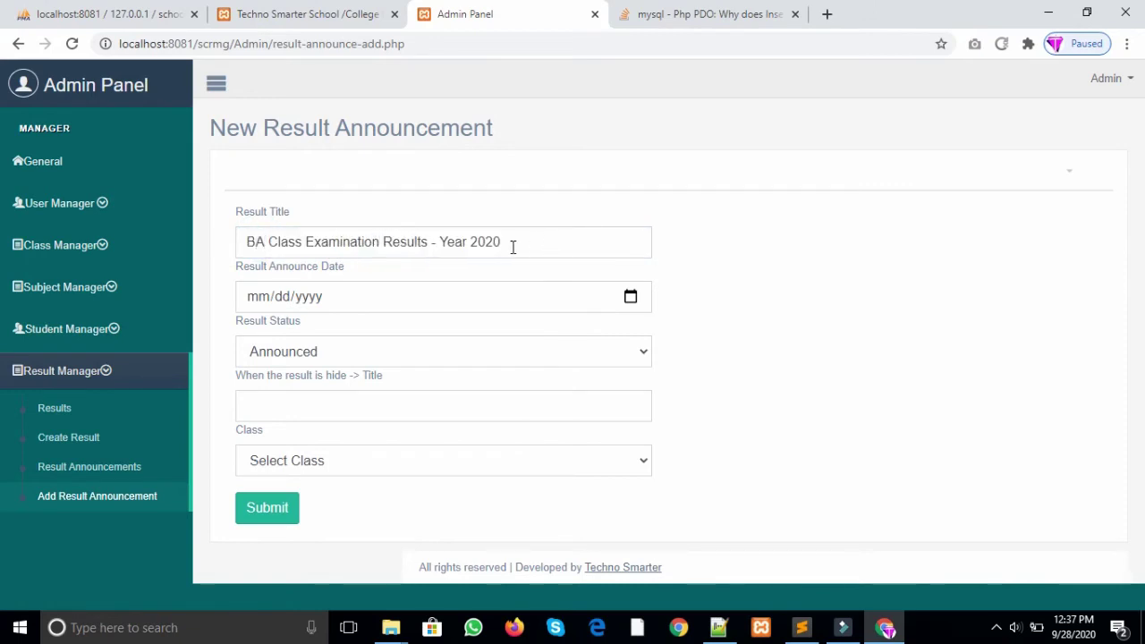
left_click(631, 297)
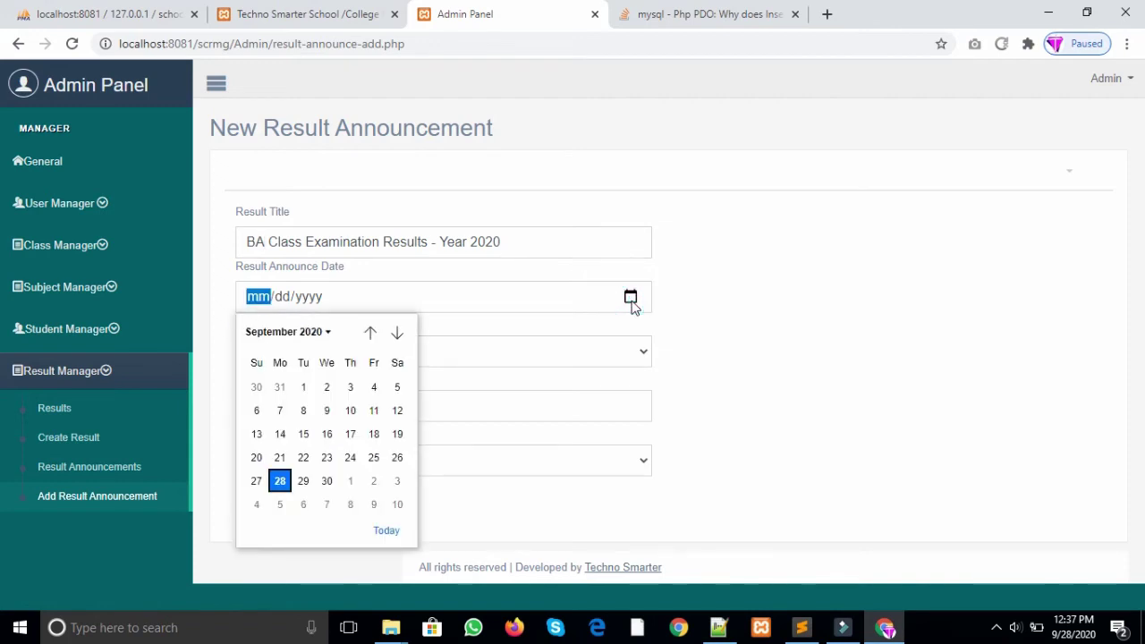
left_click(283, 483)
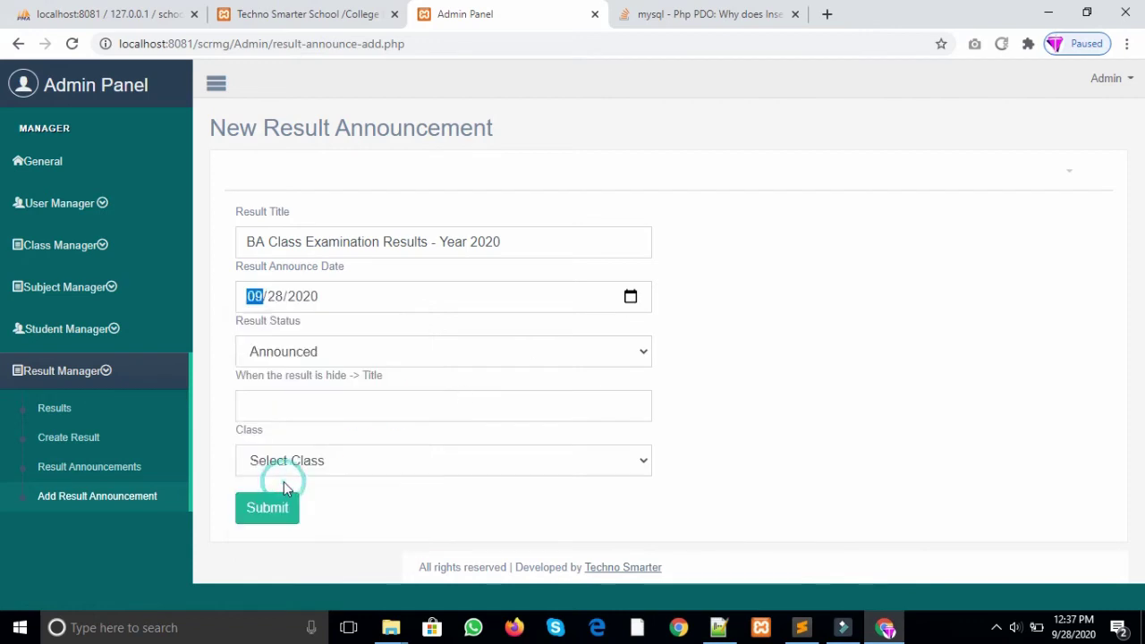
Step: Set the status to Hide with a hidden-result message adapted for BA and ending 12:30PM
left_click(369, 356)
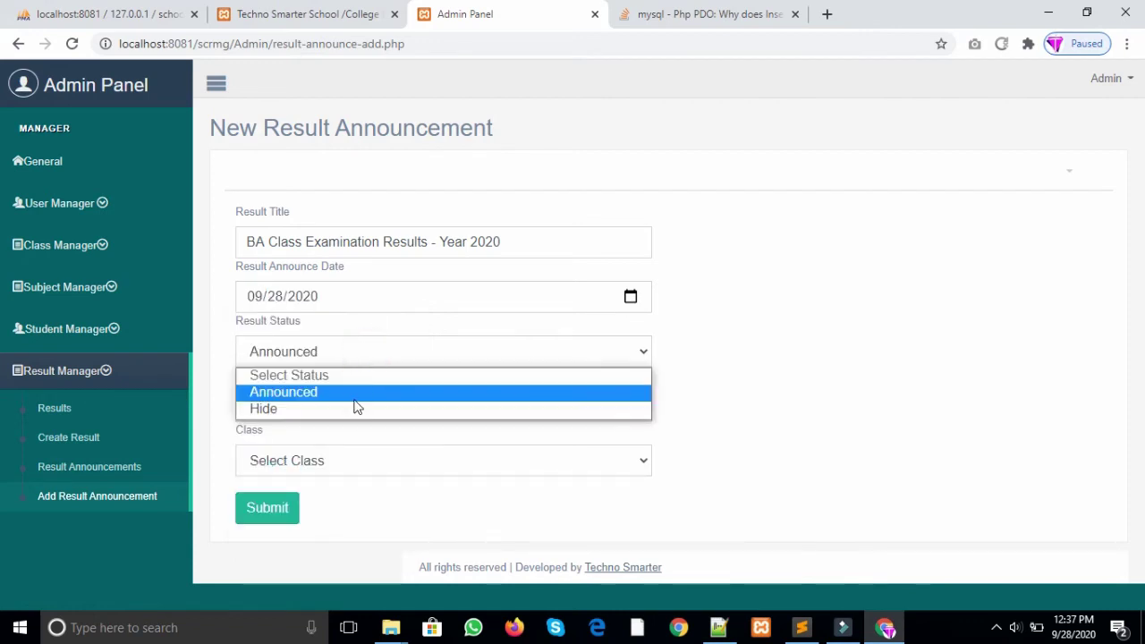
left_click(358, 392)
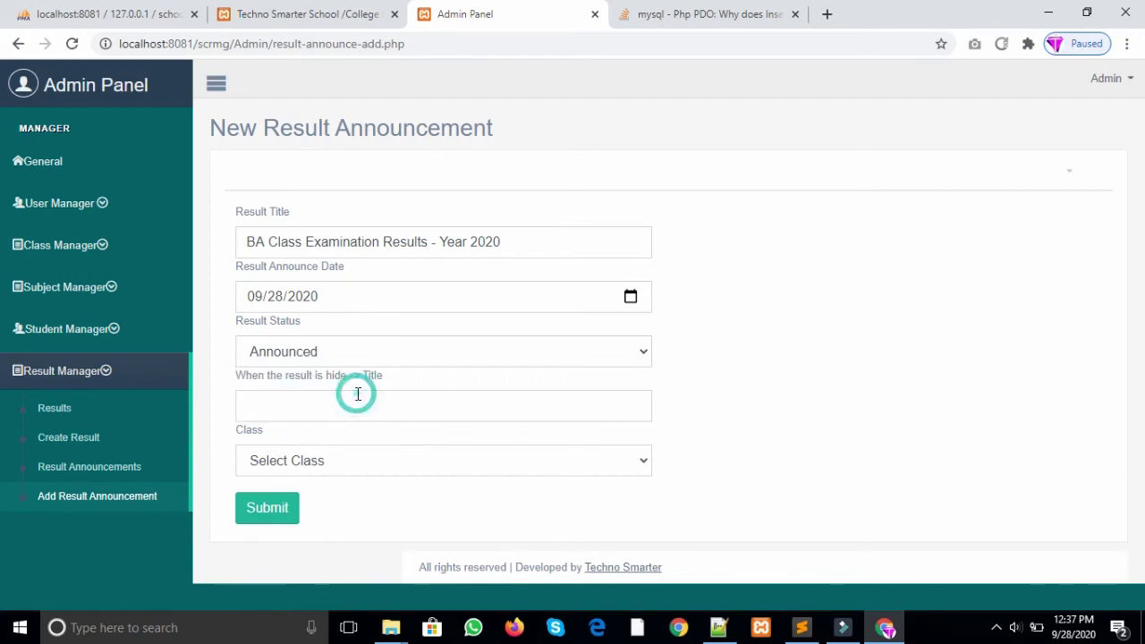
left_click(361, 359)
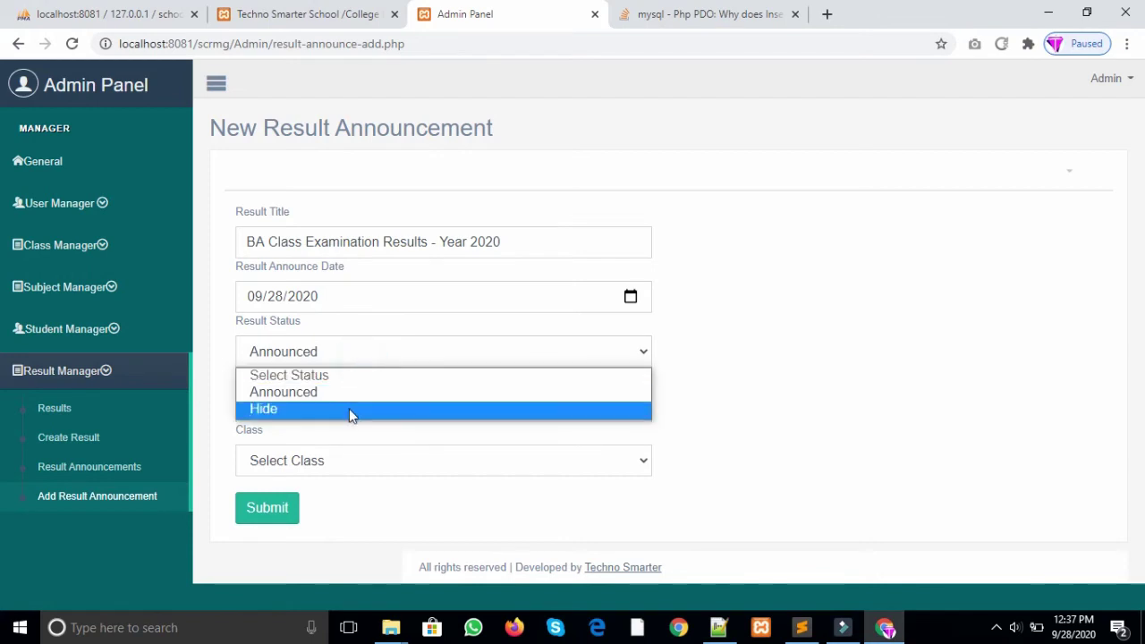
left_click(349, 409)
left_click(323, 403)
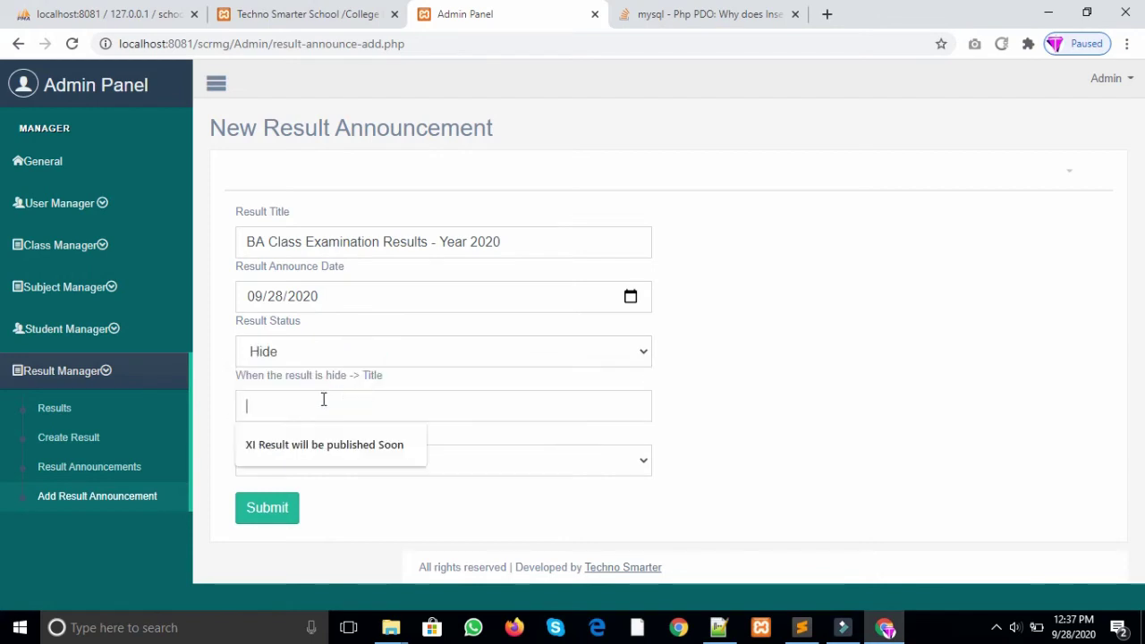
left_click(323, 442)
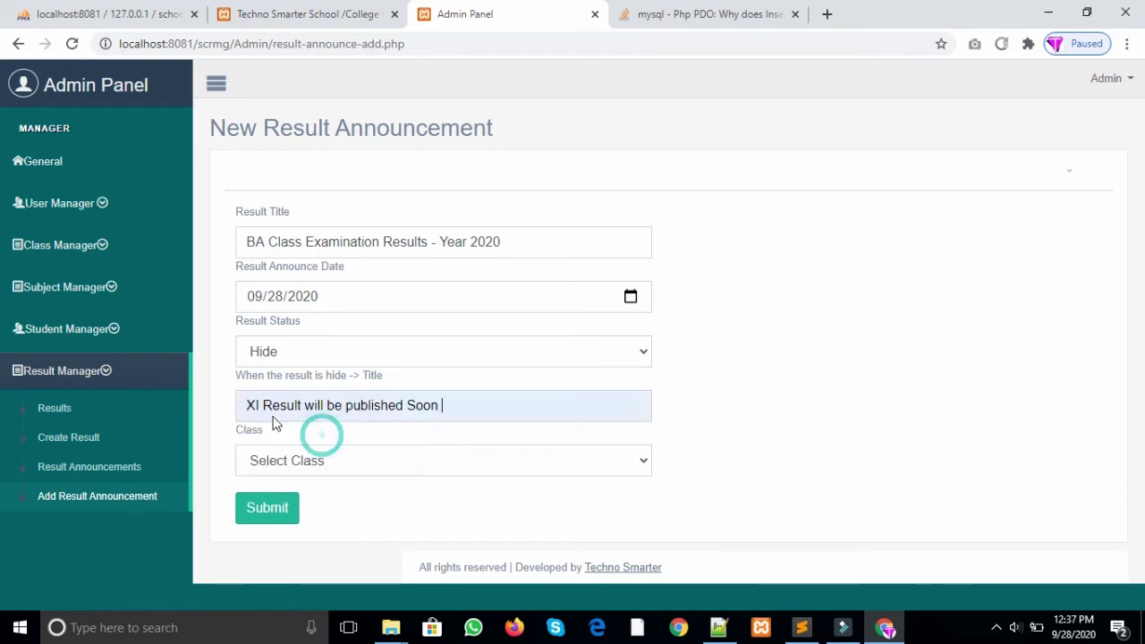
left_click_drag(261, 405, 214, 409)
type("BA")
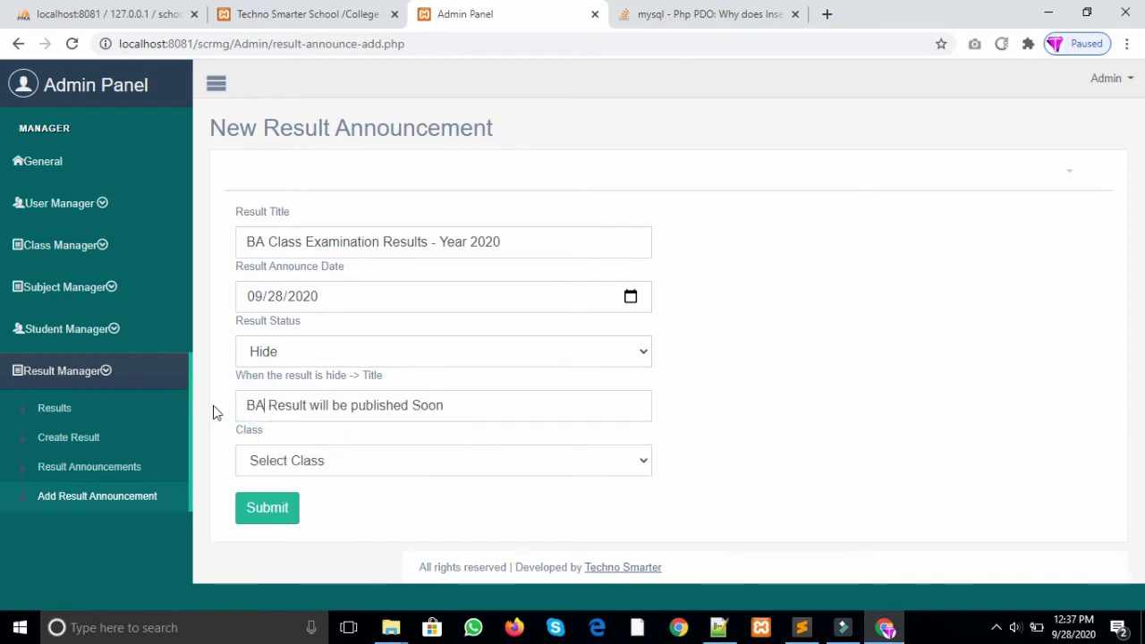
left_click(447, 414)
type("12:30")
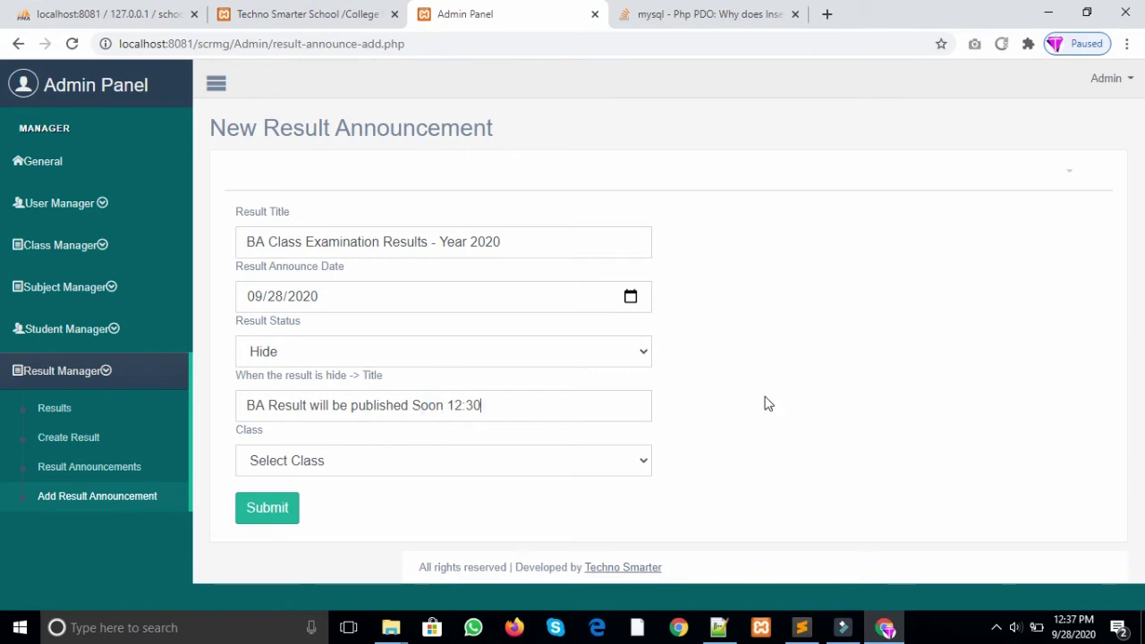
type("PM")
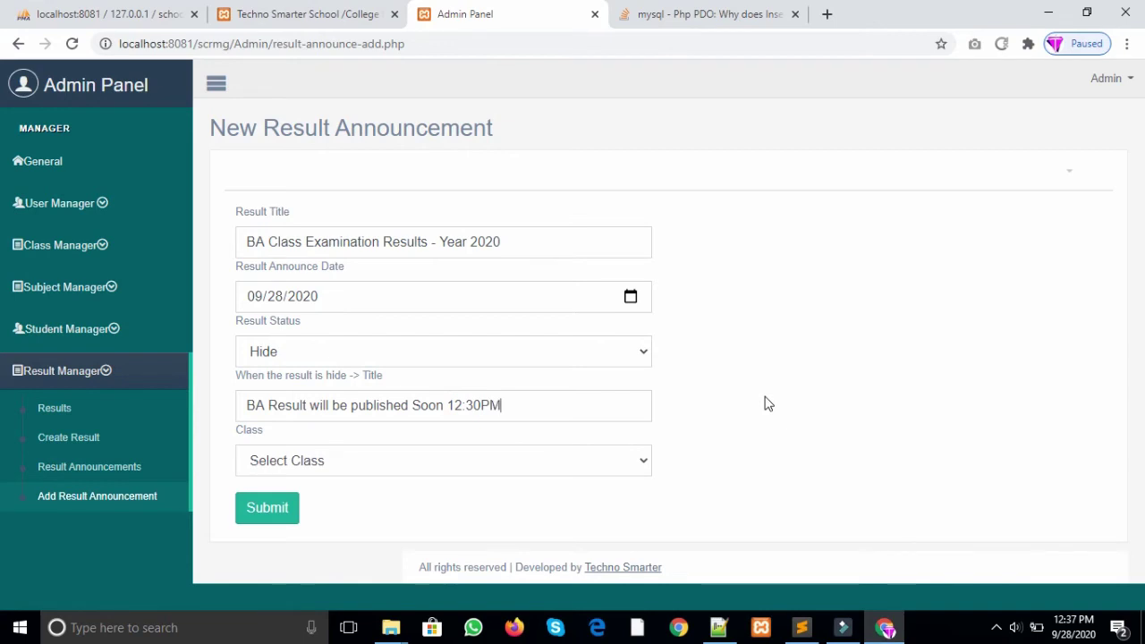
Step: Assign the announcement to BA First Year - 133 and submit it
left_click(348, 464)
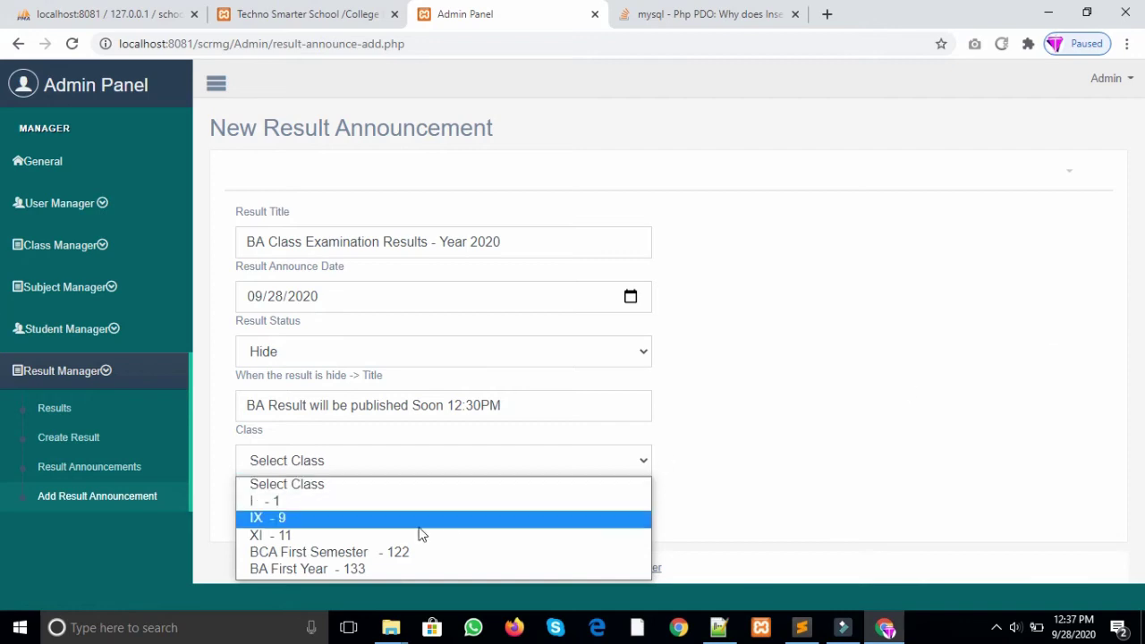
left_click(313, 574)
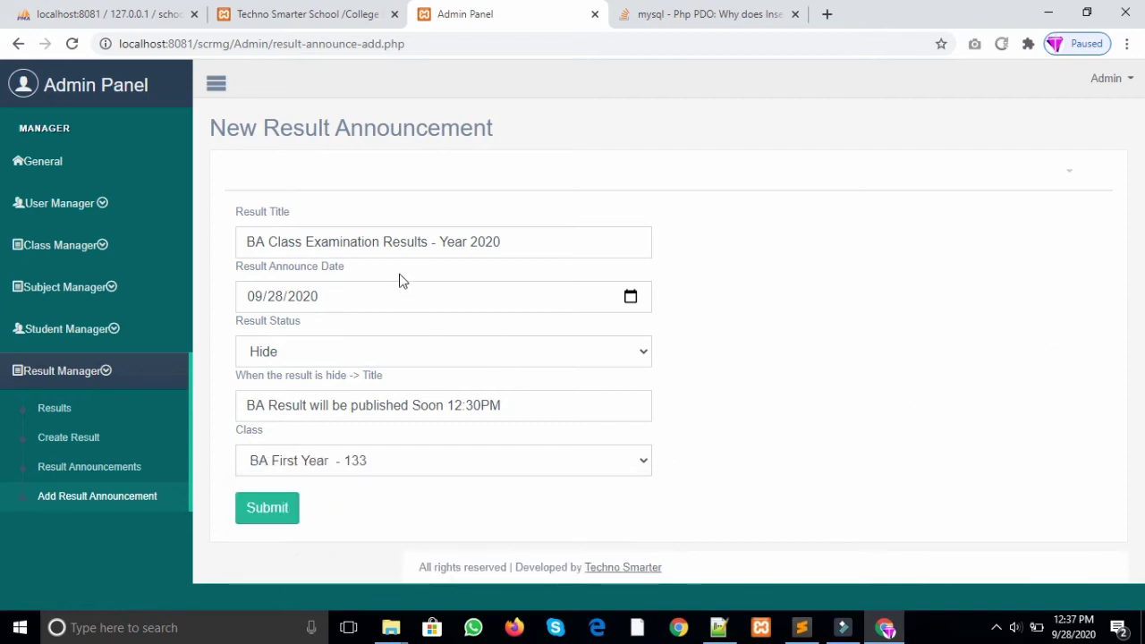
left_click(522, 238)
key("ctrl+a")
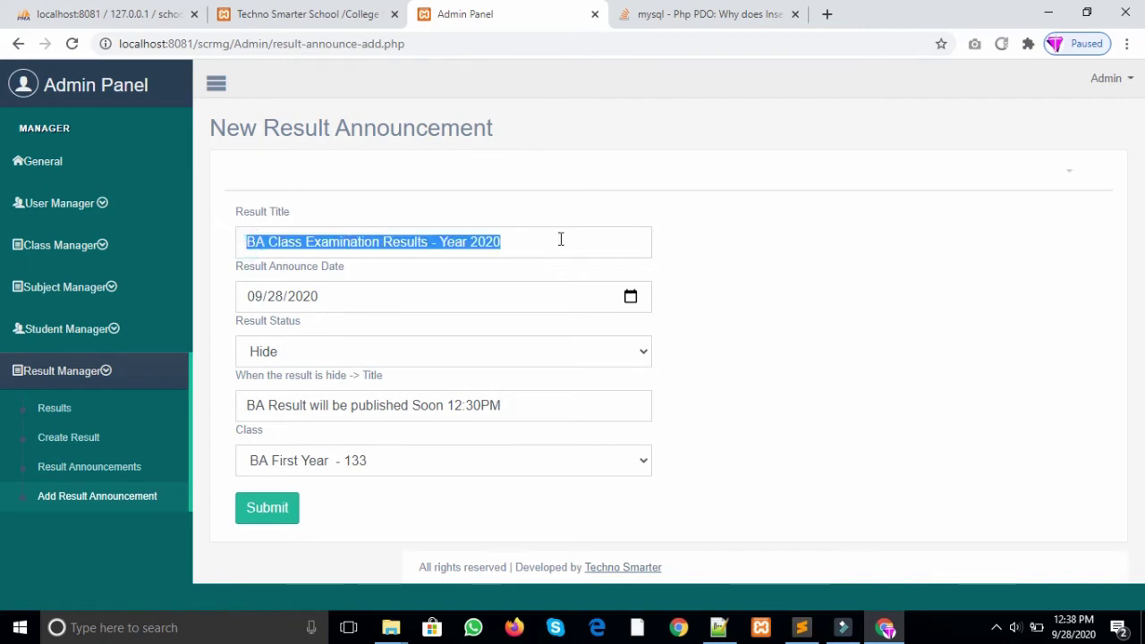
left_click(282, 508)
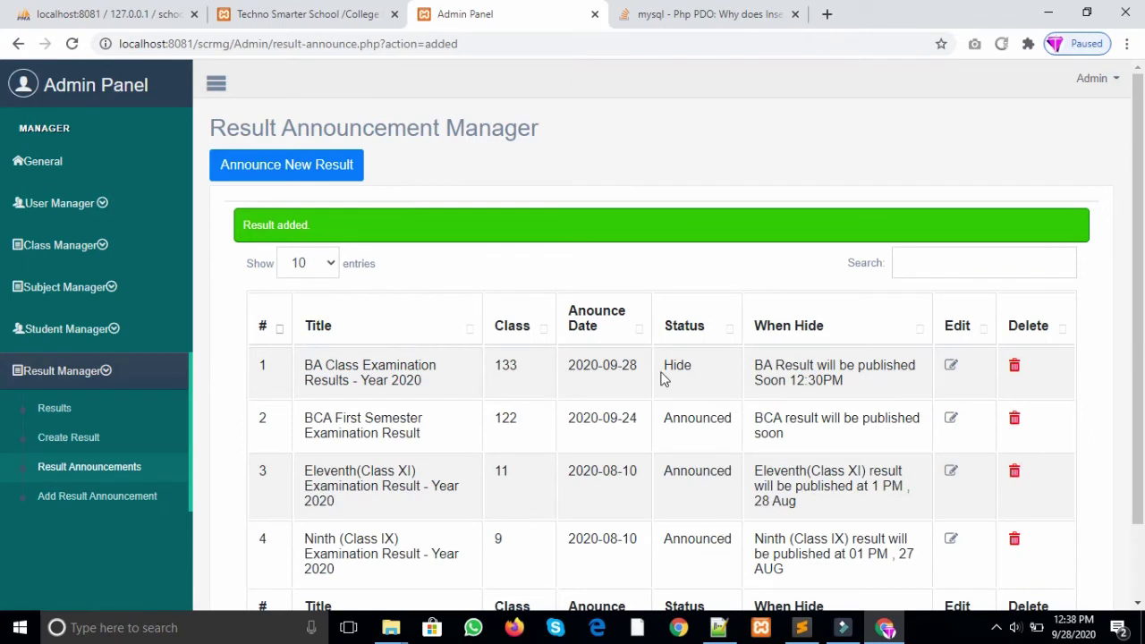
Step: Change the BA announcement's status to Announced and save the update
left_click(952, 366)
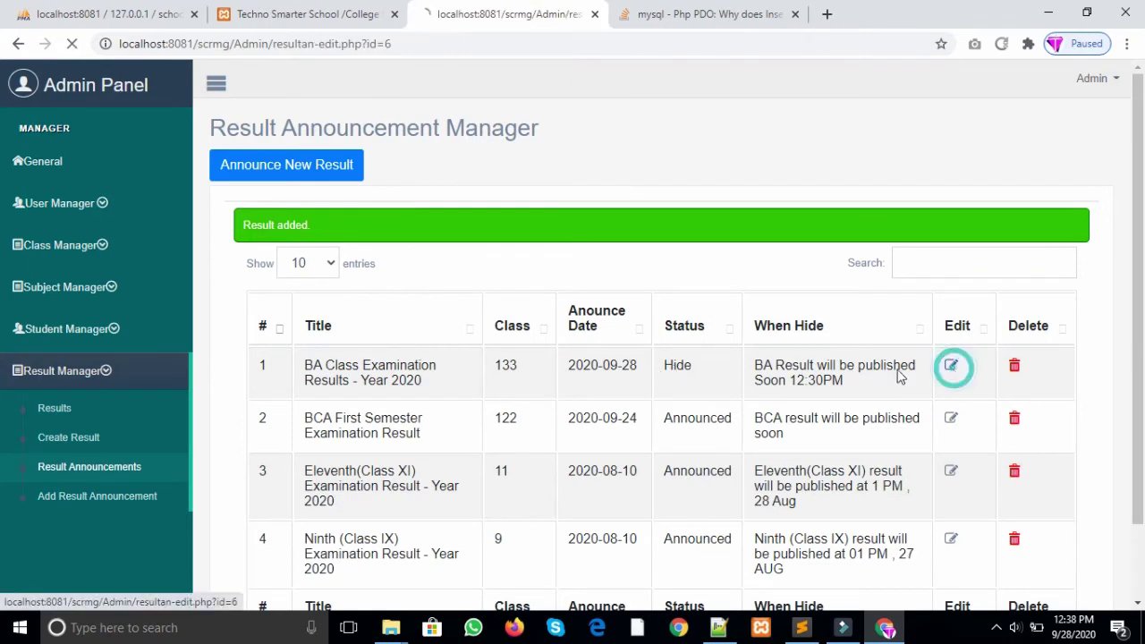
left_click(387, 351)
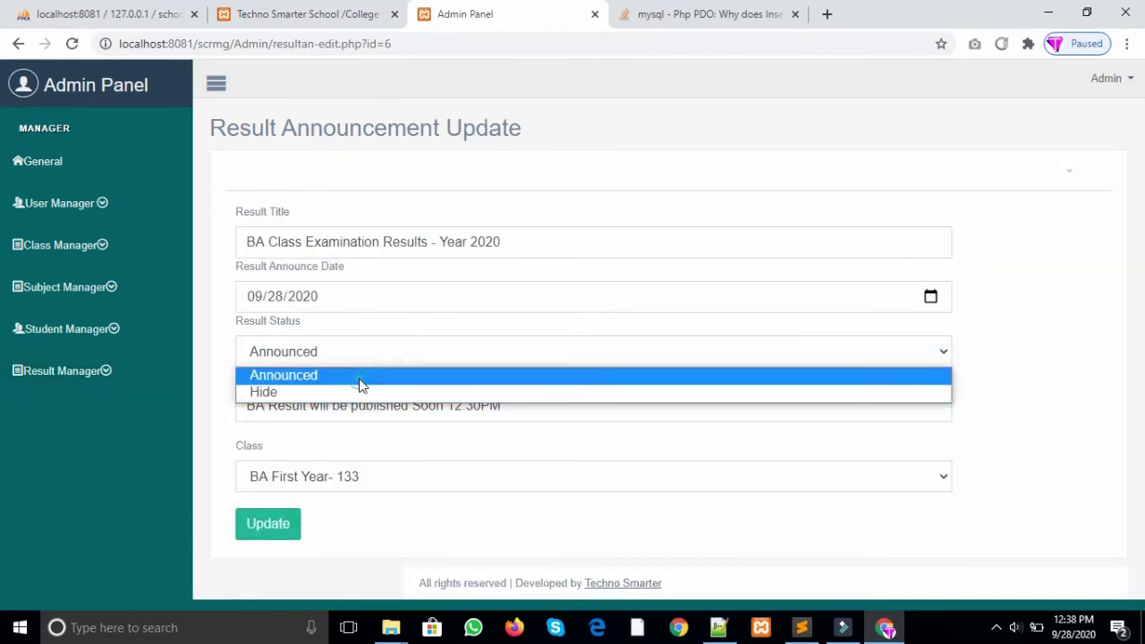
left_click(359, 375)
left_click(269, 526)
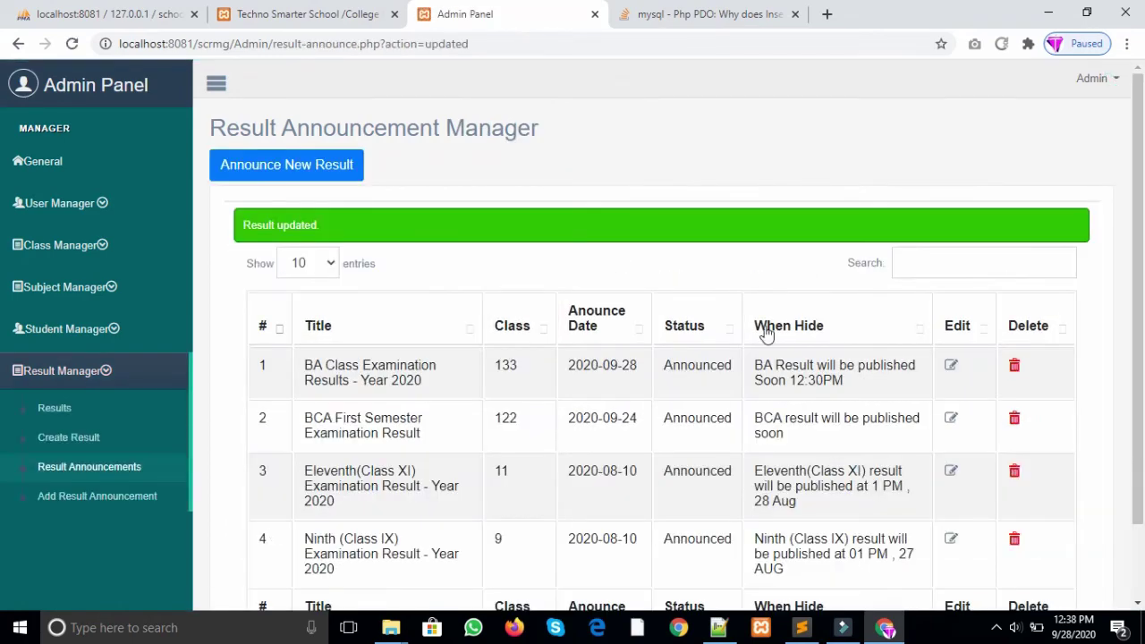
scroll(685, 360, "down", 1)
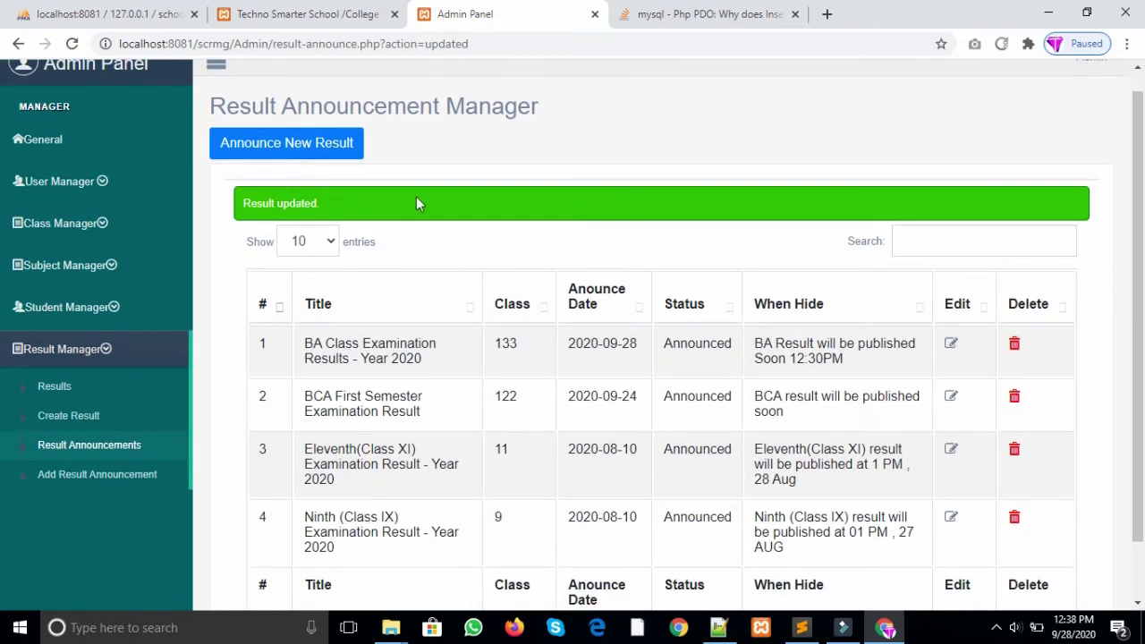
Step: Reload the public results page to confirm the 2020 BA announcement is listed
left_click(309, 14)
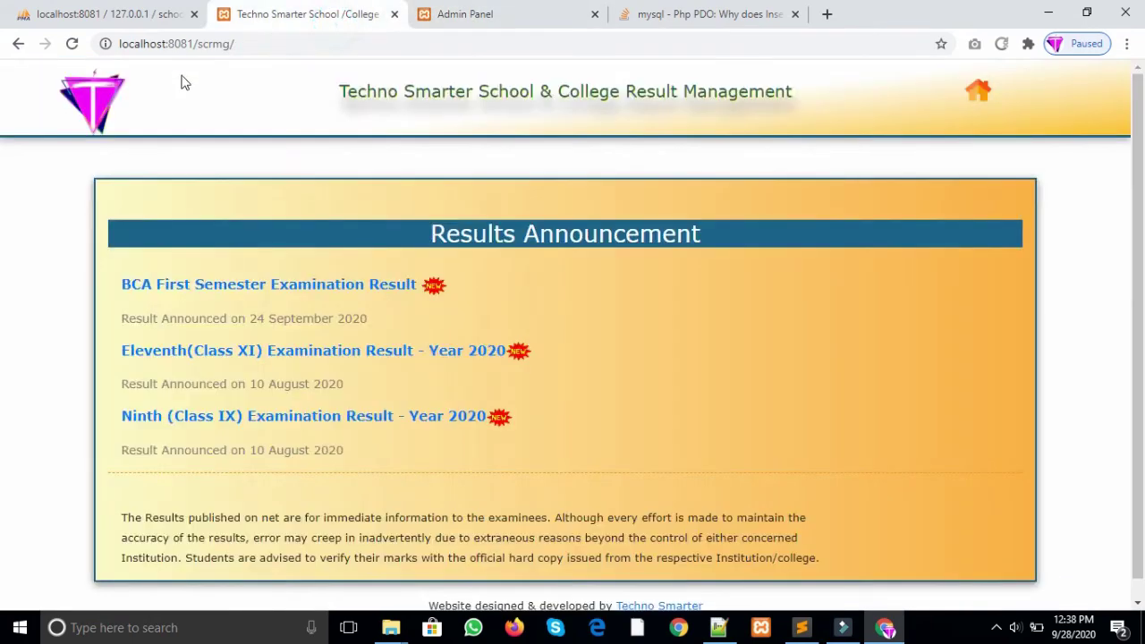
left_click(245, 47)
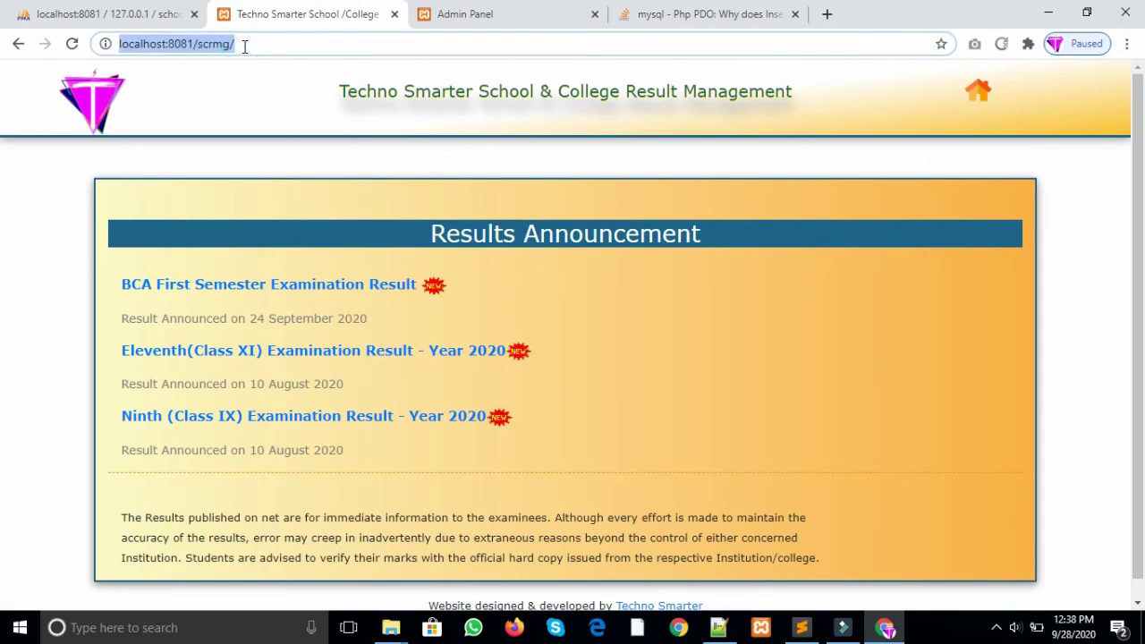
key("Return")
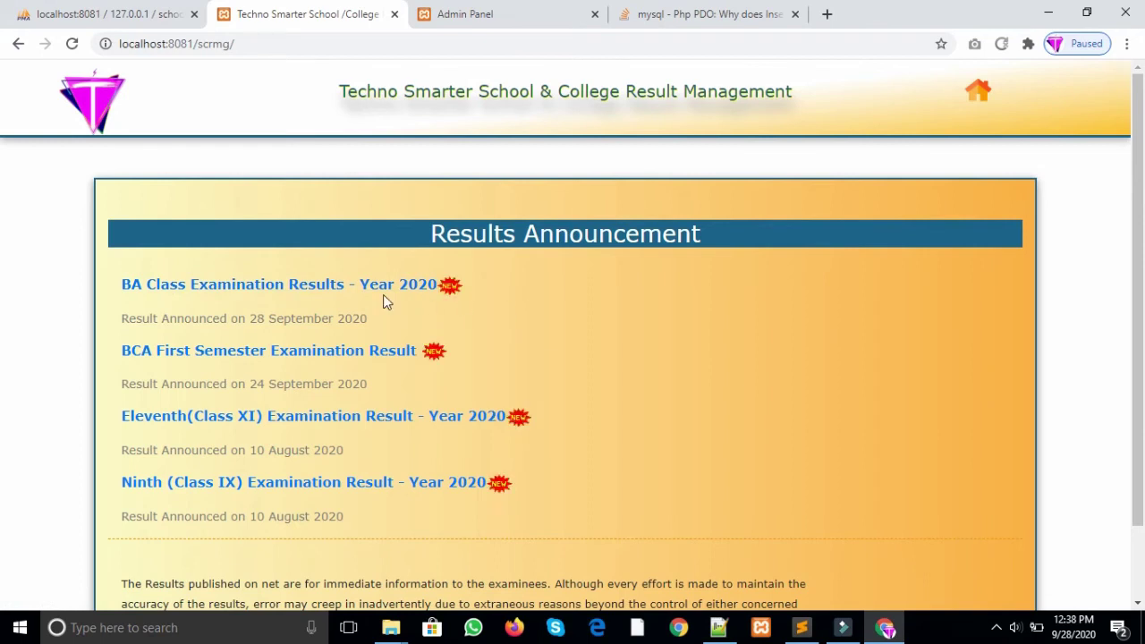
left_click_drag(122, 320, 284, 321)
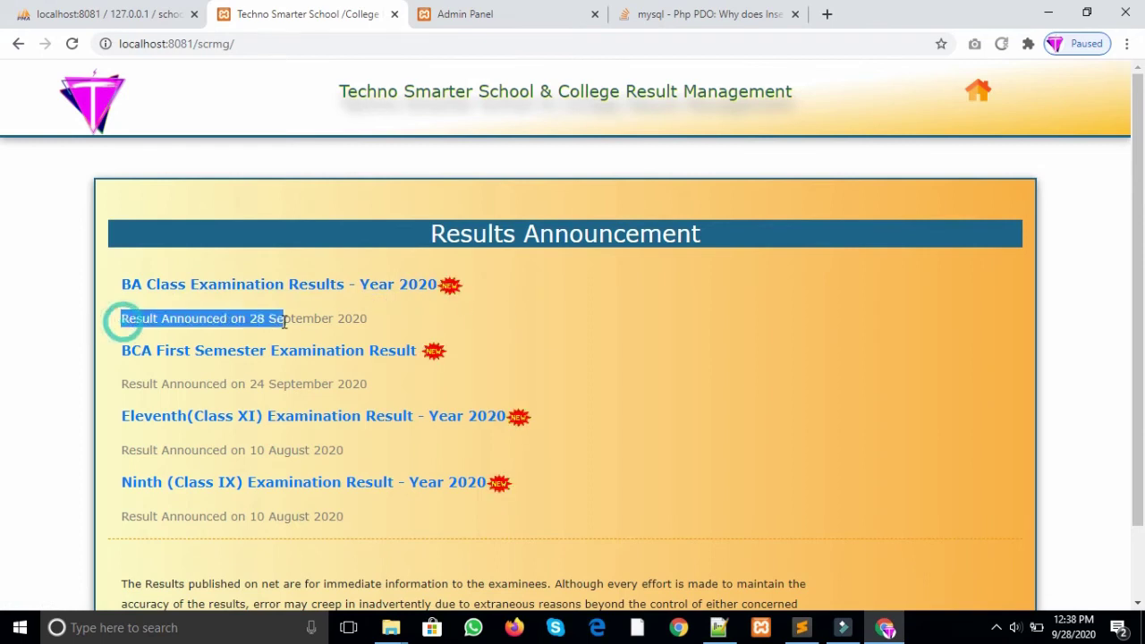
double_click(357, 322)
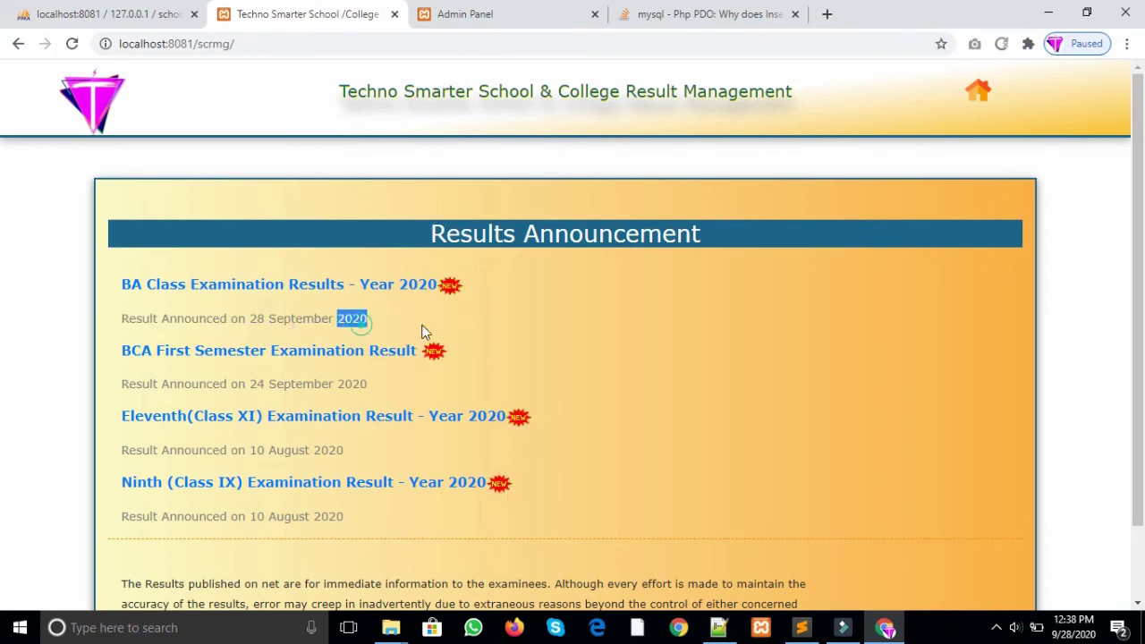
left_click(589, 289)
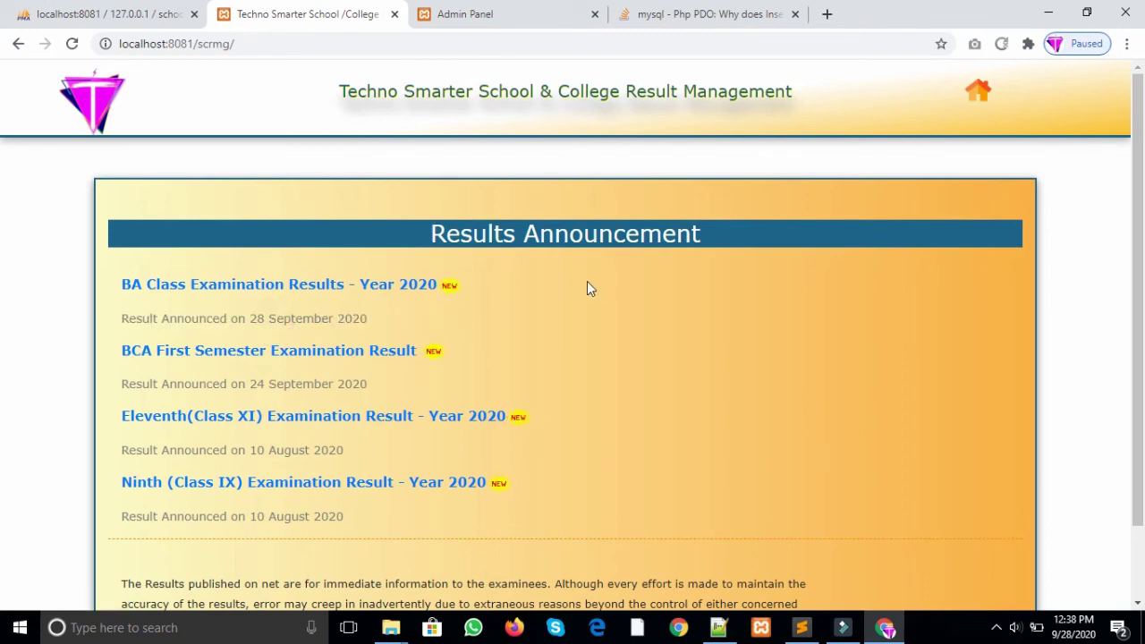
left_click(502, 13)
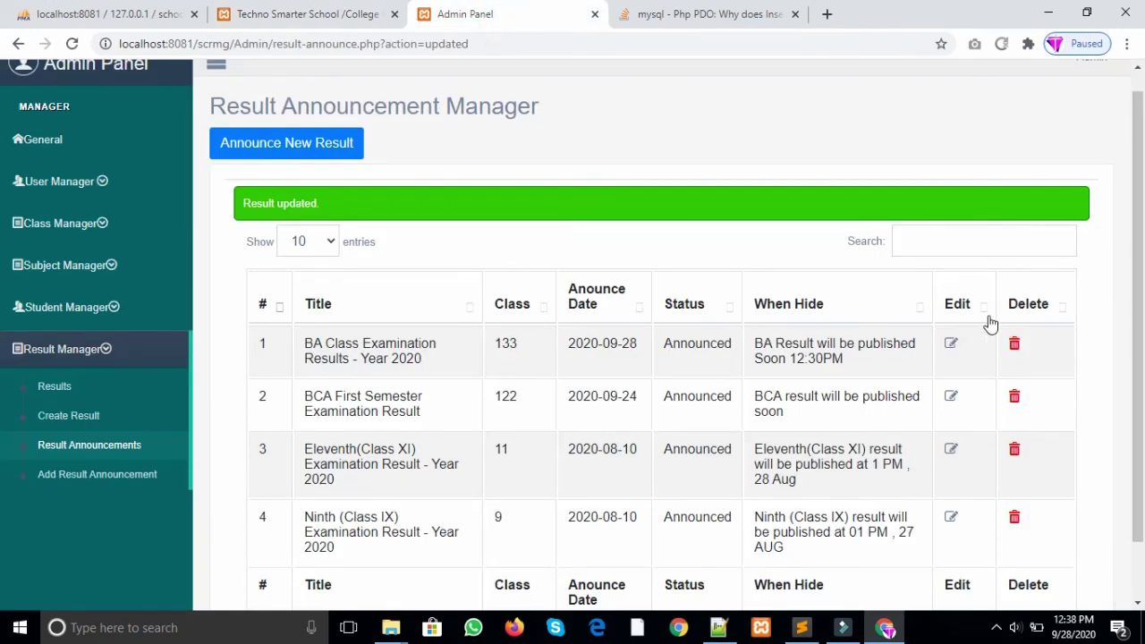
Step: Set the BA announcement back to Hide, adjust its hidden-result message, and save
left_click(952, 343)
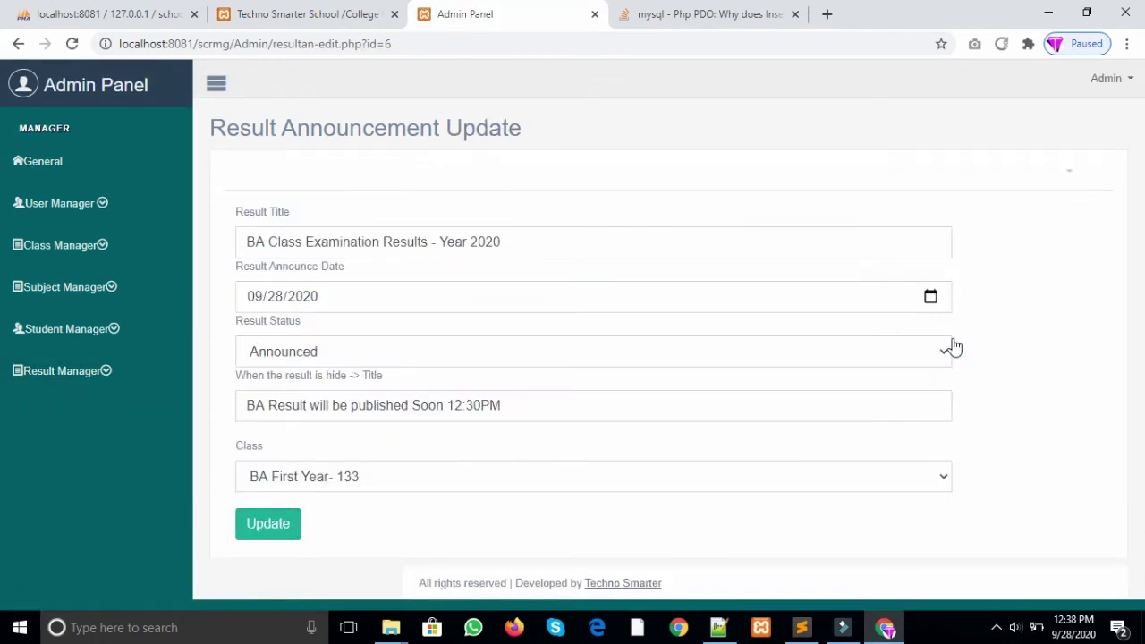
left_click(864, 357)
left_click(597, 394)
left_click(531, 405)
left_click(444, 410)
left_click_drag(514, 413, 256, 405)
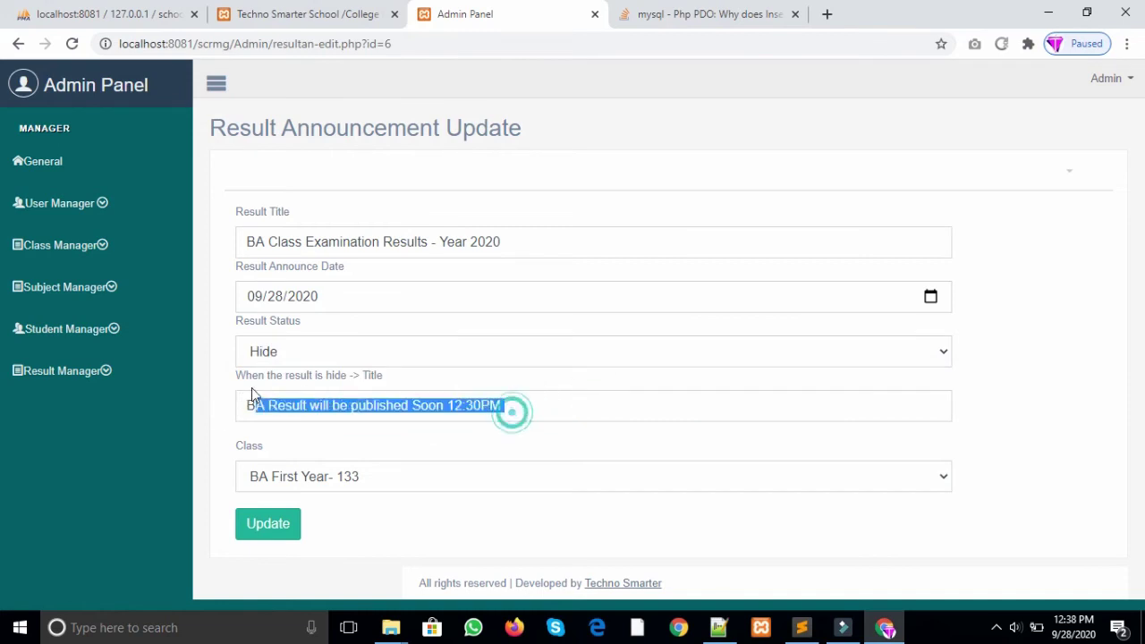
left_click(545, 401)
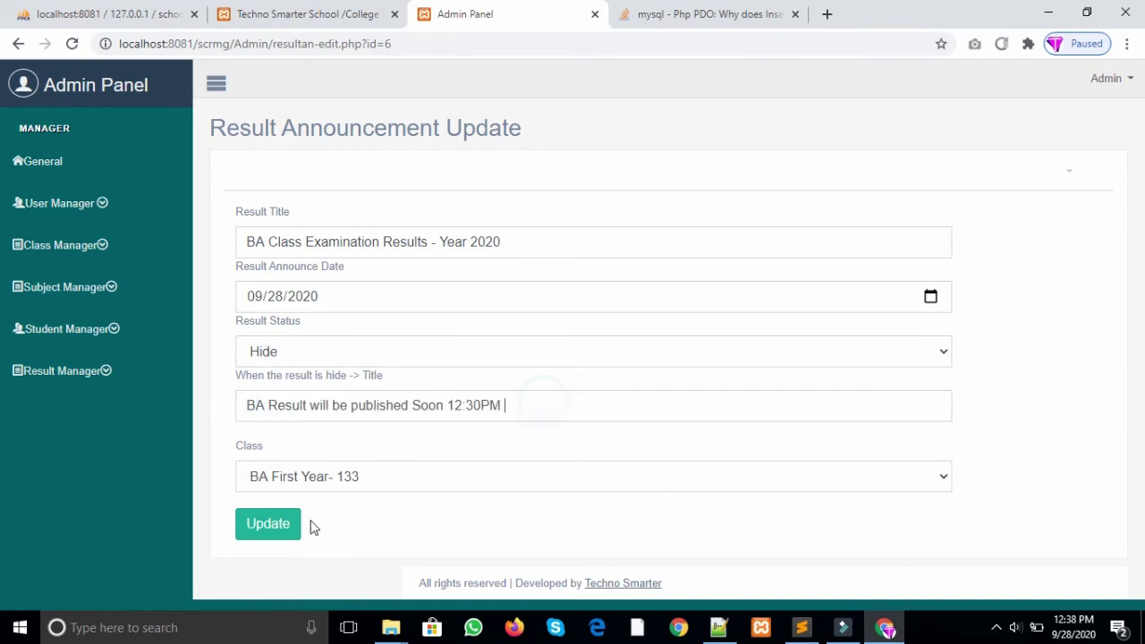
left_click(285, 535)
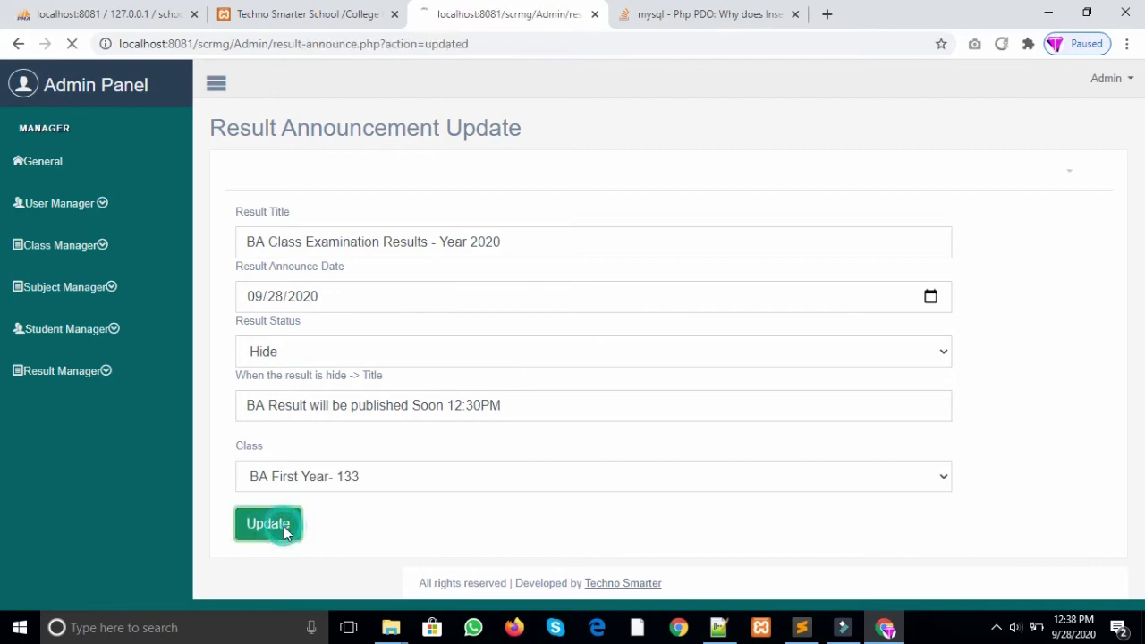
Step: Reload the public results page to check the hidden-result message
left_click(278, 19)
left_click(301, 41)
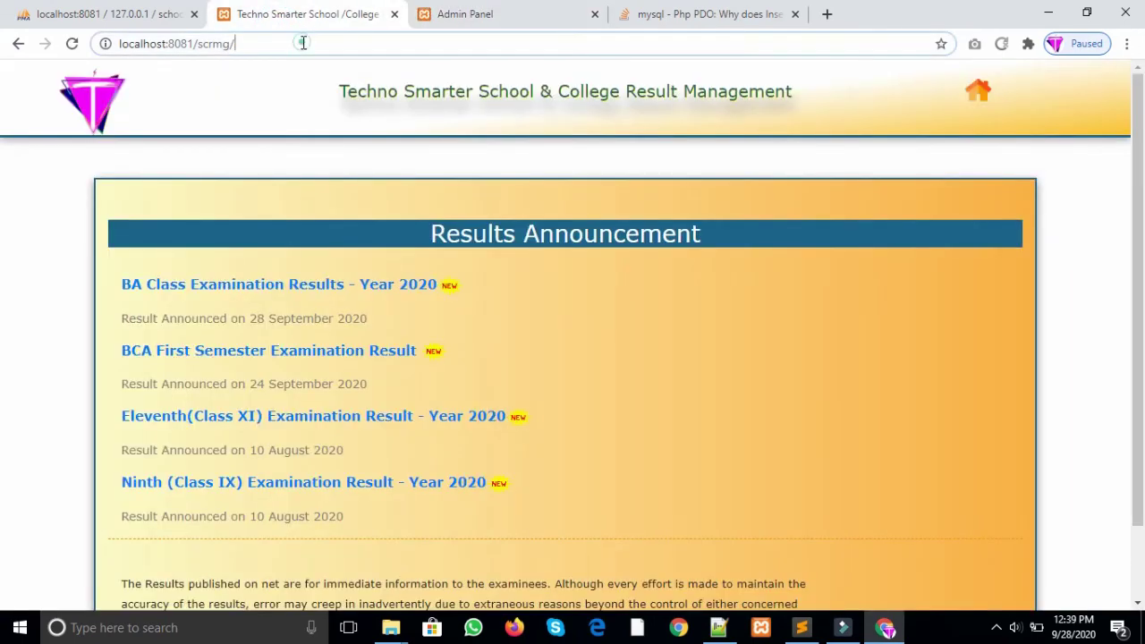
key("Return")
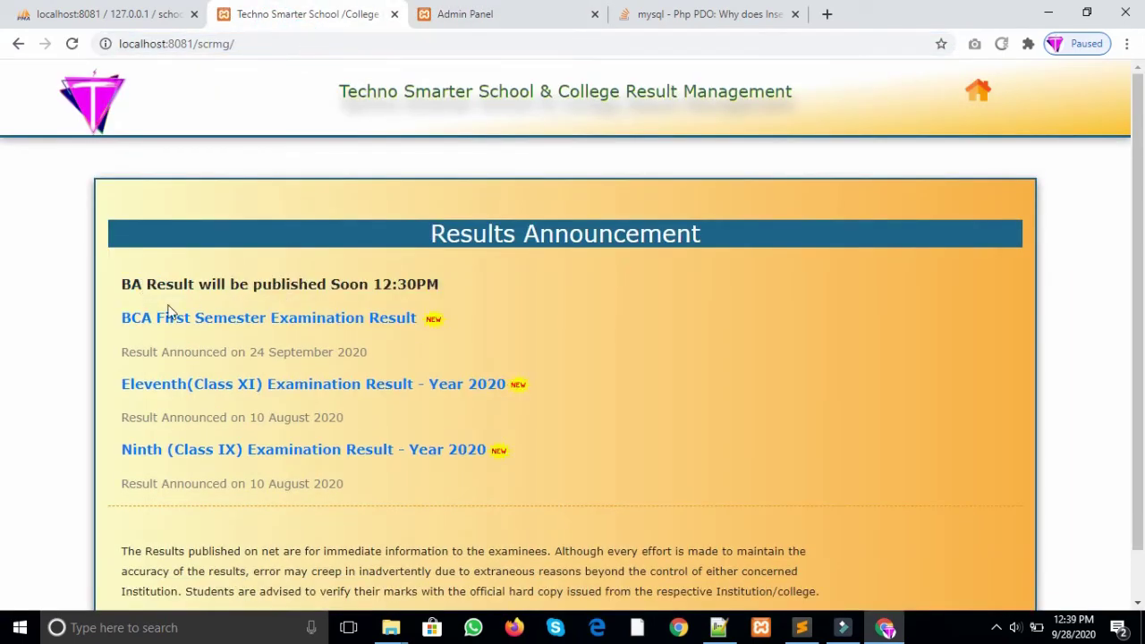
left_click_drag(126, 286, 452, 287)
left_click(452, 287)
Step: Set the BA announcement to Announced again and reload the public page
left_click(477, 14)
left_click(952, 367)
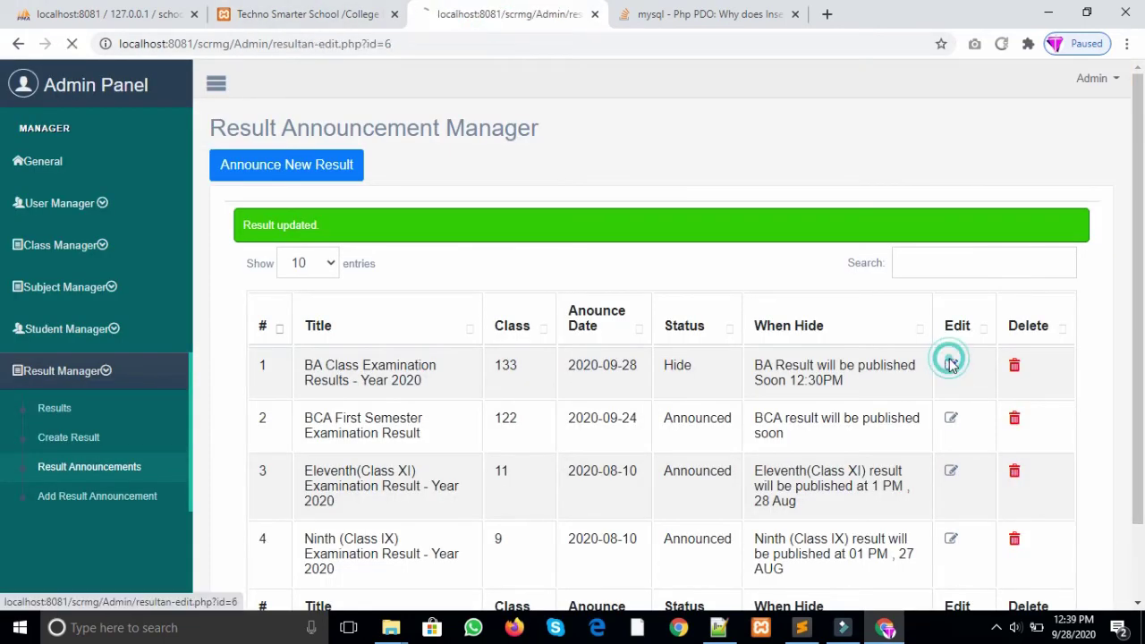
left_click(397, 352)
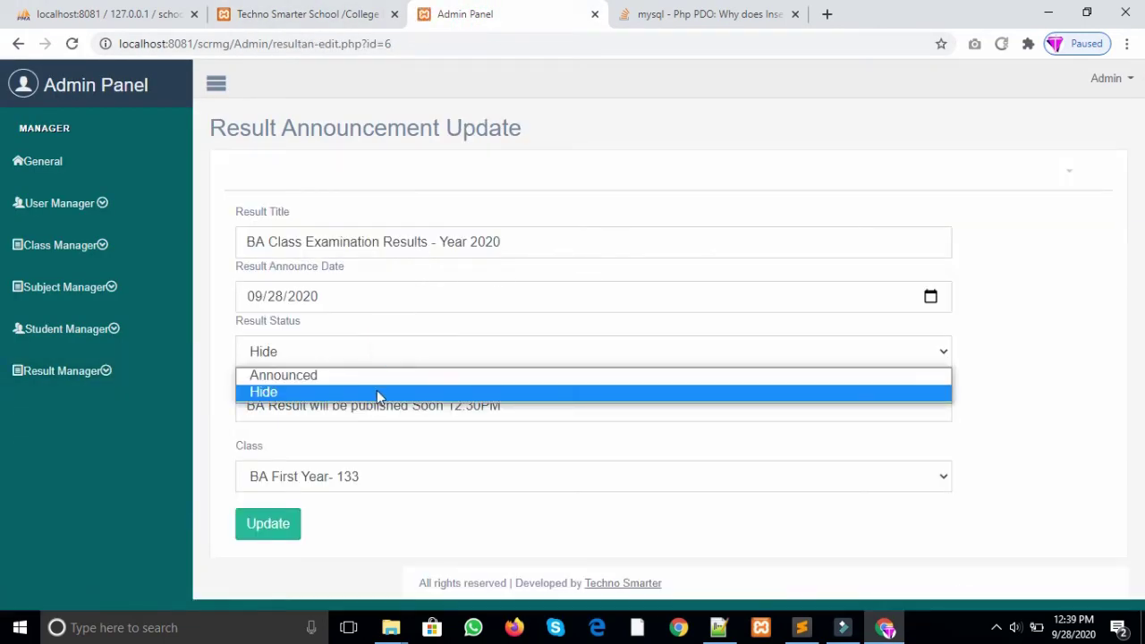
left_click(375, 377)
left_click(285, 525)
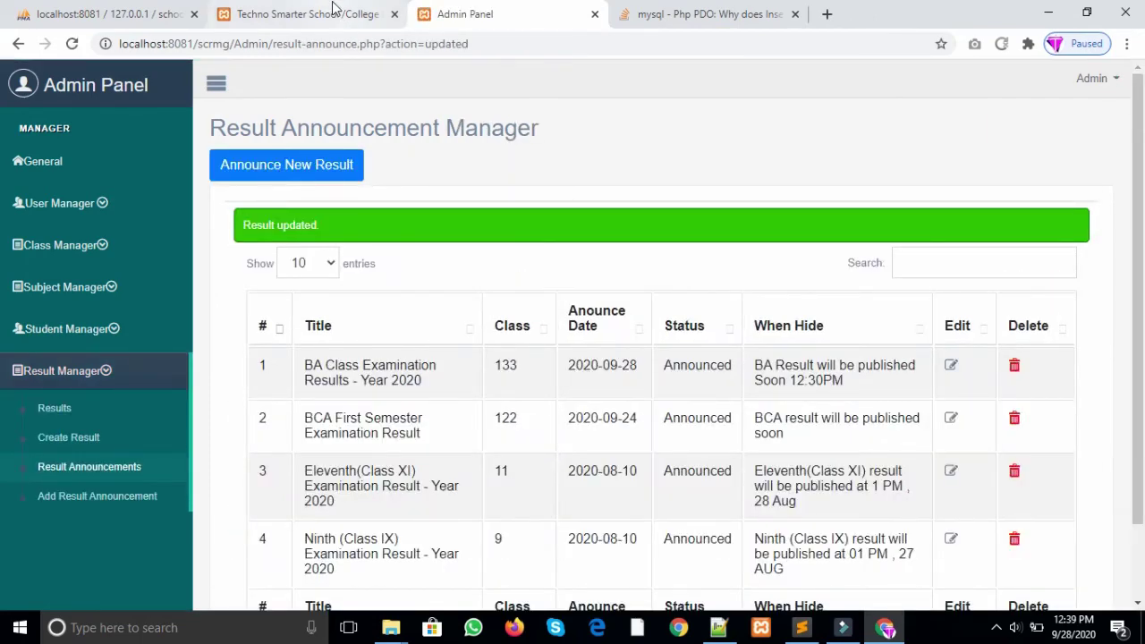
left_click(332, 20)
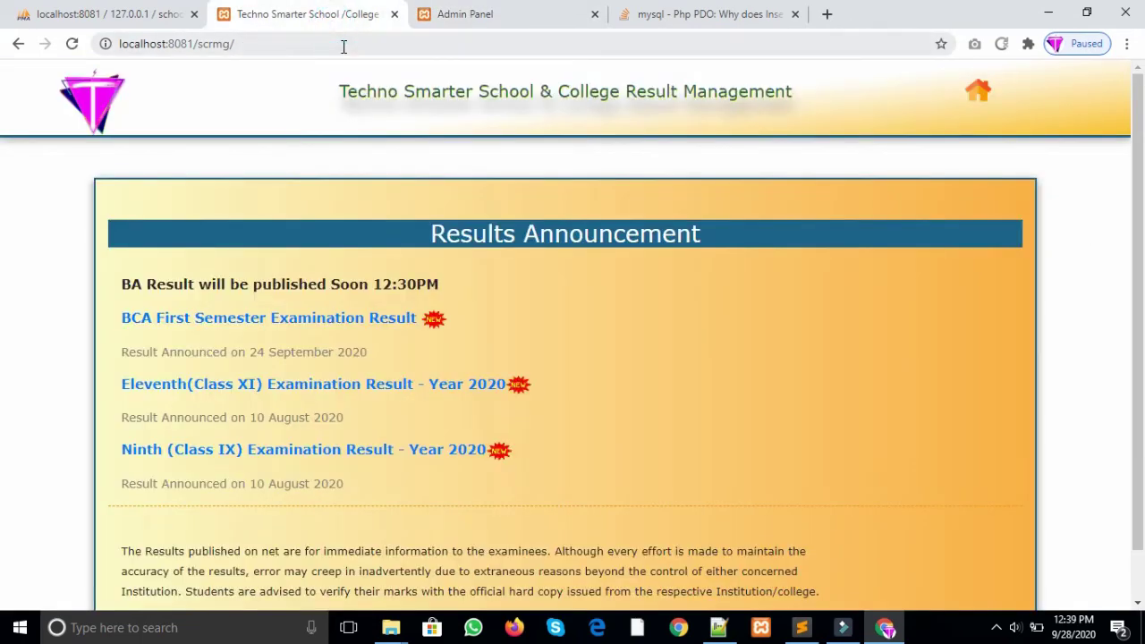
left_click(343, 42)
key("Return")
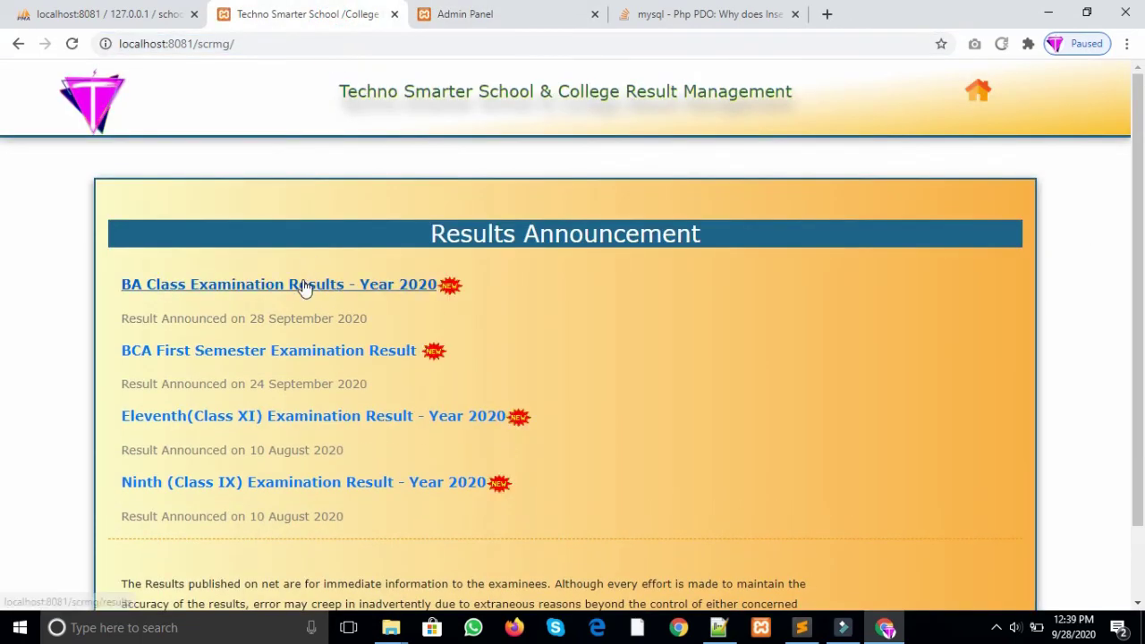
Step: Open the BA 2020 announcement, choose BA First Year, and paste the first student's roll number from admin Results
left_click(311, 286)
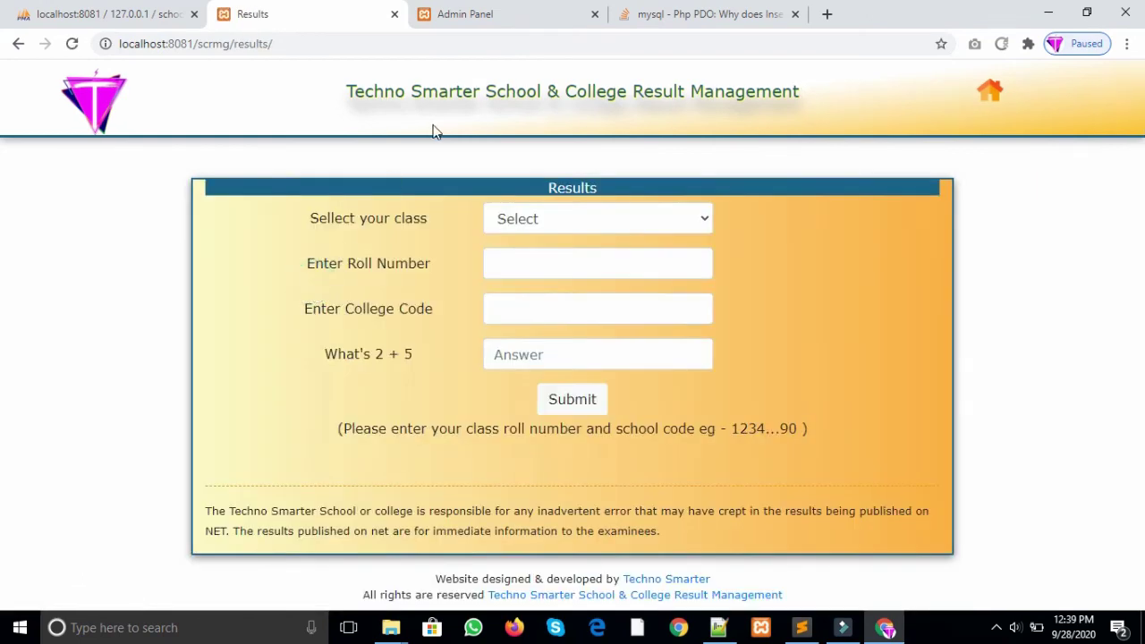
left_click(577, 218)
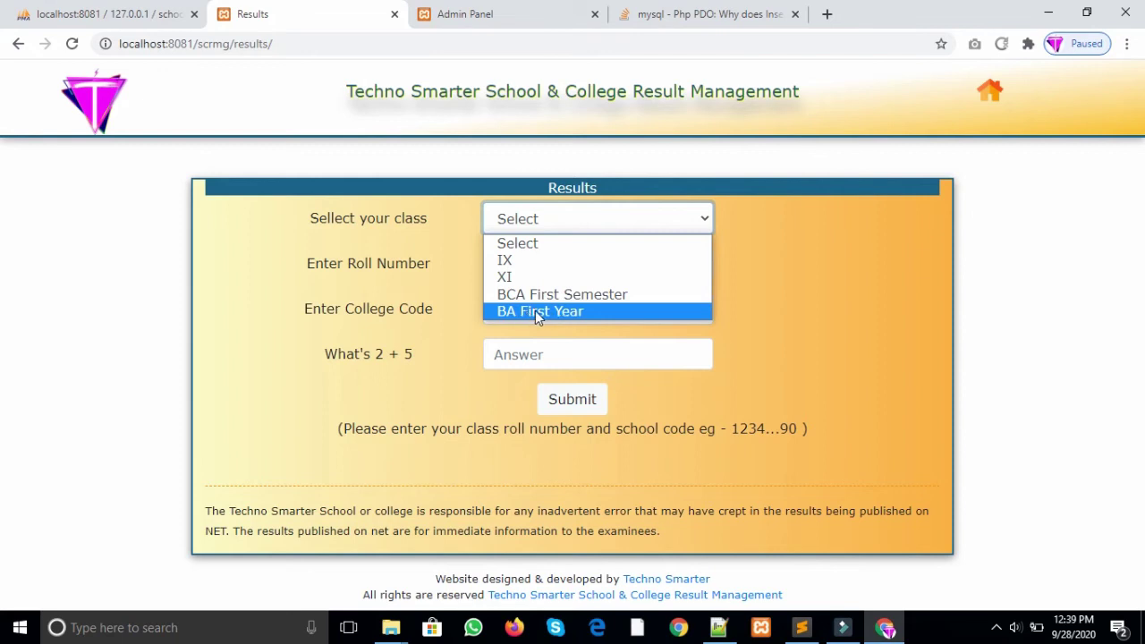
left_click(535, 310)
left_click(534, 263)
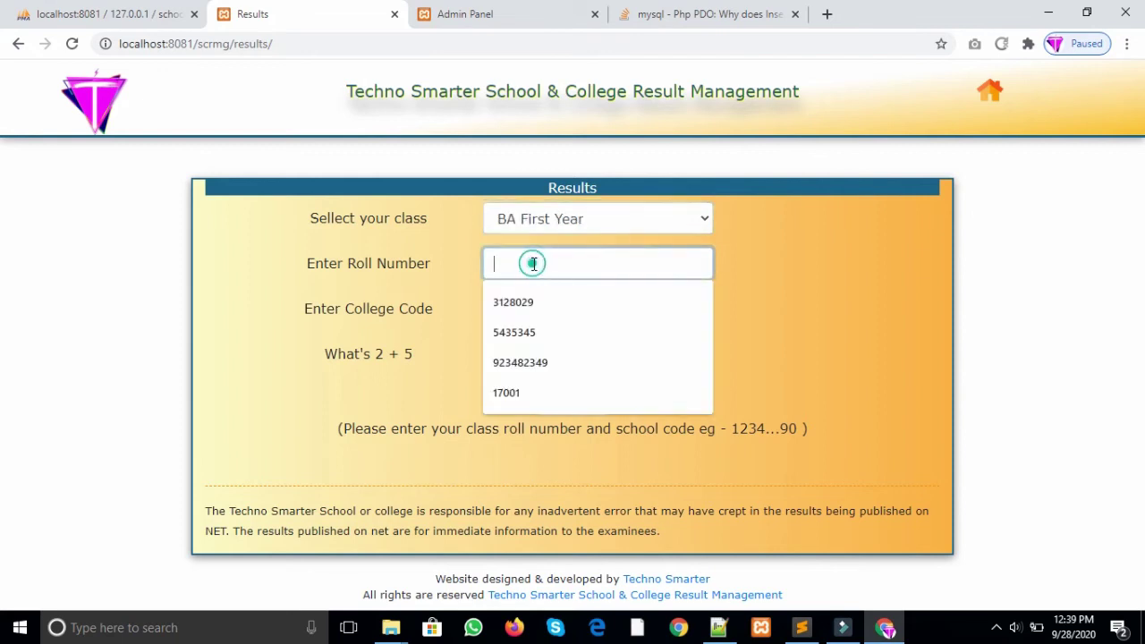
left_click(506, 16)
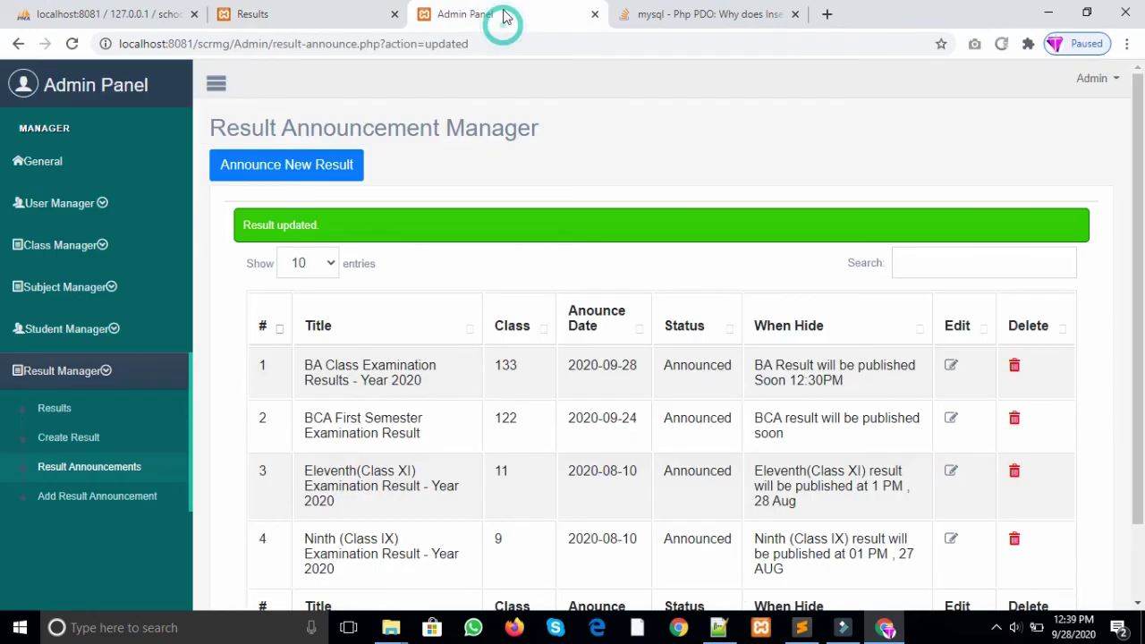
left_click(70, 408)
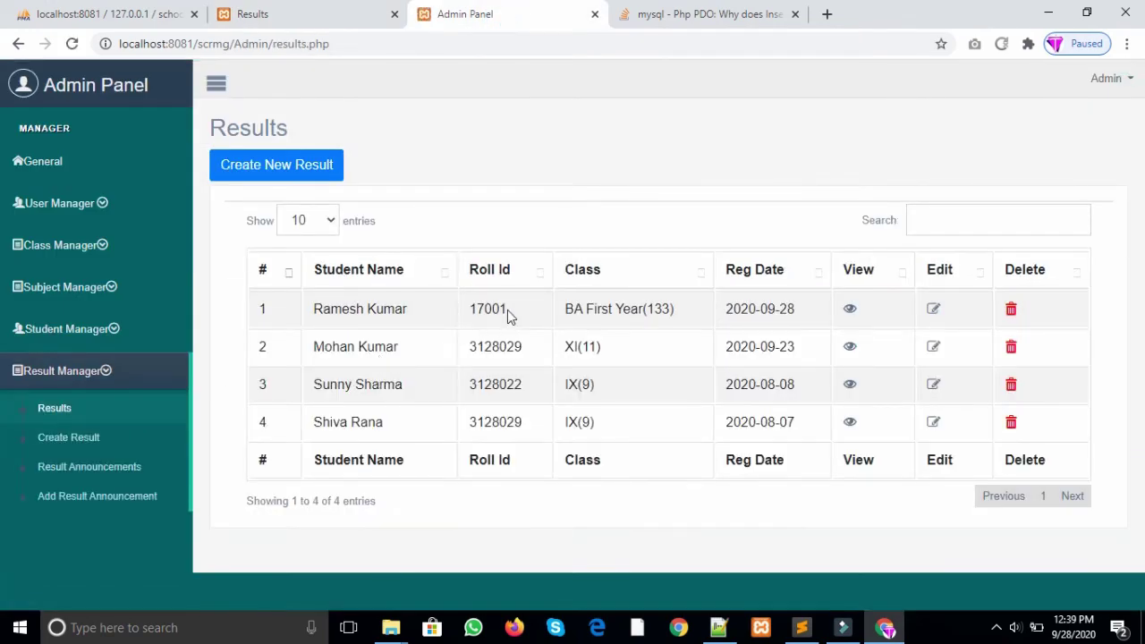
double_click(503, 309)
key("ctrl+c")
left_click(343, 9)
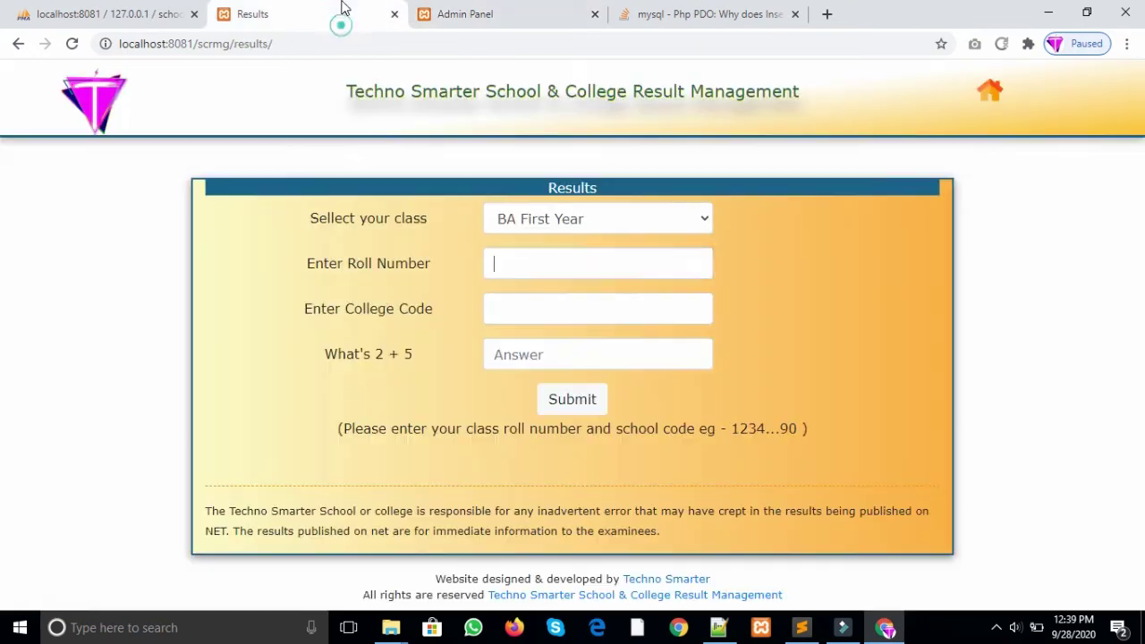
key("ctrl+v")
Step: Look up the school/college code in the admin General Settings
left_click(497, 7)
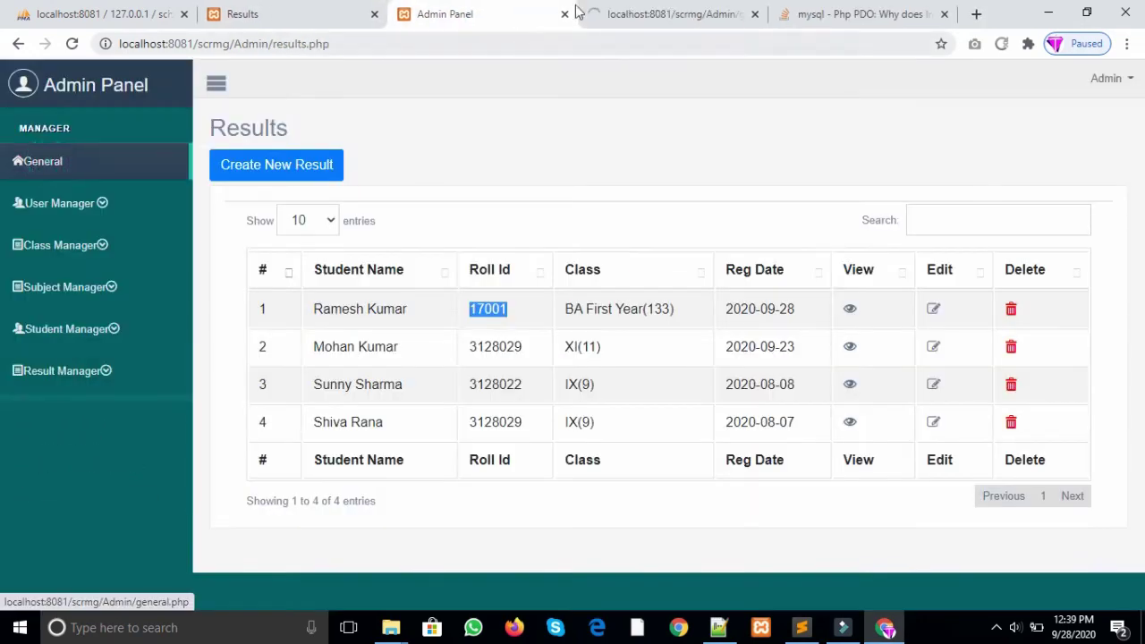
middle_click(43, 161)
left_click(636, 13)
scroll(1132, 154, "down", 15)
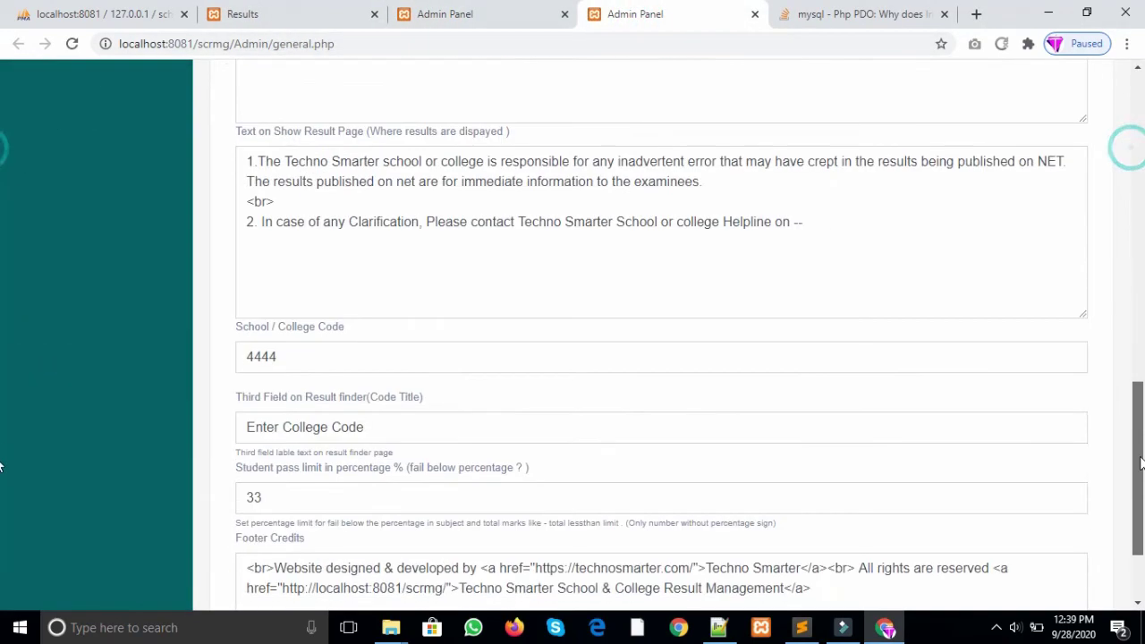
double_click(288, 228)
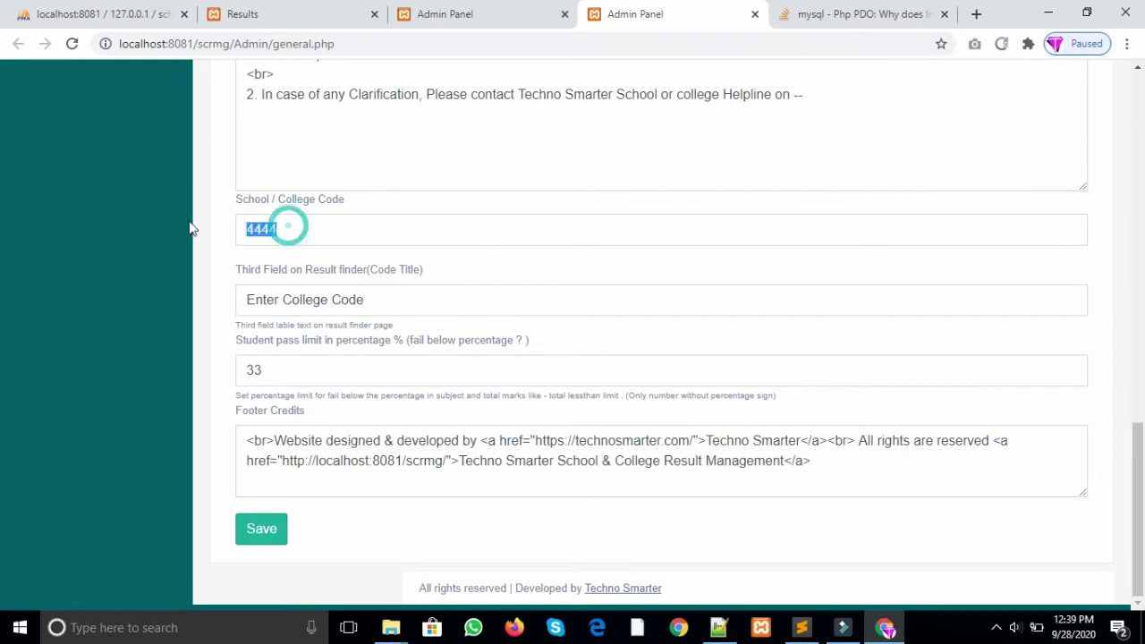
left_click(517, 16)
left_click(354, 10)
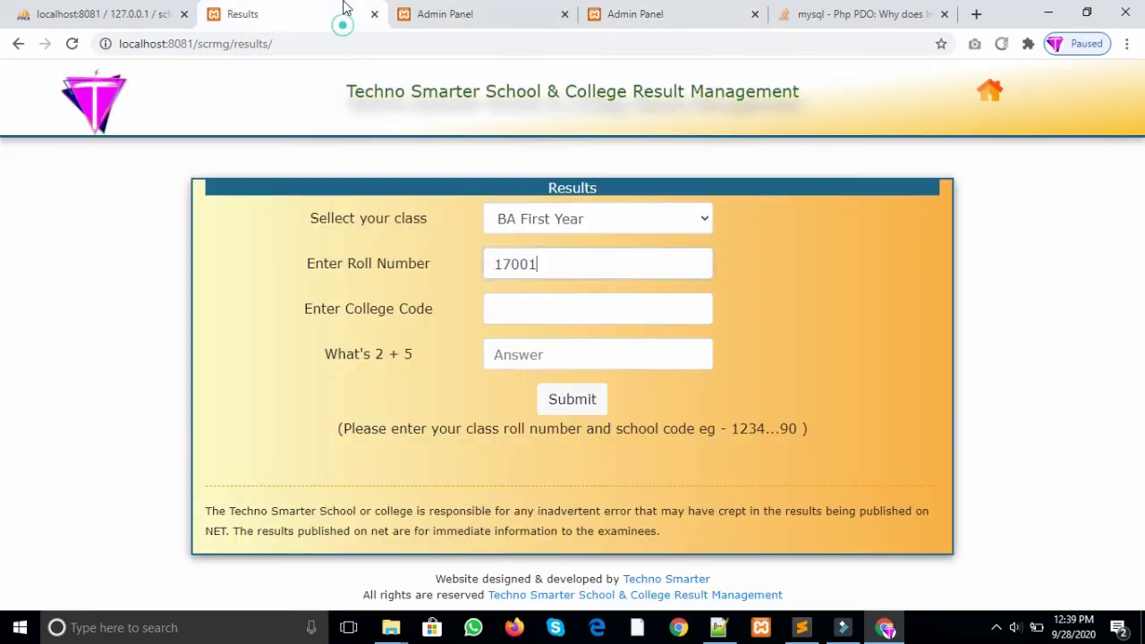
Step: Enter college code 4444 and check answer 7, then submit the lookup
left_click(525, 304)
type("17001")
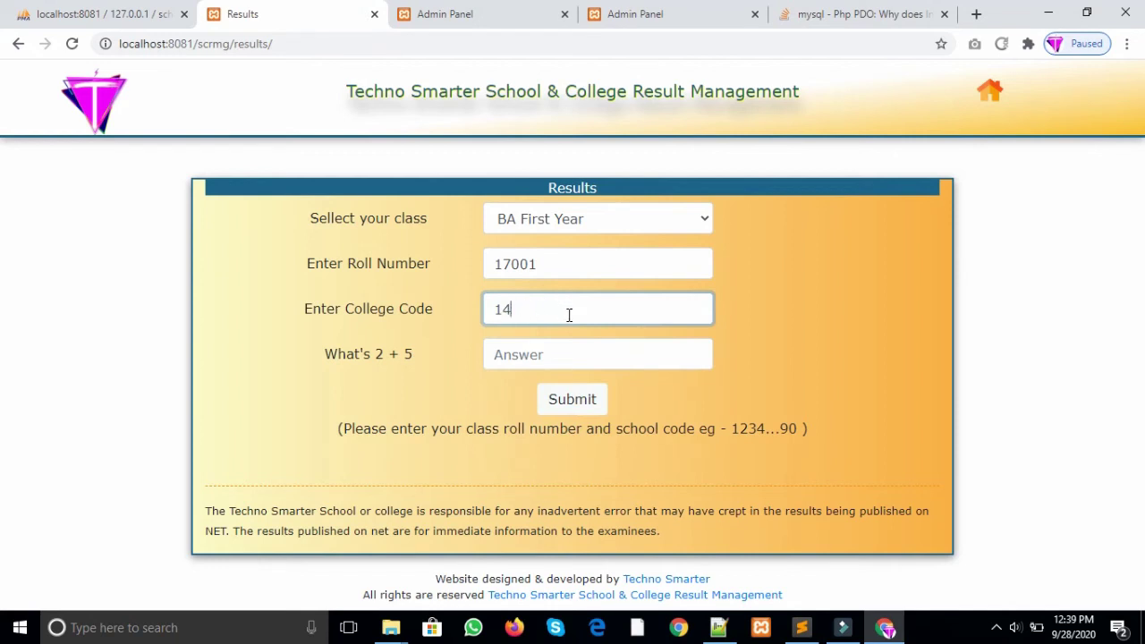
key("BackSpace")
type("4444")
left_click(570, 356)
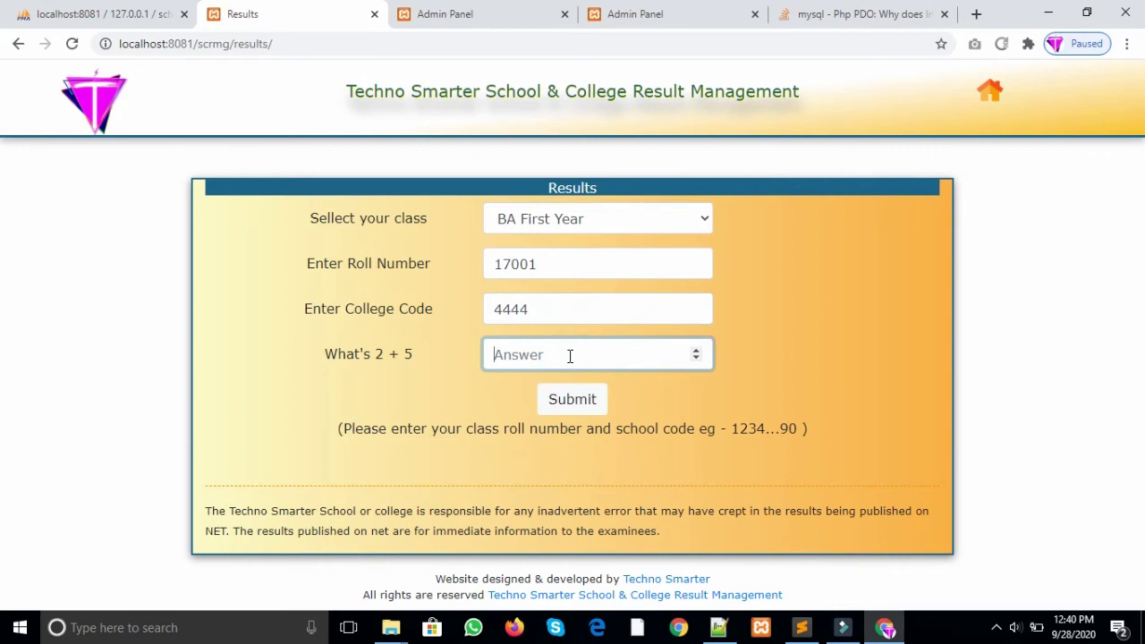
type("7")
left_click(585, 408)
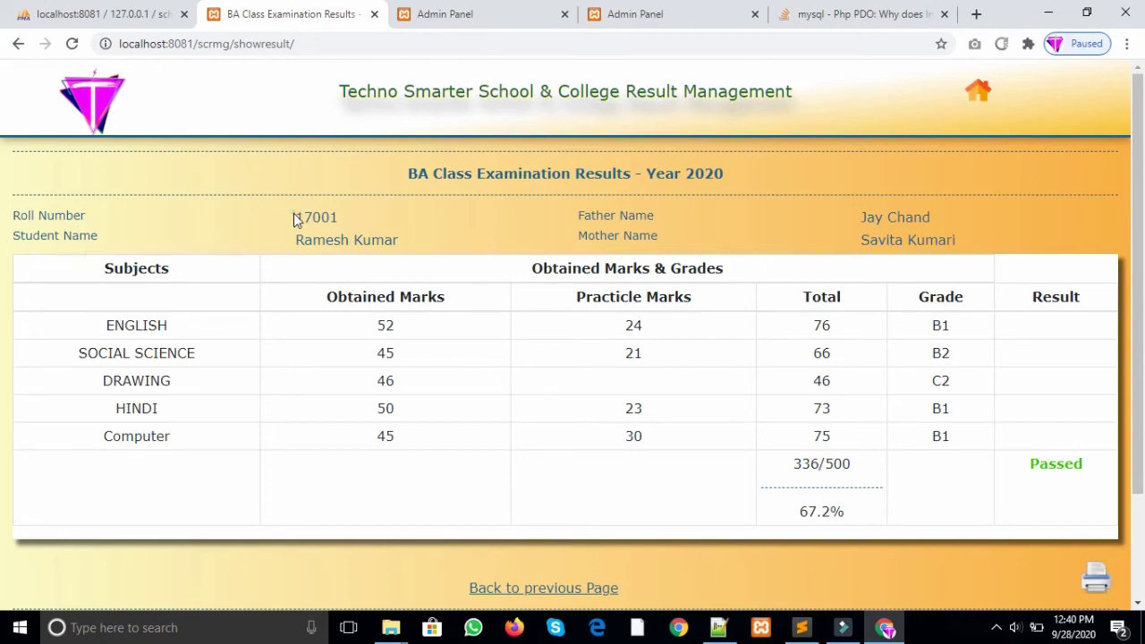
left_click_drag(295, 217, 340, 220)
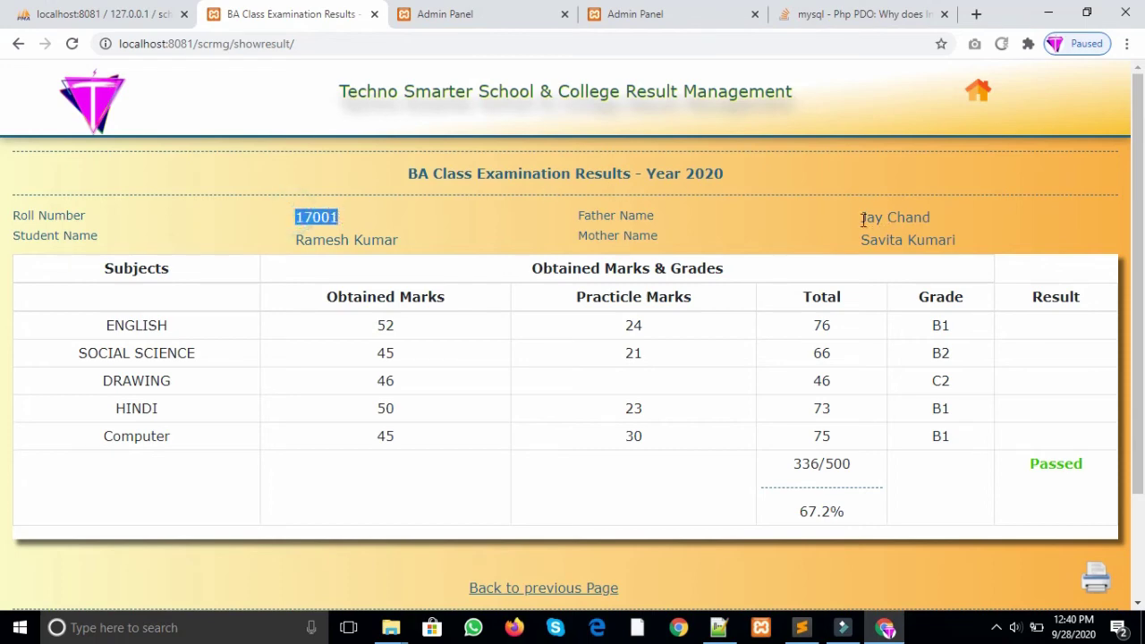
left_click_drag(863, 219, 930, 219)
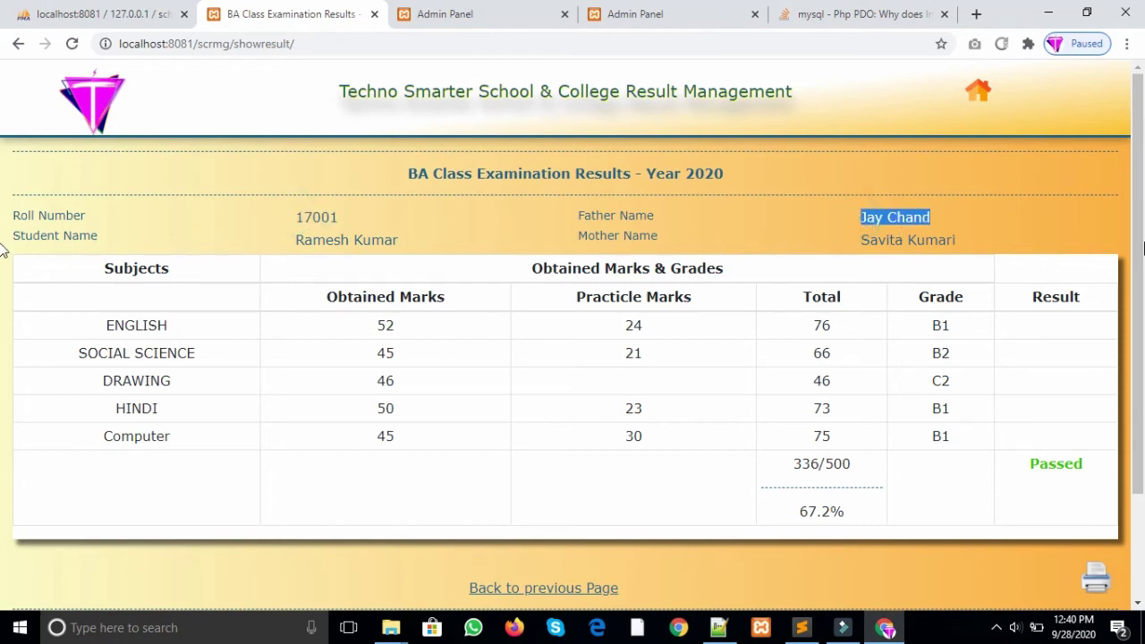
left_click_drag(293, 240, 402, 241)
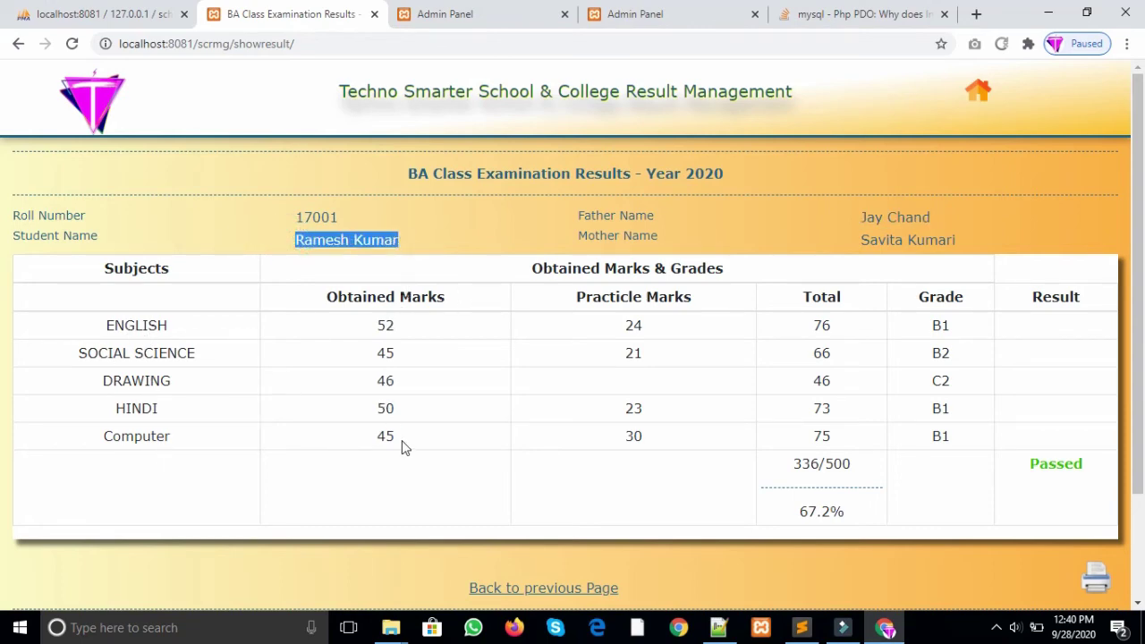
left_click_drag(384, 322, 386, 409)
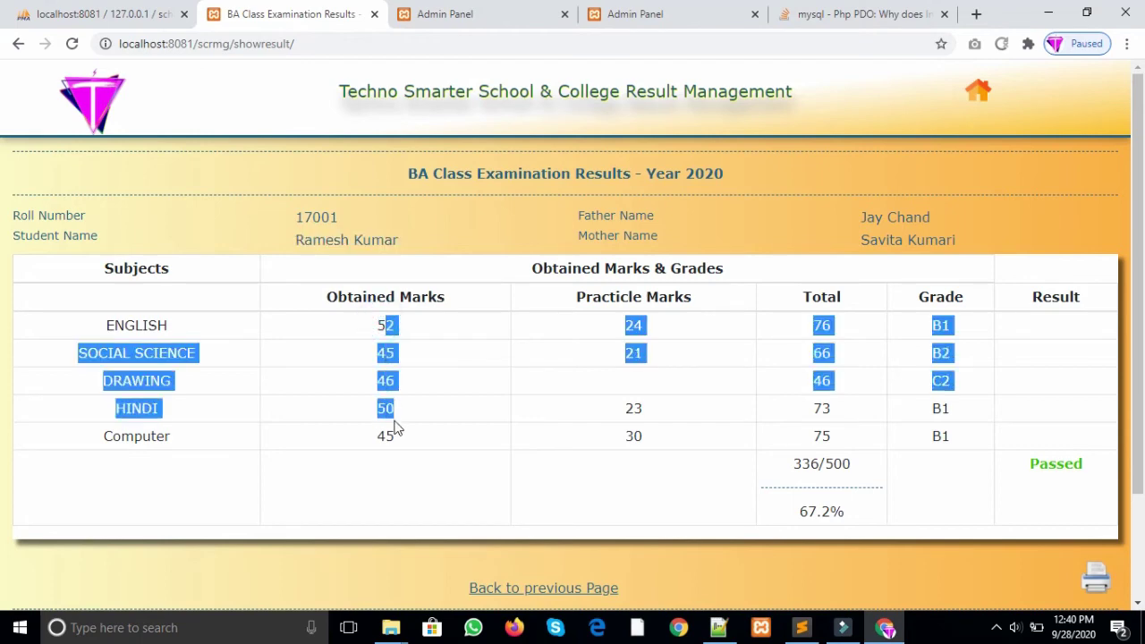
left_click(397, 417)
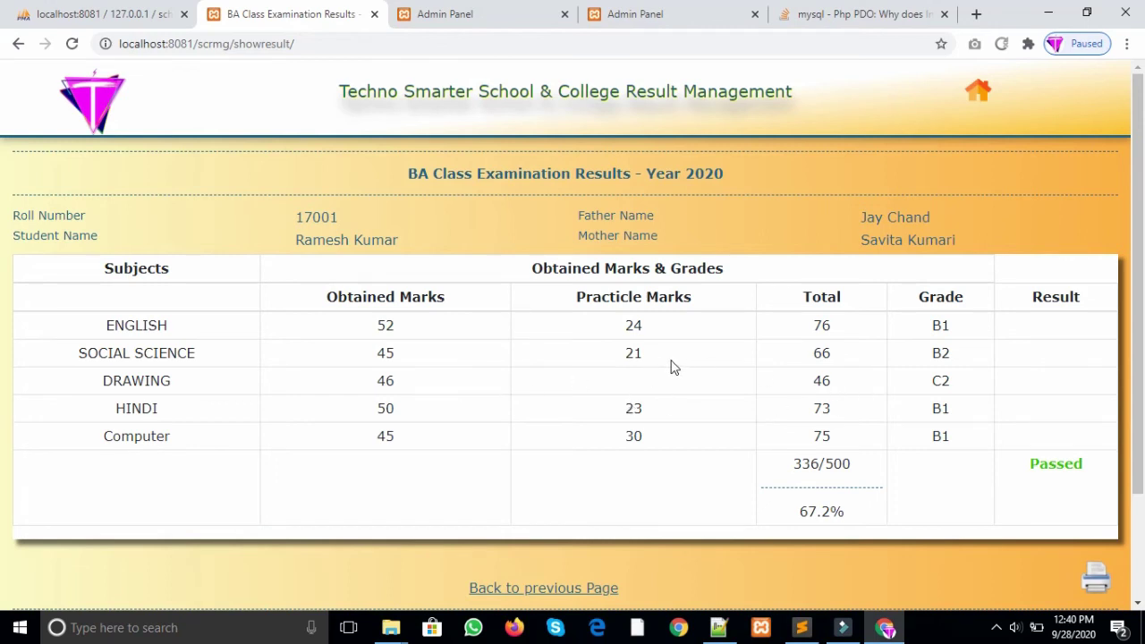
left_click_drag(646, 355, 581, 361)
left_click_drag(814, 354, 847, 359)
left_click_drag(944, 328, 984, 379)
left_click(954, 461)
left_click_drag(827, 467, 859, 469)
left_click(504, 495)
scroll(841, 459, "down", 1)
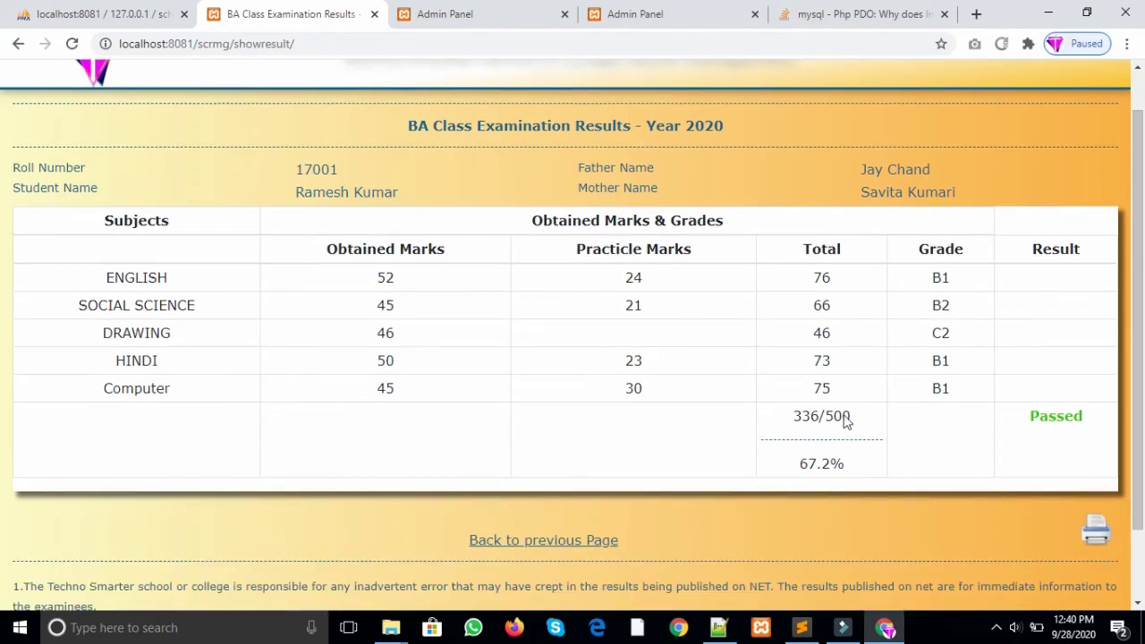
left_click_drag(802, 471, 848, 474)
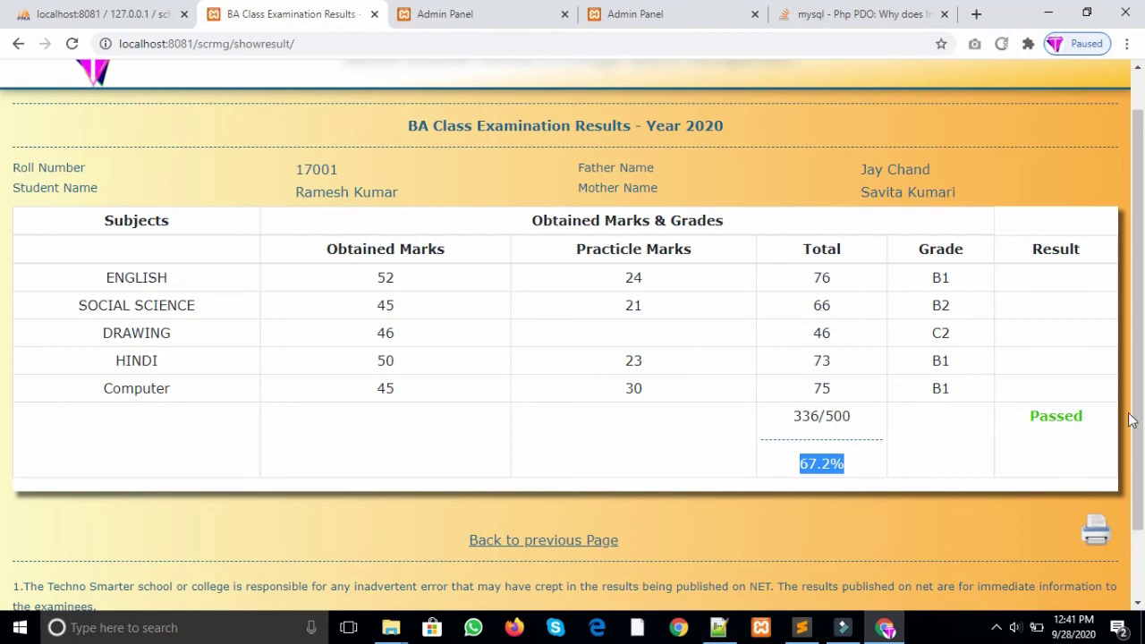
scroll(5, 402, "down", 2)
Step: Open the first BA First Year result for editing from Result Manager's results list
scroll(6, 402, "up", 3)
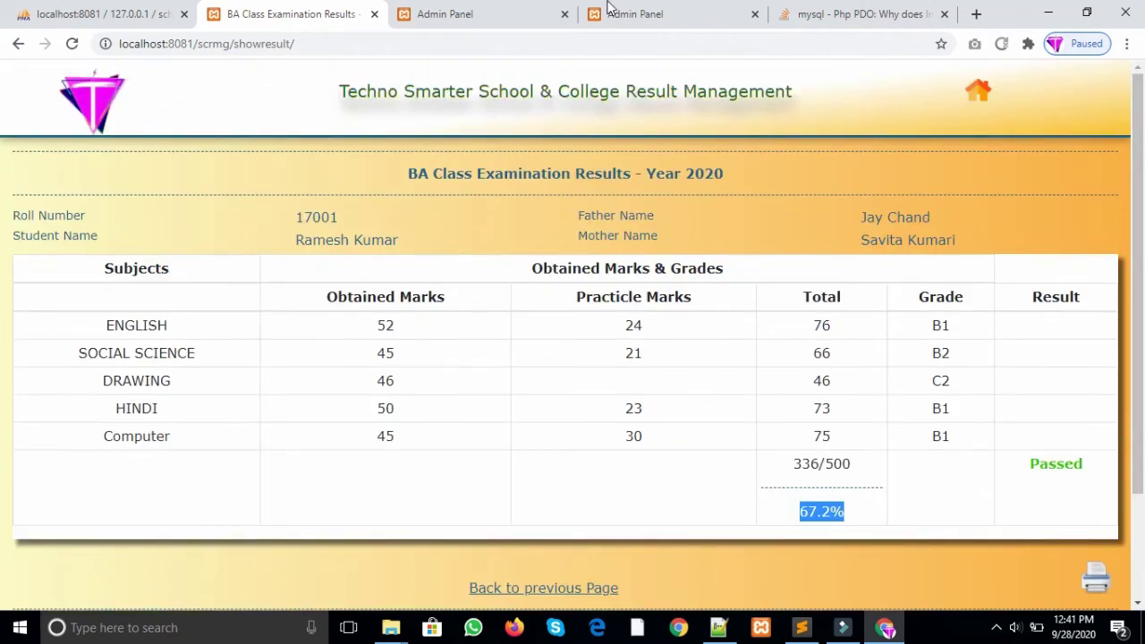
left_click(645, 11)
left_click(492, 10)
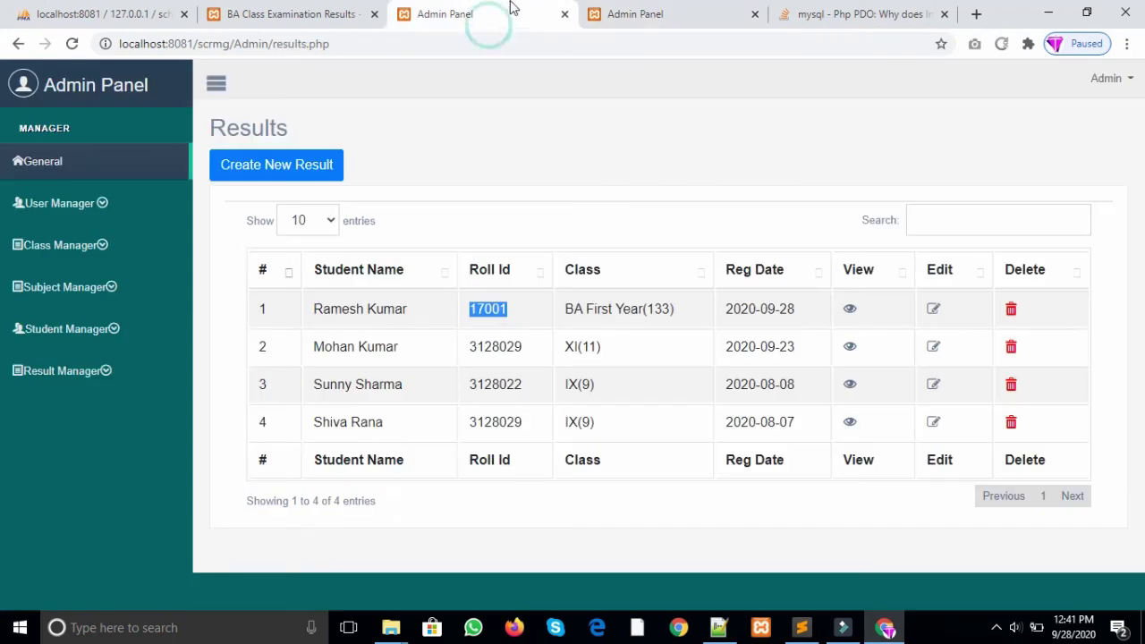
left_click(102, 371)
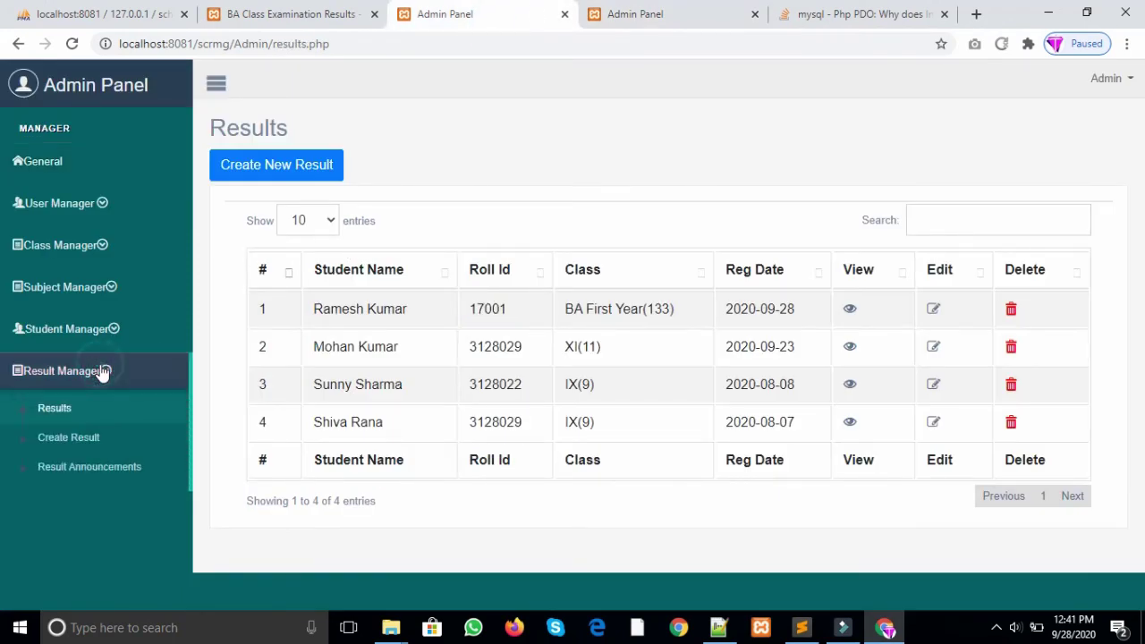
left_click(74, 419)
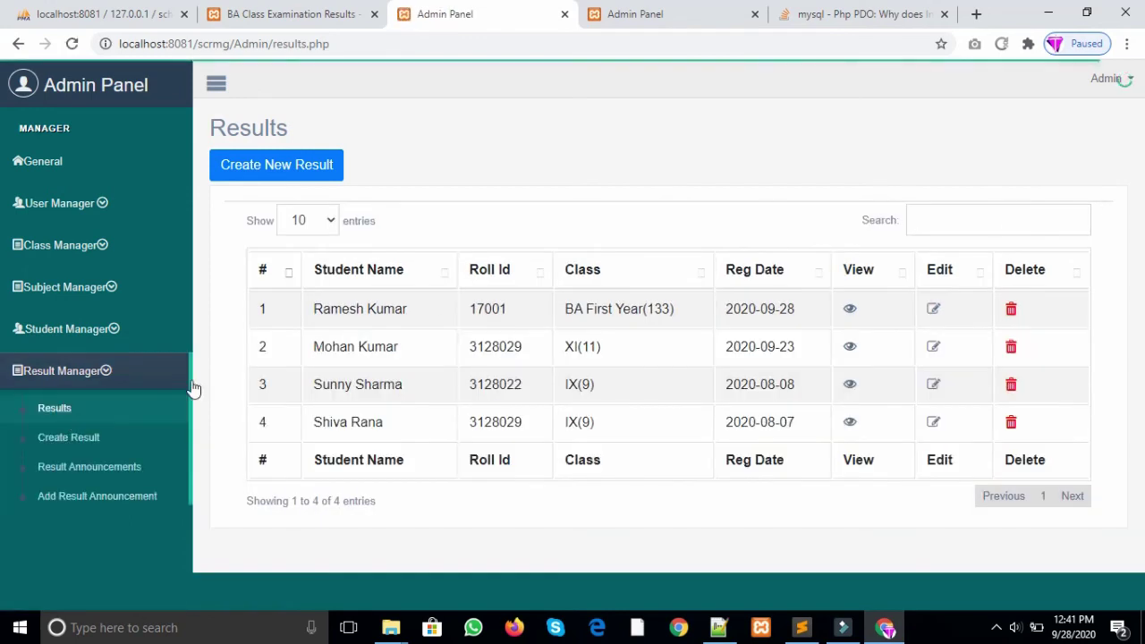
left_click(935, 307)
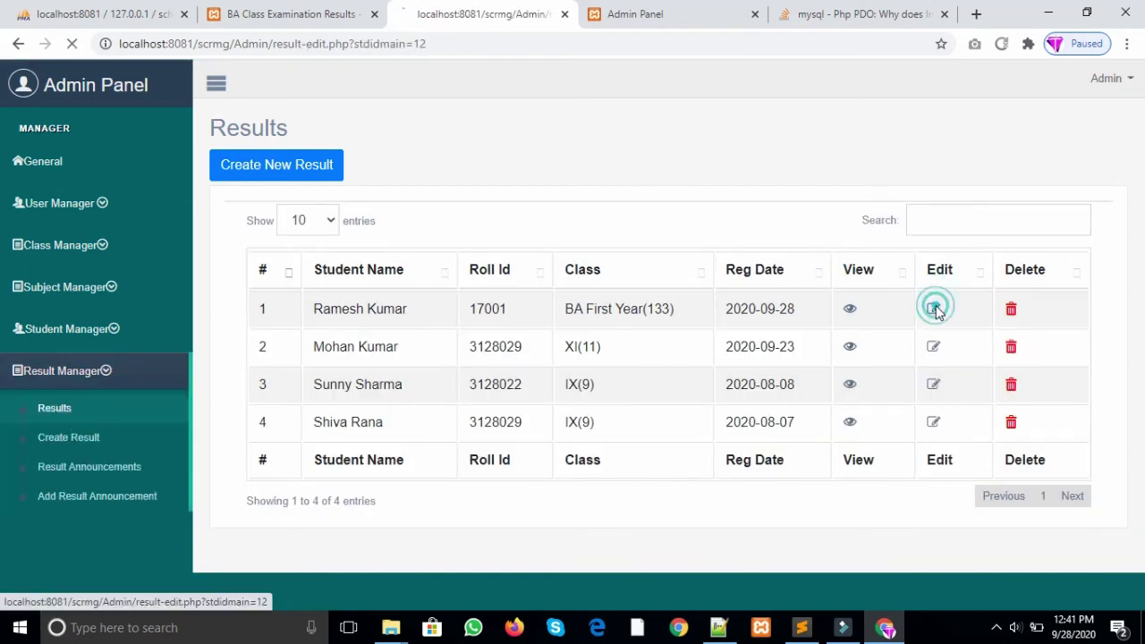
Step: Lower the theory marks to Computer 14, Drawing 24, English 25, Hindi 0, Social Science 16
double_click(291, 306)
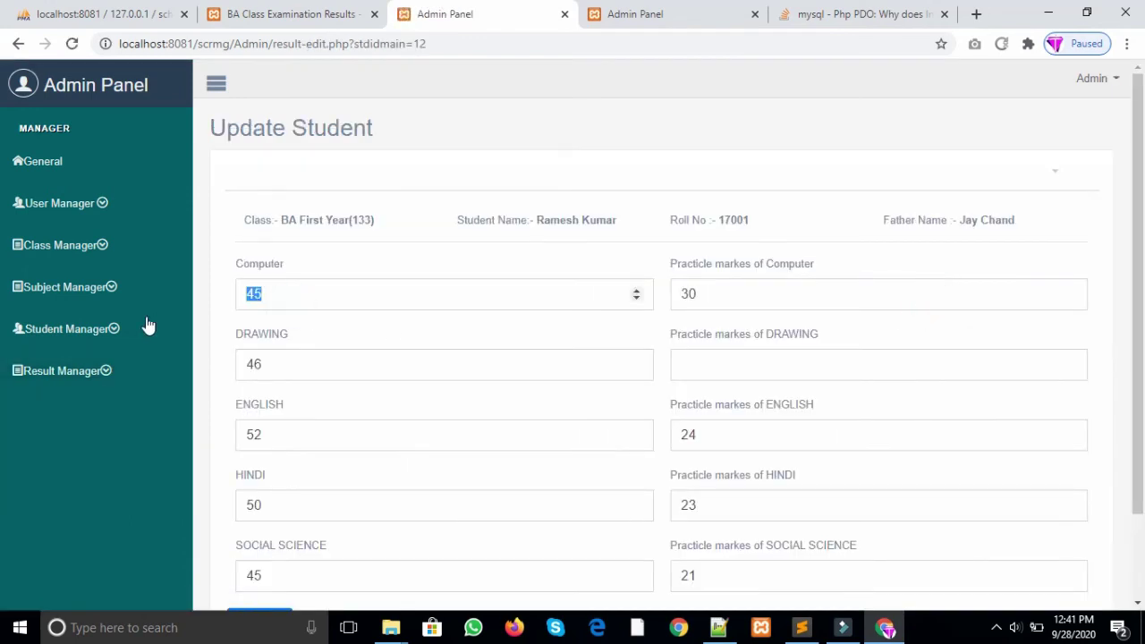
type("14")
double_click(281, 378)
type("24")
double_click(283, 445)
type("88")
key("BackSpace")
key("BackSpace")
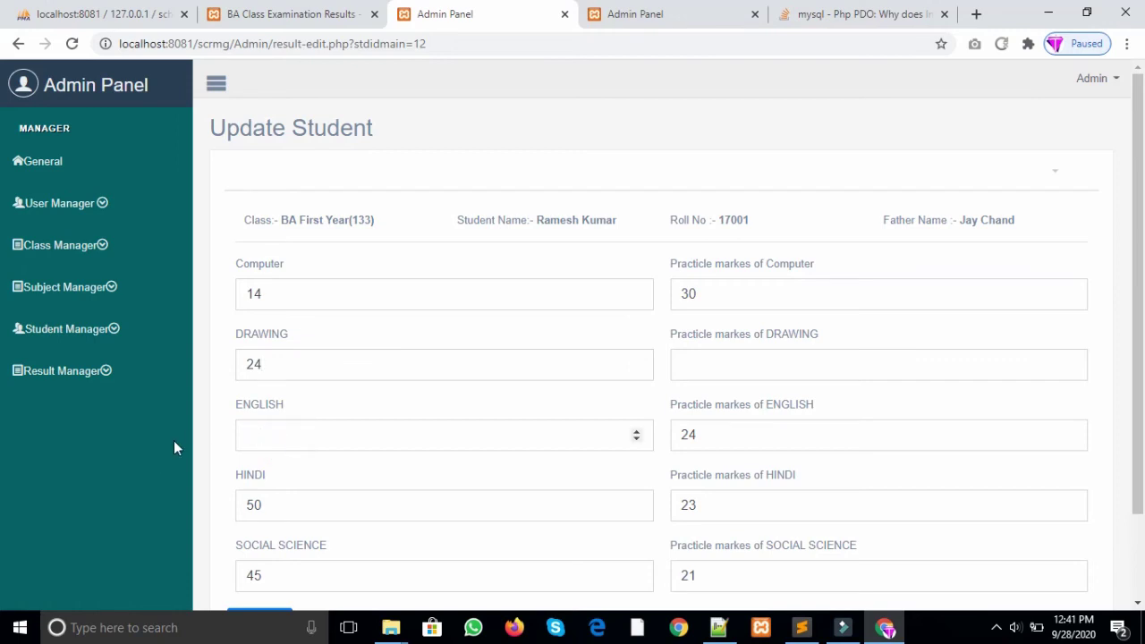
type("25")
double_click(269, 501)
type("0")
double_click(265, 580)
type("16")
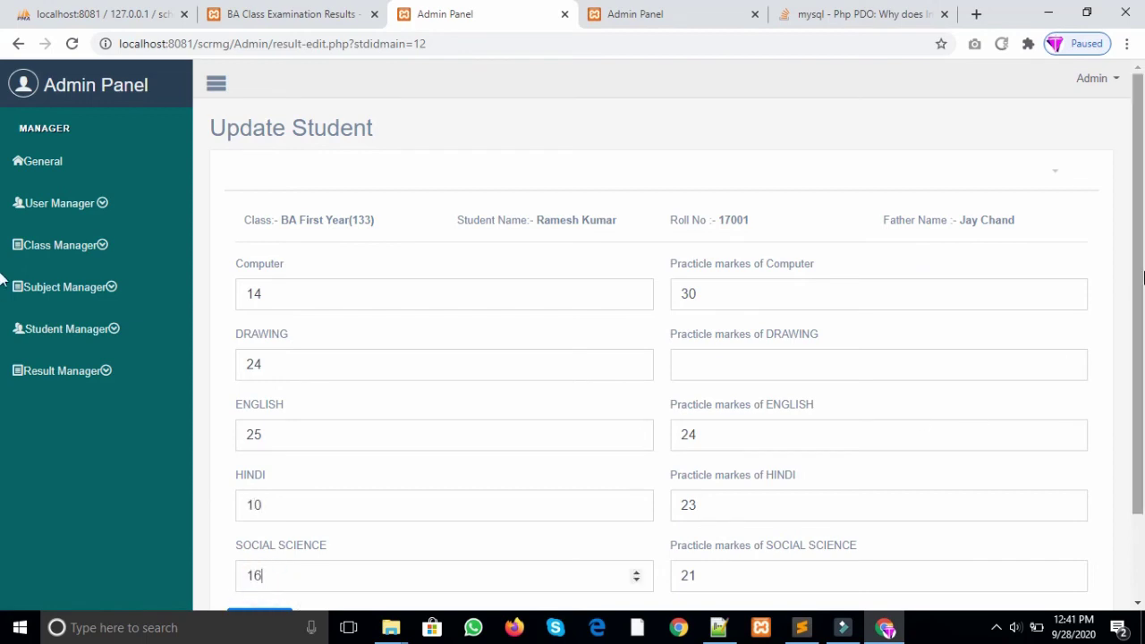
Step: Set practical marks to Computer 15, English 9, Hindi 12, clear Social Science, and save
scroll(1139, 383, "down", 2)
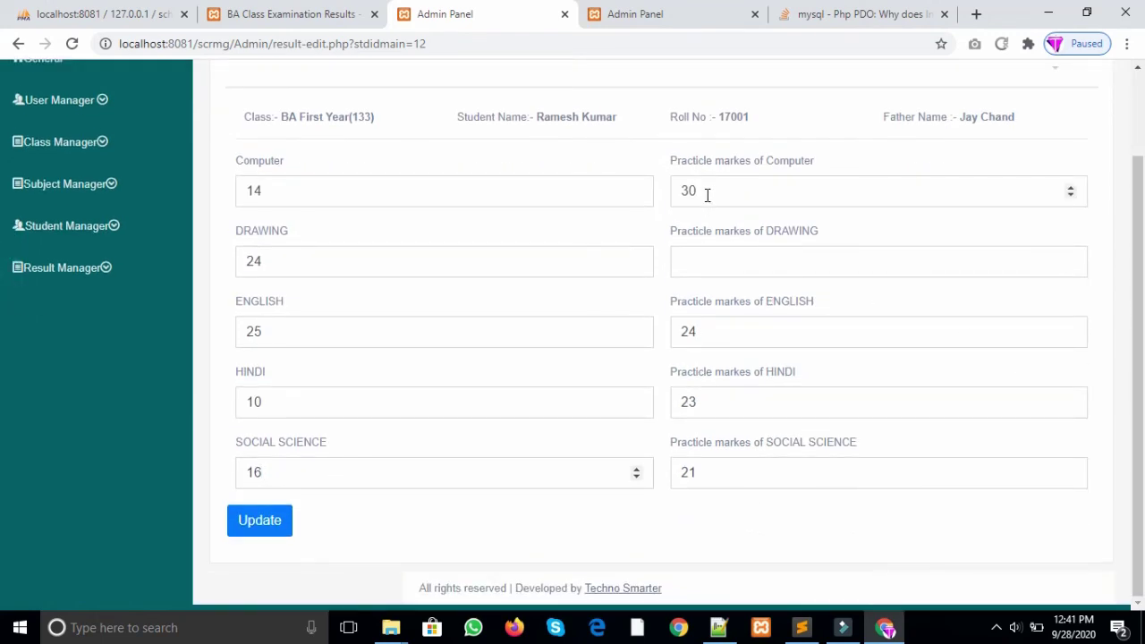
left_click_drag(709, 193, 664, 200)
type("15")
left_click(736, 345)
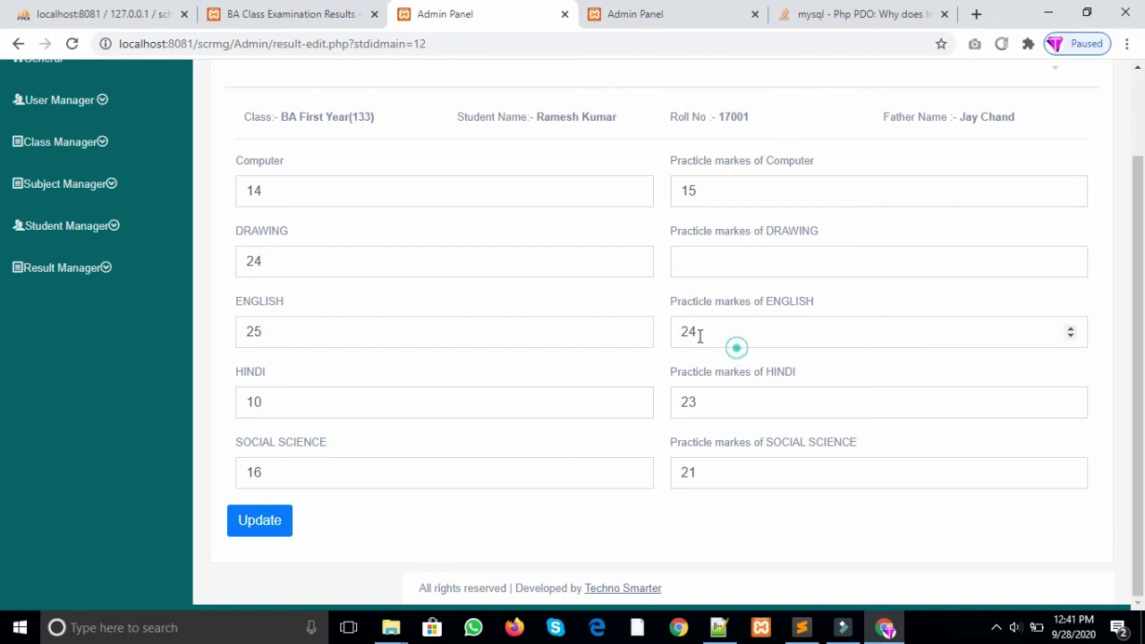
left_click_drag(706, 332, 642, 338)
type("9")
left_click_drag(731, 407, 663, 419)
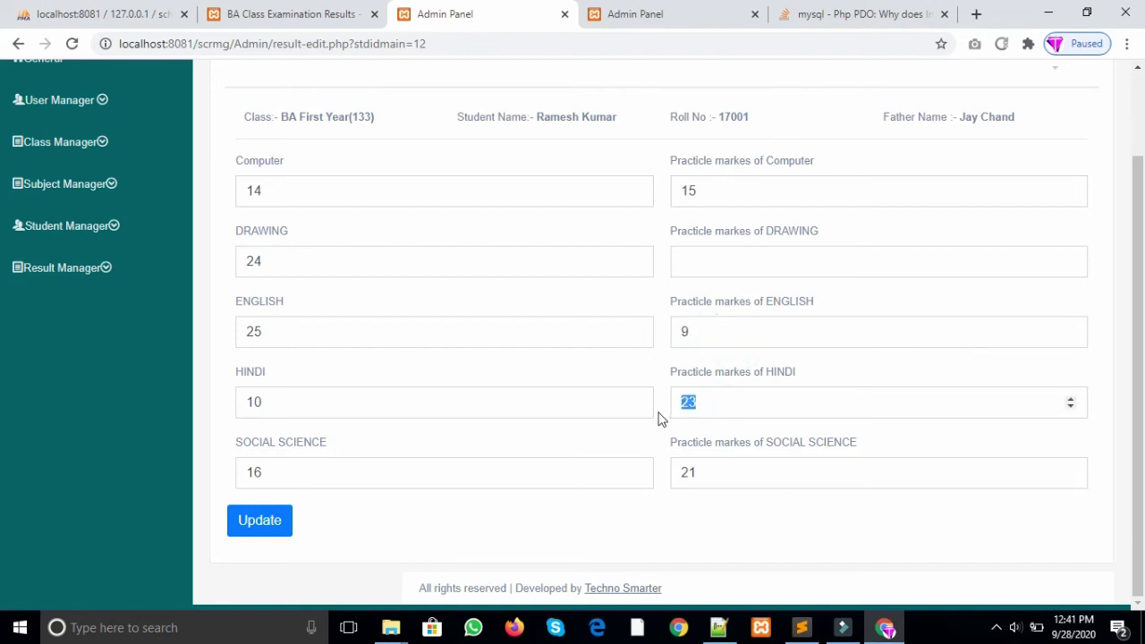
type("2")
double_click(706, 478)
key("BackSpace")
left_click(259, 521)
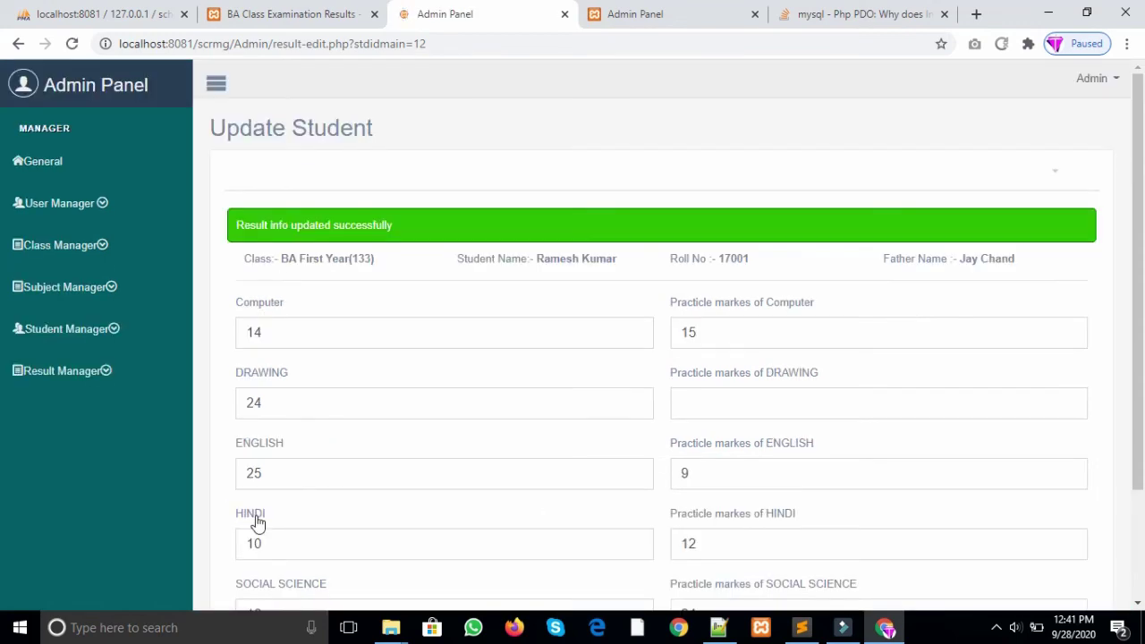
left_click(102, 371)
Step: View row 1's result showing 149 total, 29.8% and Fail, then return to the public search form
left_click(94, 406)
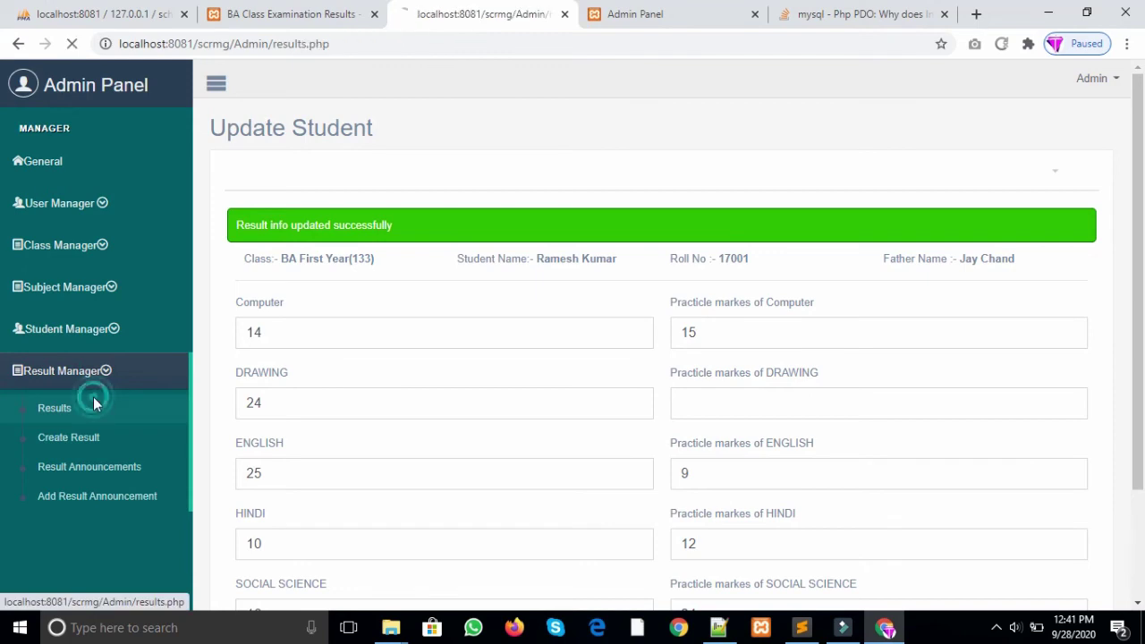
left_click(850, 309)
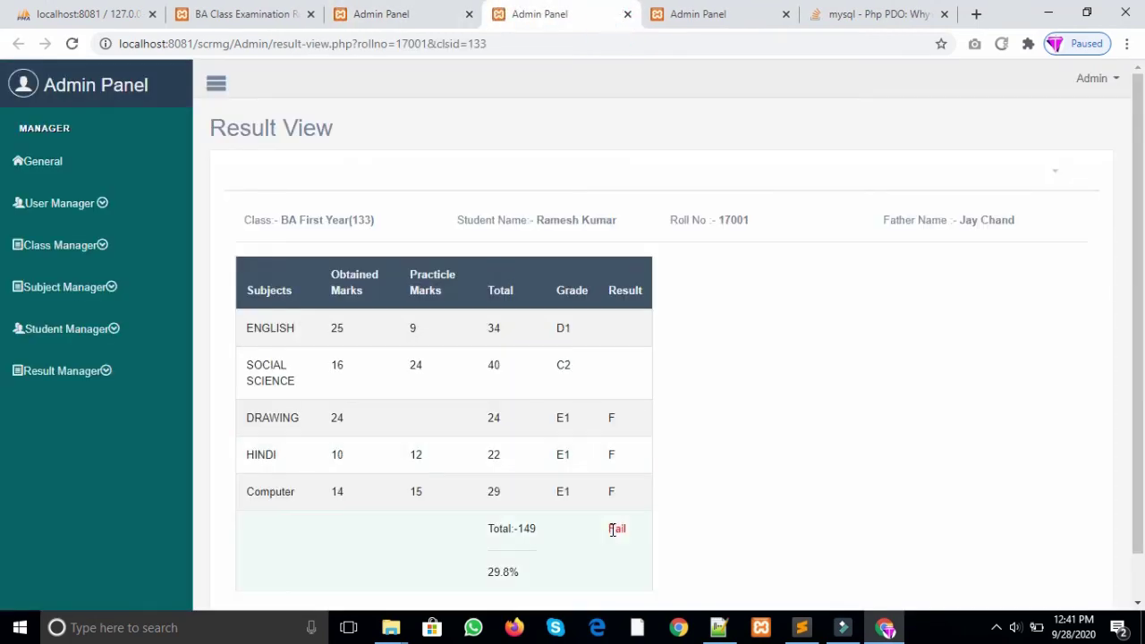
double_click(609, 532)
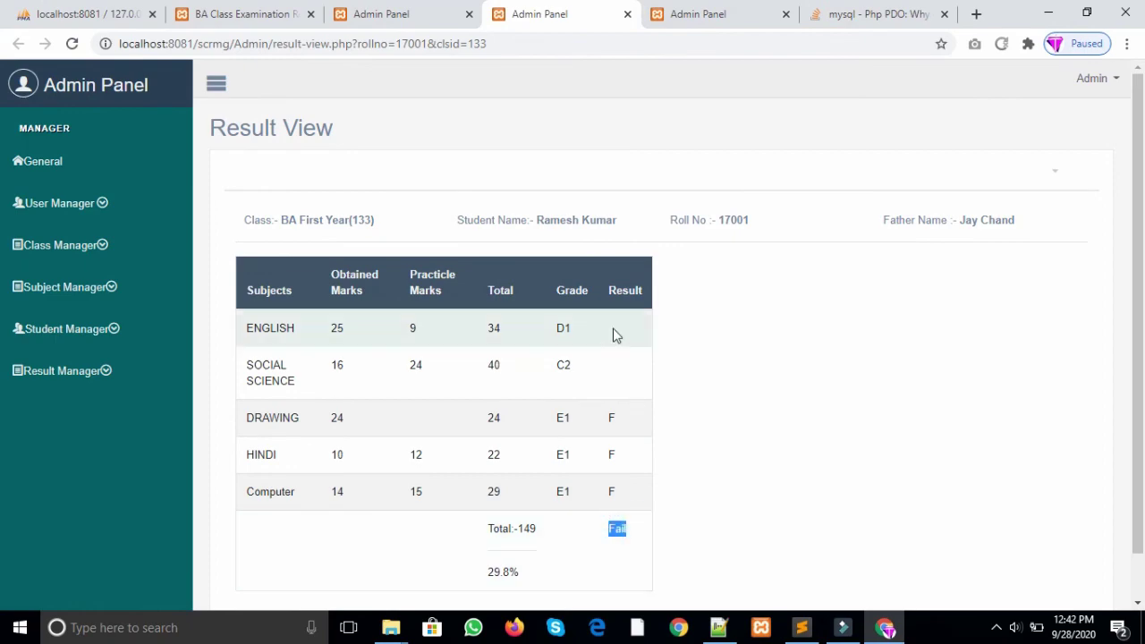
left_click(703, 11)
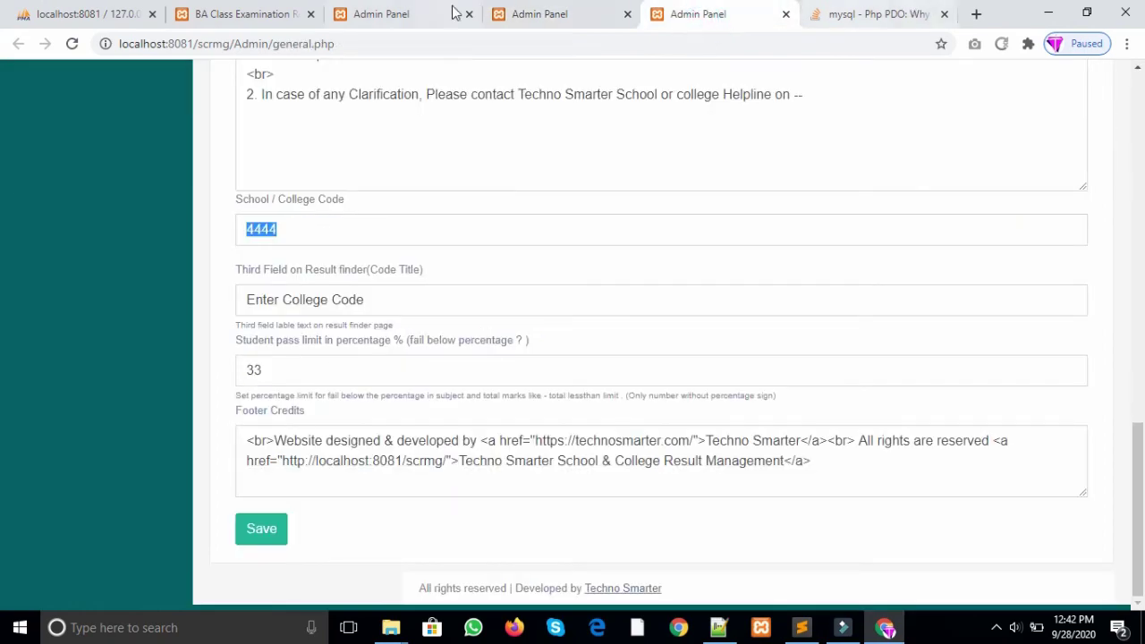
left_click(389, 10)
left_click(273, 12)
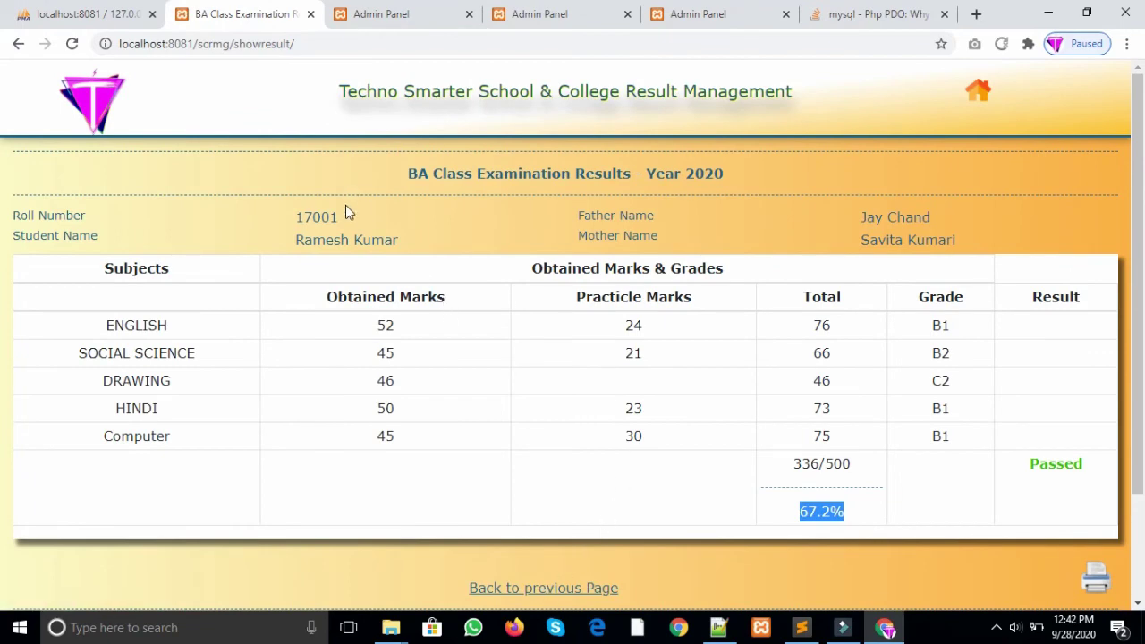
left_click_drag(342, 225, 300, 219)
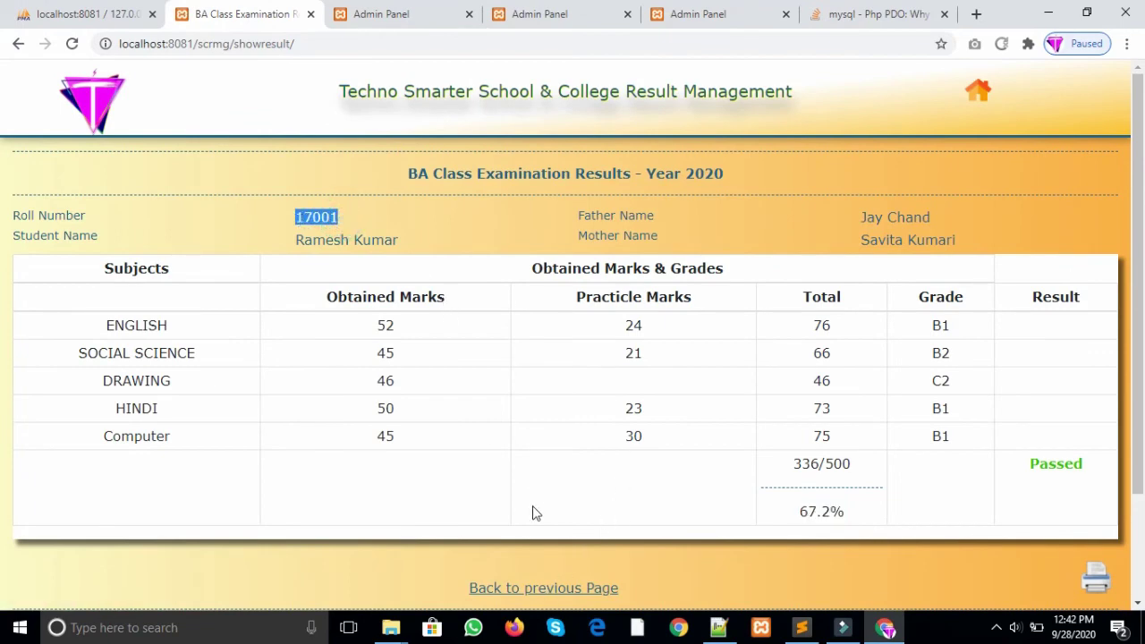
left_click(546, 593)
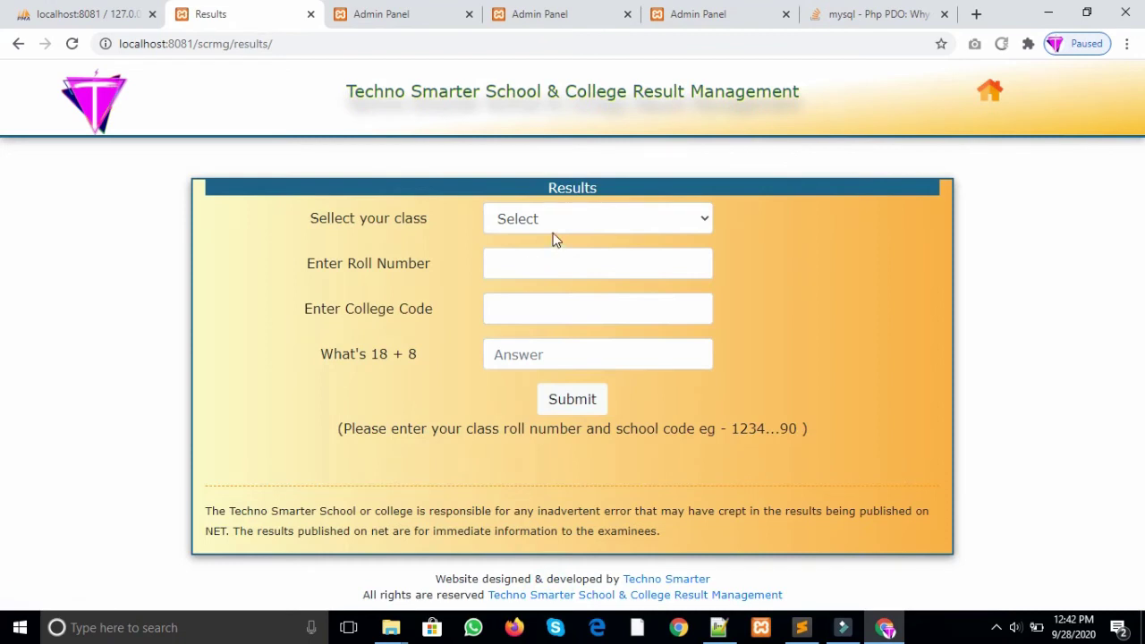
Step: Search BA First Year results with the student's roll number, college code 4444 and check answer 26
left_click(560, 219)
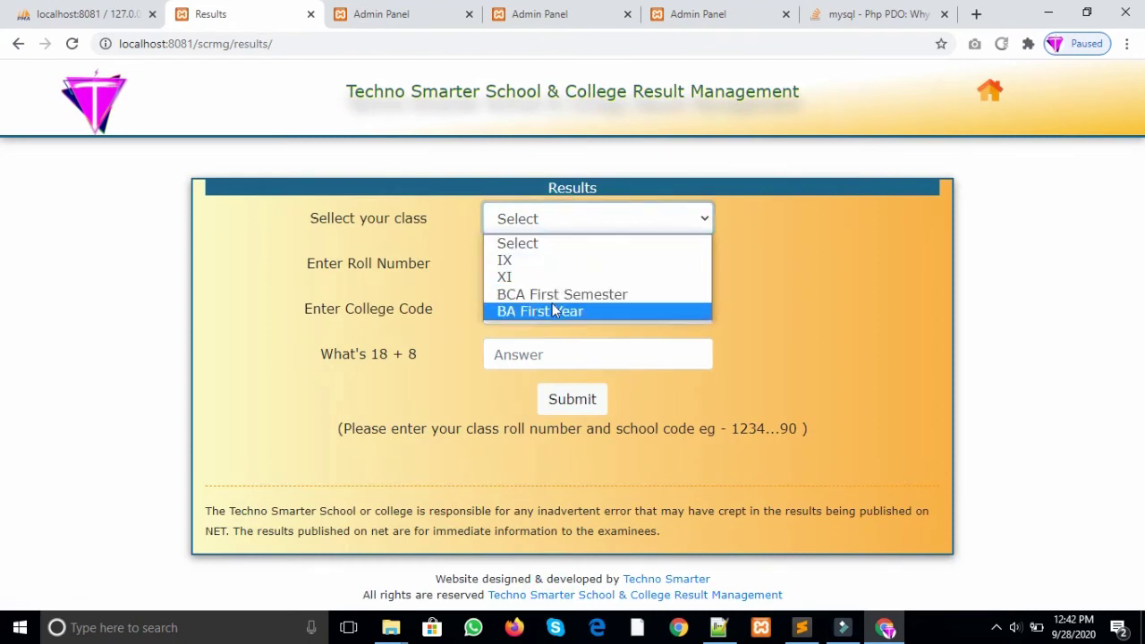
left_click(553, 311)
left_click(538, 258)
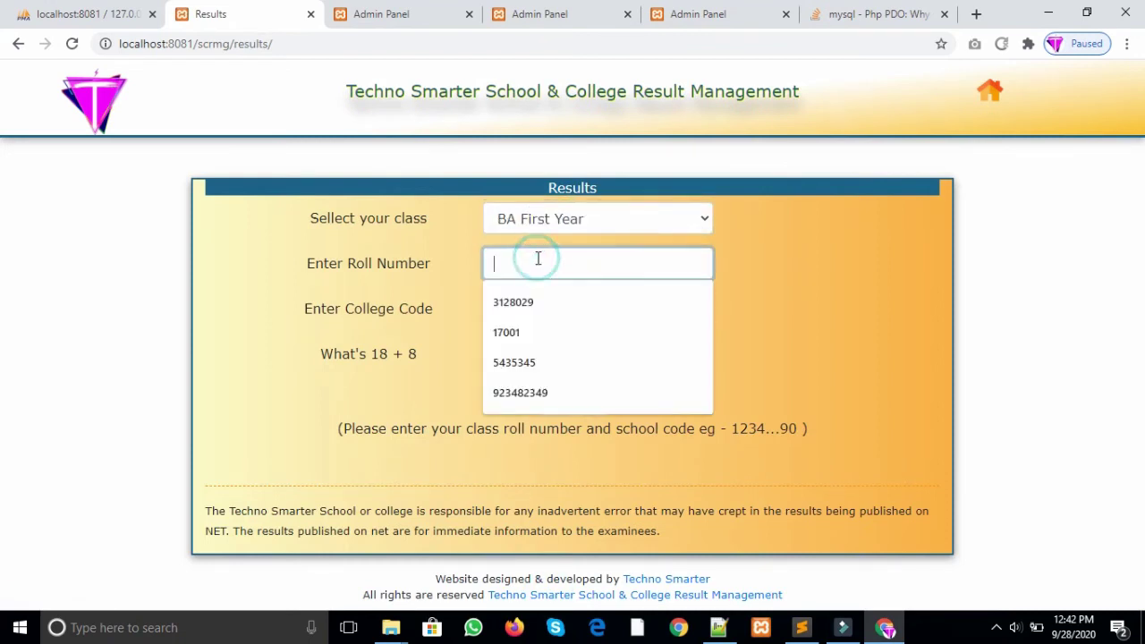
type("17001")
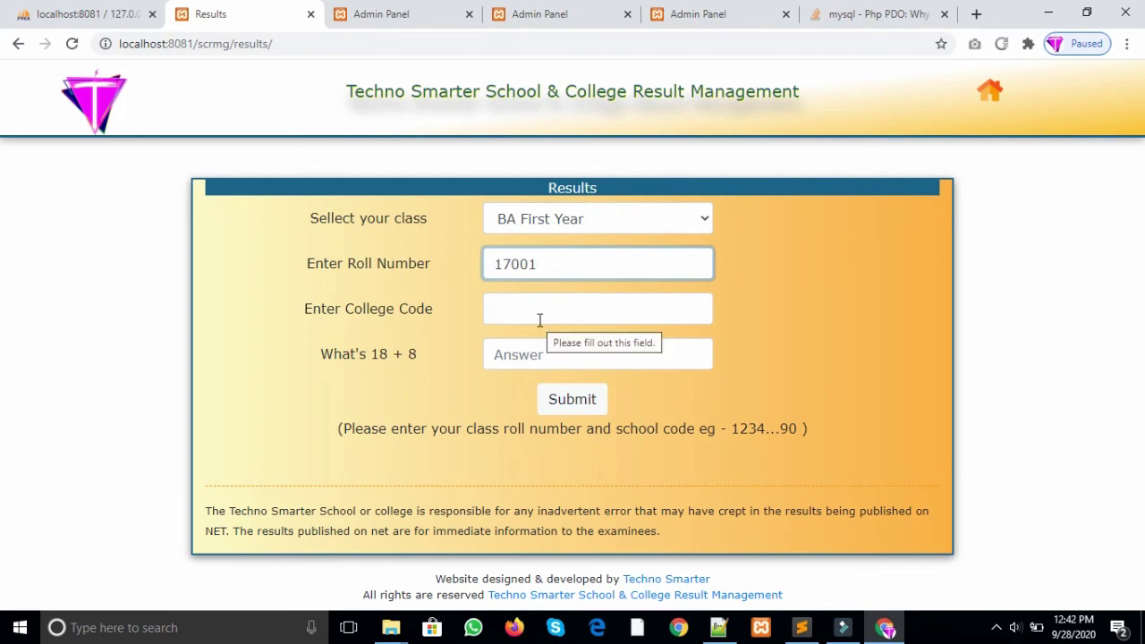
left_click(540, 320)
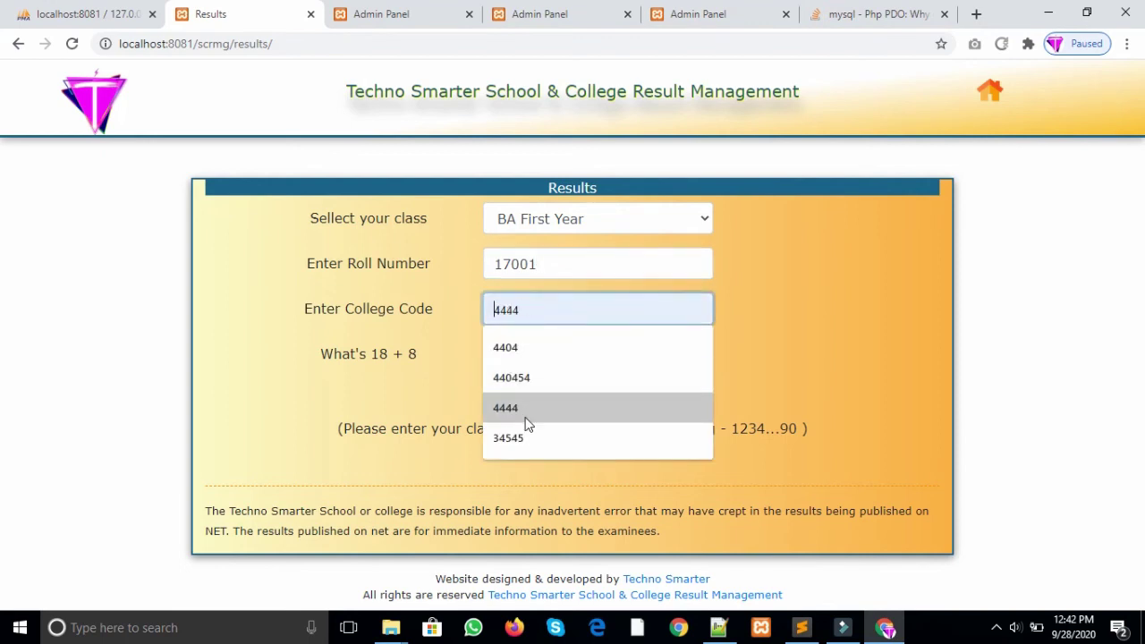
left_click(525, 417)
left_click(525, 354)
type("26")
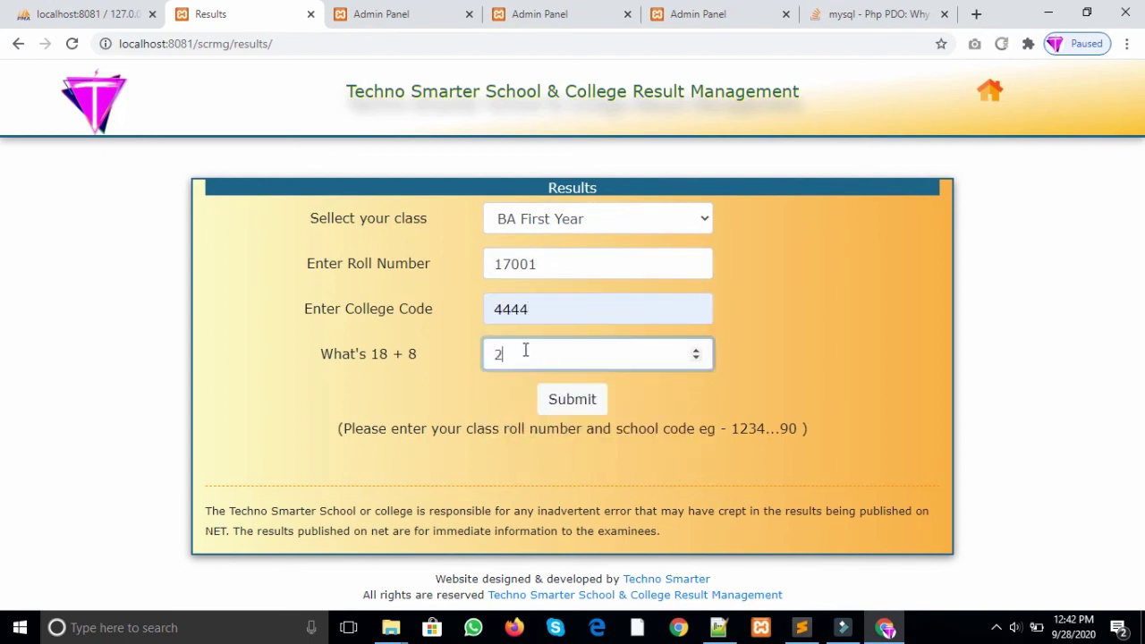
left_click(573, 400)
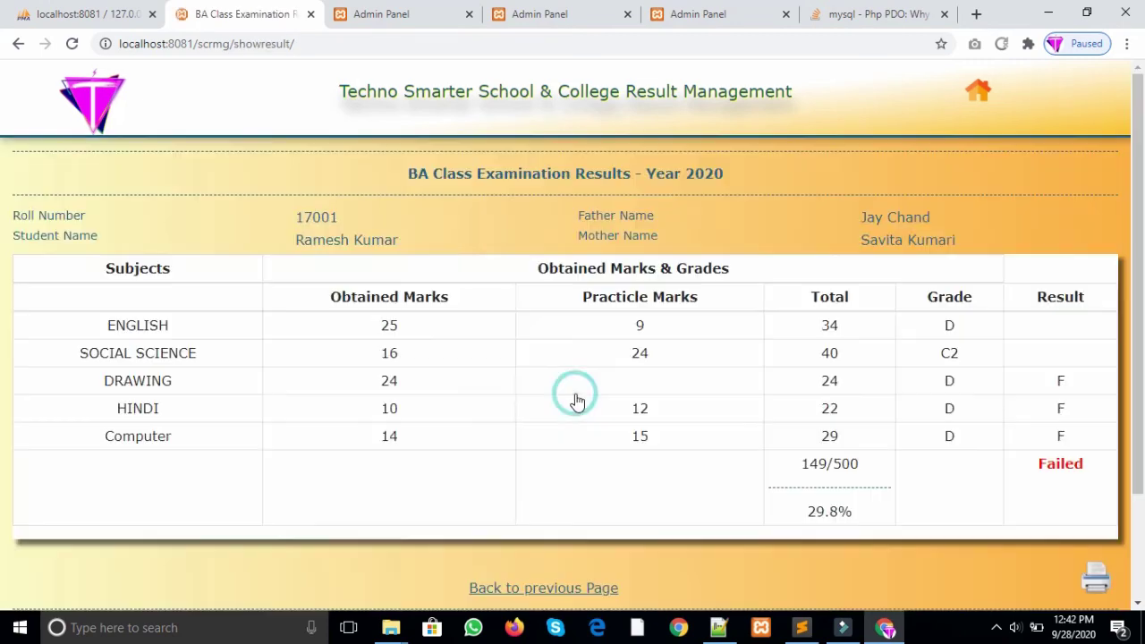
Step: Confirm the marksheet reads Failed, cancel printing, and go back to the search form
left_click_drag(1038, 466, 1064, 412)
left_click(1062, 409)
left_click(1066, 403)
double_click(1035, 474)
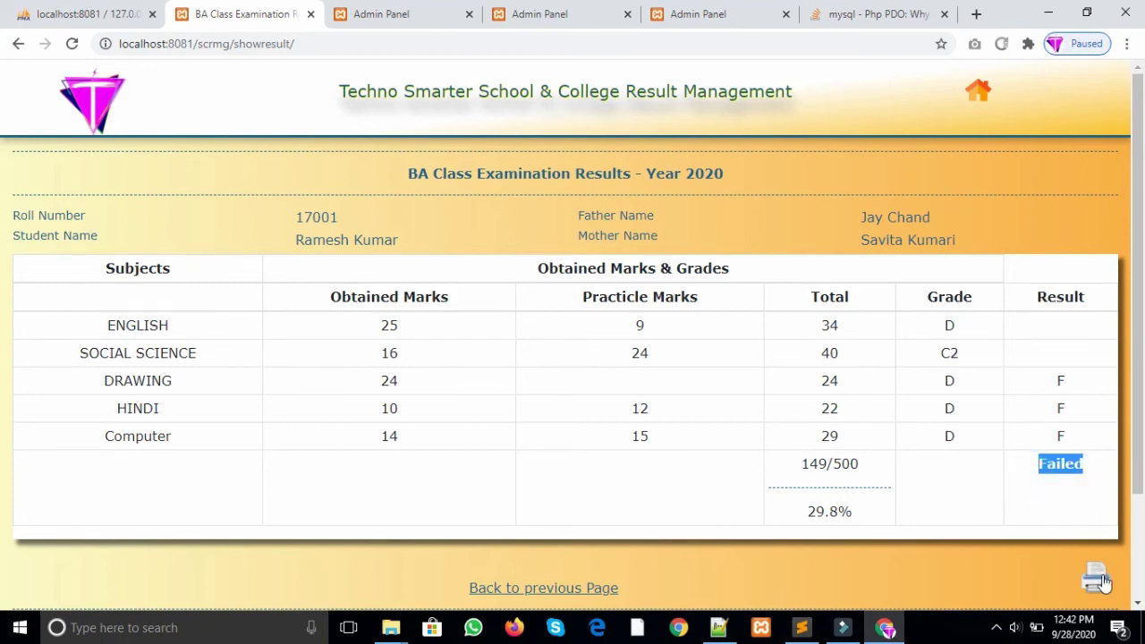
left_click(1097, 577)
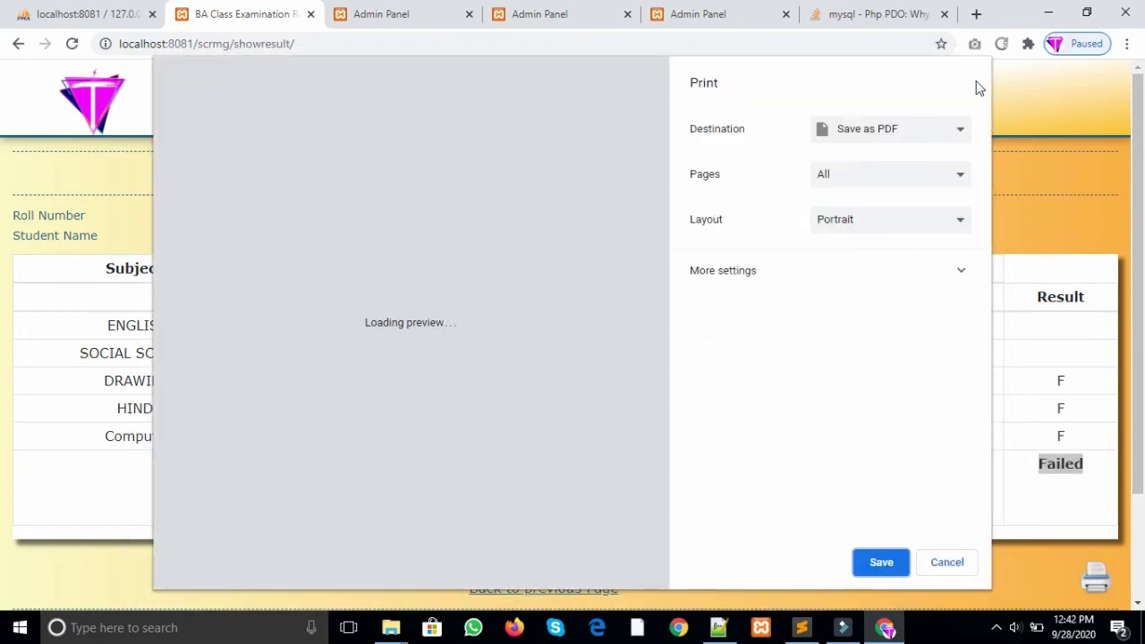
left_click(951, 564)
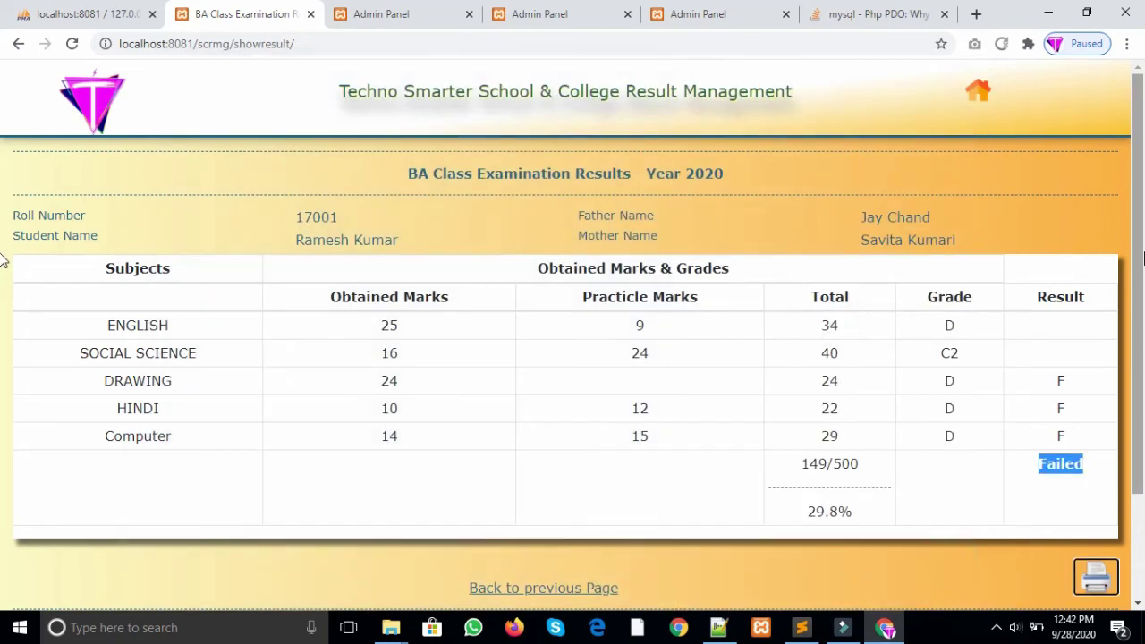
scroll(9, 255, "down", 3)
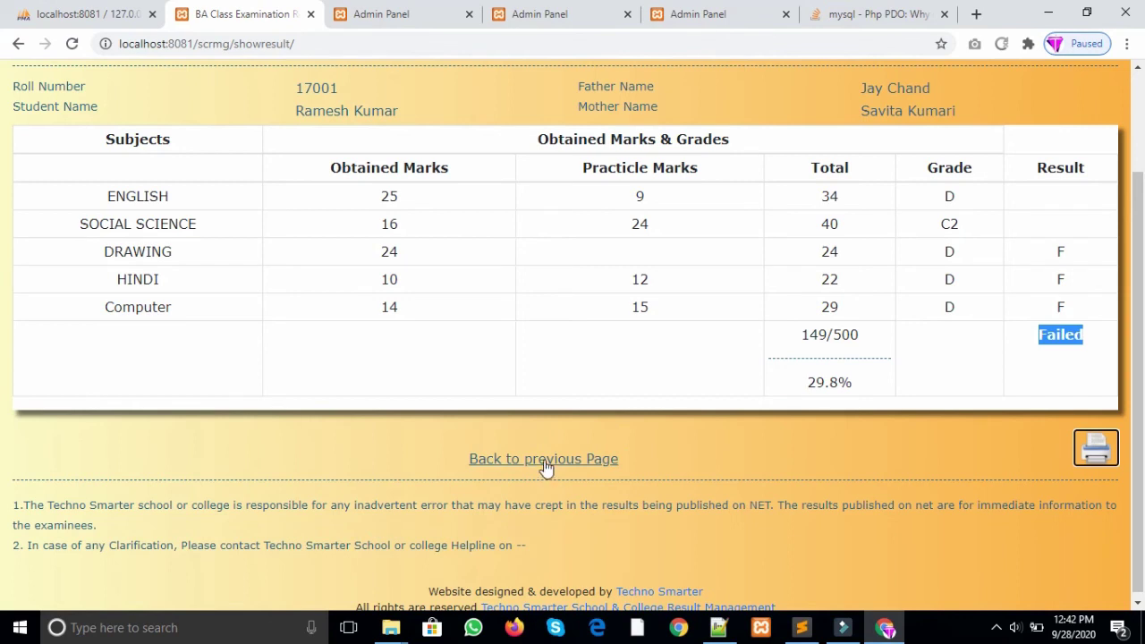
left_click(543, 463)
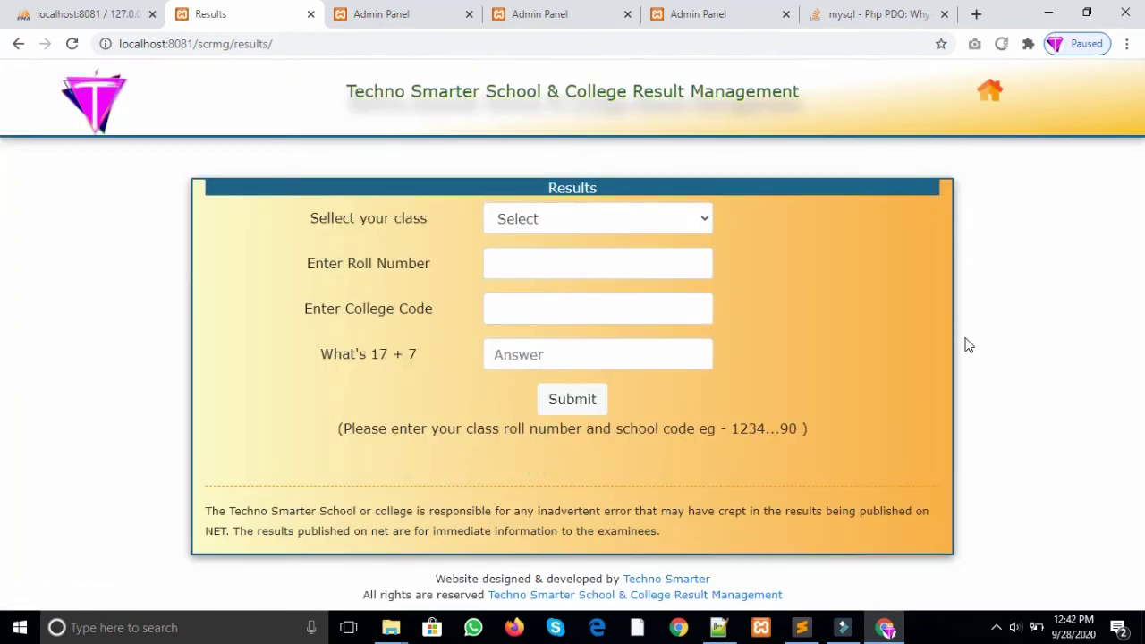
Step: Visit the site home page, switch back to the admin results list, and open the scrmg folder
left_click(94, 110)
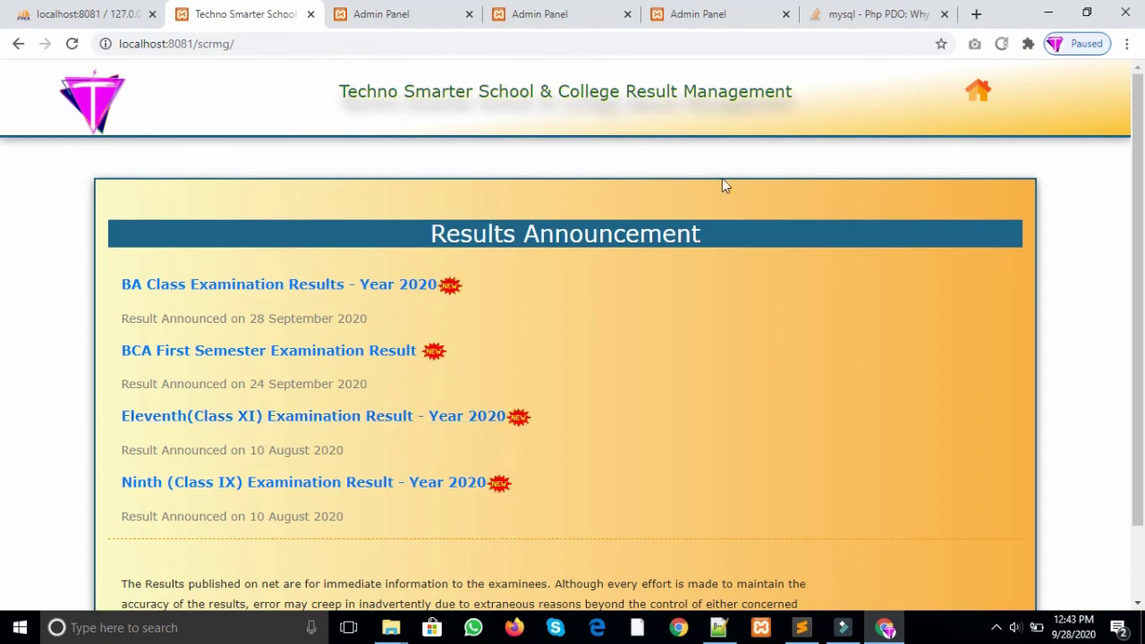
left_click(421, 7)
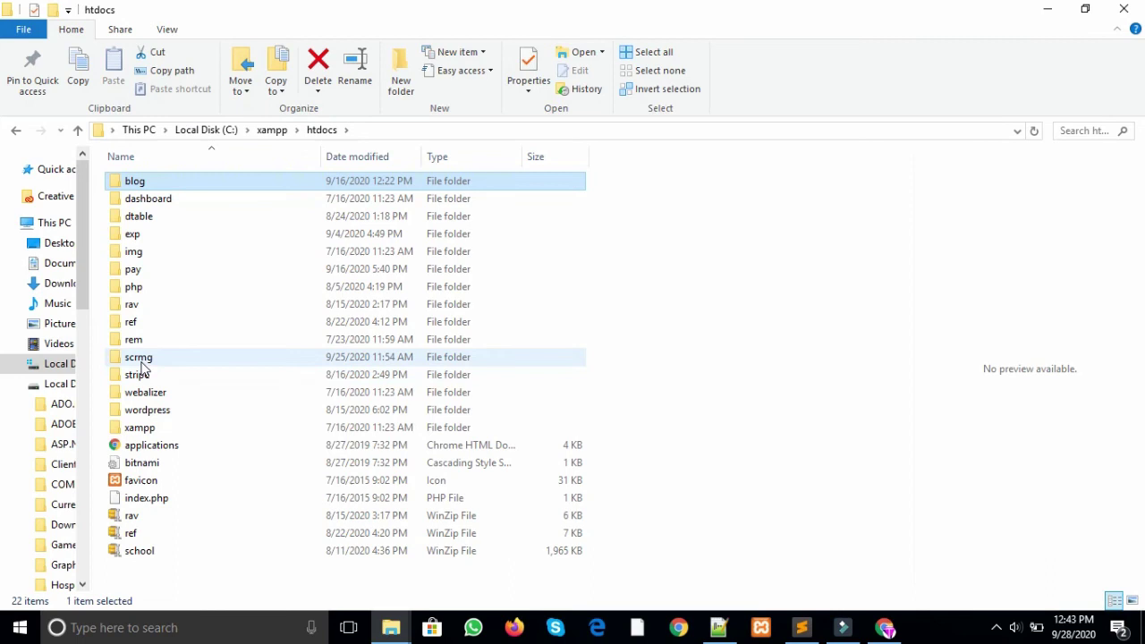
double_click(140, 360)
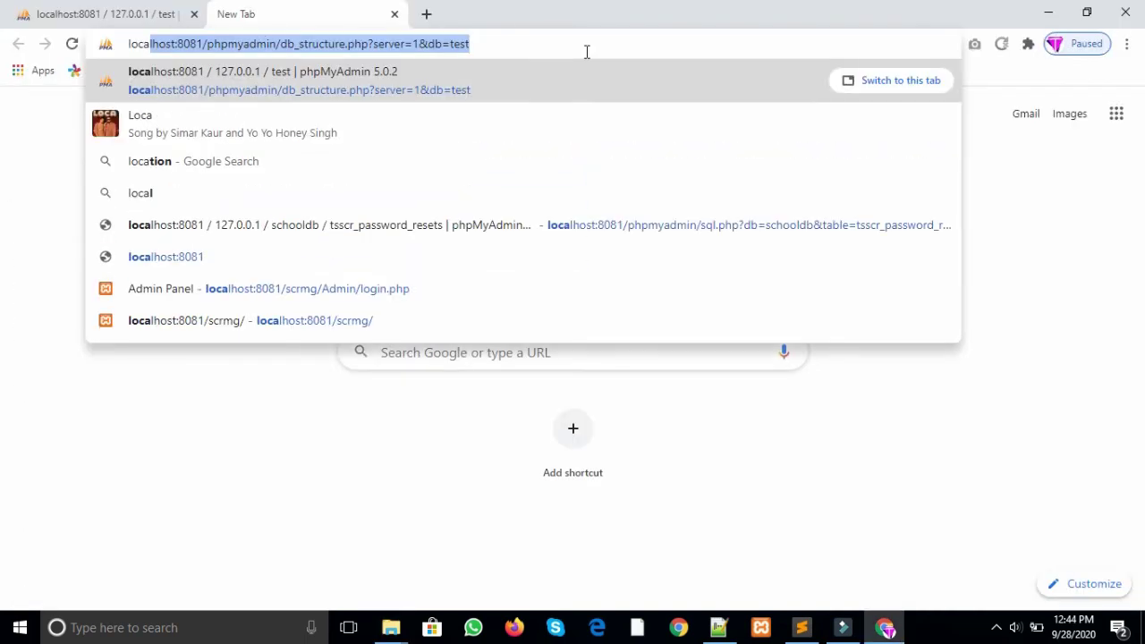
Step: Load localhost:8081/scrmg/ in the new tab, dropping the autocompleted install/ suffix
type("host:8081")
key("Delete")
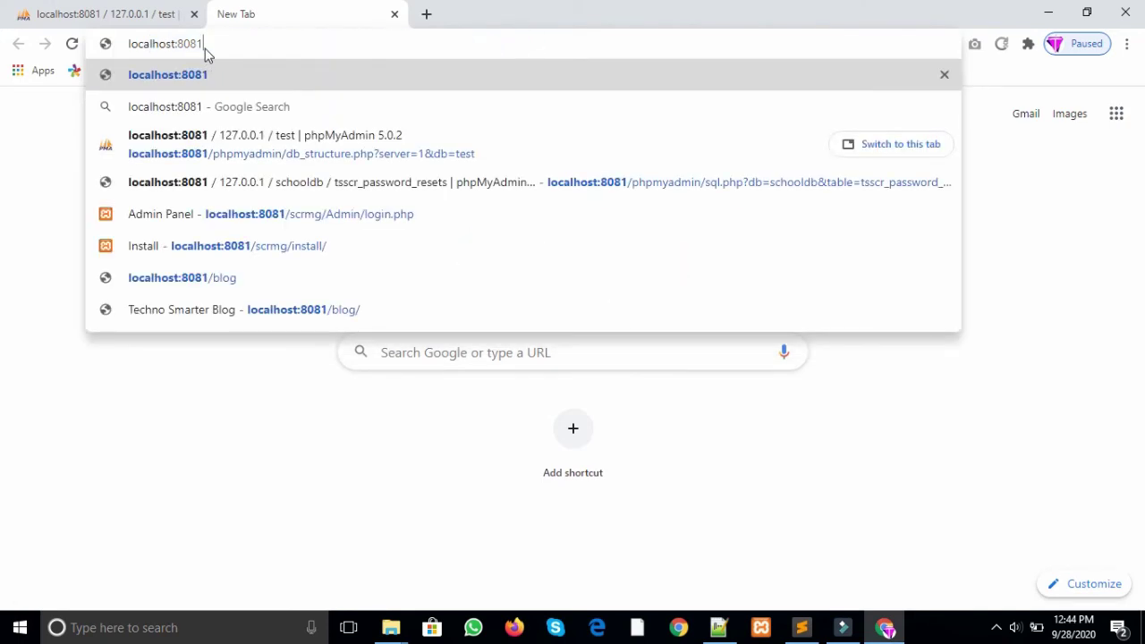
type("/")
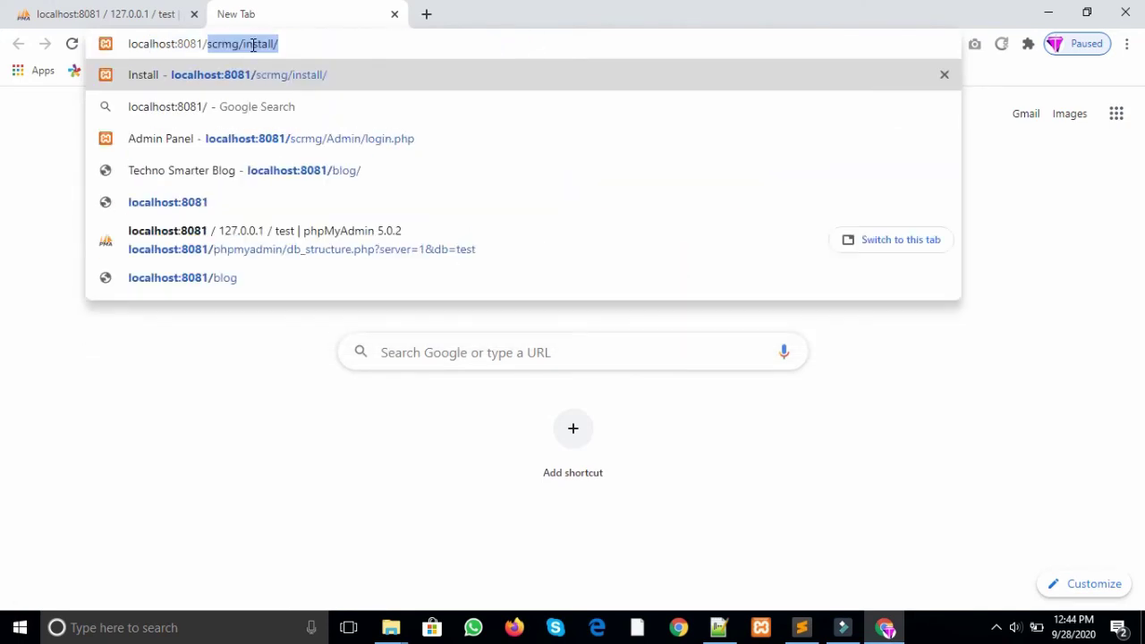
left_click_drag(279, 44, 243, 44)
key("BackSpace")
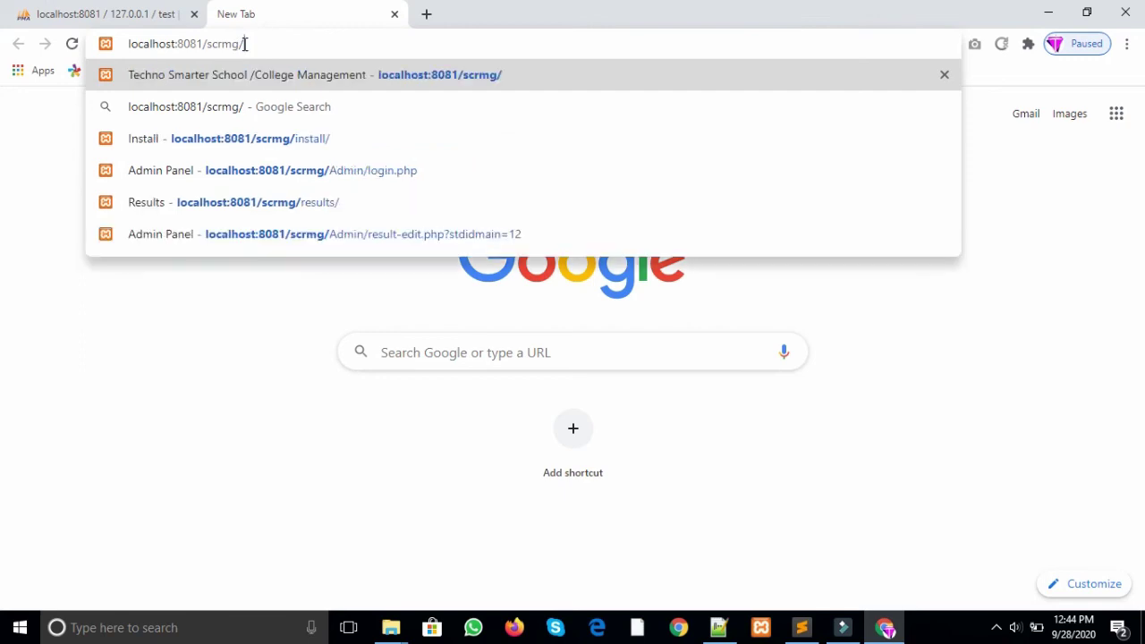
key("Return")
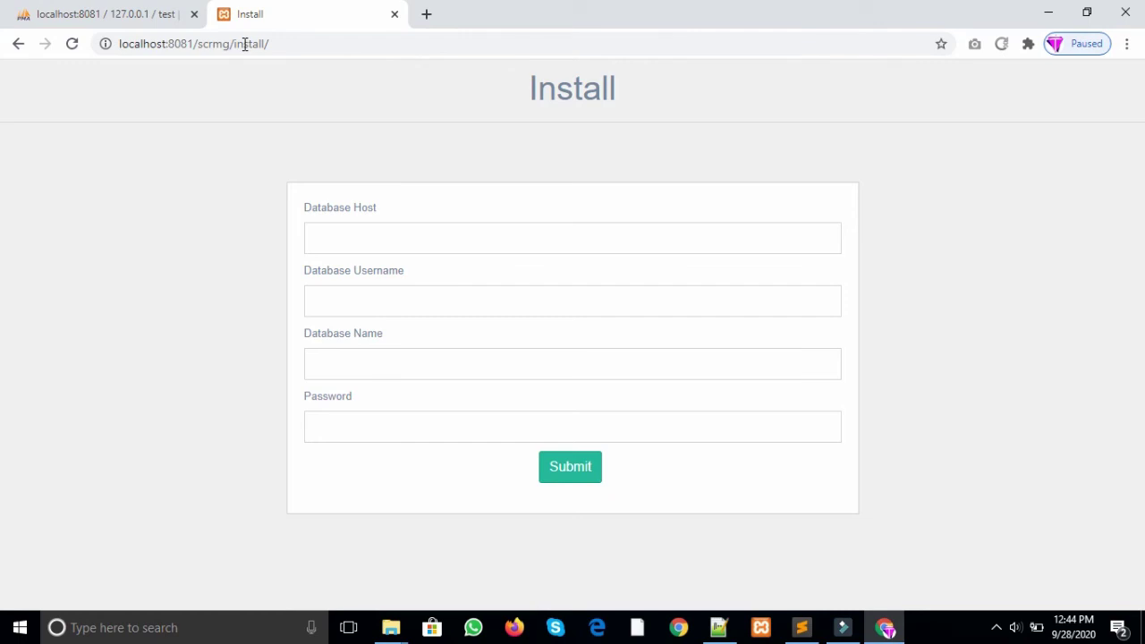
Step: Submit dummy host 'wa', username 'dsad' and database 'sds' to trigger the connection error
left_click(372, 242)
type("wa")
left_click(393, 299)
type("dsad")
left_click(381, 373)
type("sds")
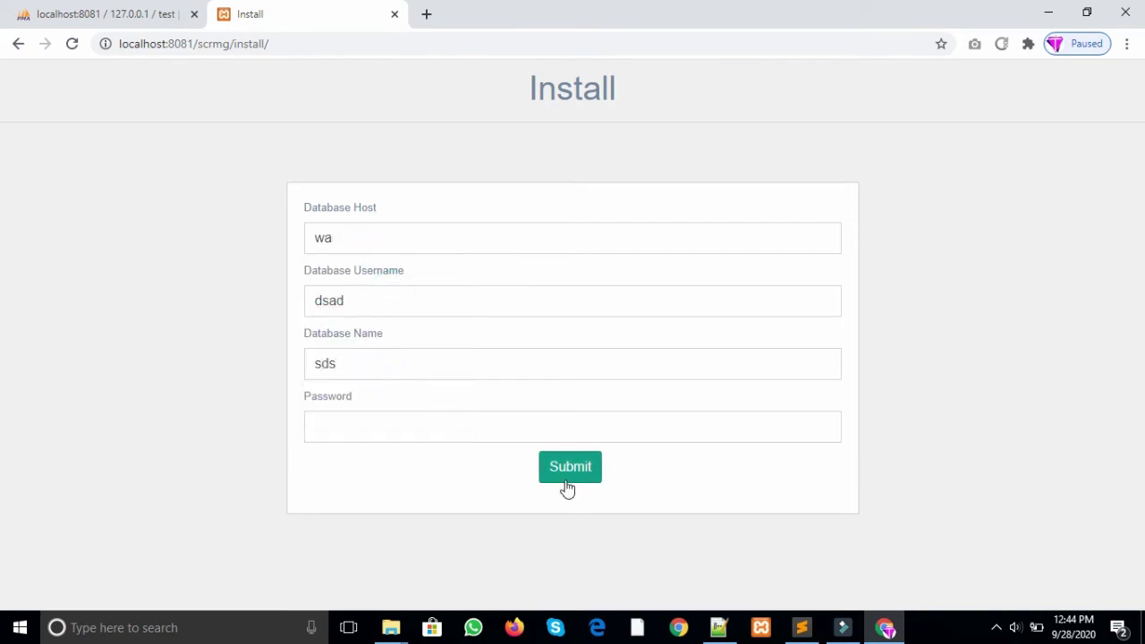
left_click(566, 486)
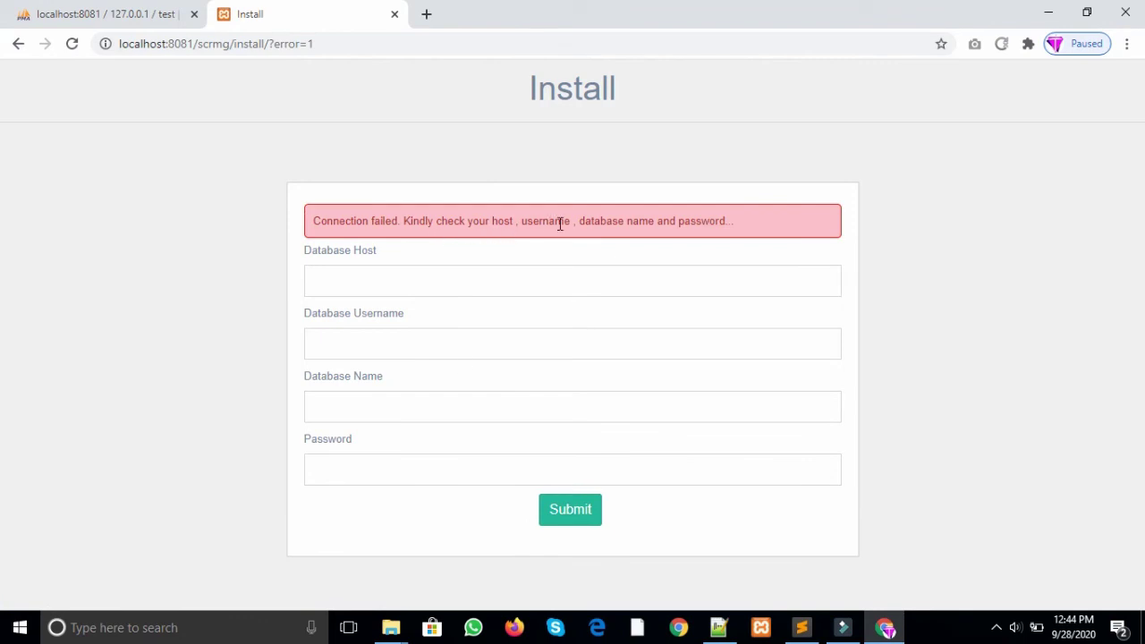
Step: Refill the database host with localhost, then switch over to phpMyAdmin
left_click(491, 277)
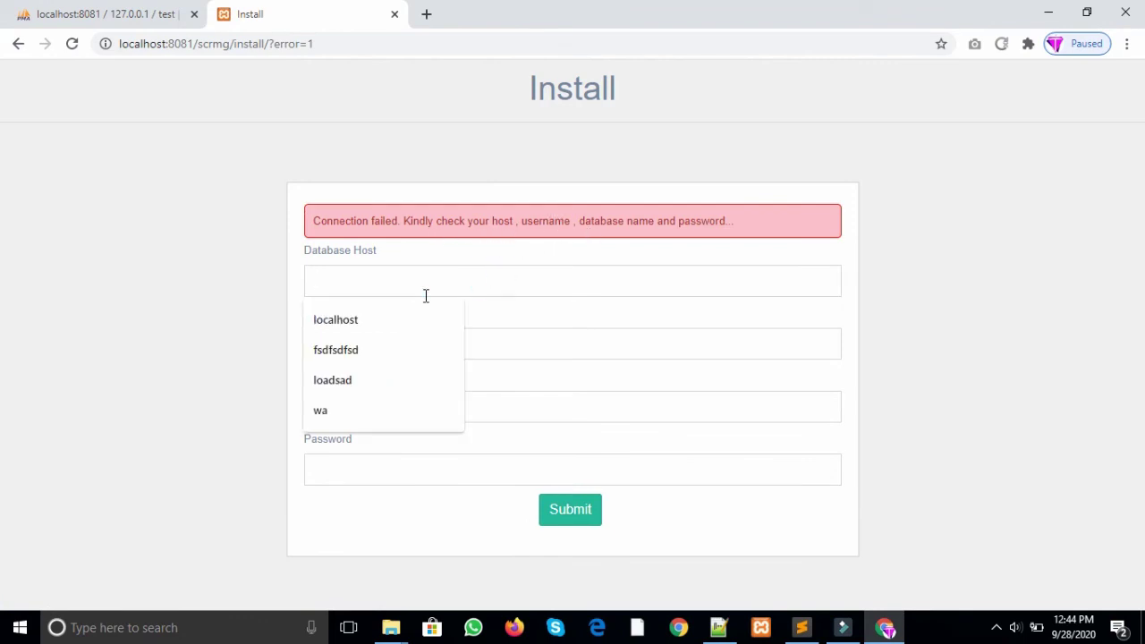
left_click(376, 319)
left_click(375, 340)
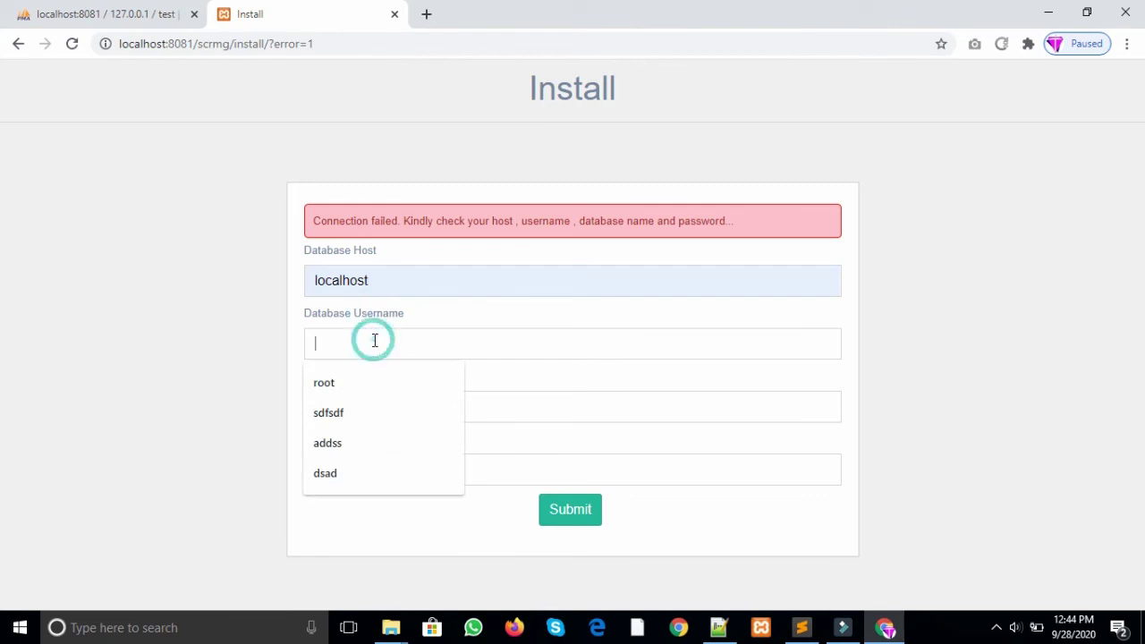
left_click(113, 18)
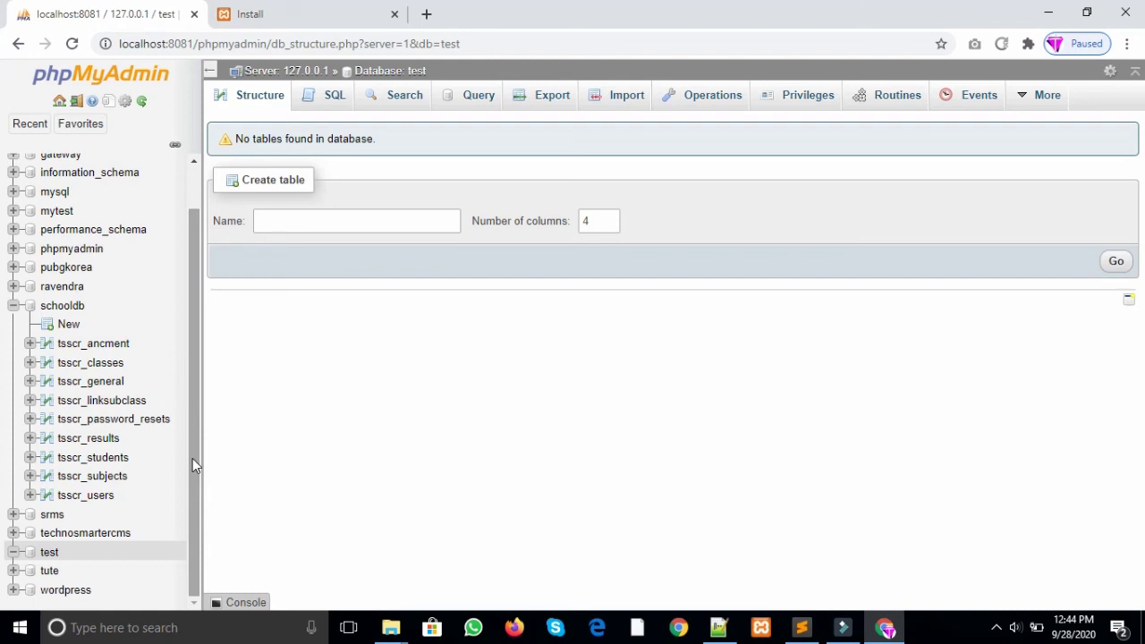
Step: Open the test database's Structure view to confirm it has no tables, then return to Install
left_click(46, 558)
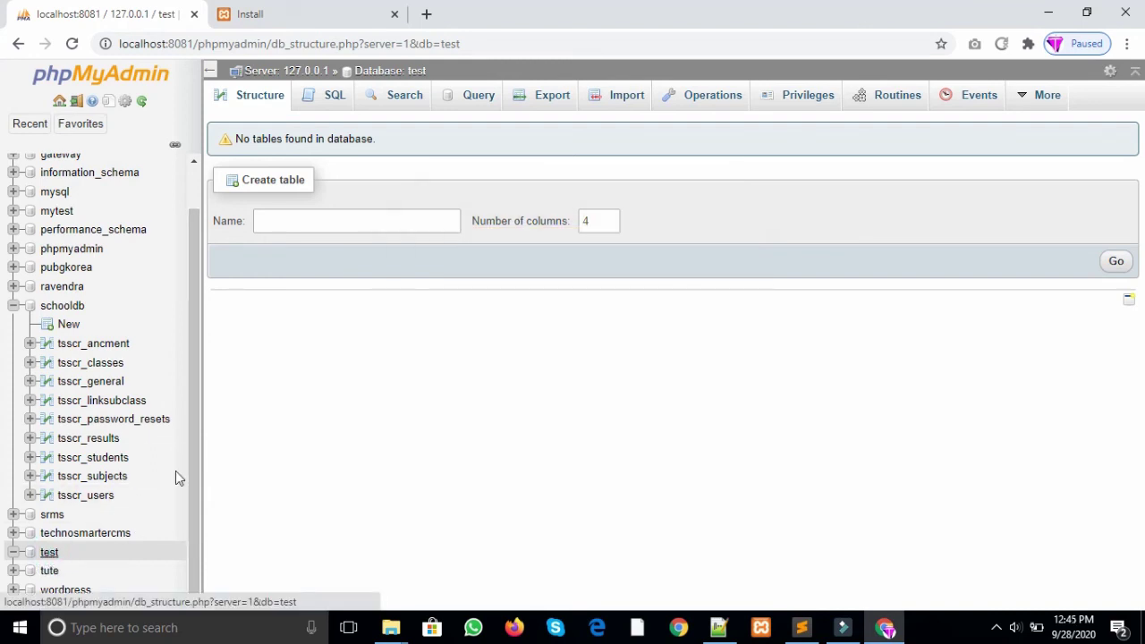
left_click(236, 95)
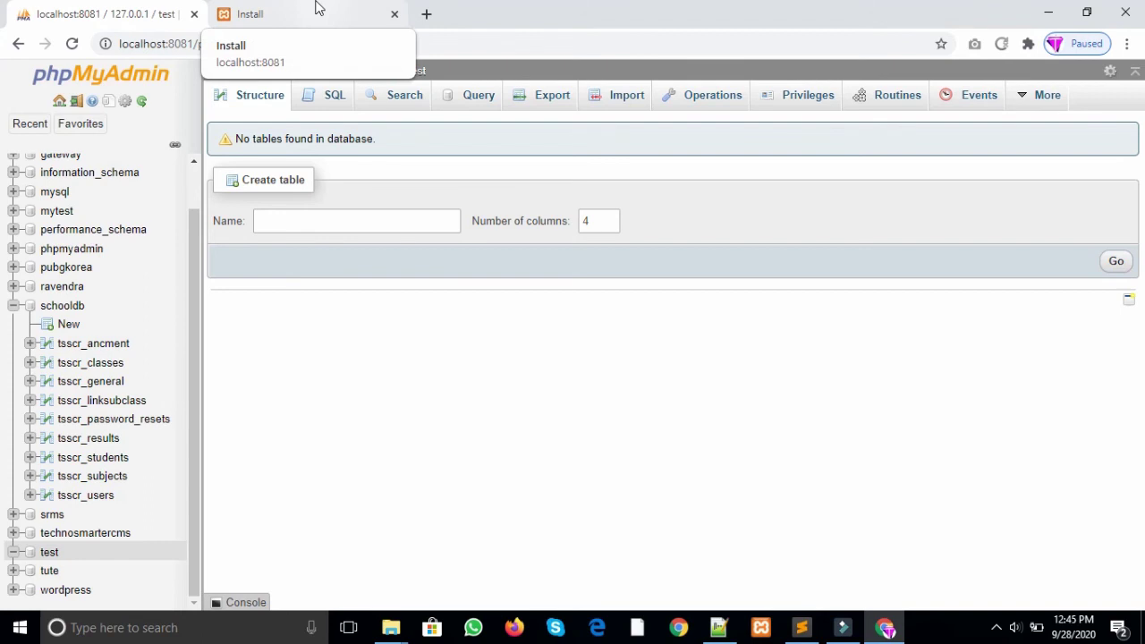
left_click(317, 8)
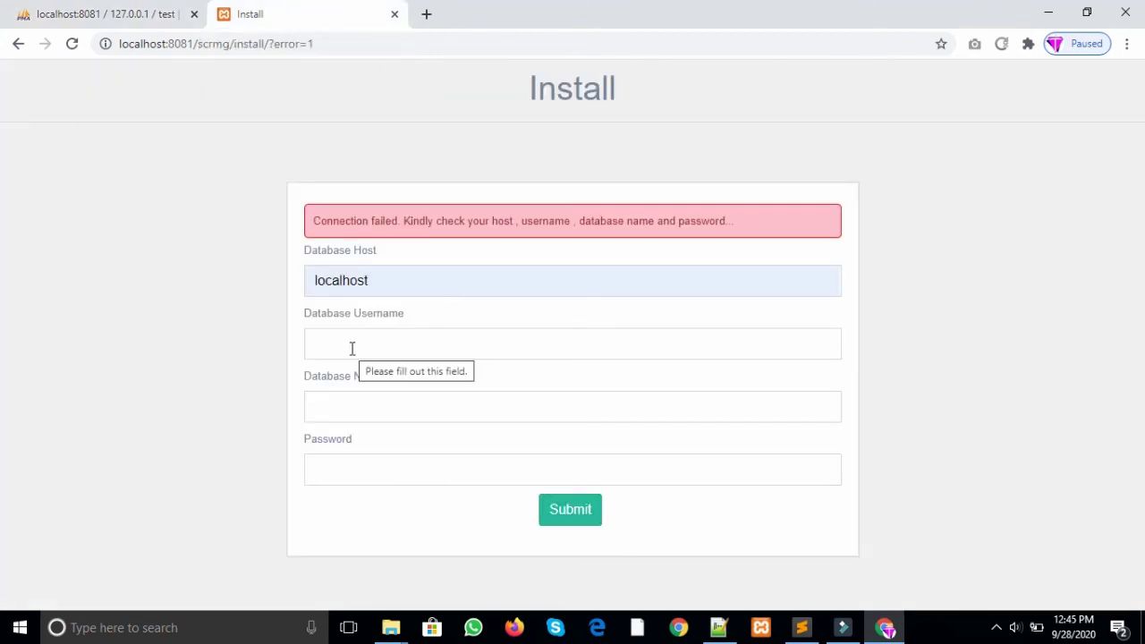
Step: Enter root as username, choose test as database name, leave the password blank, and submit
type("roo")
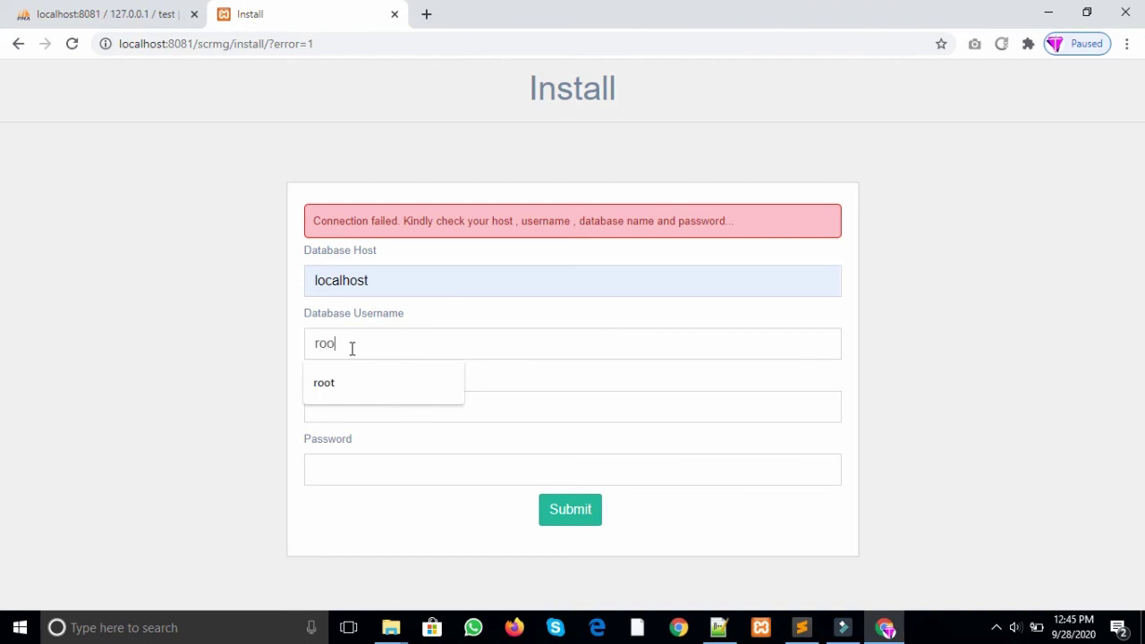
type("t")
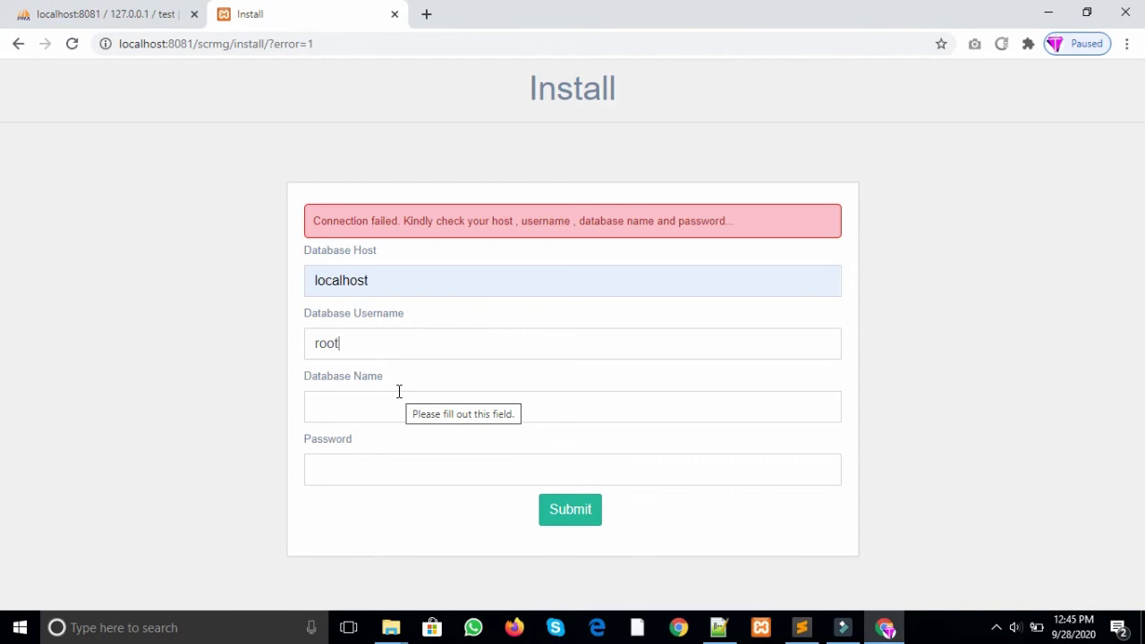
left_click(341, 422)
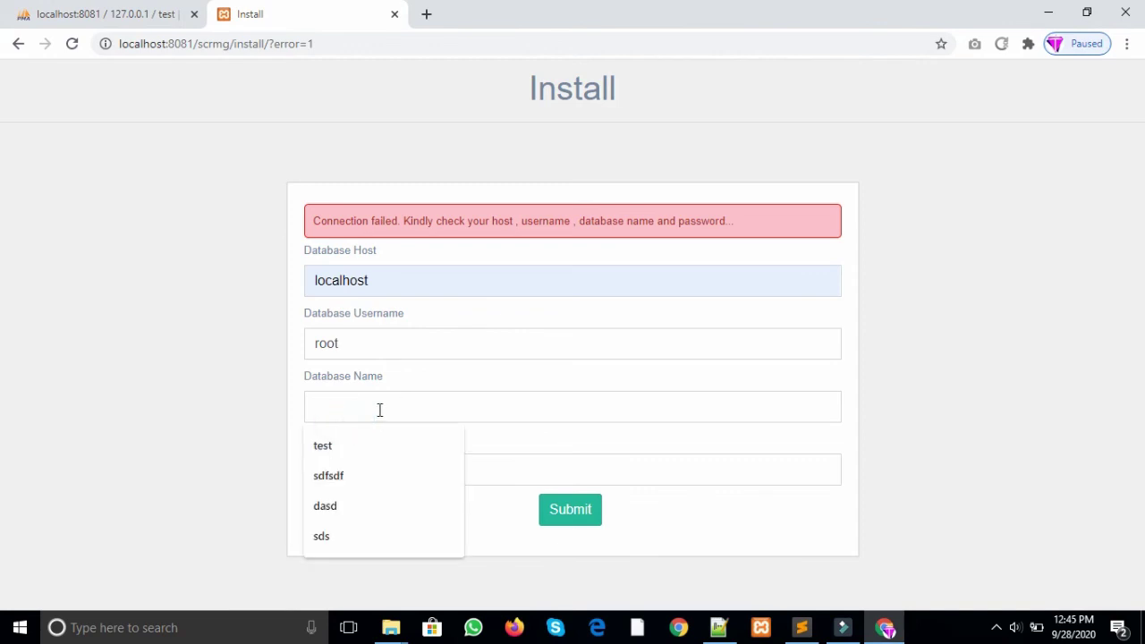
left_click(350, 445)
left_click(361, 466)
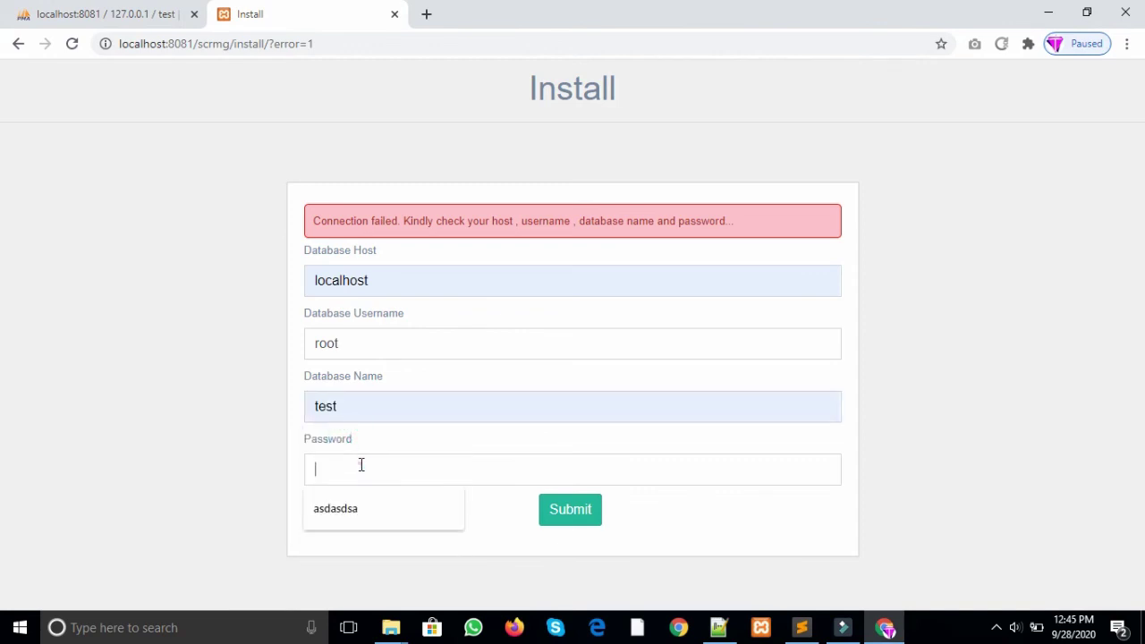
left_click(236, 467)
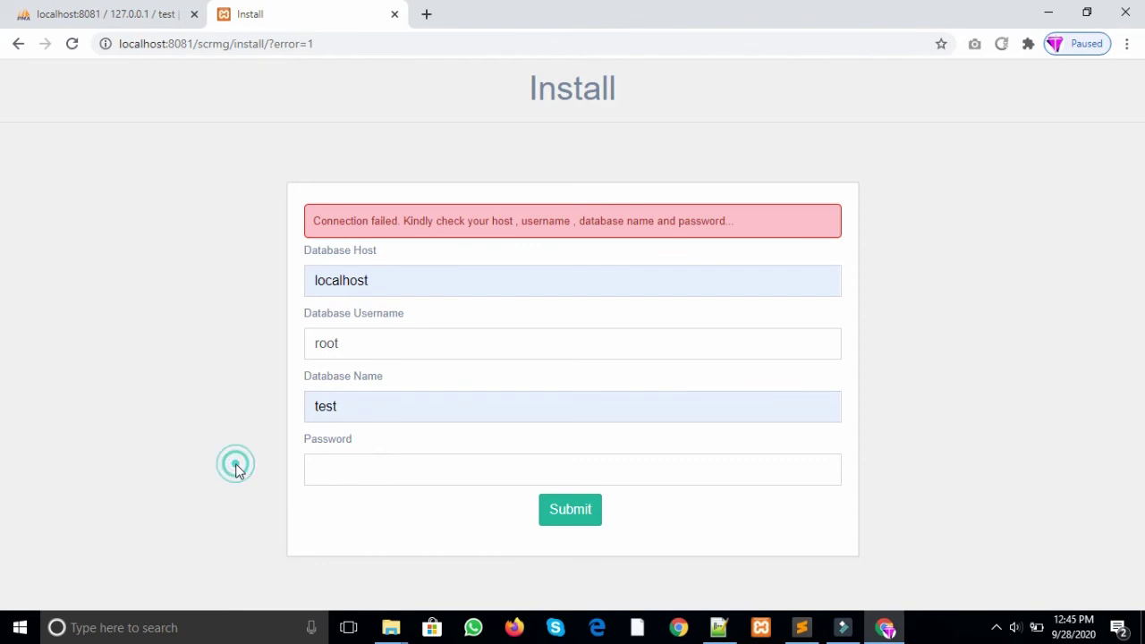
left_click(506, 528)
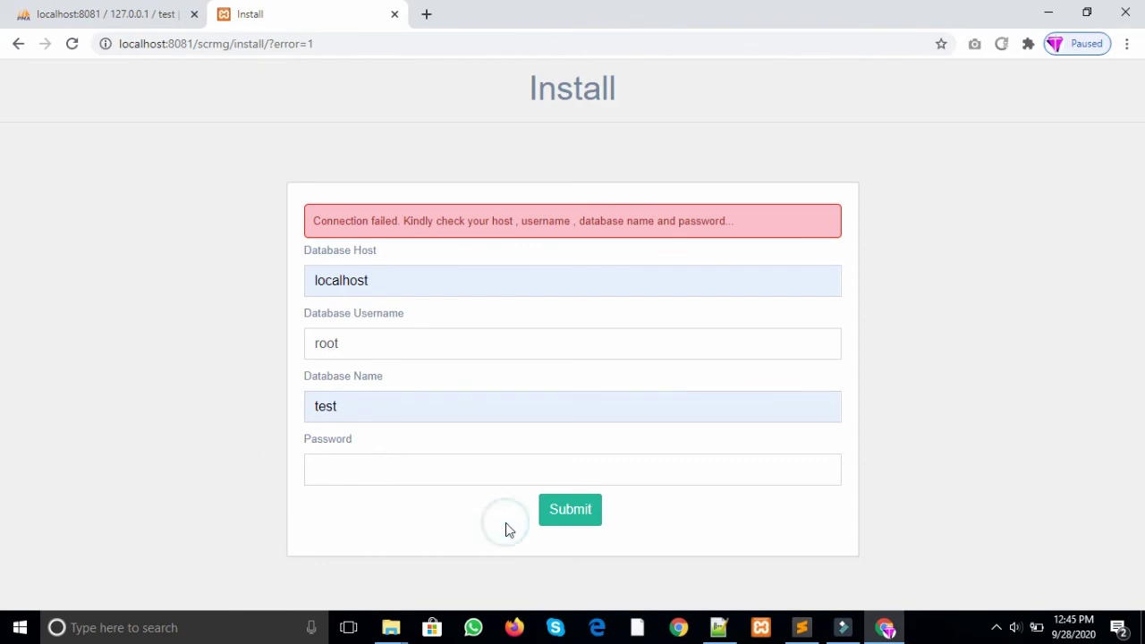
left_click(583, 518)
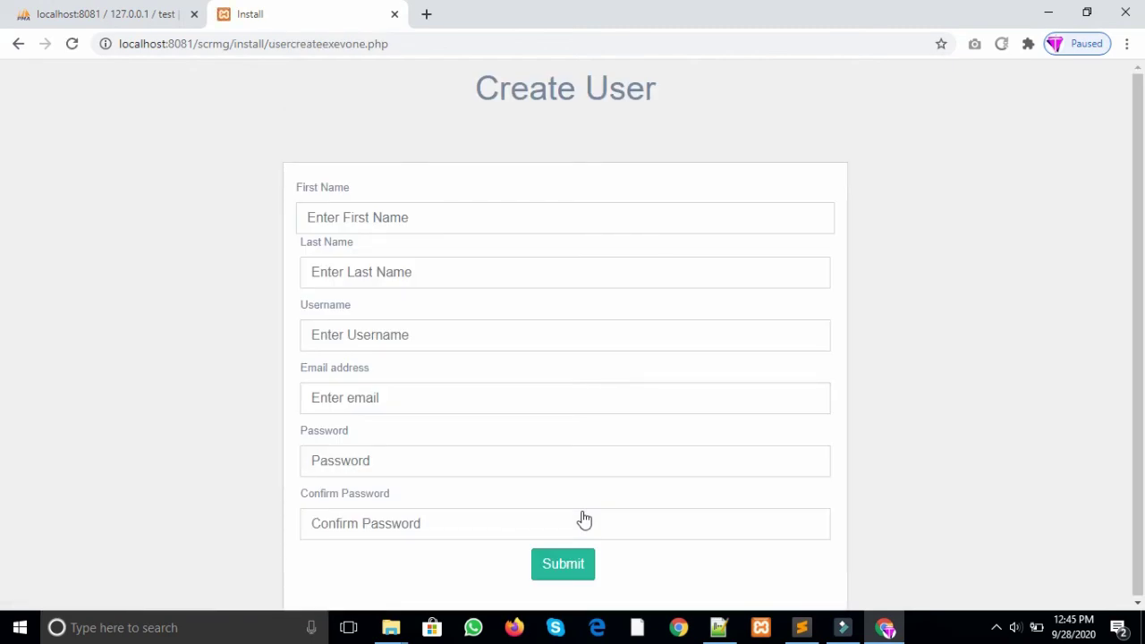
Step: Refresh phpMyAdmin's test database to see the newly created tables, then return to Create User
left_click(126, 13)
left_click(247, 105)
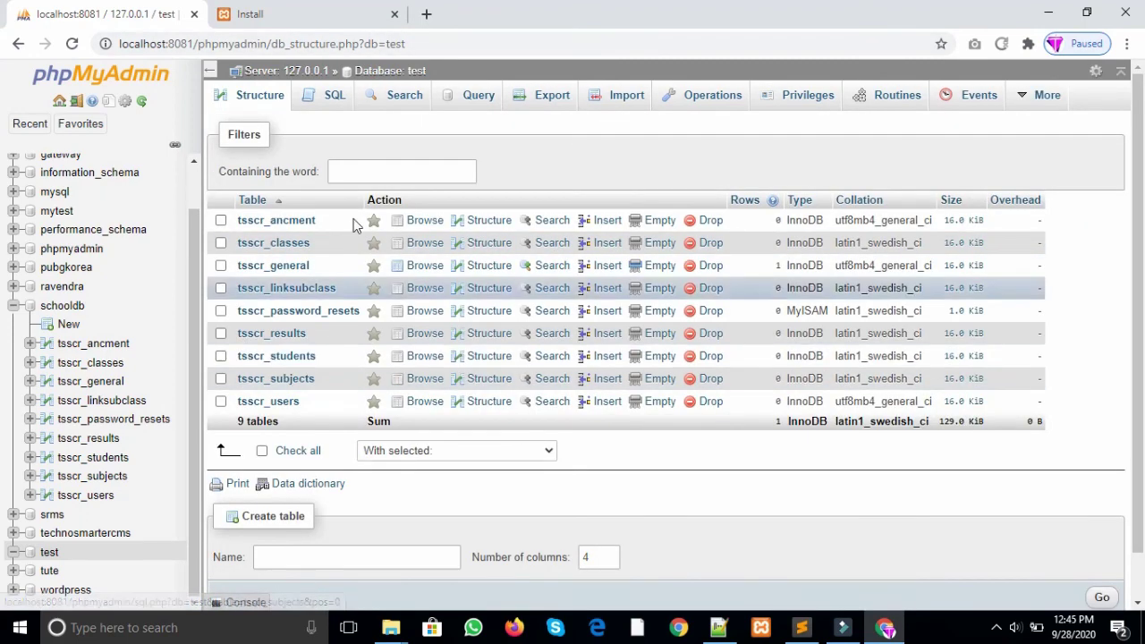
left_click(316, 7)
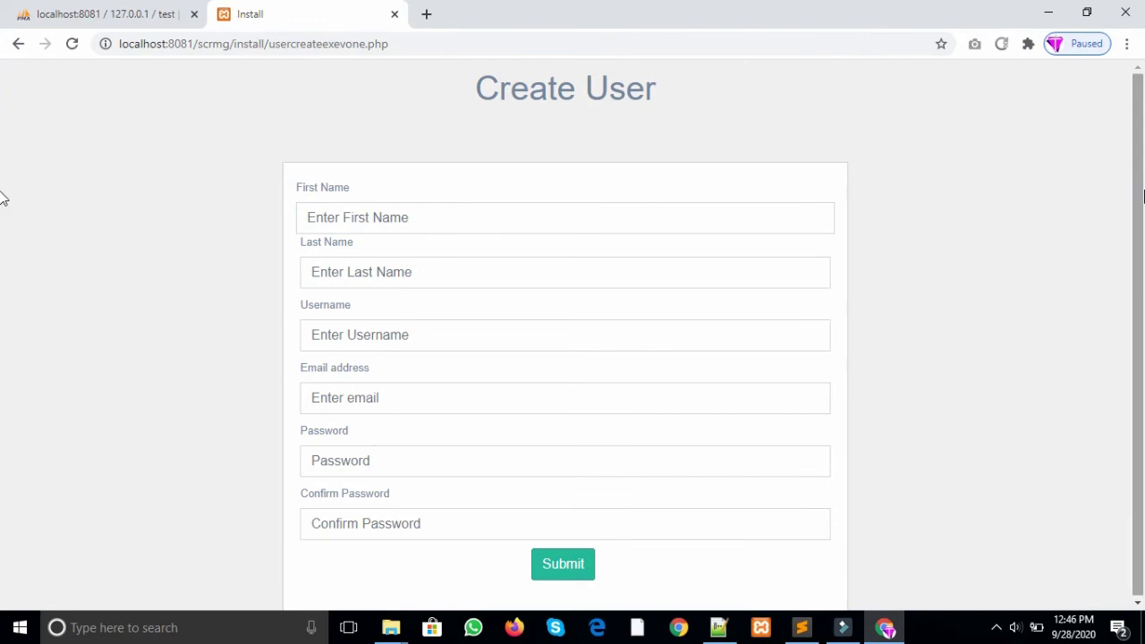
left_click_drag(1139, 190, 1143, 221)
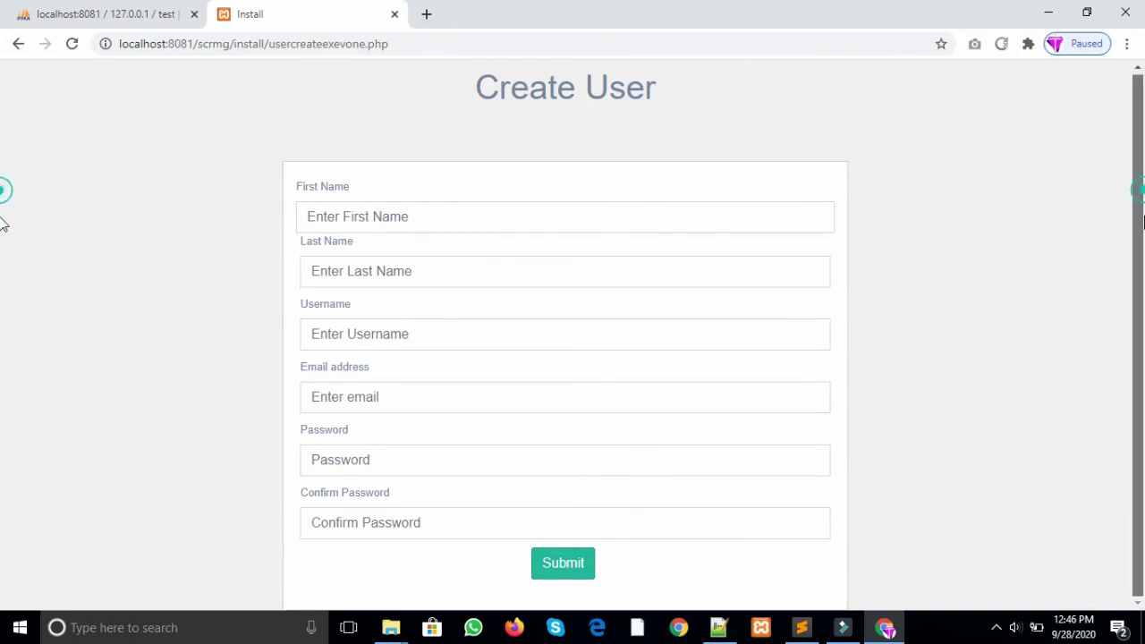
Step: Fill first name Techno, last name Smarter, plus username and e-mail from saved suggestions
left_click(541, 220)
left_click(901, 230)
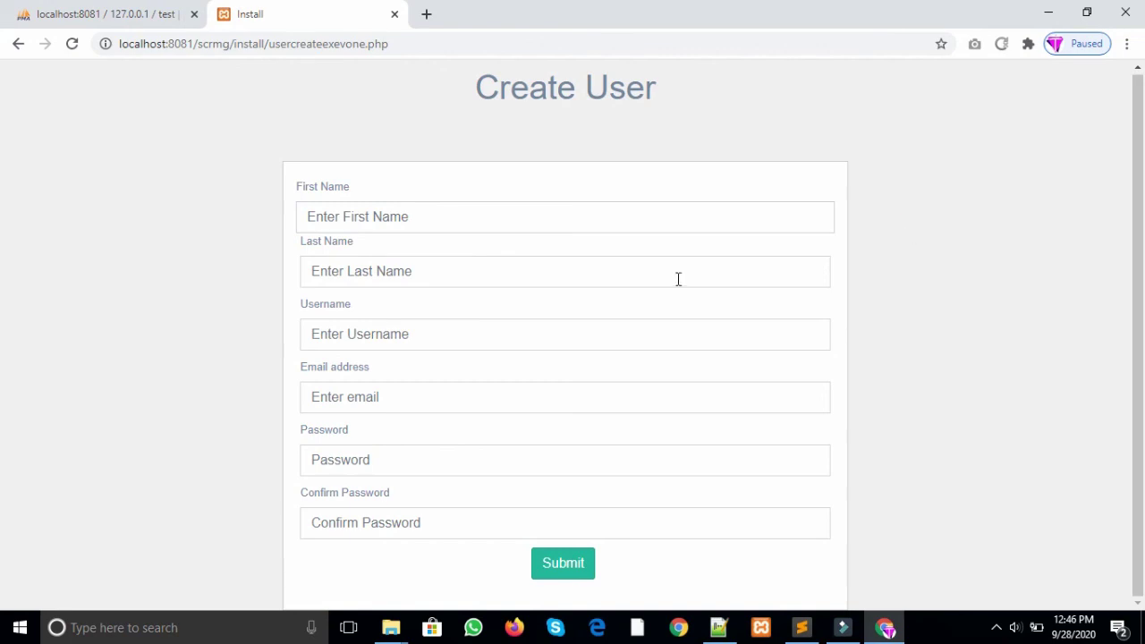
left_click(460, 212)
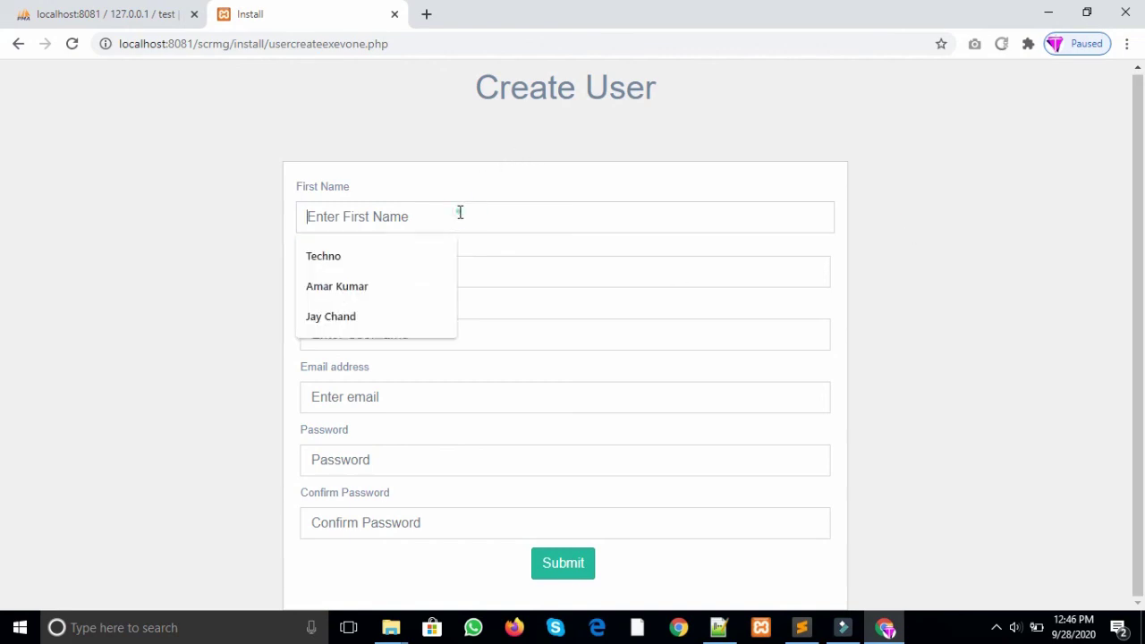
type("Techno")
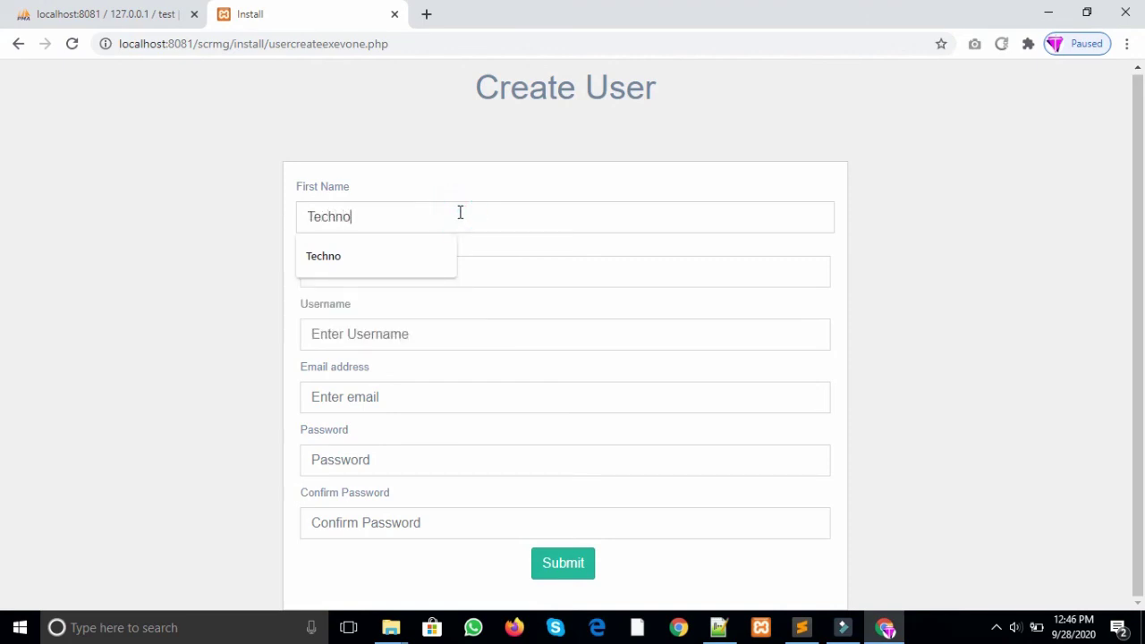
left_click(530, 265)
type("S")
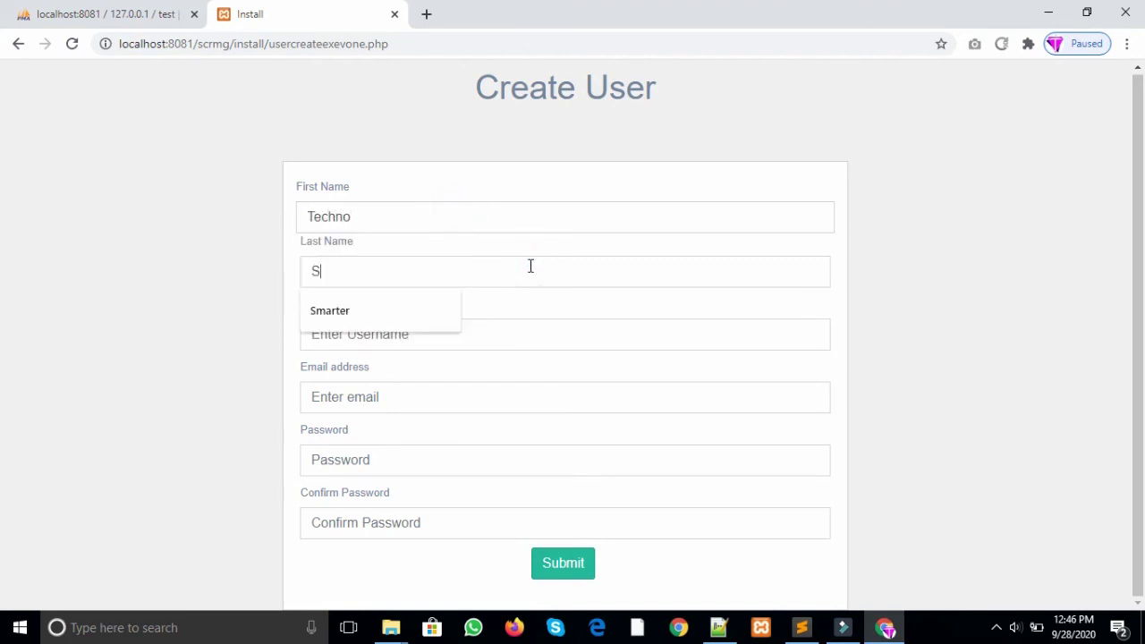
type("marter")
left_click(476, 348)
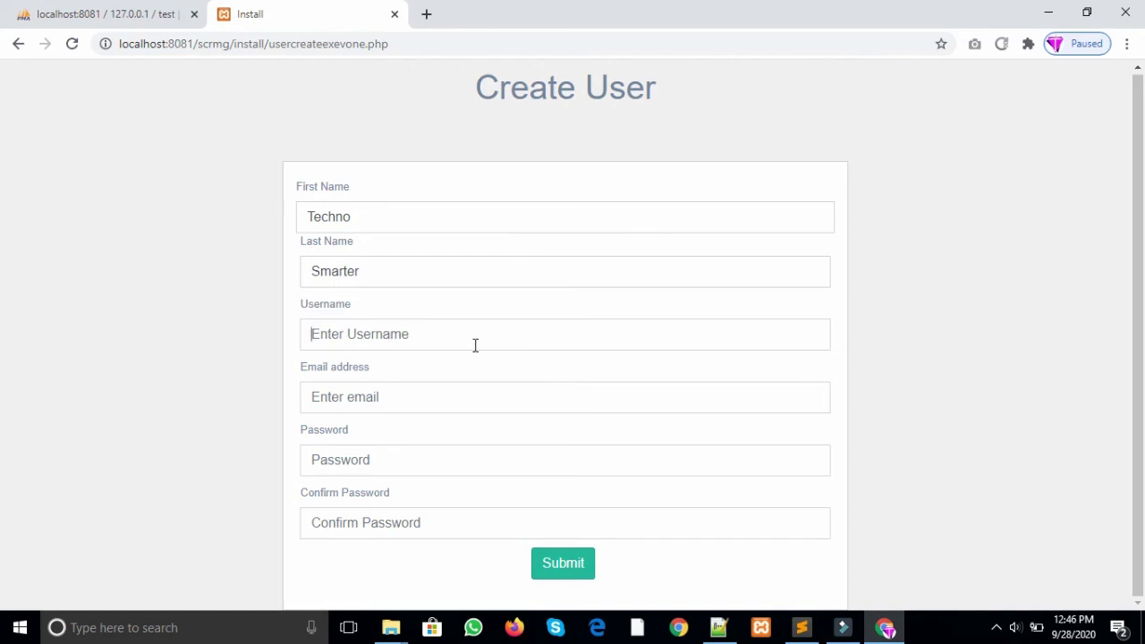
left_click(403, 379)
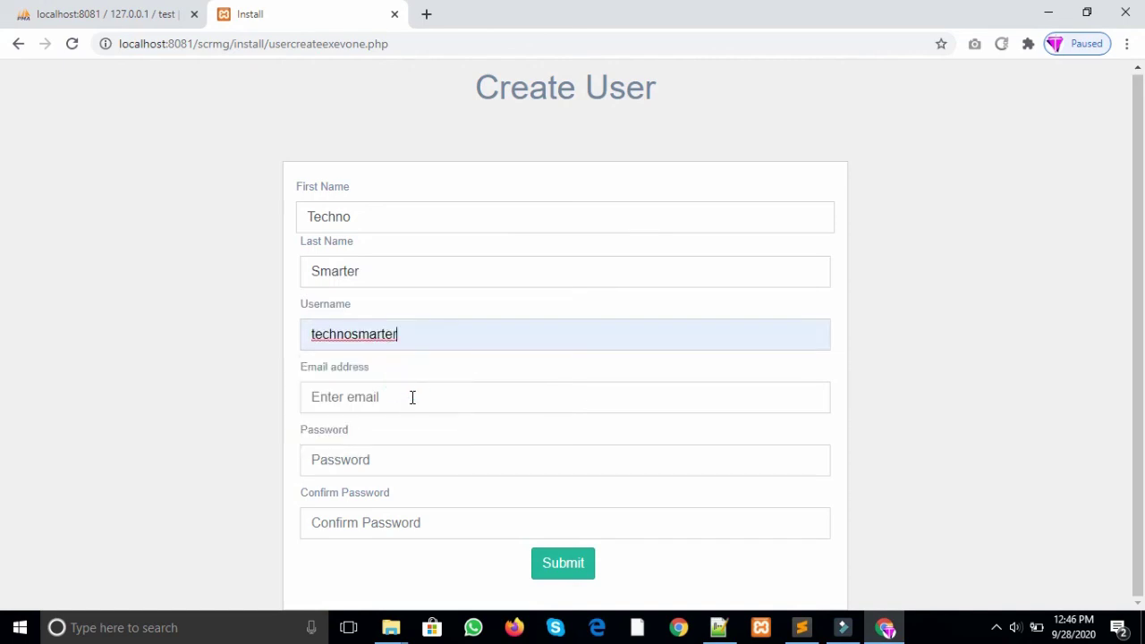
left_click(412, 399)
left_click(413, 436)
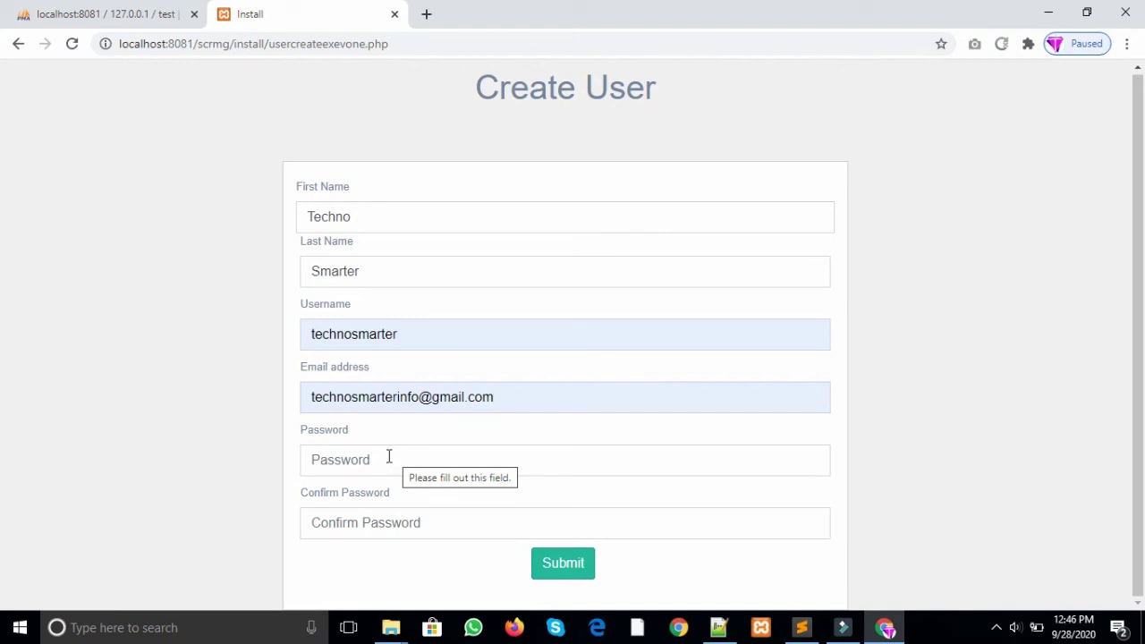
Step: Enter the account password and a matching confirmation, fixing a mismatch, to create the admin
left_click(389, 456)
type("1echnosmarter")
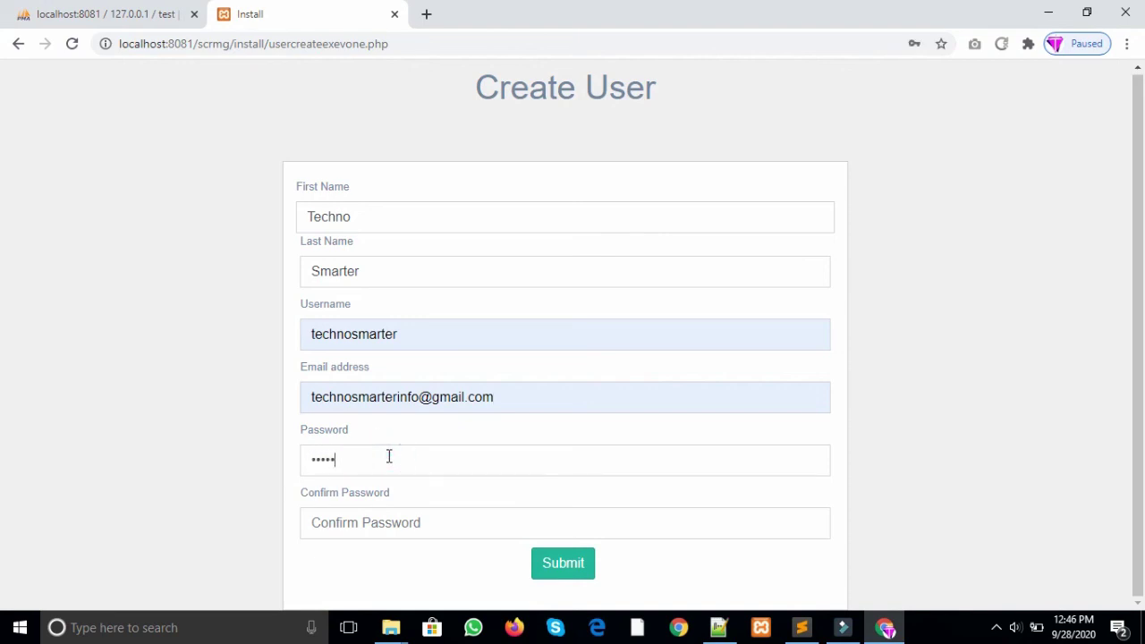
left_click(370, 519)
type("techno")
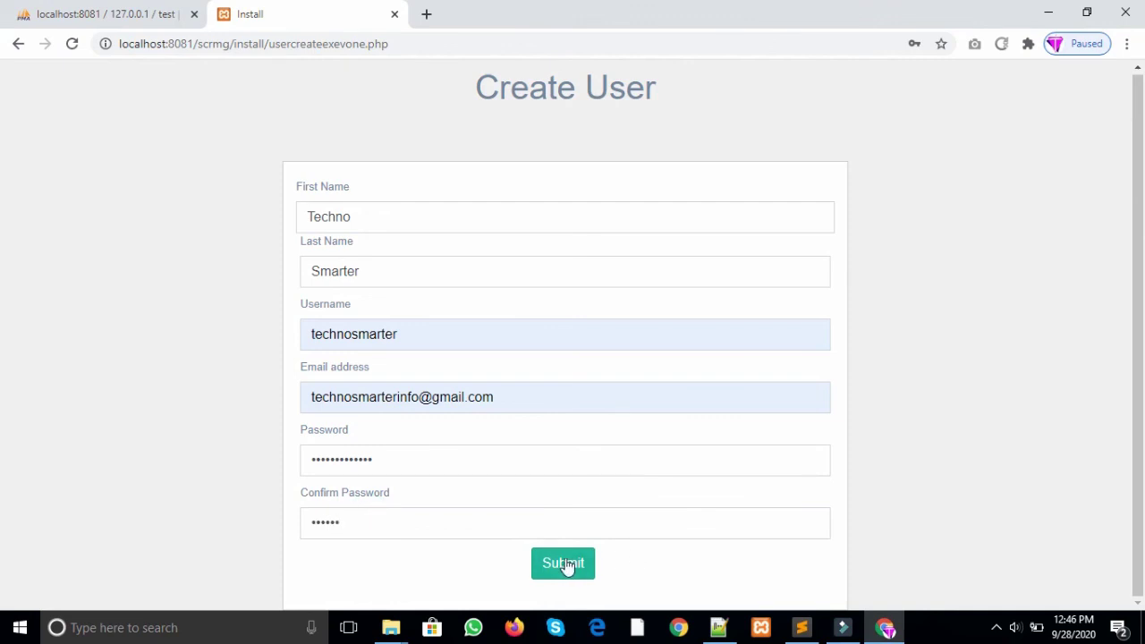
left_click(566, 566)
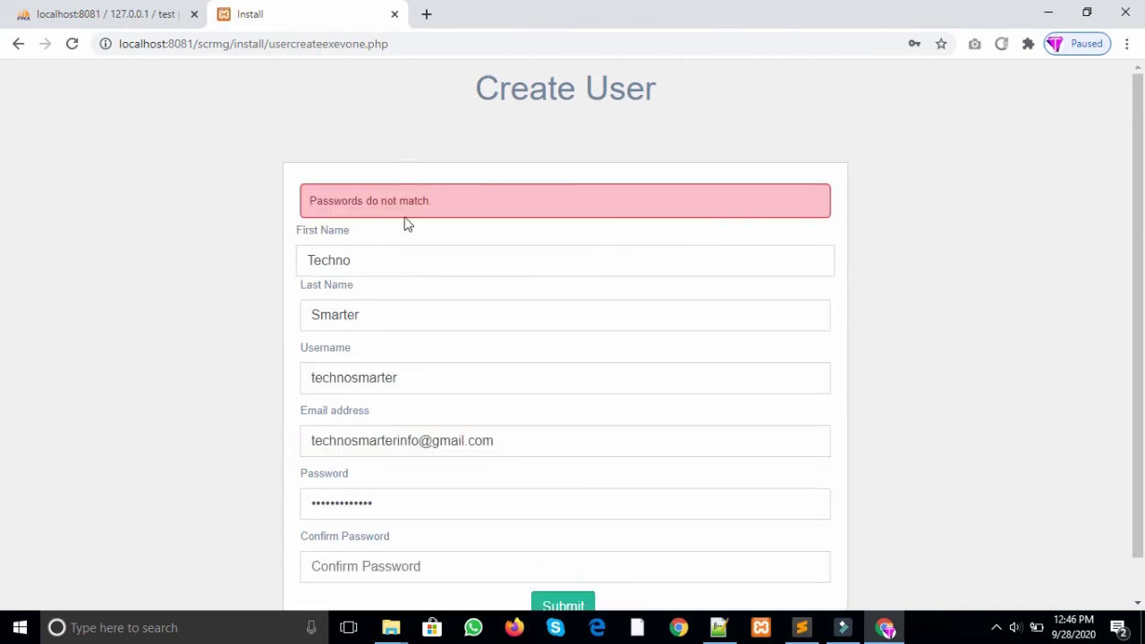
scroll(393, 465, "down", 1)
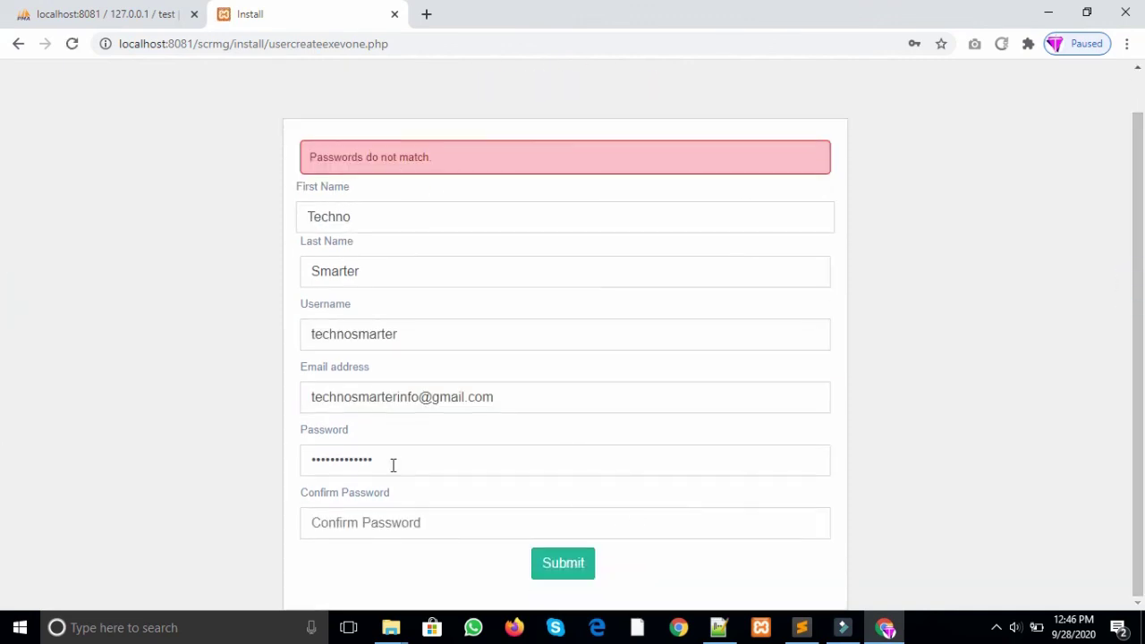
left_click(358, 519)
type("technosmarter")
left_click(573, 573)
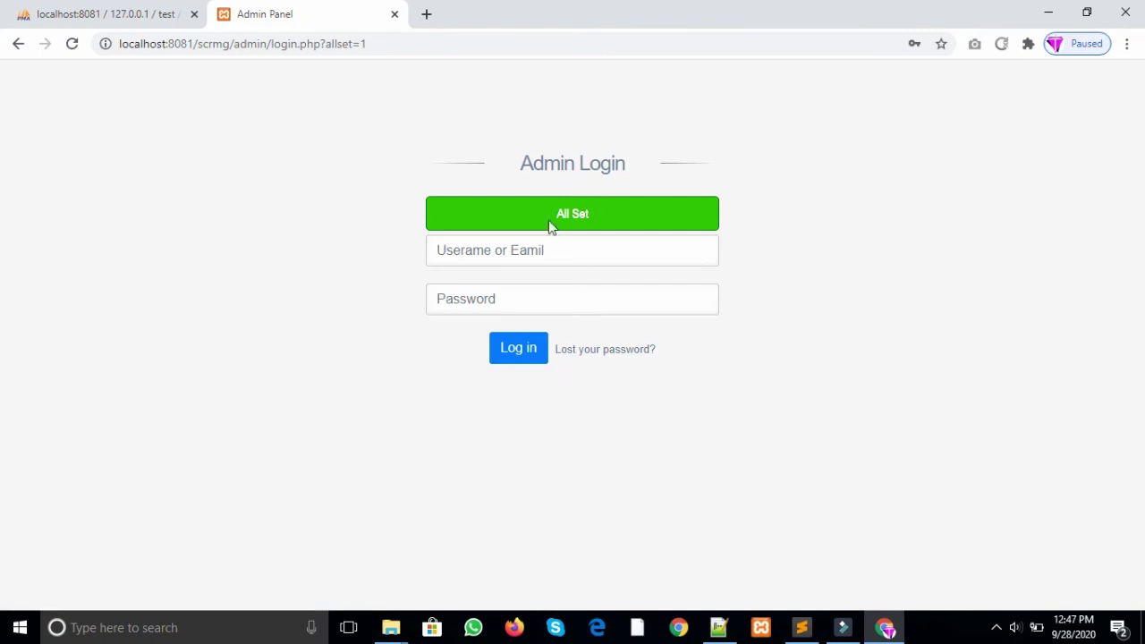
Step: Change the address path from login to install and load it, which redirects to Admin Login
left_click_drag(552, 225, 597, 227)
left_click(363, 44)
left_click(237, 46)
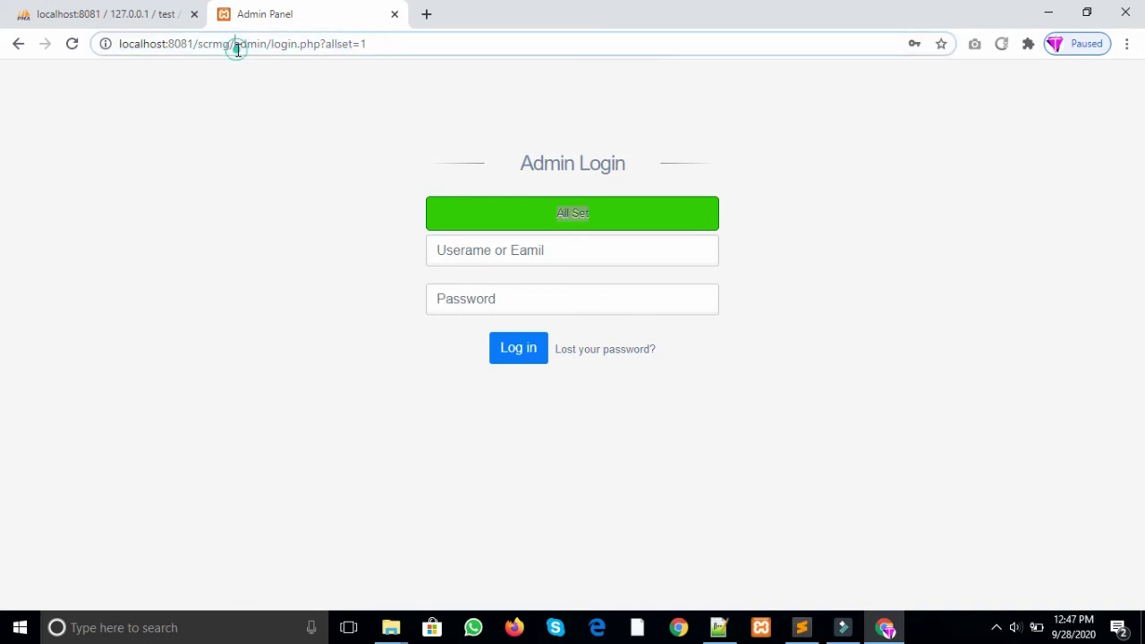
left_click(383, 43, "shift")
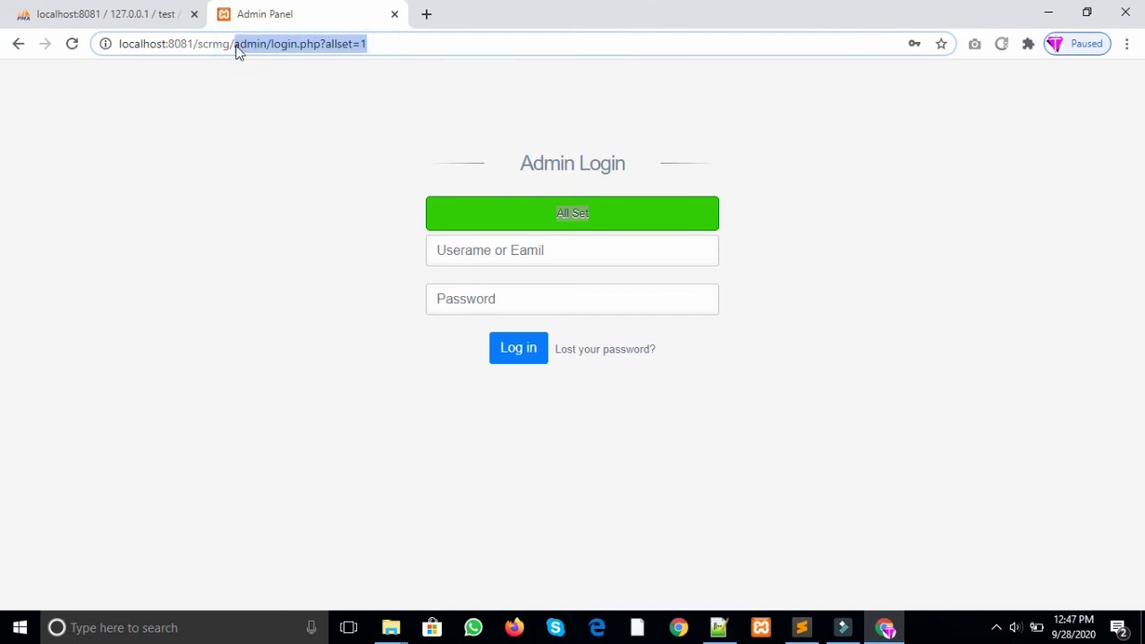
key("BackSpace")
type("install")
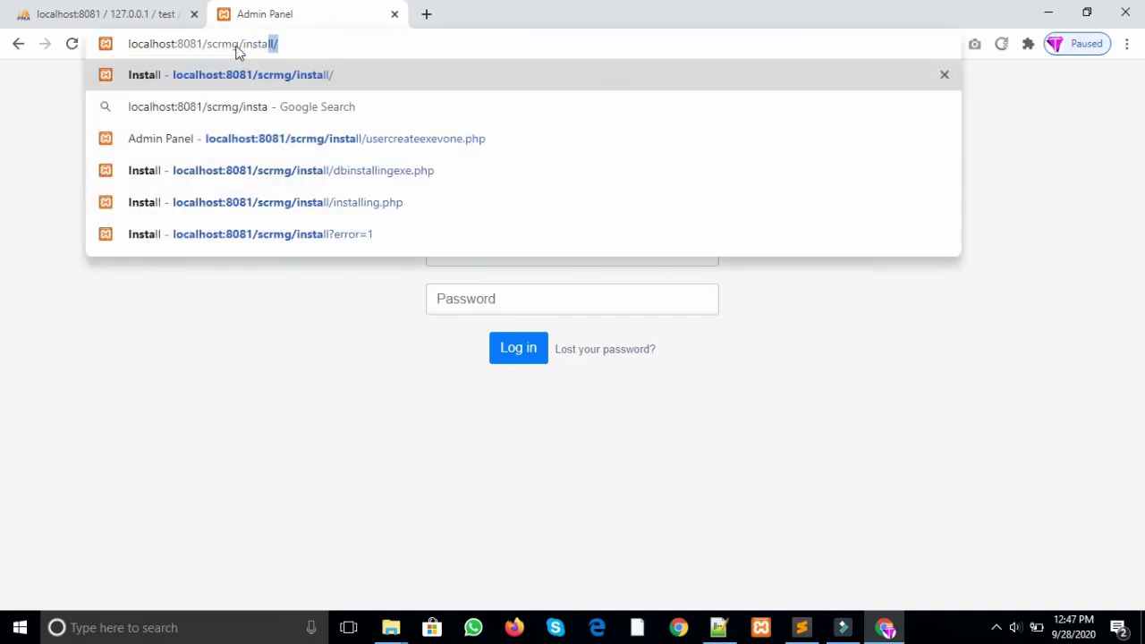
key("Return")
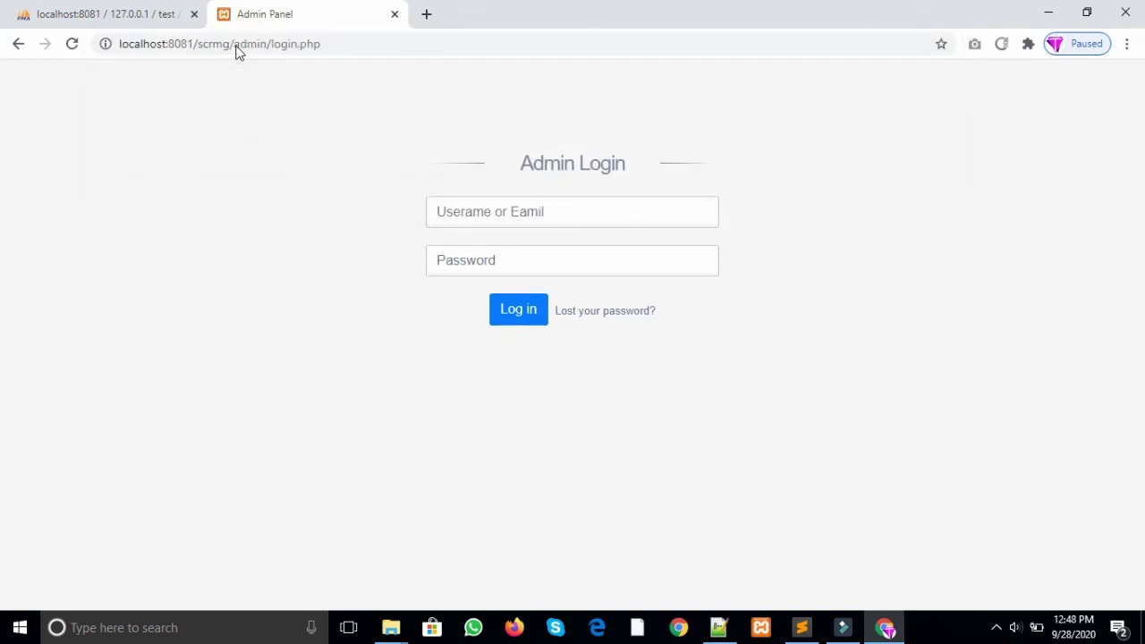
Step: Open the Lost your password form, fill the saved username, then go back to Admin Login
left_click(345, 41)
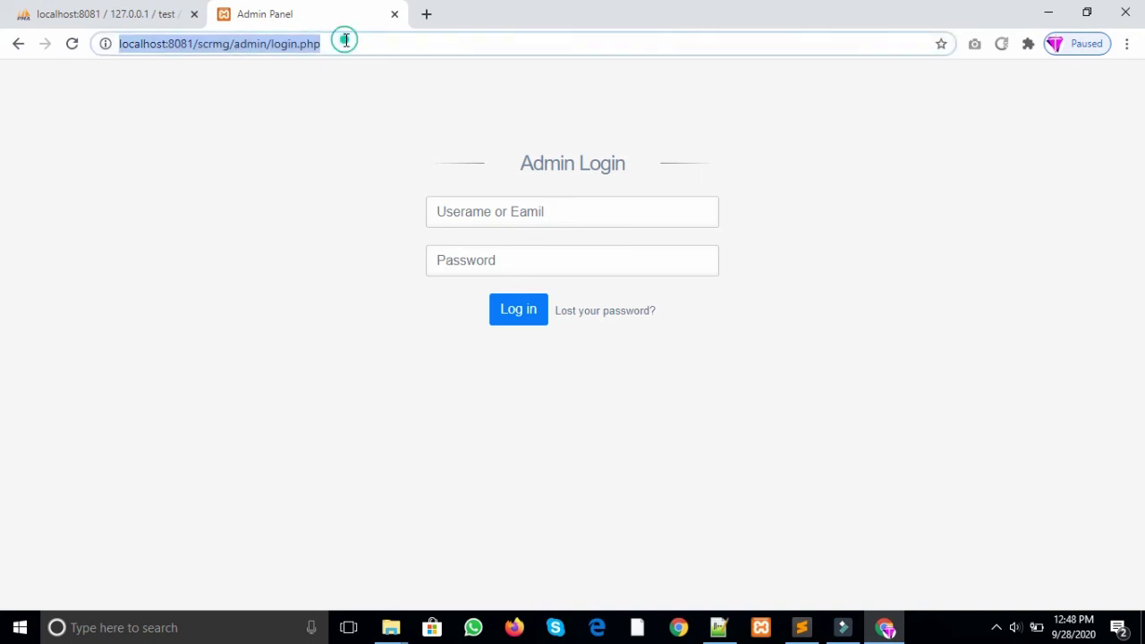
left_click(515, 207)
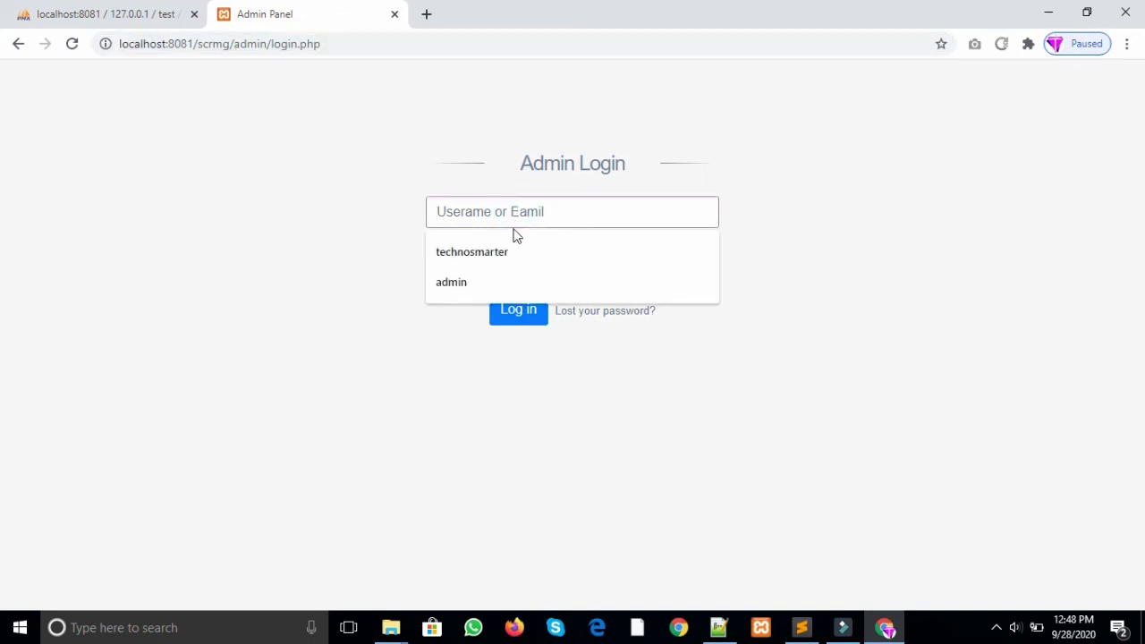
left_click(653, 387)
left_click(605, 313)
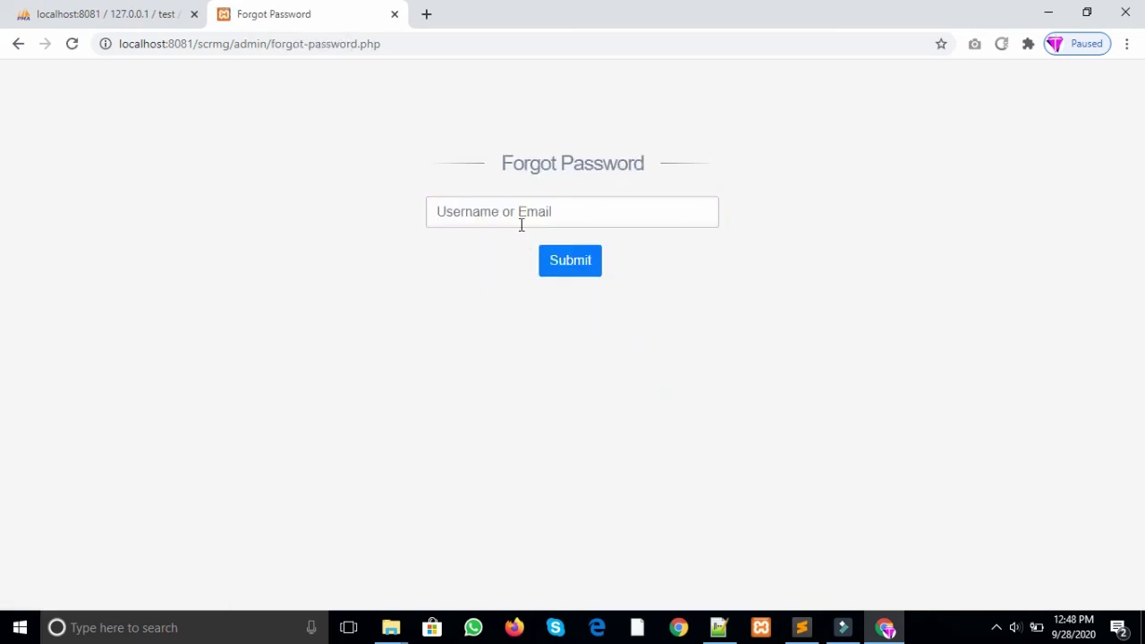
left_click(522, 226)
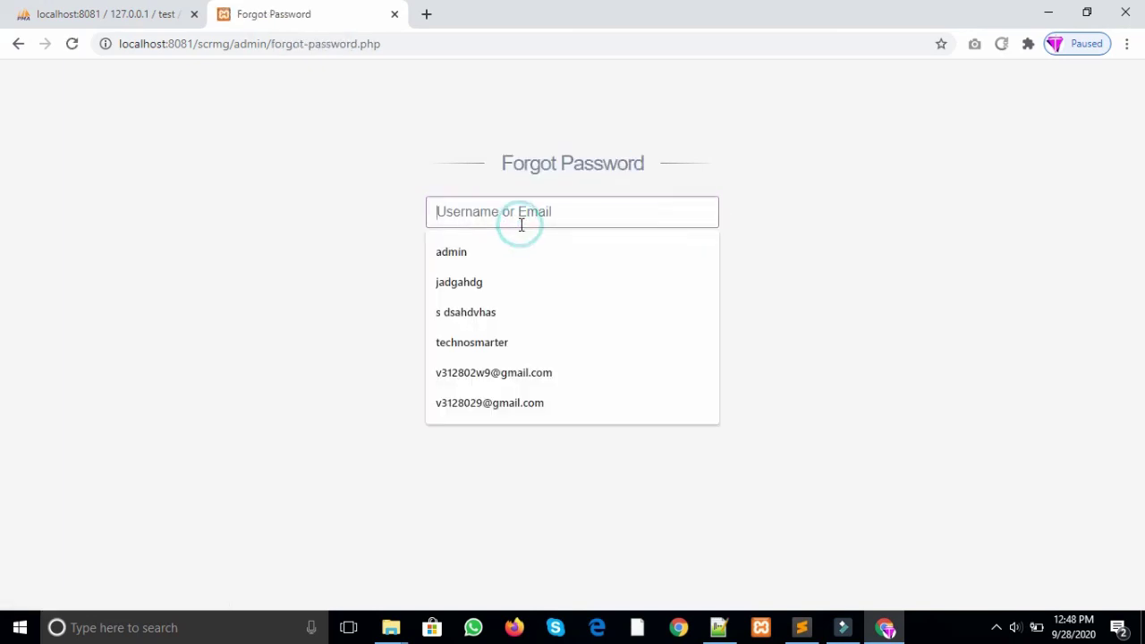
left_click(482, 343)
left_click(20, 45)
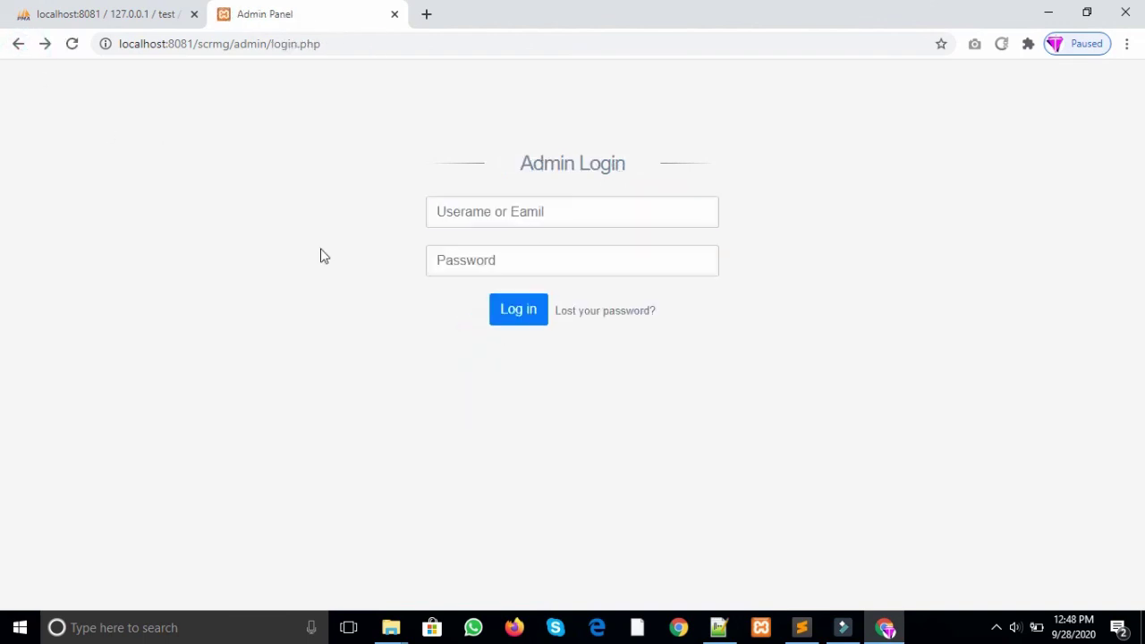
Step: Log into the admin panel with the saved admin username and the account password
left_click(439, 211)
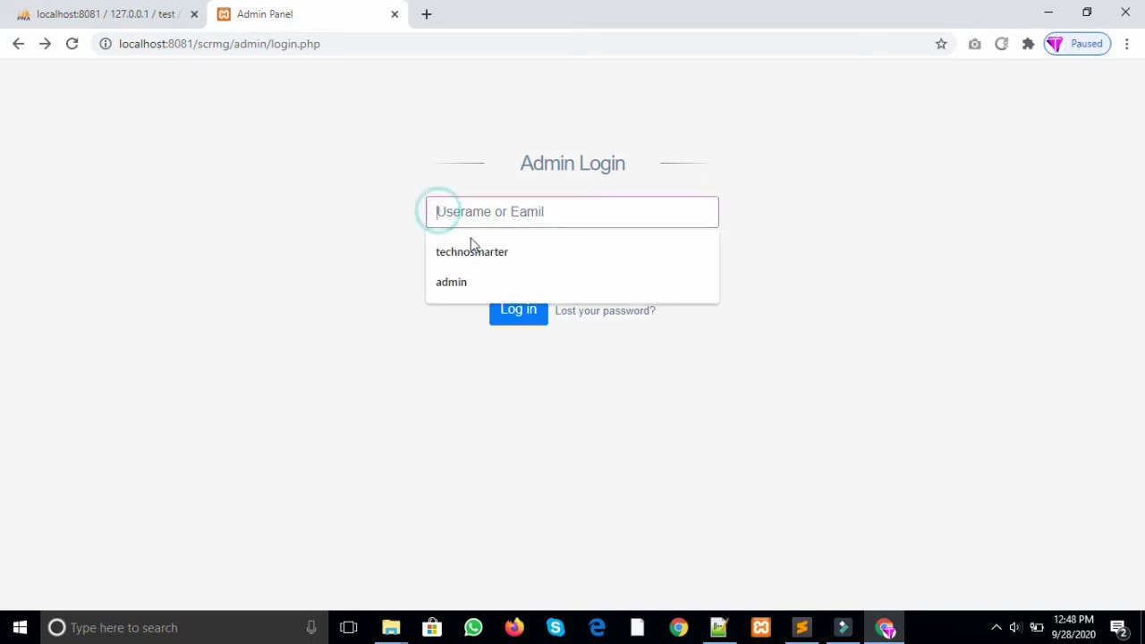
left_click(471, 240)
key("ctrl+a")
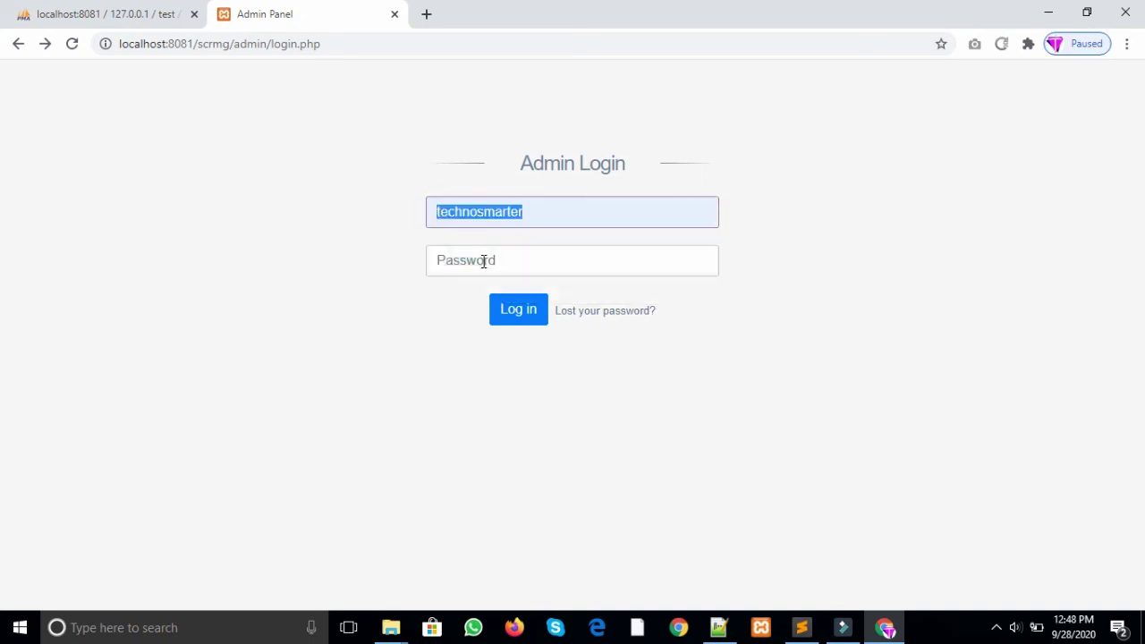
left_click(481, 259)
key("ctrl+v")
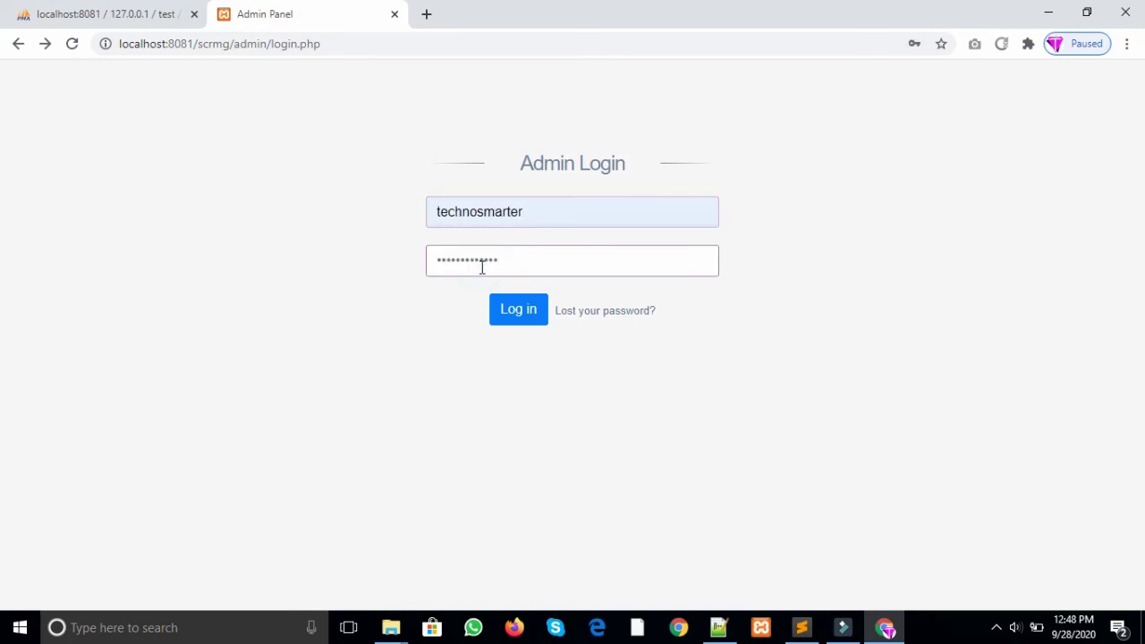
left_click(506, 308)
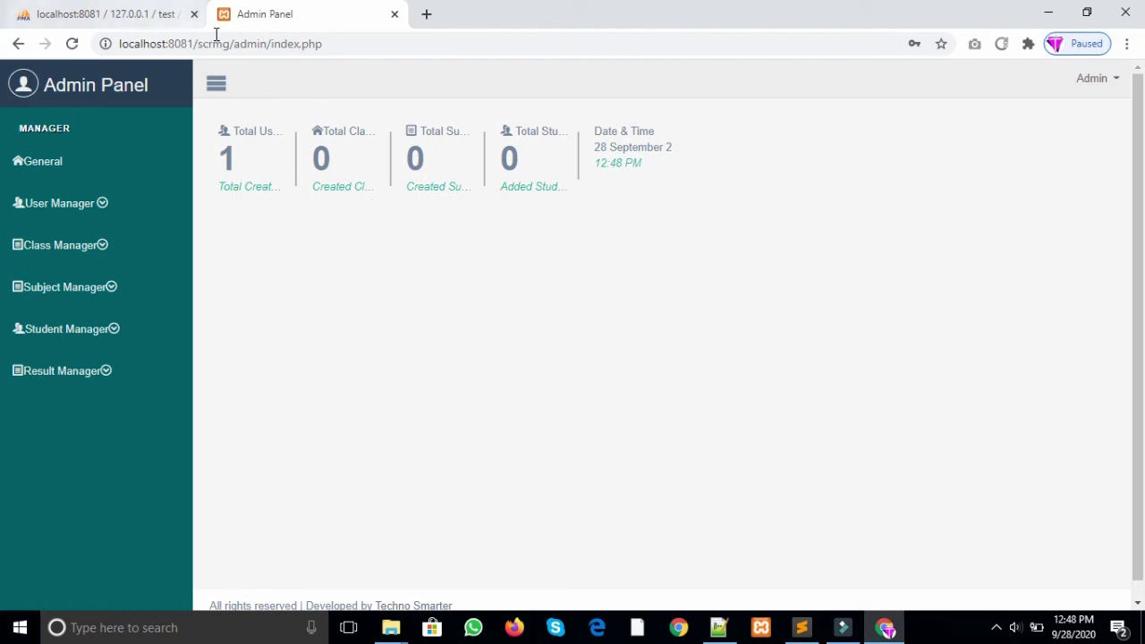
Step: Load the site's base address in a new browser tab to view the public results site
left_click_drag(231, 44, 35, 43)
key("ctrl+c")
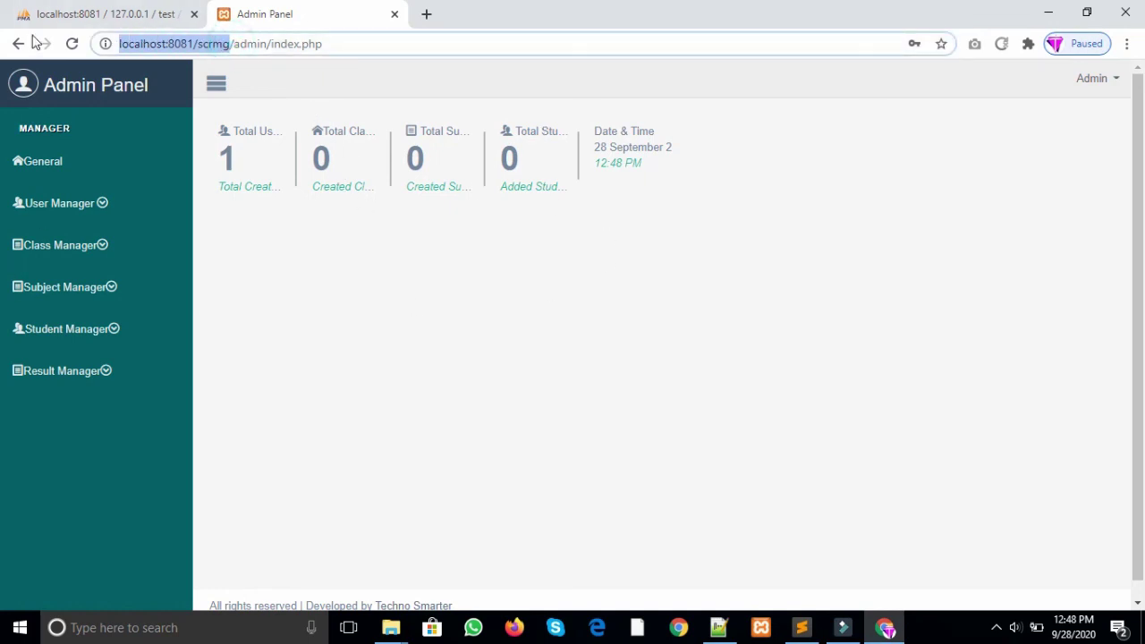
left_click(427, 19)
key("ctrl+v")
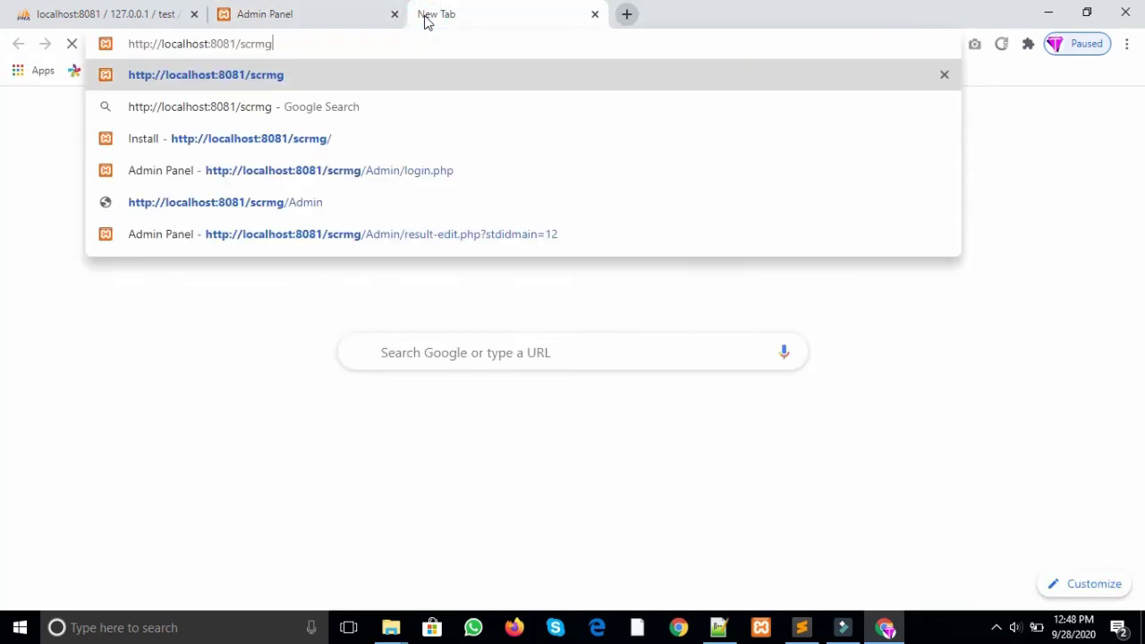
type("]")
key("BackSpace")
key("Return")
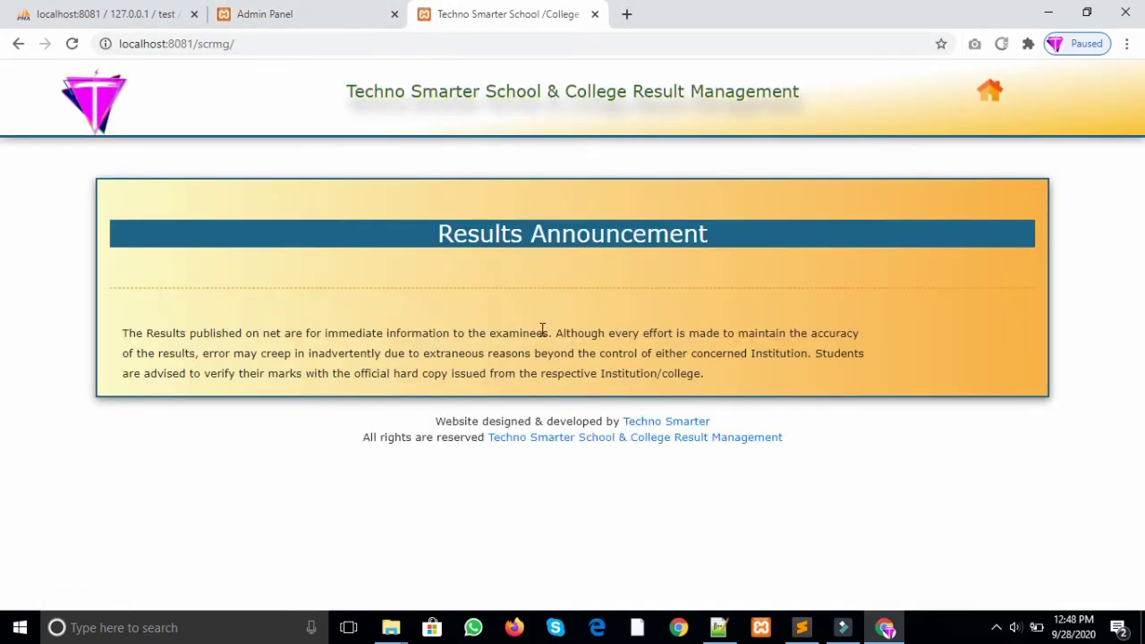
Step: Expand the user, class, subject and student management sections in the admin sidebar
left_click(335, 11)
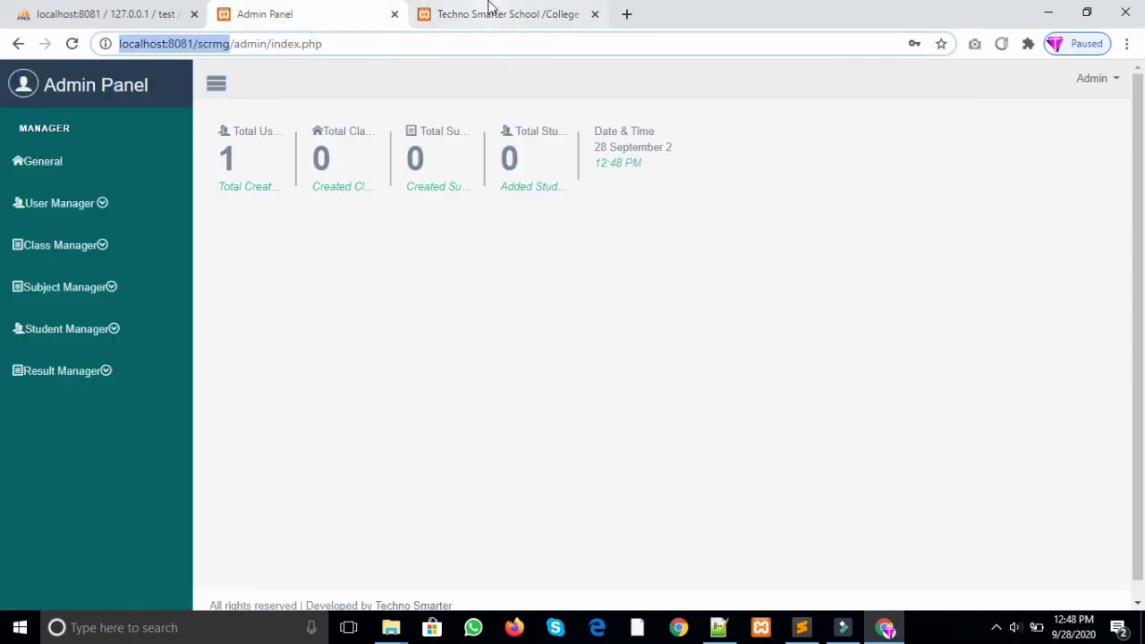
left_click(488, 15)
left_click(320, 26)
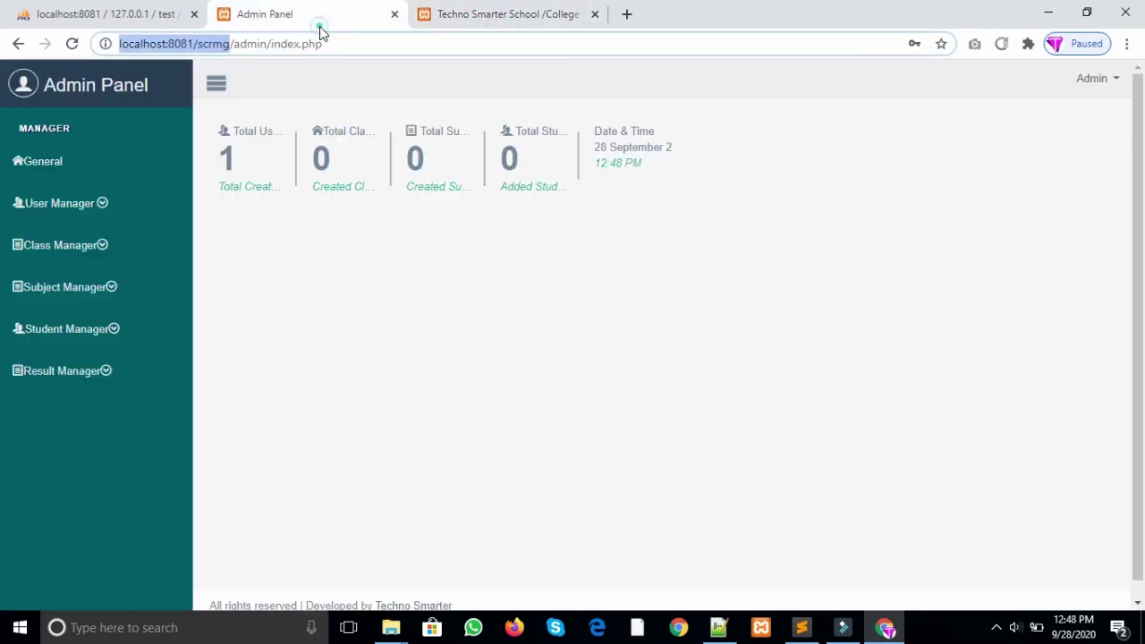
left_click(105, 210)
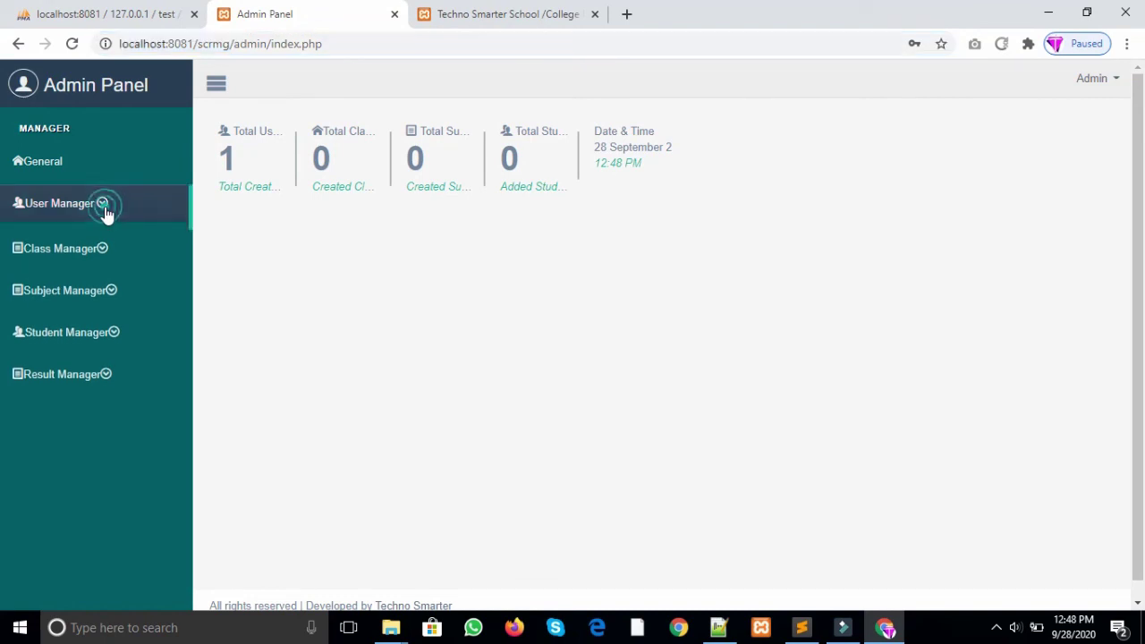
left_click(105, 208)
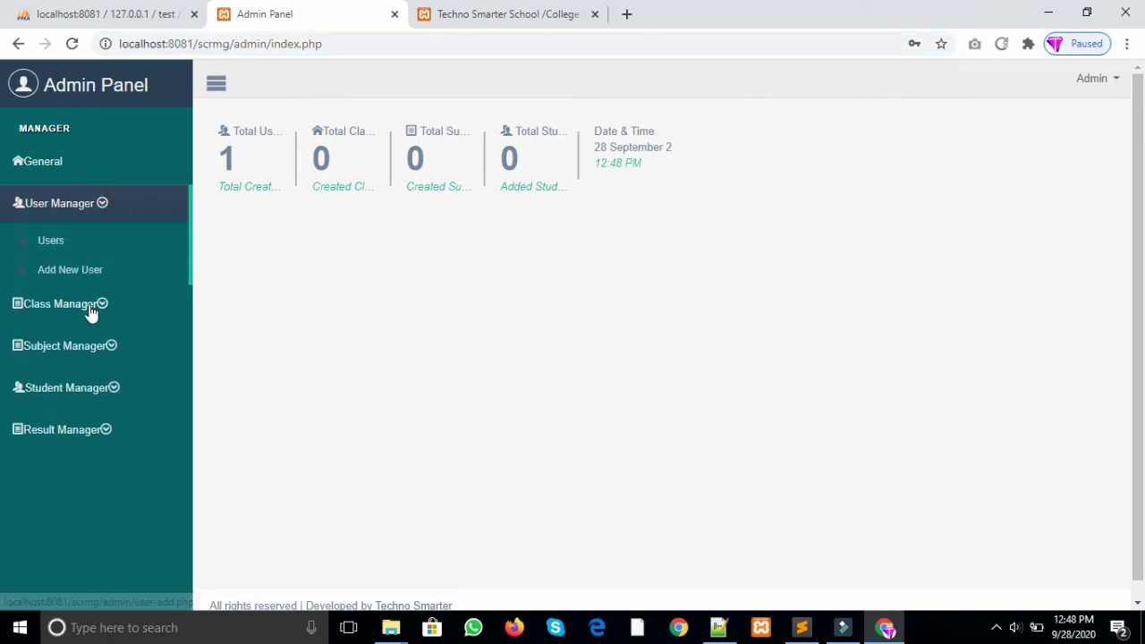
left_click(92, 309)
left_click(88, 347)
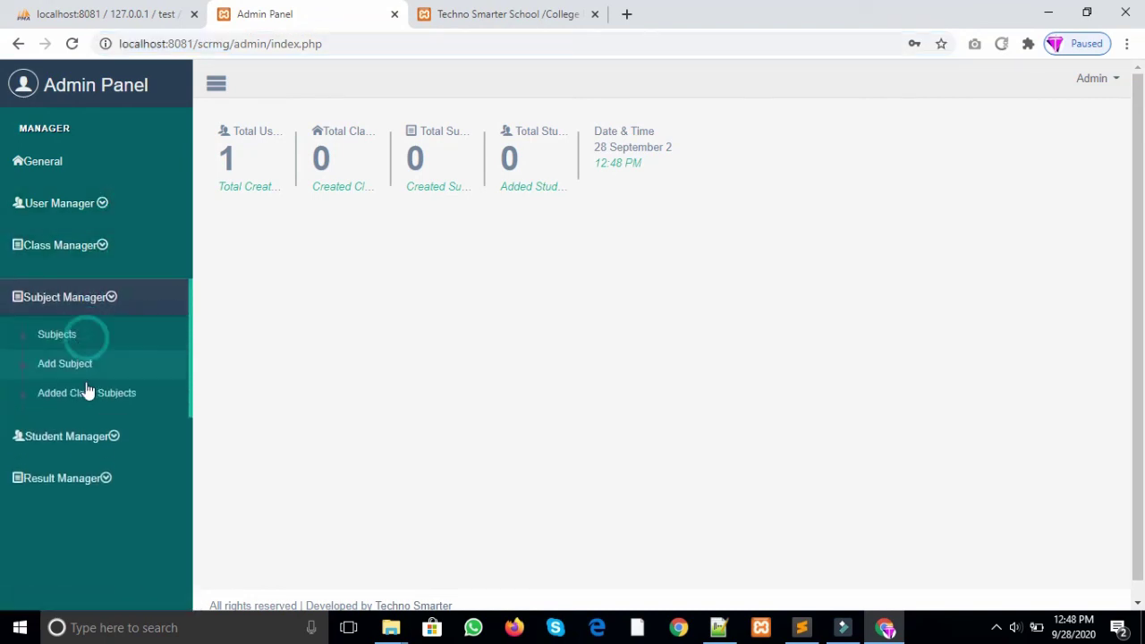
left_click(81, 452)
Step: Check the public results page, then return to the admin panel tab
left_click(517, 13)
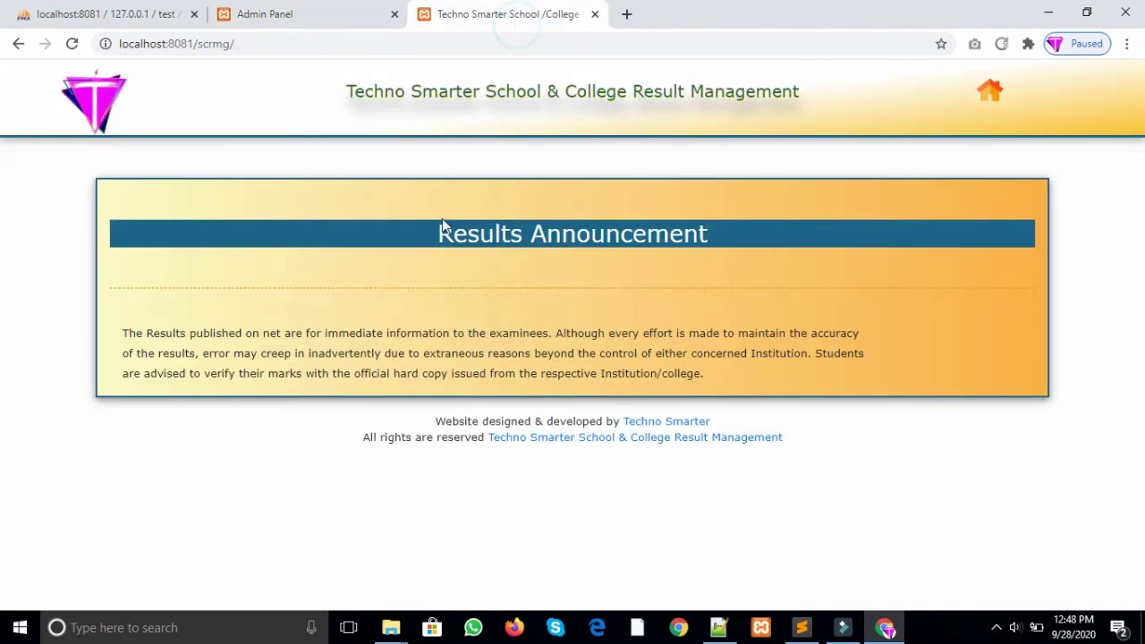
left_click(122, 333)
left_click(290, 11)
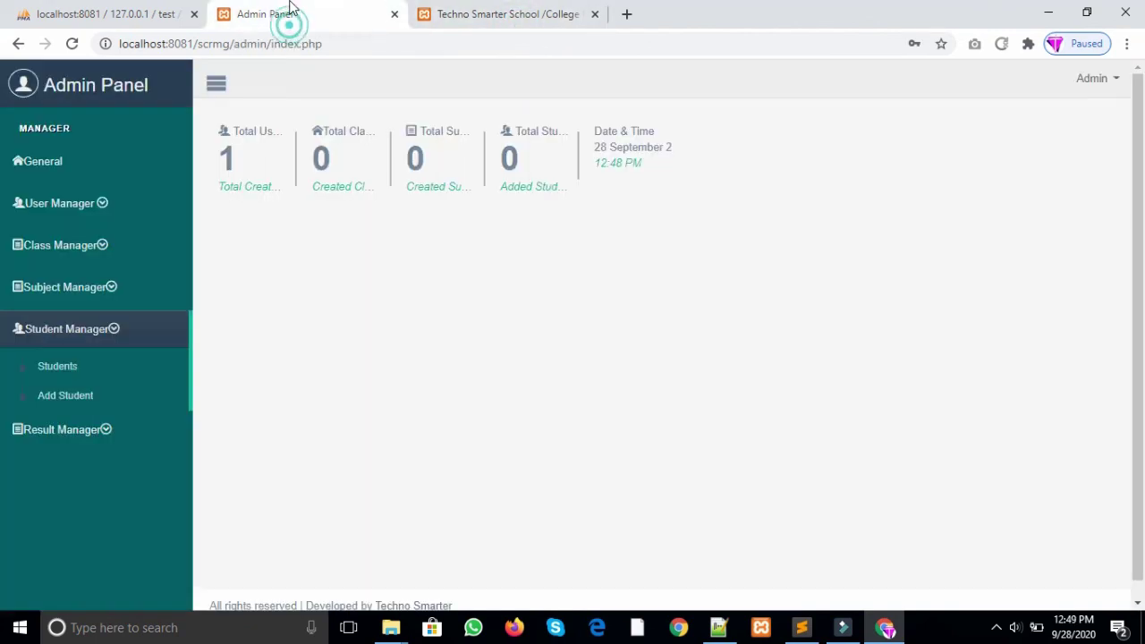
Step: Open General settings and scroll through the default website title, URLs, logo, e-mail and page texts
left_click(72, 169)
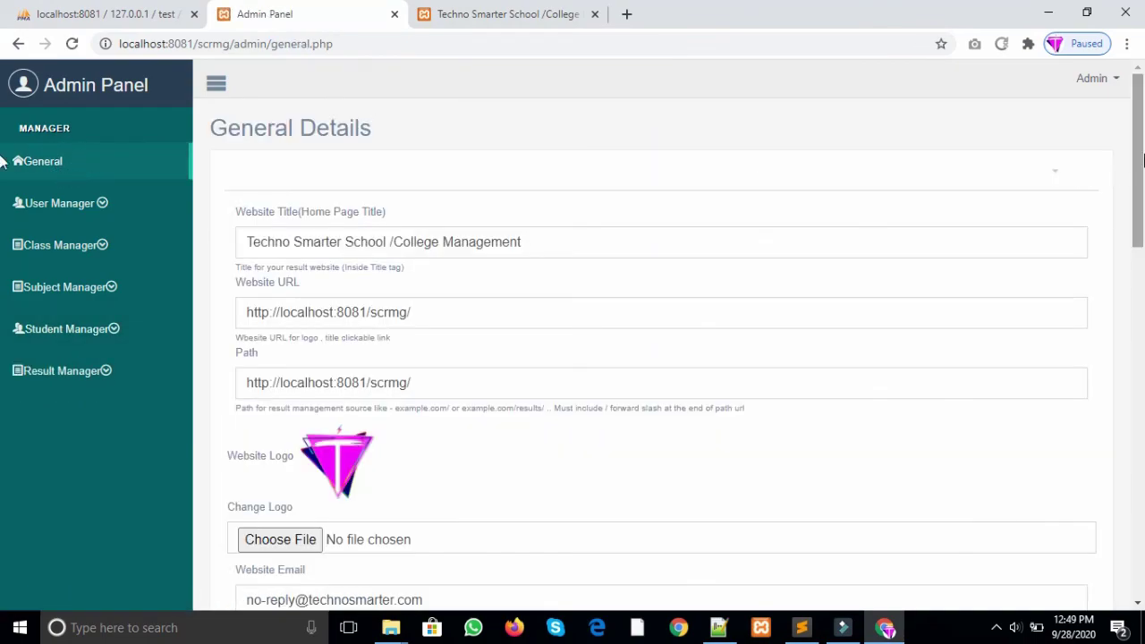
left_click_drag(1138, 170, 1143, 141)
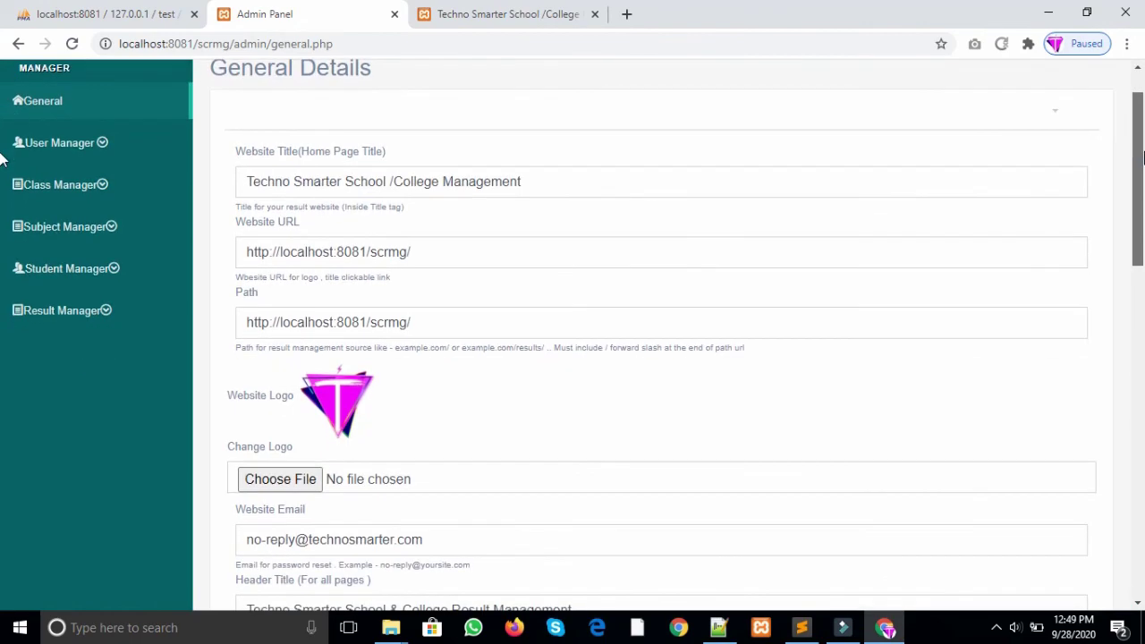
scroll(486, 312, "down", 15)
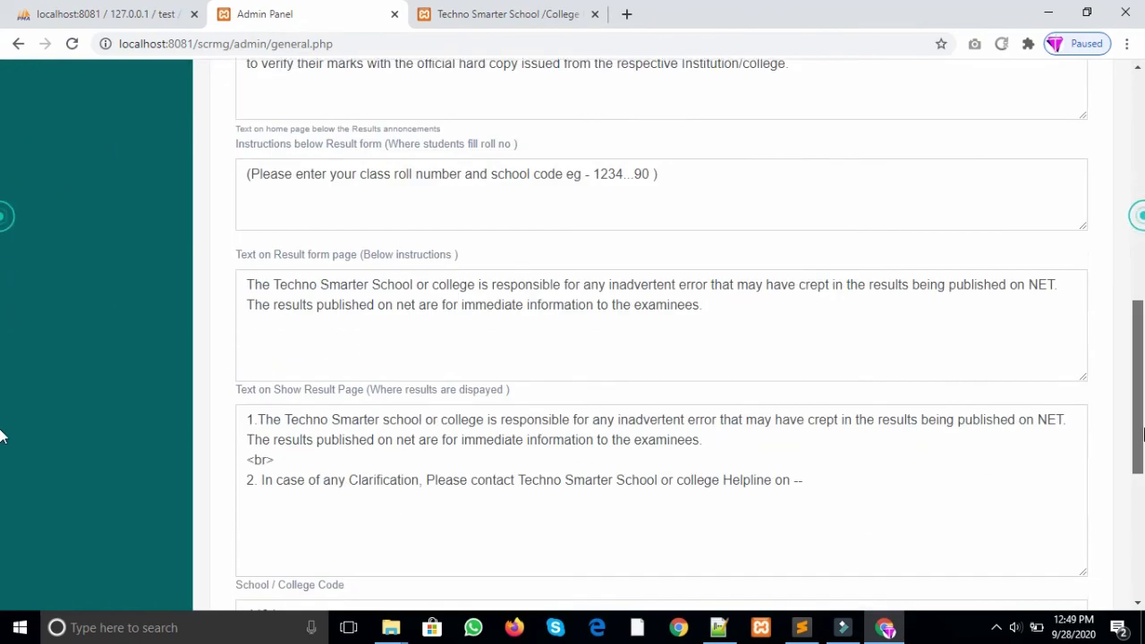
left_click_drag(1140, 501, 1144, 152)
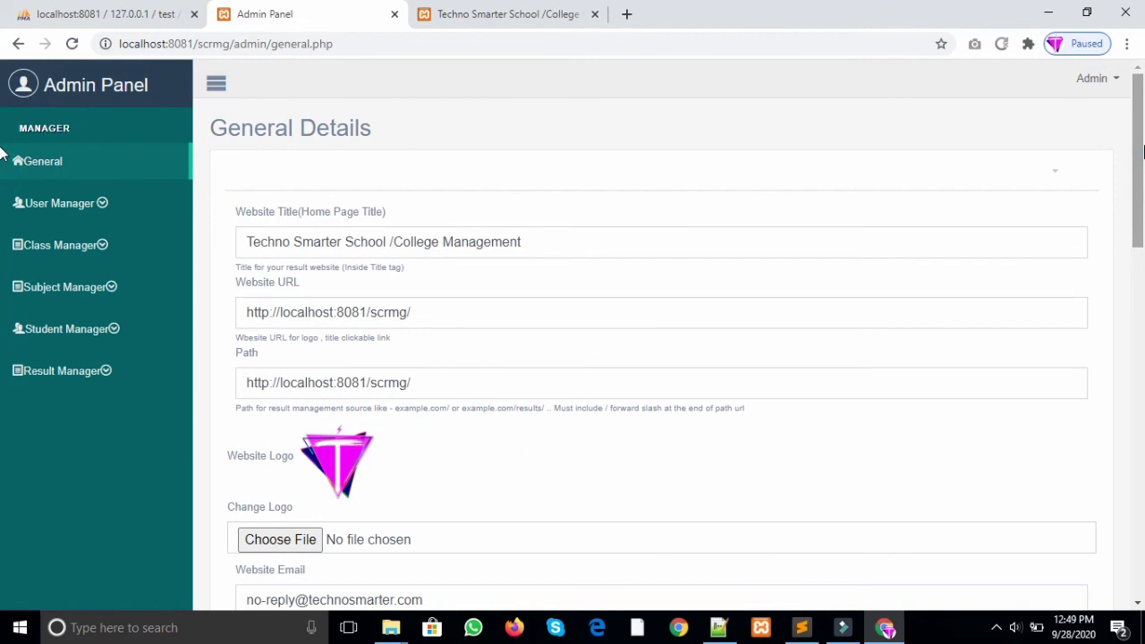